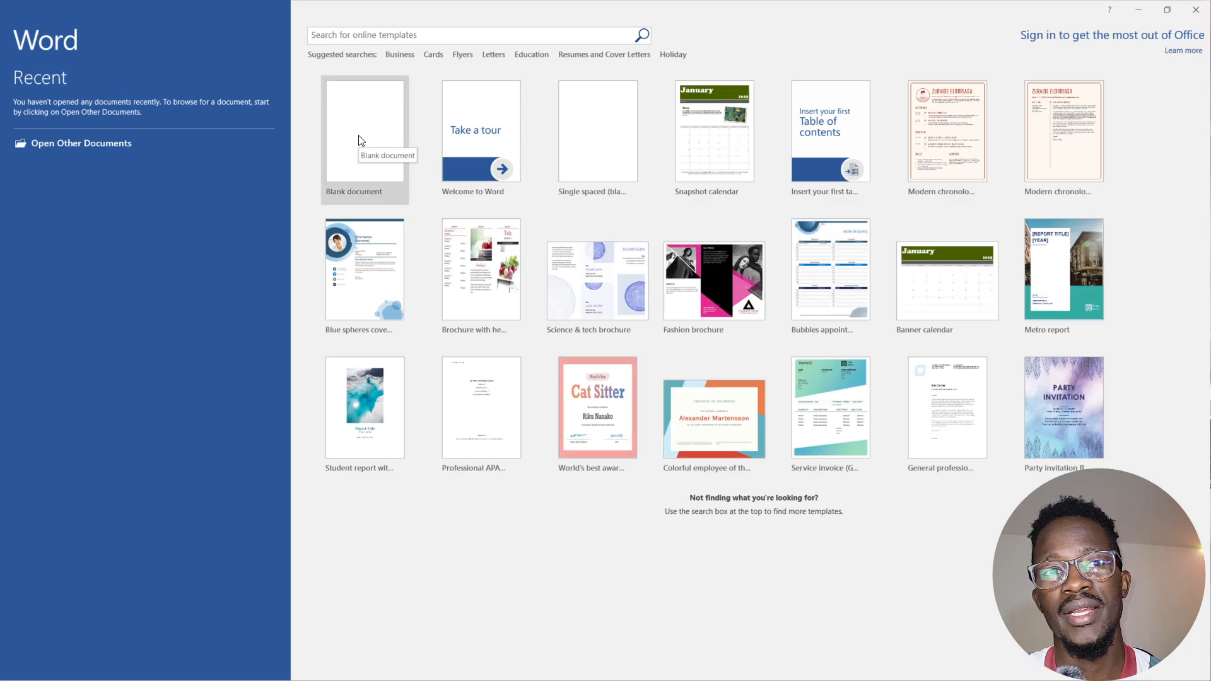
Create a new blank document.
{"action": "left_click", "coordinate": [358, 139]}
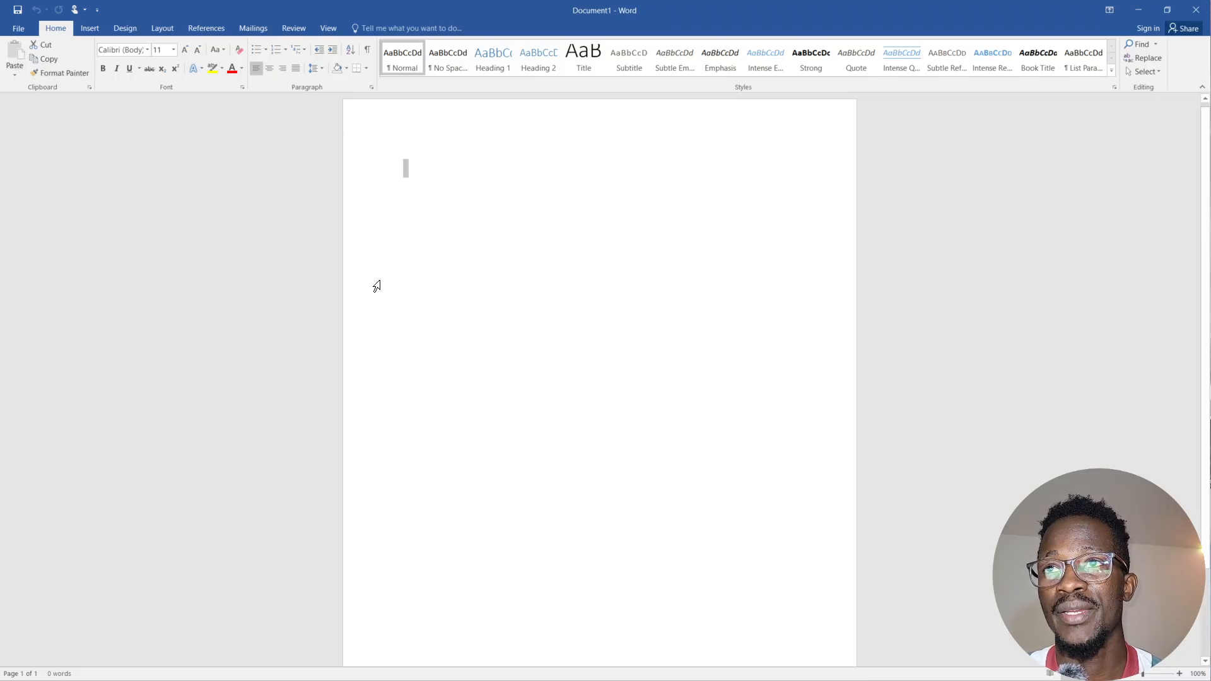
Look over the insertion, design, layout, reference, mailing and review commands, plus the file management options.
{"action": "left_click", "coordinate": [89, 29]}
{"action": "left_click", "coordinate": [125, 29]}
{"action": "left_click", "coordinate": [163, 28]}
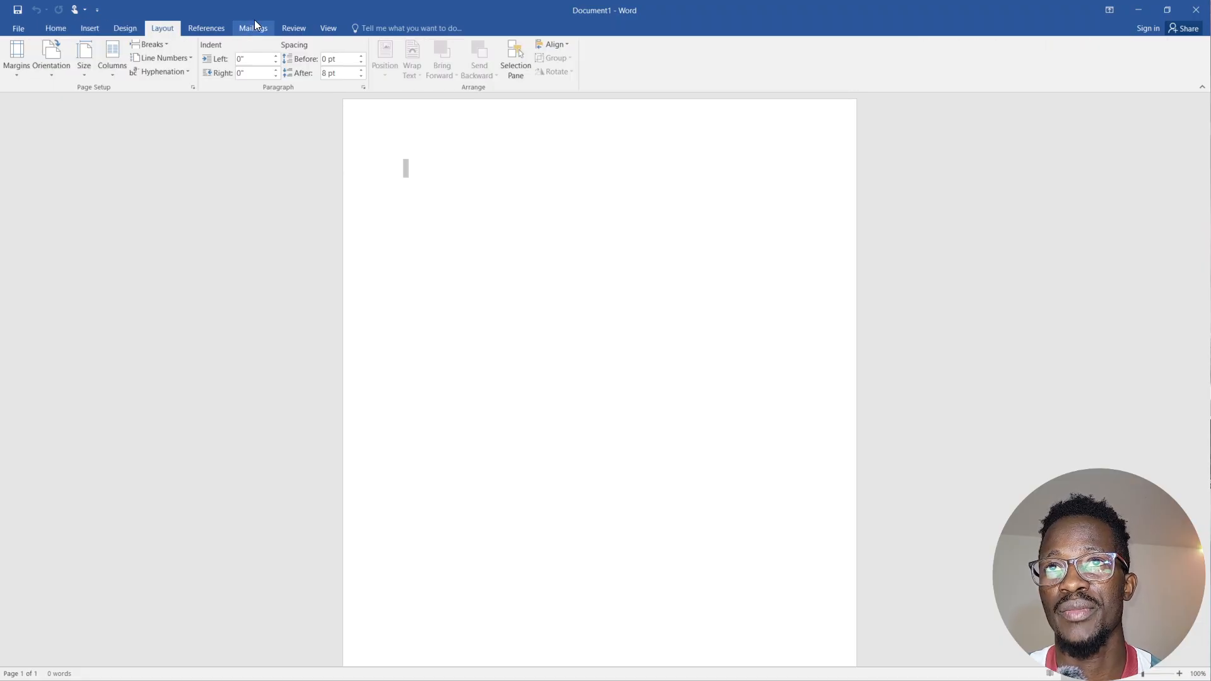
{"action": "left_click", "coordinate": [204, 26]}
{"action": "left_click", "coordinate": [255, 26]}
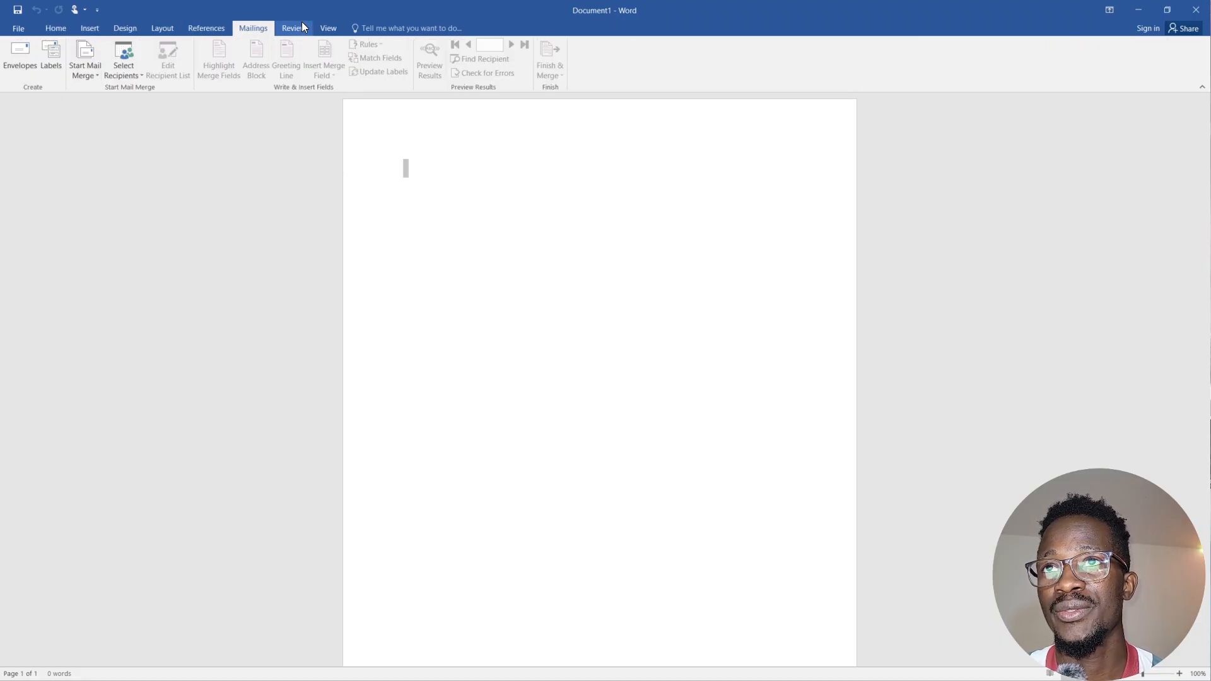
{"action": "left_click", "coordinate": [293, 26]}
{"action": "left_click", "coordinate": [18, 28]}
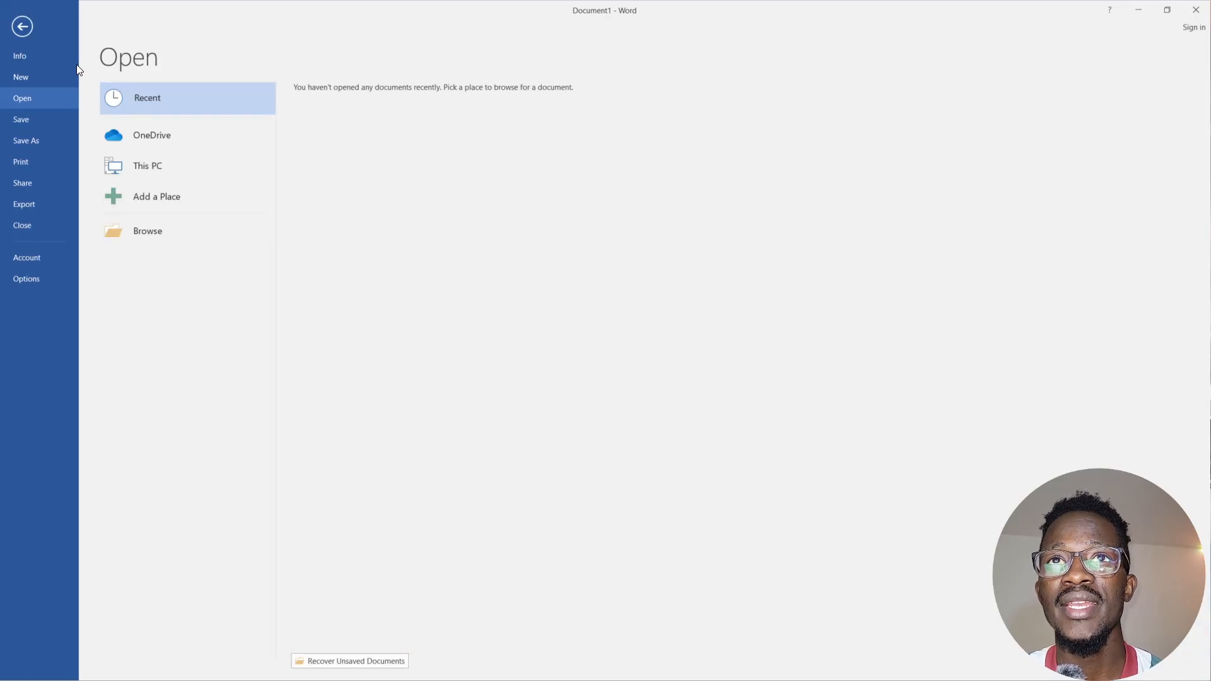
{"action": "left_click", "coordinate": [22, 27]}
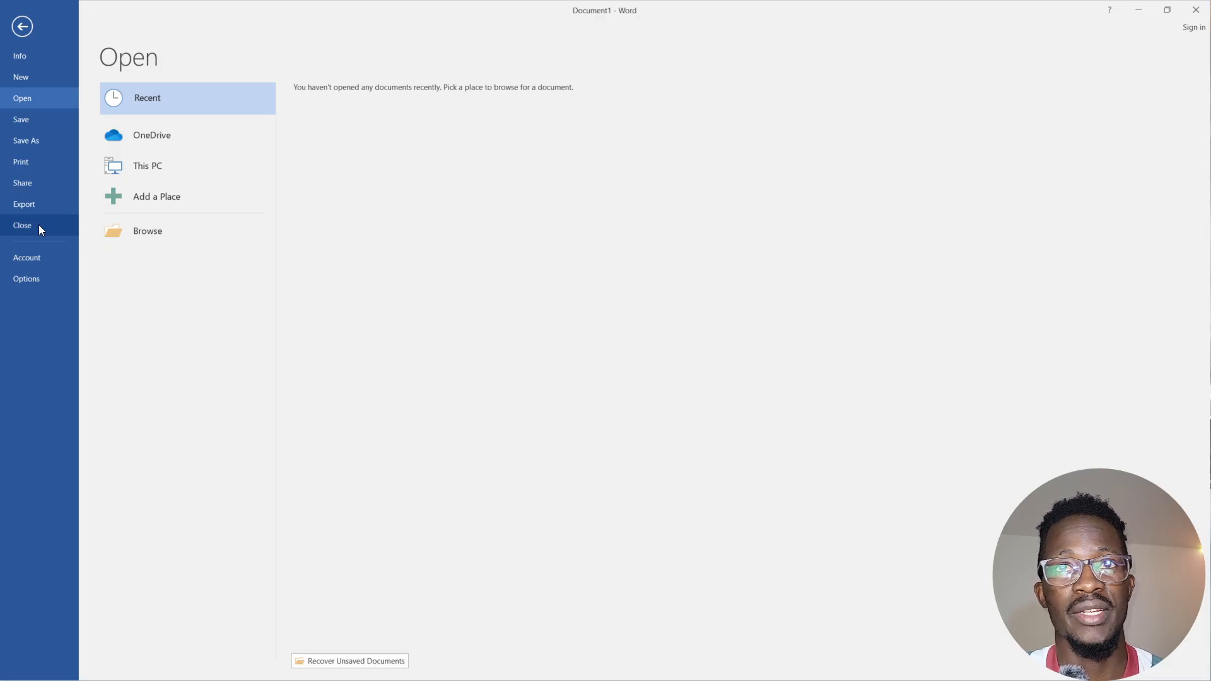
{"action": "left_click", "coordinate": [27, 29]}
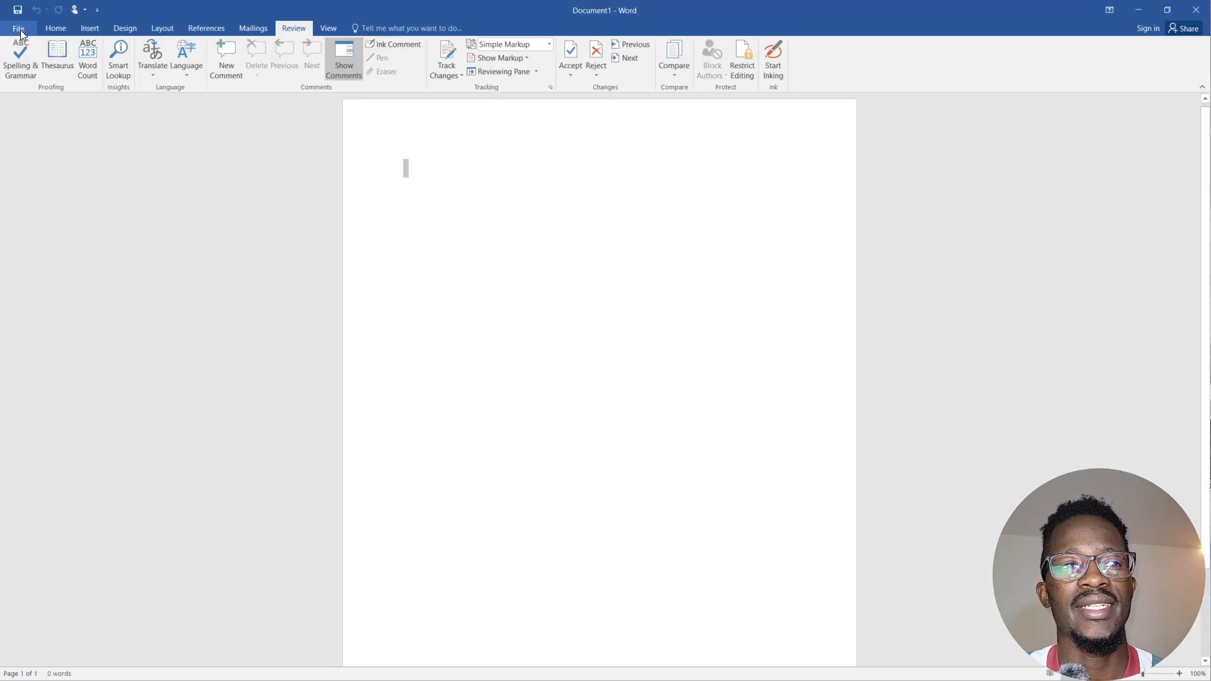
Examine the text formatting, object insertion and document design commands.
{"action": "left_click", "coordinate": [56, 29]}
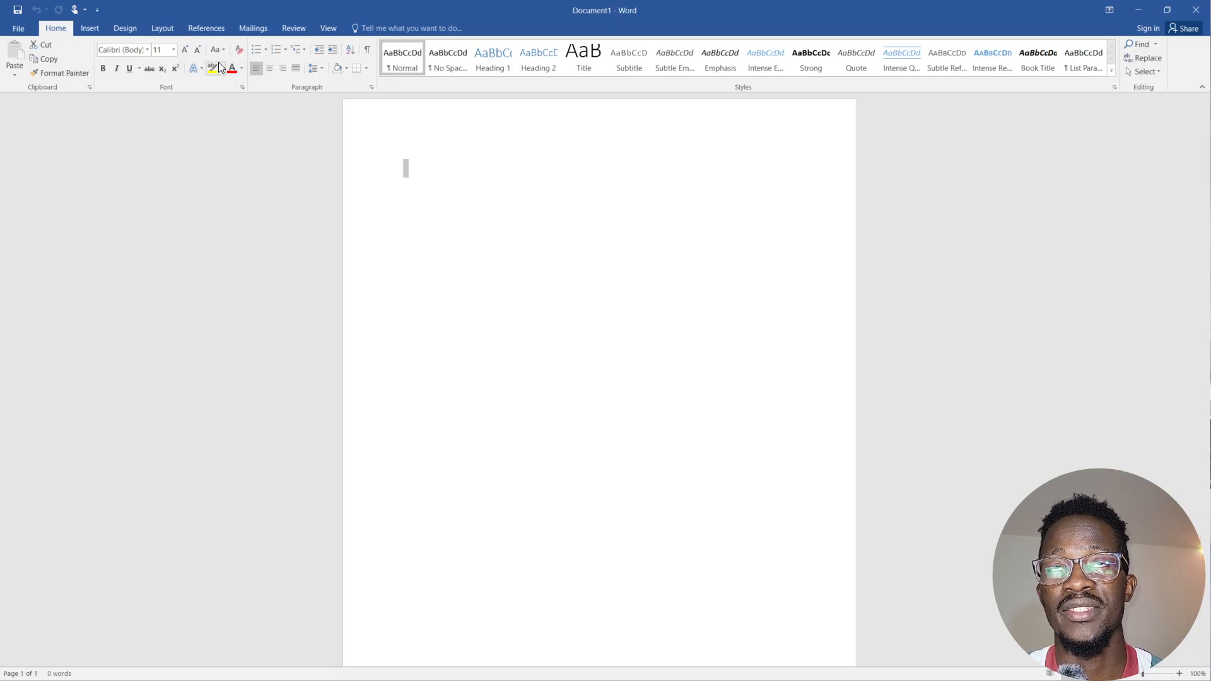
{"action": "left_click", "coordinate": [90, 29]}
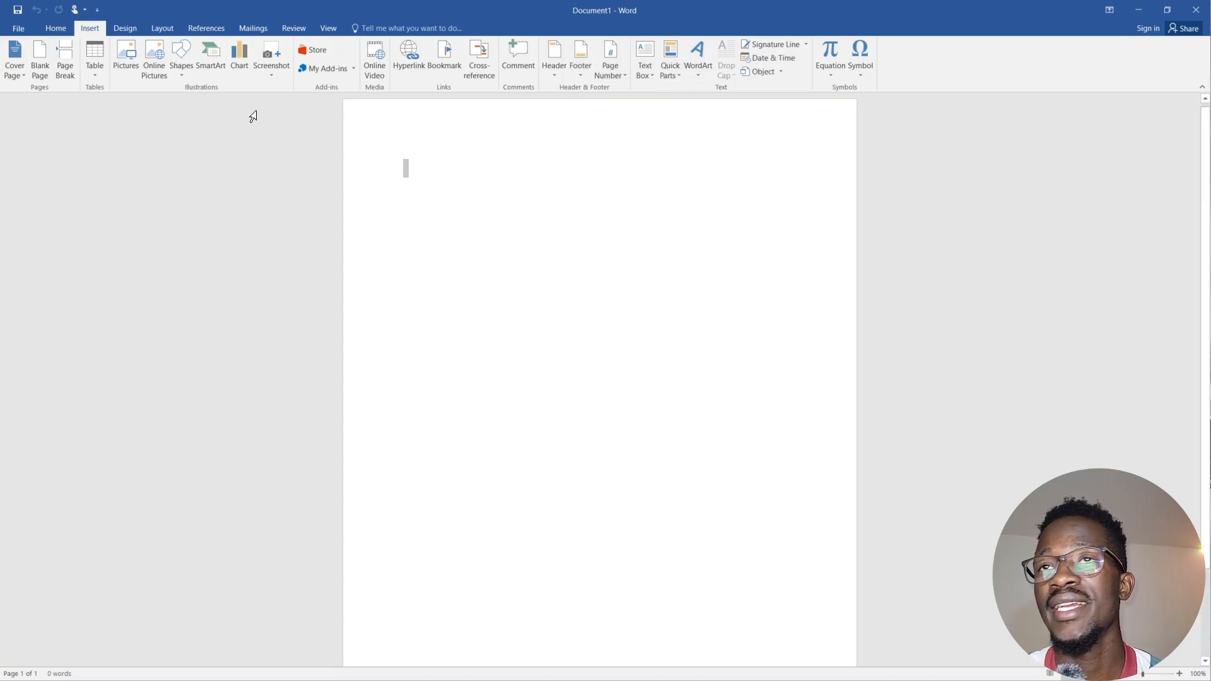
{"action": "left_click", "coordinate": [123, 30]}
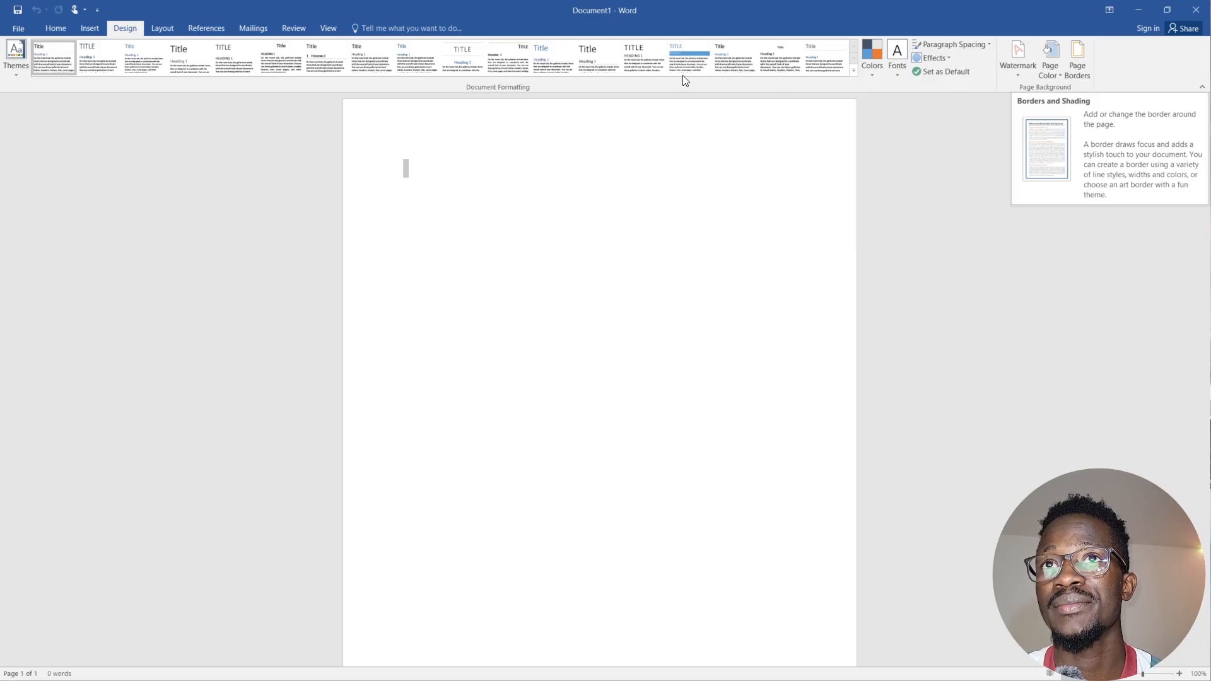
Examine the page layout choices for orientation, paper size and columns.
{"action": "left_click", "coordinate": [159, 32]}
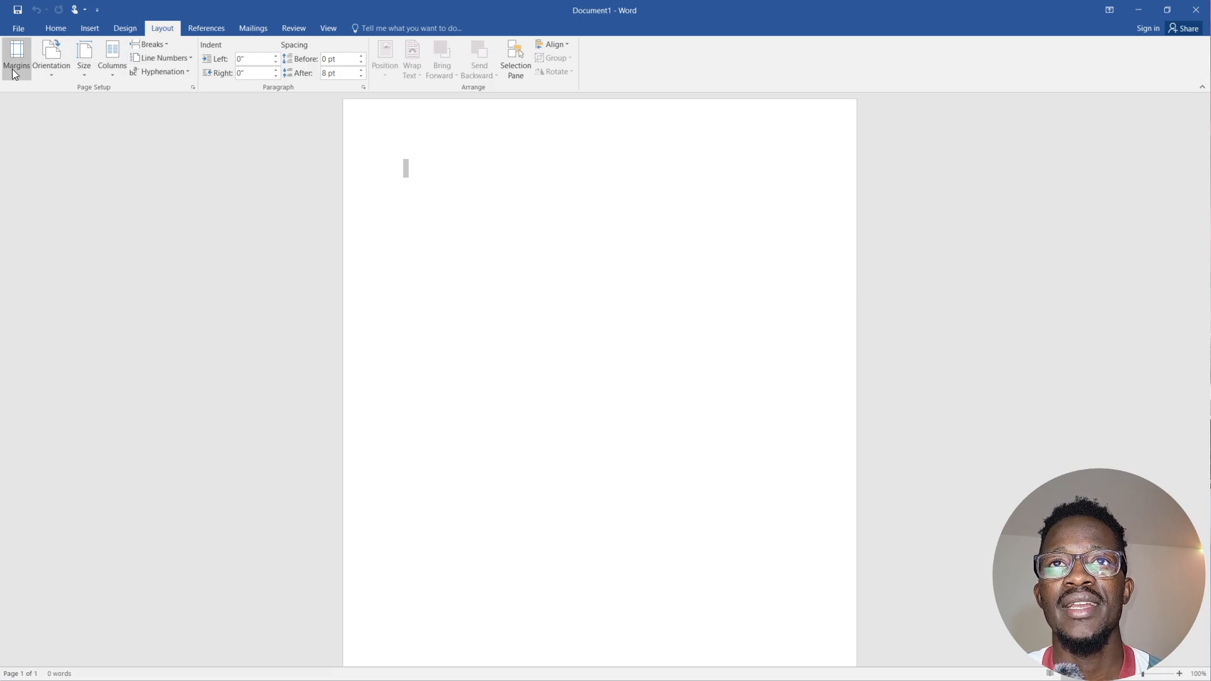
{"action": "left_click", "coordinate": [48, 71]}
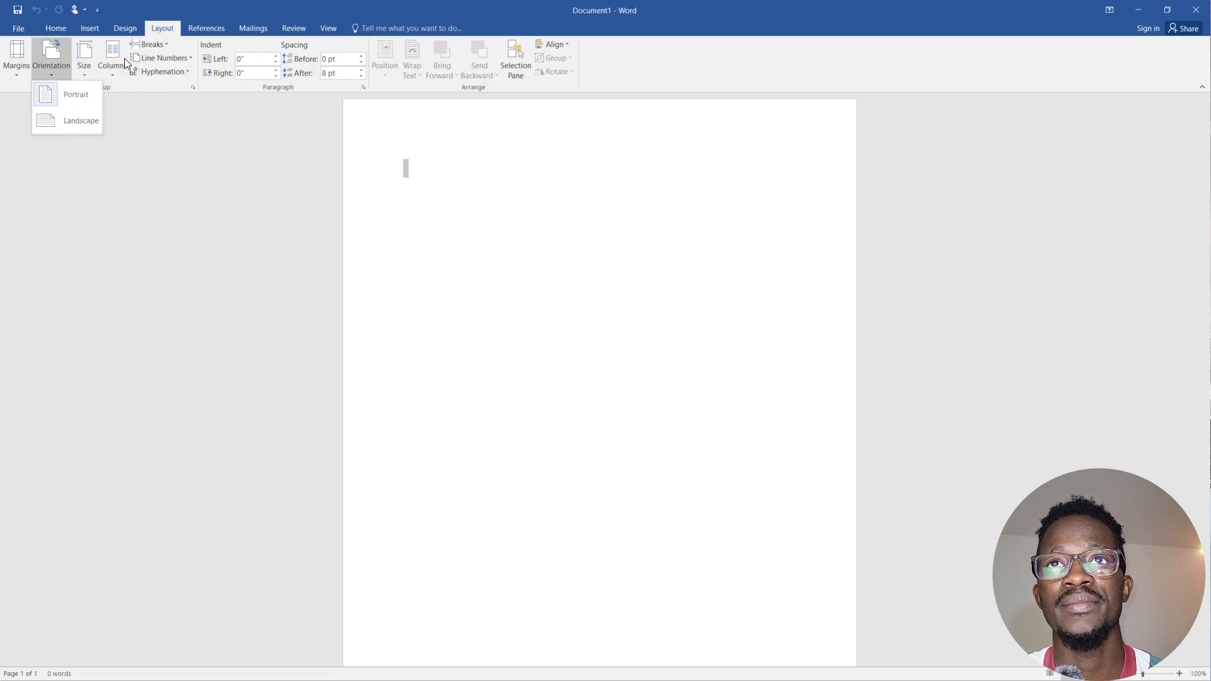
{"action": "left_click", "coordinate": [87, 71]}
{"action": "left_click", "coordinate": [87, 70]}
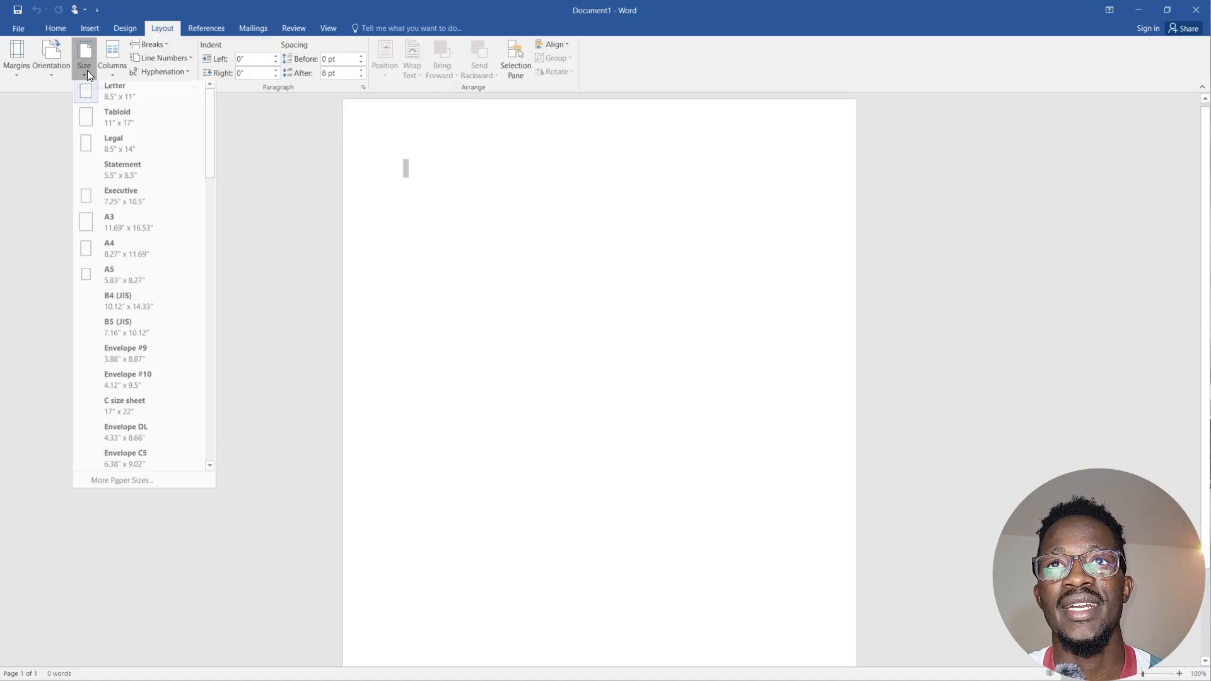
{"action": "left_click", "coordinate": [87, 71]}
{"action": "left_click", "coordinate": [88, 71]}
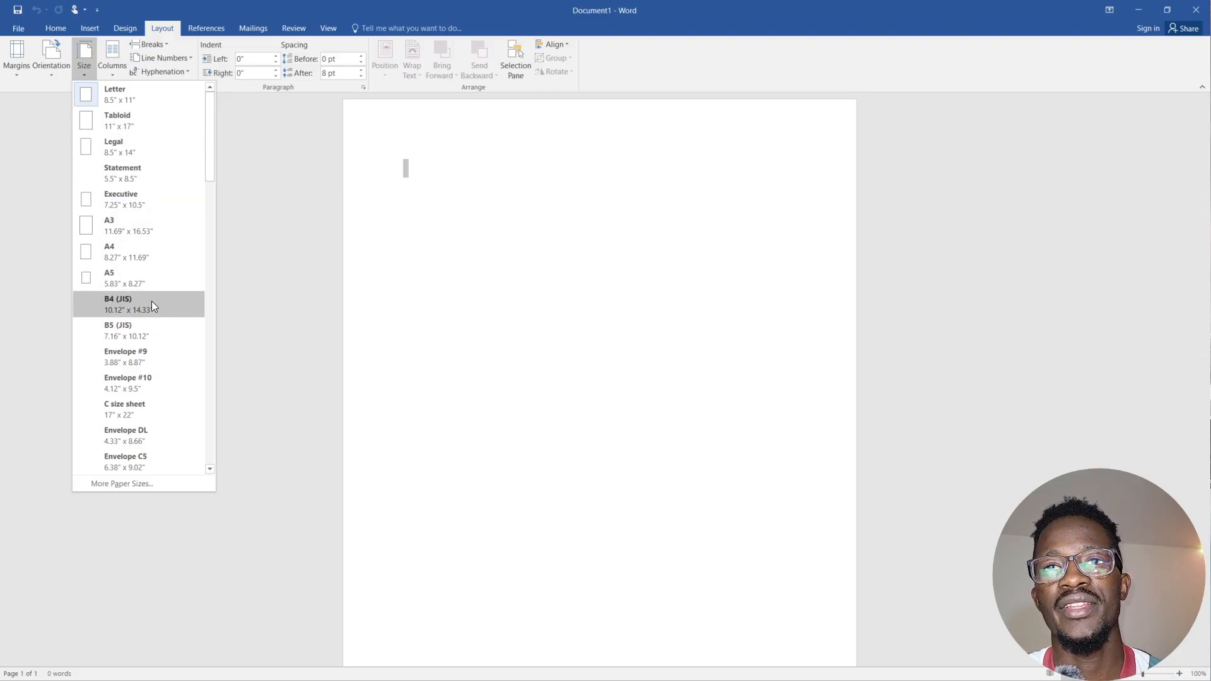
{"action": "left_click", "coordinate": [117, 68]}
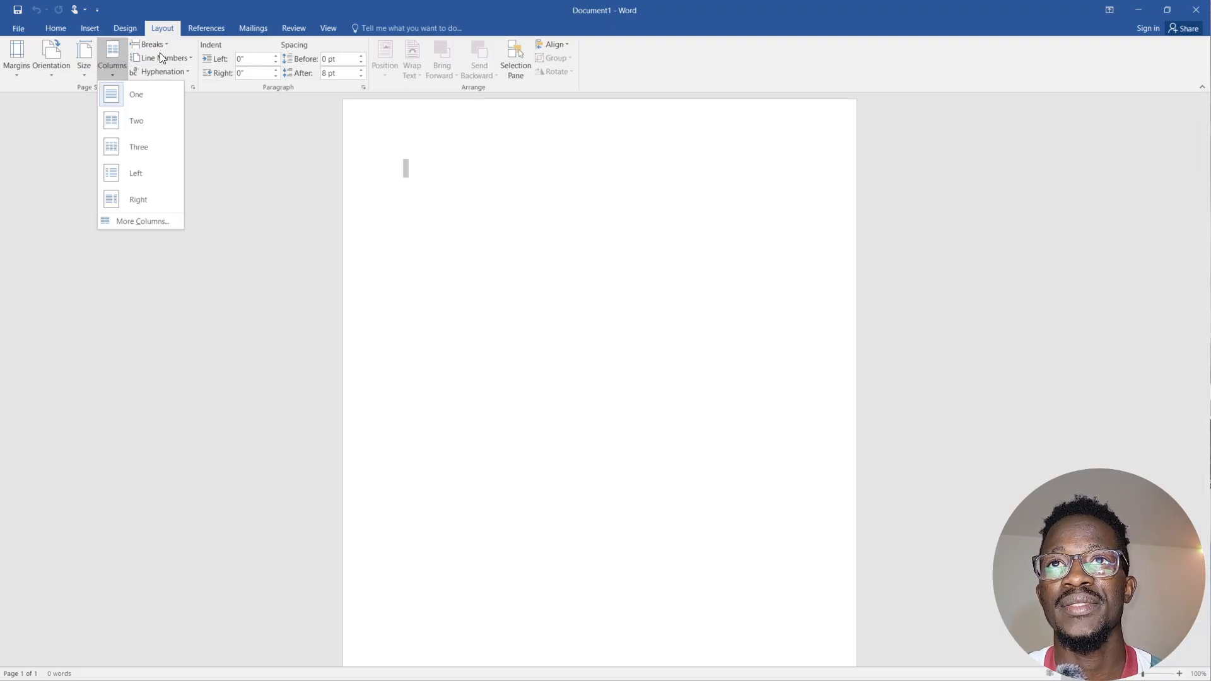
Examine the reference, mailing, review and view commands, and return to the text formatting commands.
{"action": "left_click", "coordinate": [200, 28]}
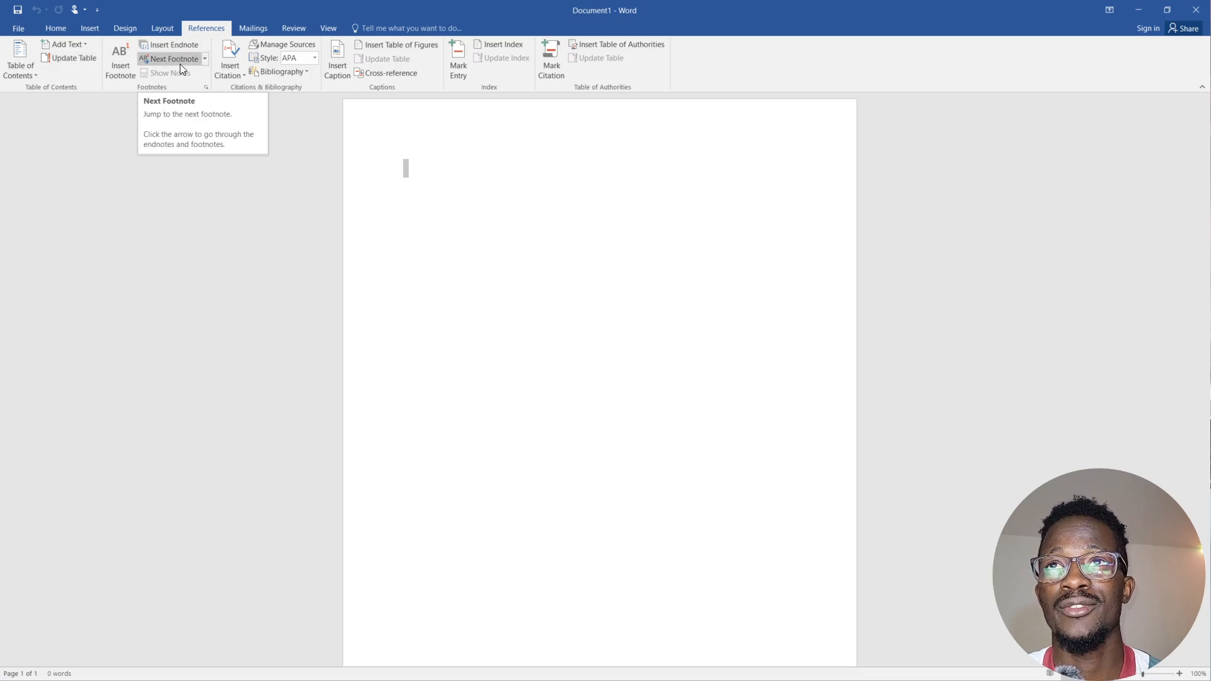
{"action": "left_click", "coordinate": [250, 30]}
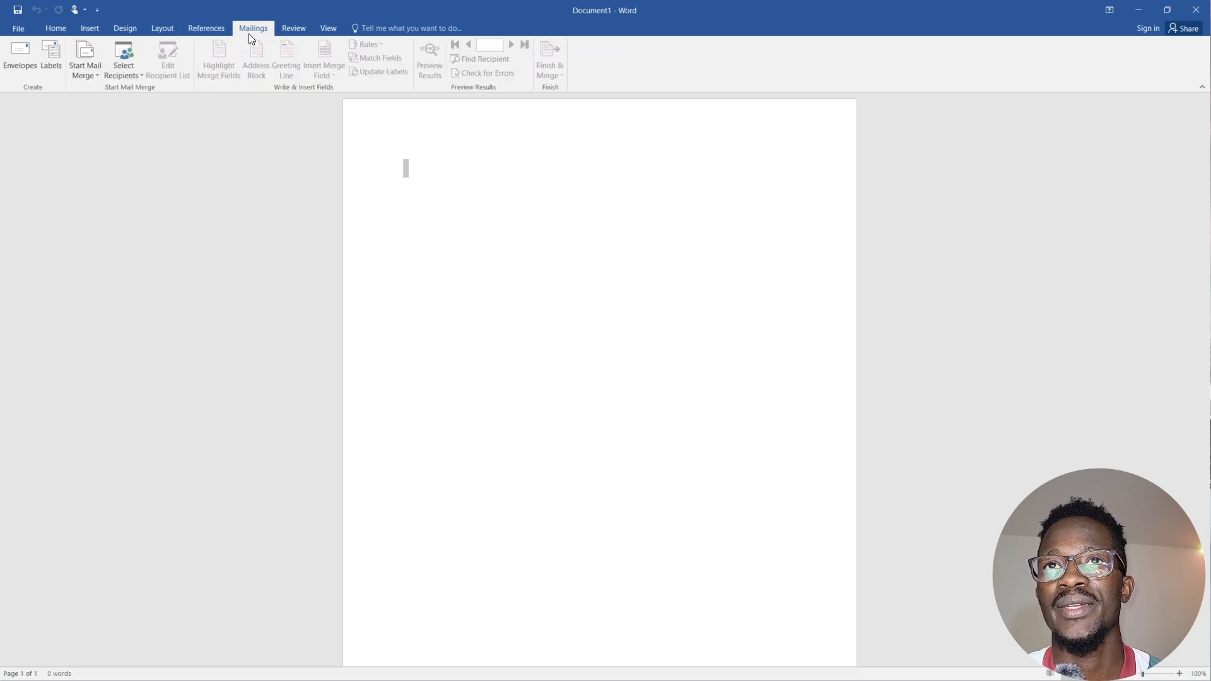
{"action": "left_click", "coordinate": [296, 29]}
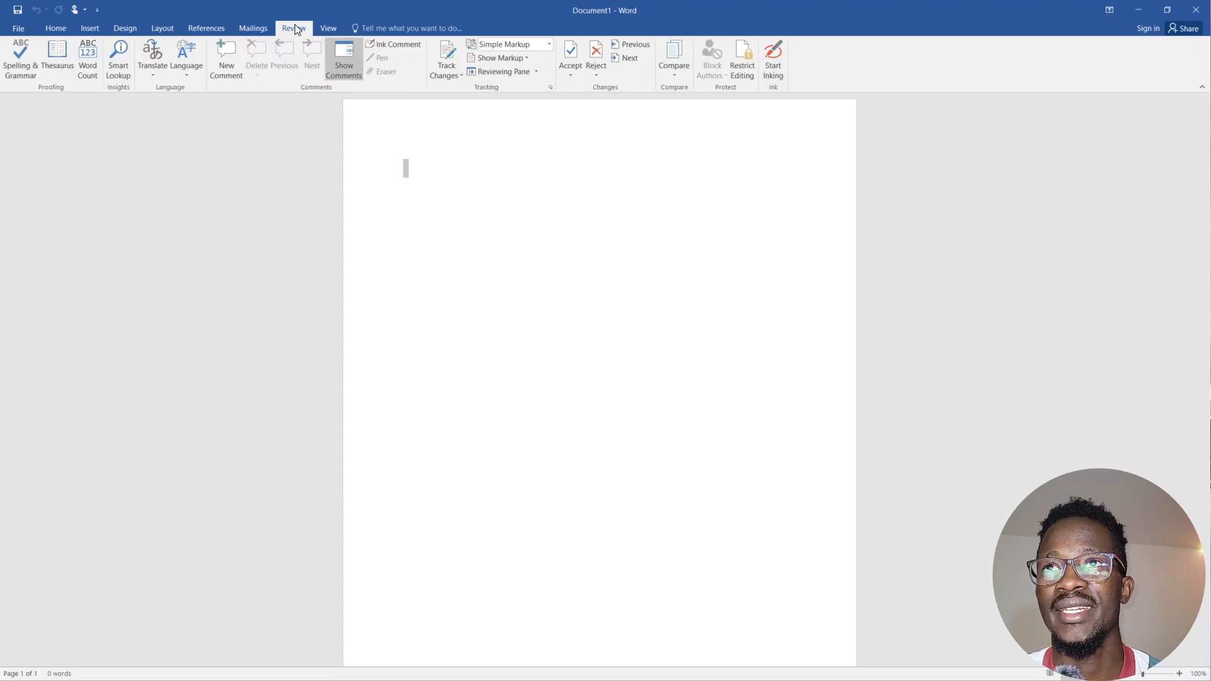
{"action": "left_click", "coordinate": [331, 27]}
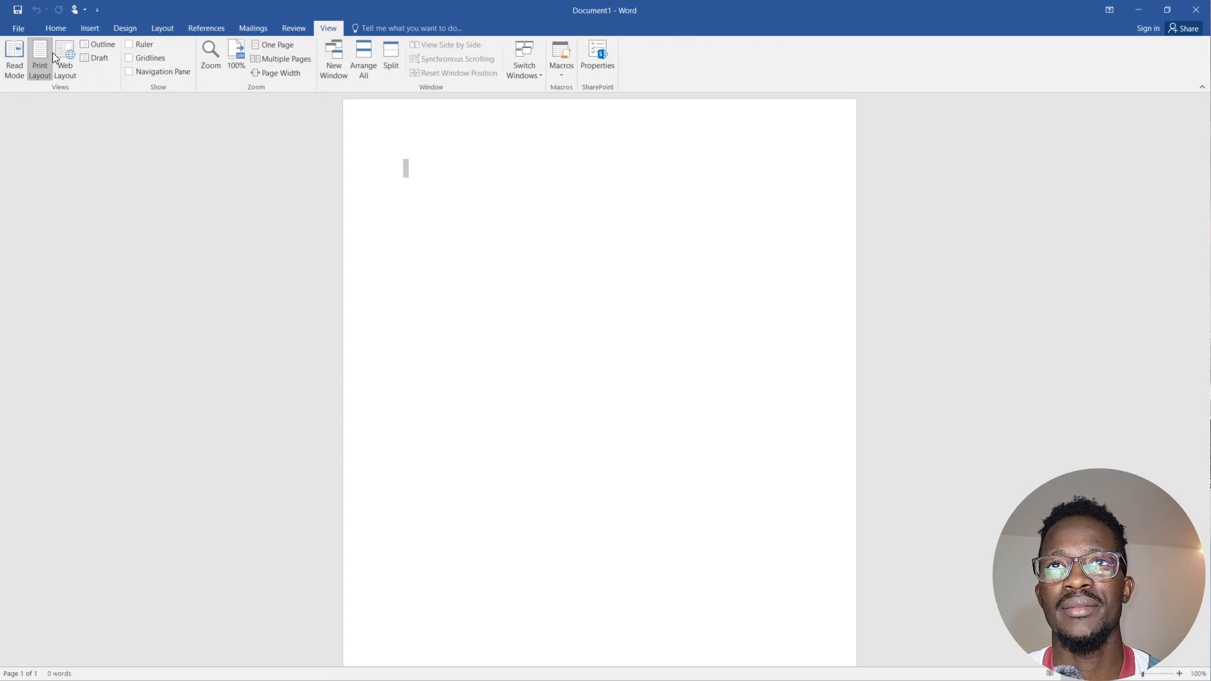
{"action": "left_click", "coordinate": [53, 29]}
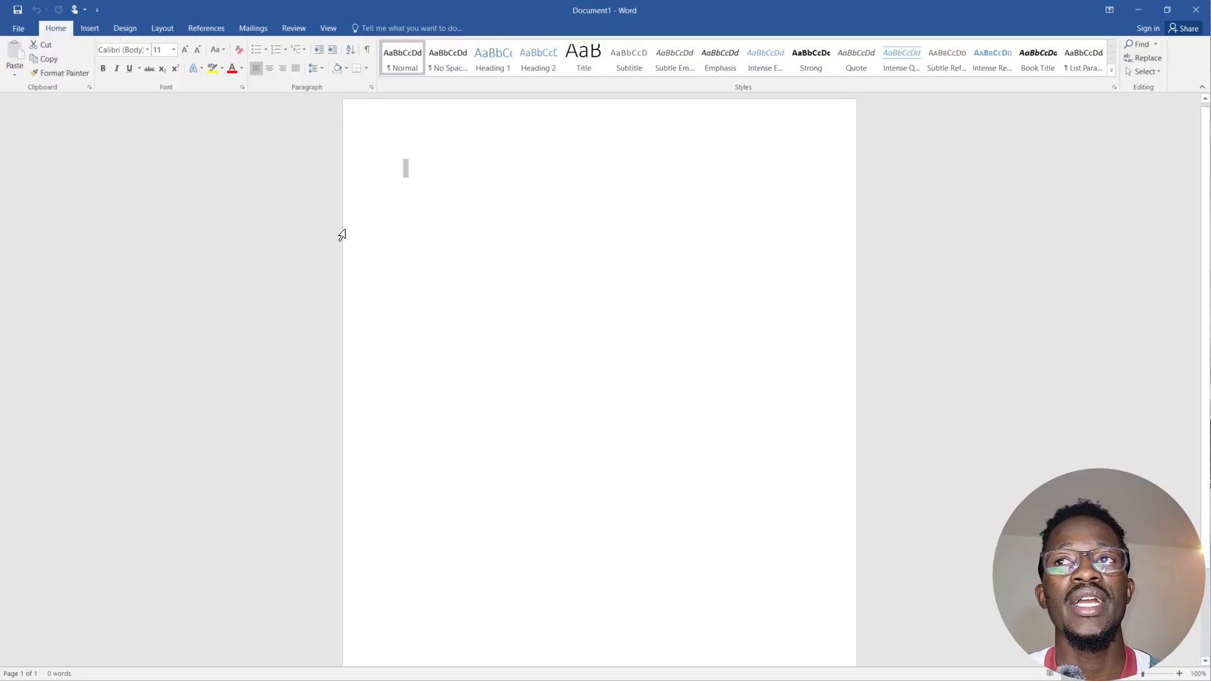
Enter the text "The cat" on the first line of the blank page.
{"action": "left_click", "coordinate": [418, 167]}
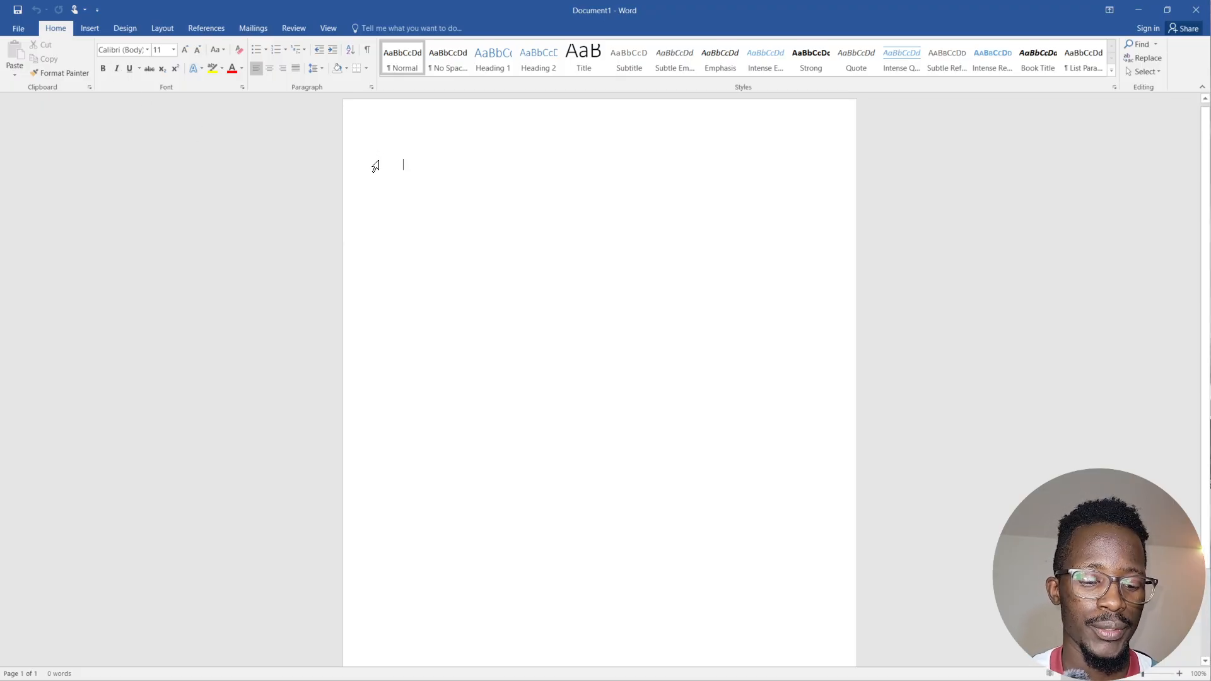
{"action": "type", "text": "t"}
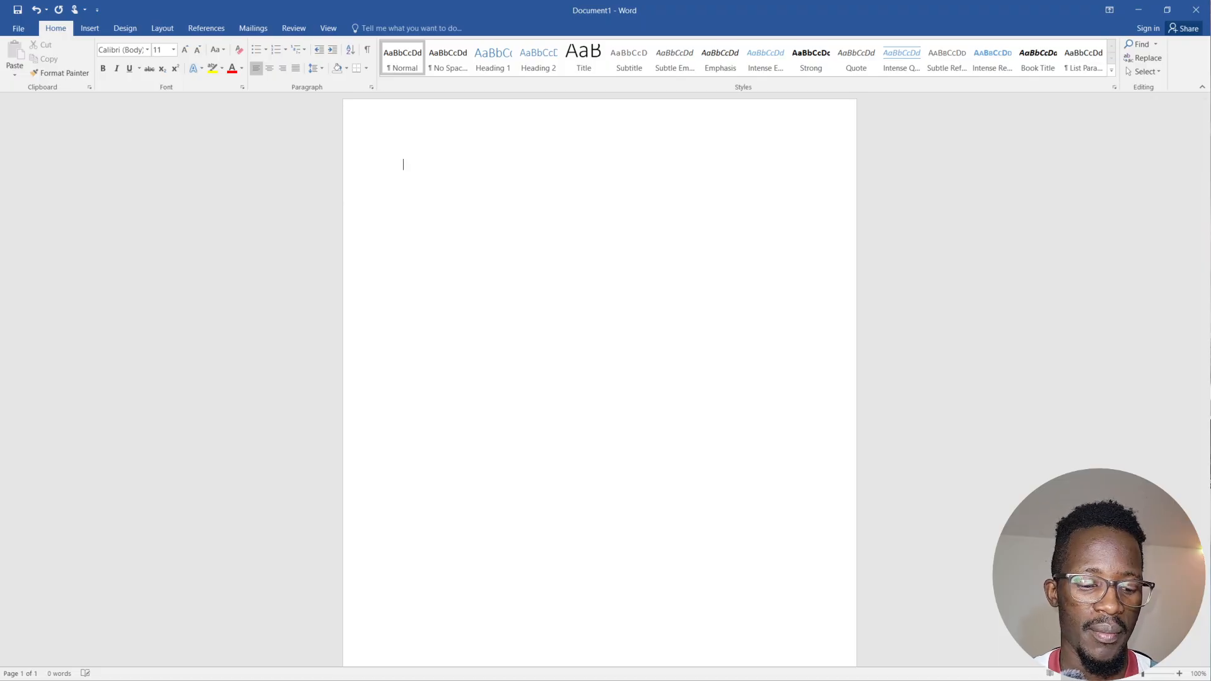
{"action": "type", "text": "The c"}
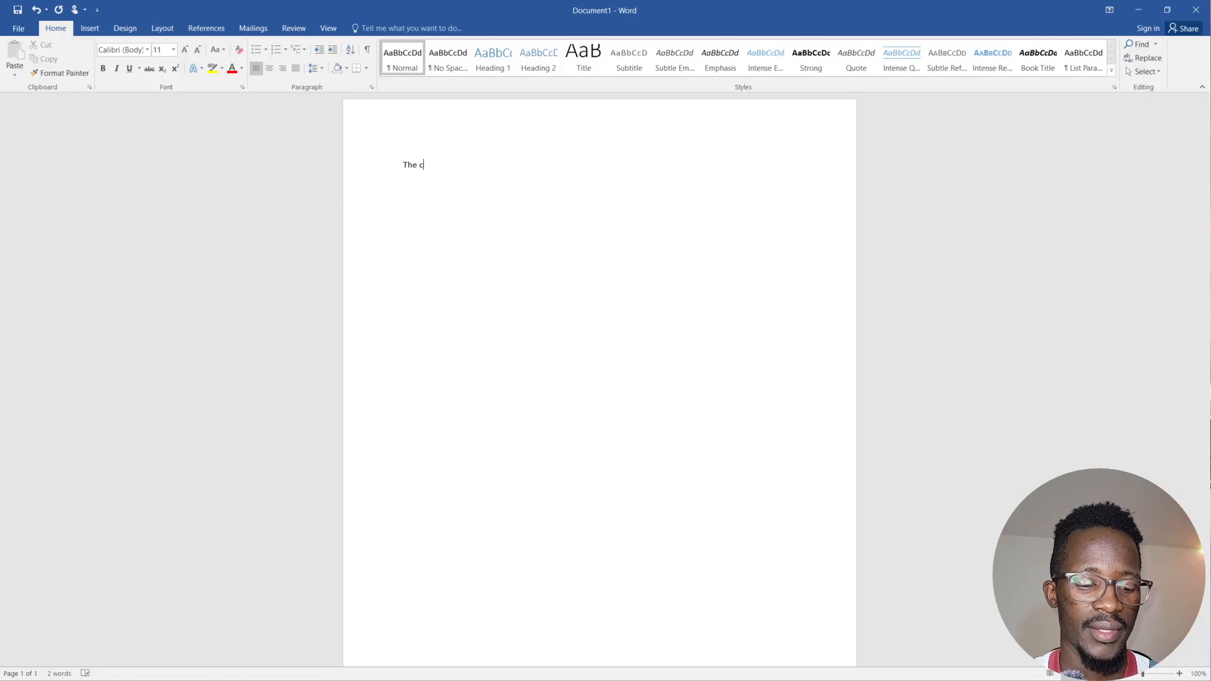
{"action": "type", "text": "at"}
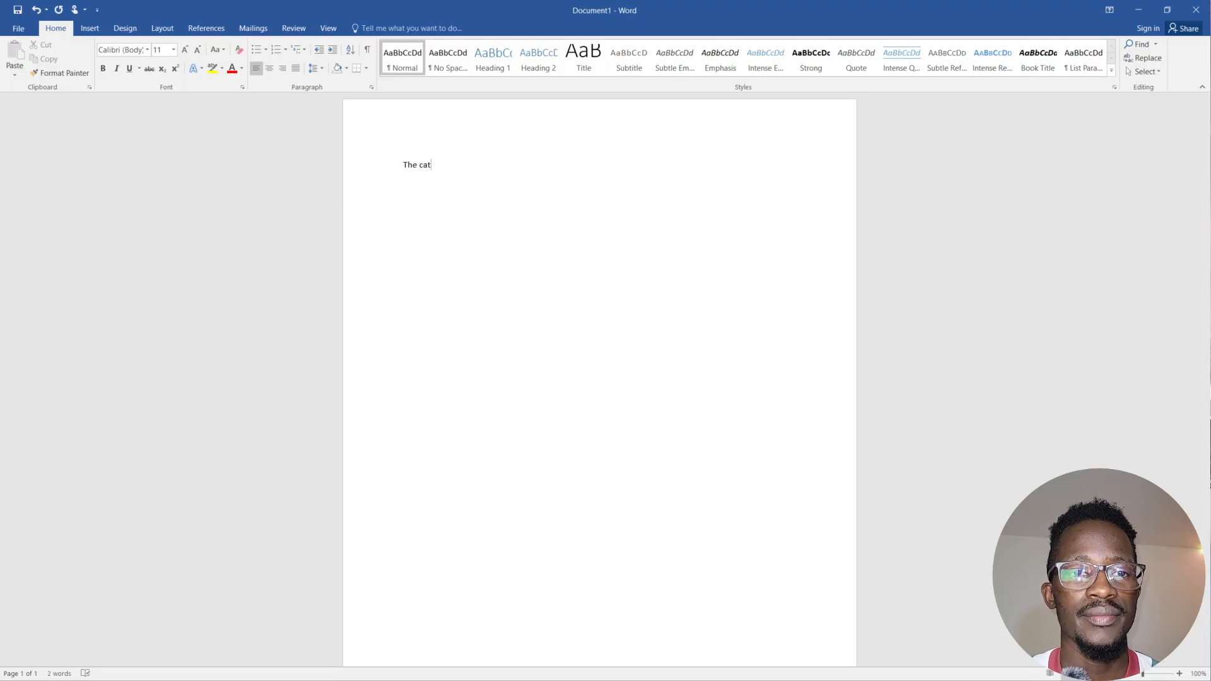
Delete everything after the initial T and retype the line in capitals as "THE CAT".
{"action": "key", "text": "BackSpace"}
{"action": "key", "text": "BackSpace"}
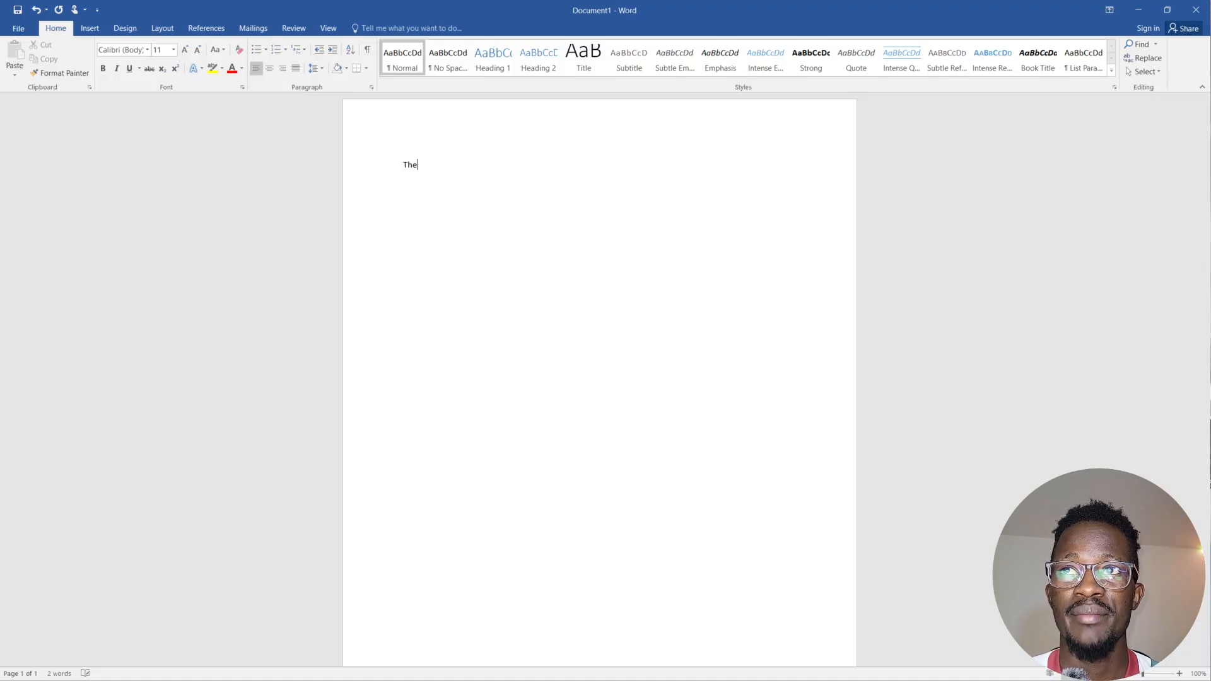
{"action": "key", "text": "BackSpace"}
{"action": "key", "text": "BackSpace"}
{"action": "type", "text": "he"}
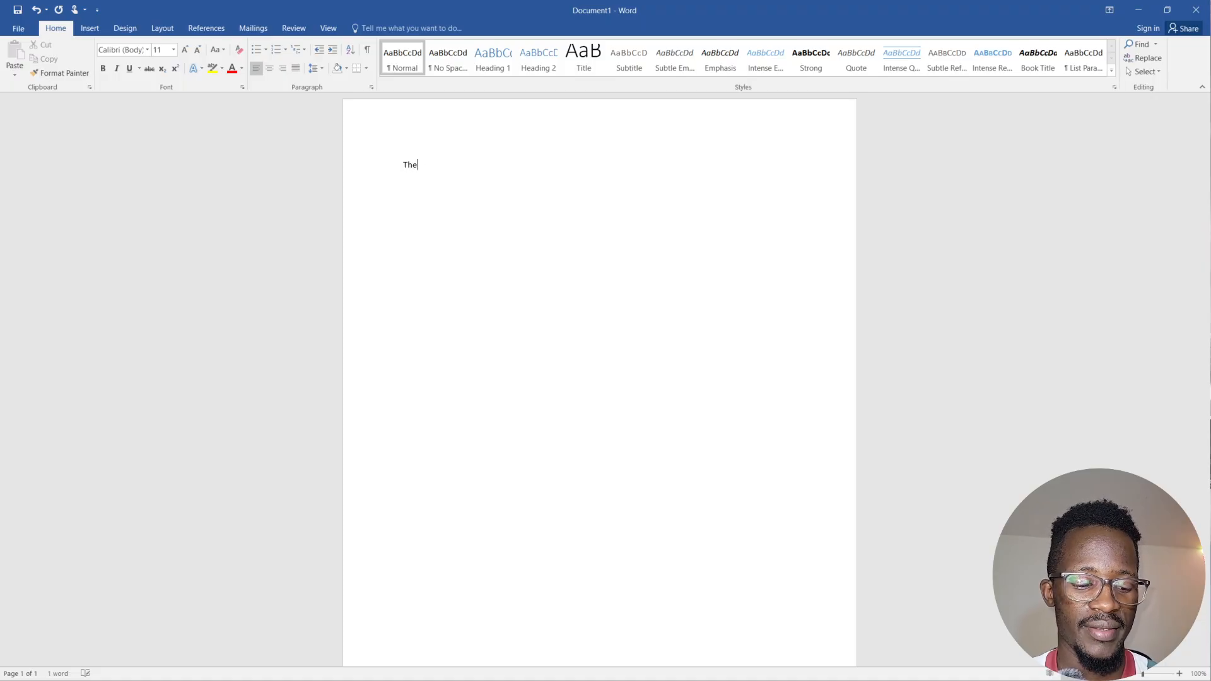
{"action": "key", "text": "BackSpace"}
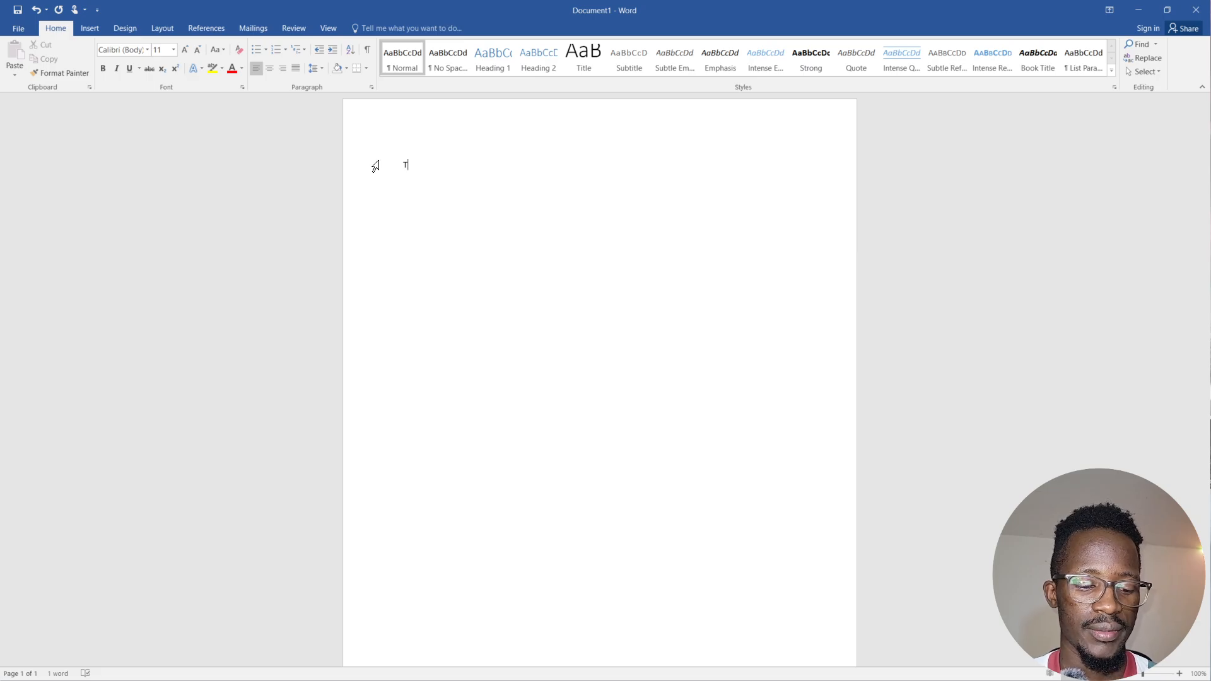
{"action": "type", "text": "HE CAT"}
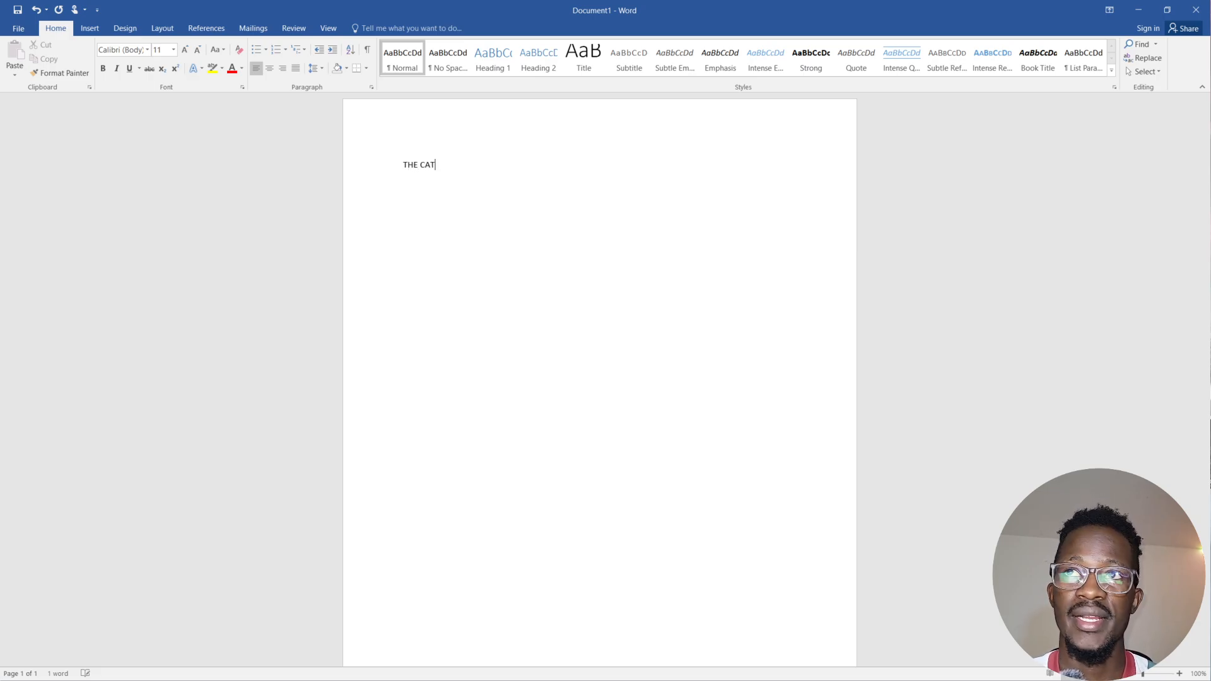
Select the words "THE CAT", clear the selection, and select the words again.
{"action": "left_click_drag", "start_coordinate": [438, 164], "coordinate": [399, 165]}
{"action": "left_click", "coordinate": [448, 166]}
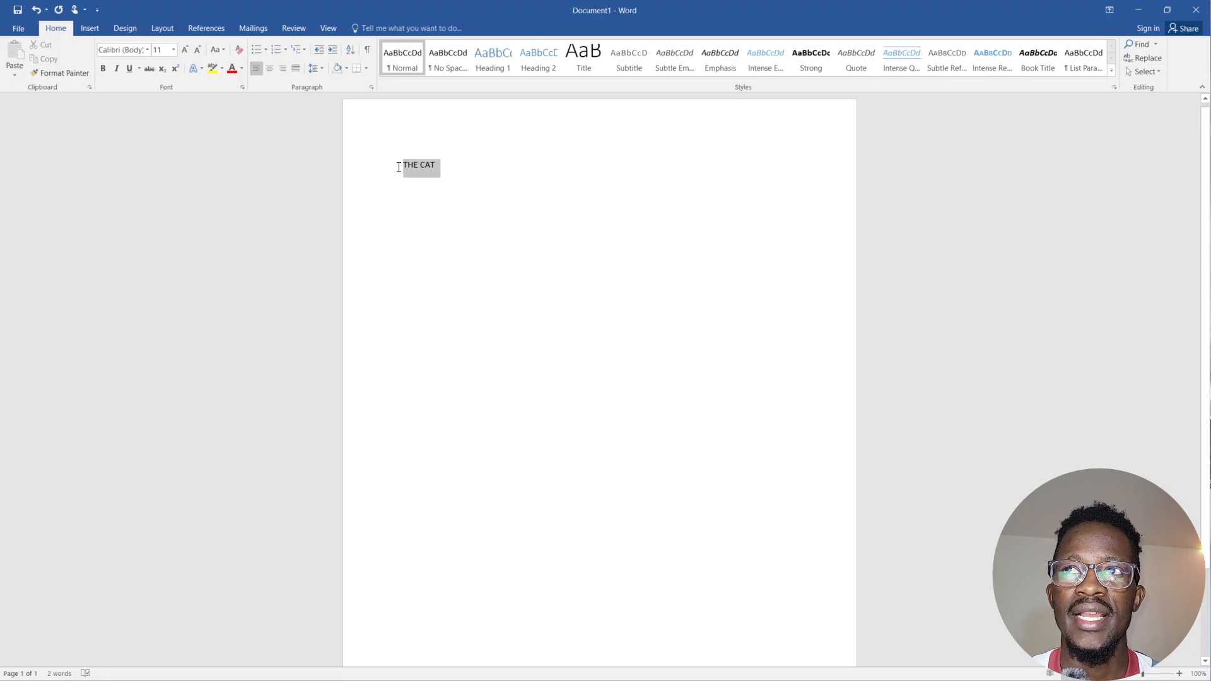
{"action": "left_click", "coordinate": [484, 179]}
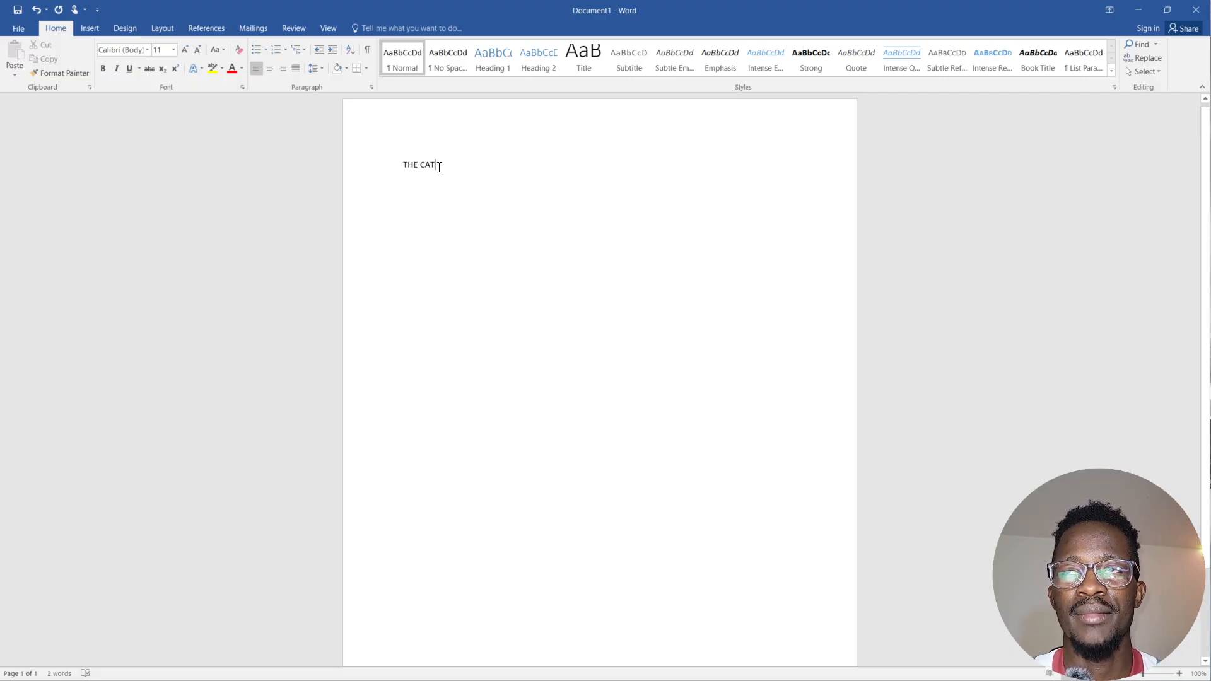
{"action": "left_click_drag", "start_coordinate": [438, 166], "coordinate": [375, 179]}
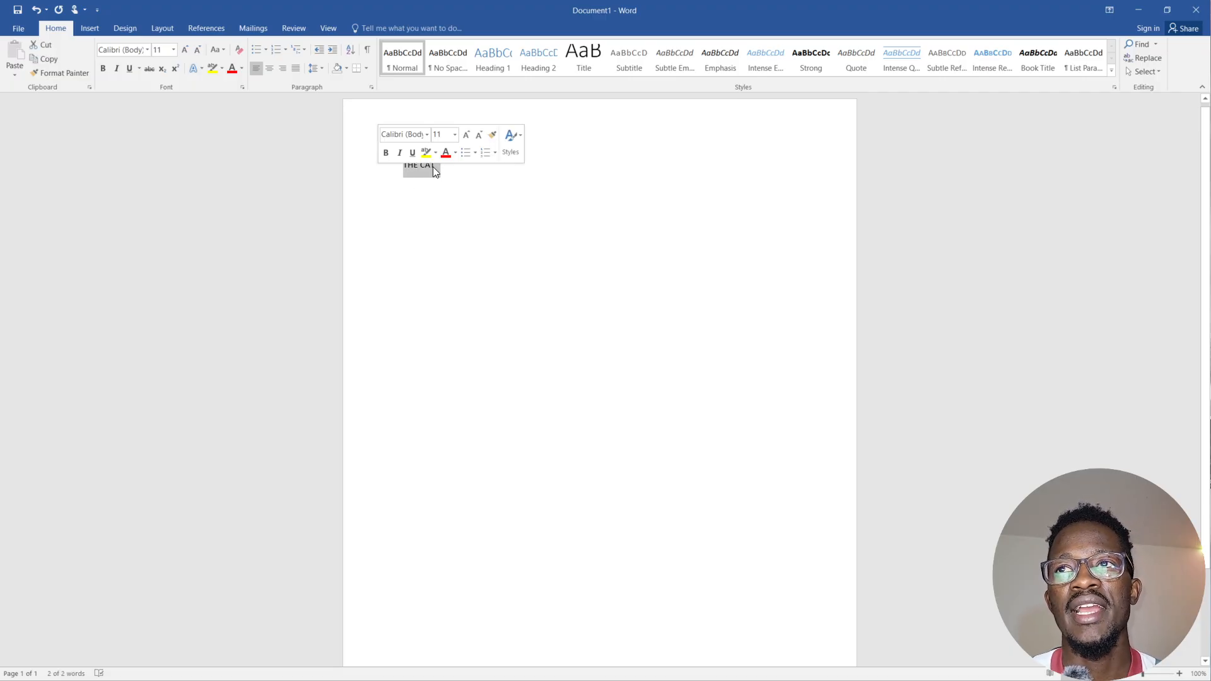
Add the word "STUBBORN" after "THE CAT" on the same line.
{"action": "left_click", "coordinate": [452, 167]}
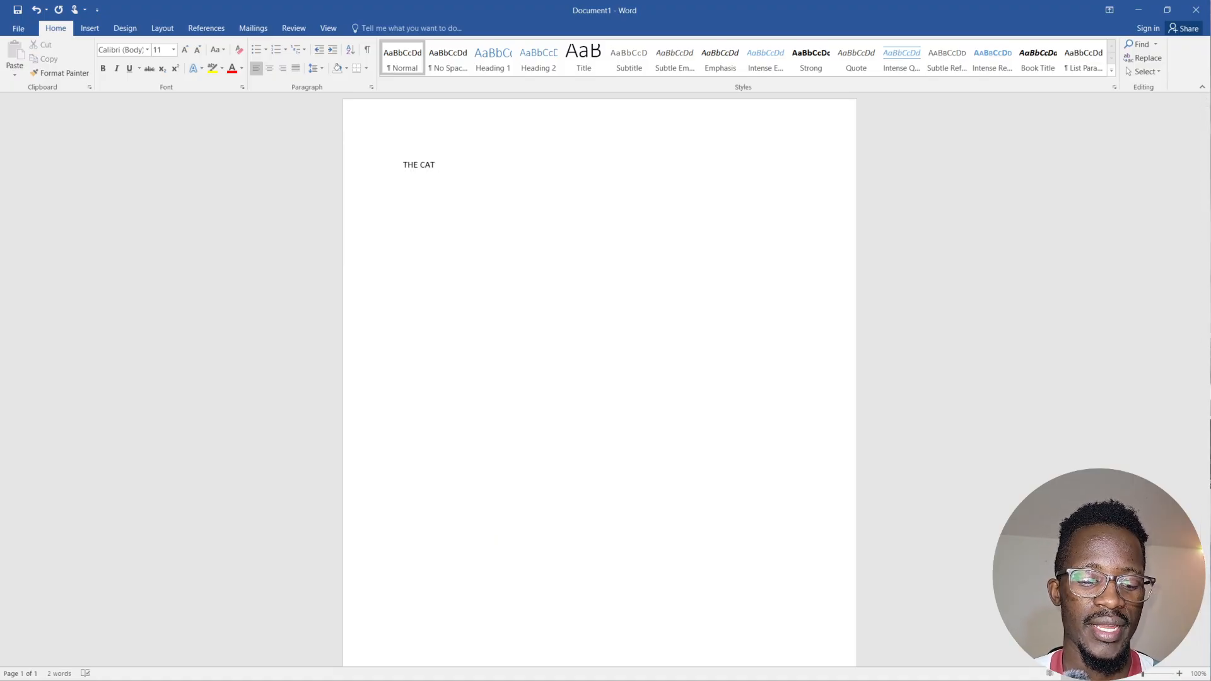
{"action": "type", "text": "STUBB"}
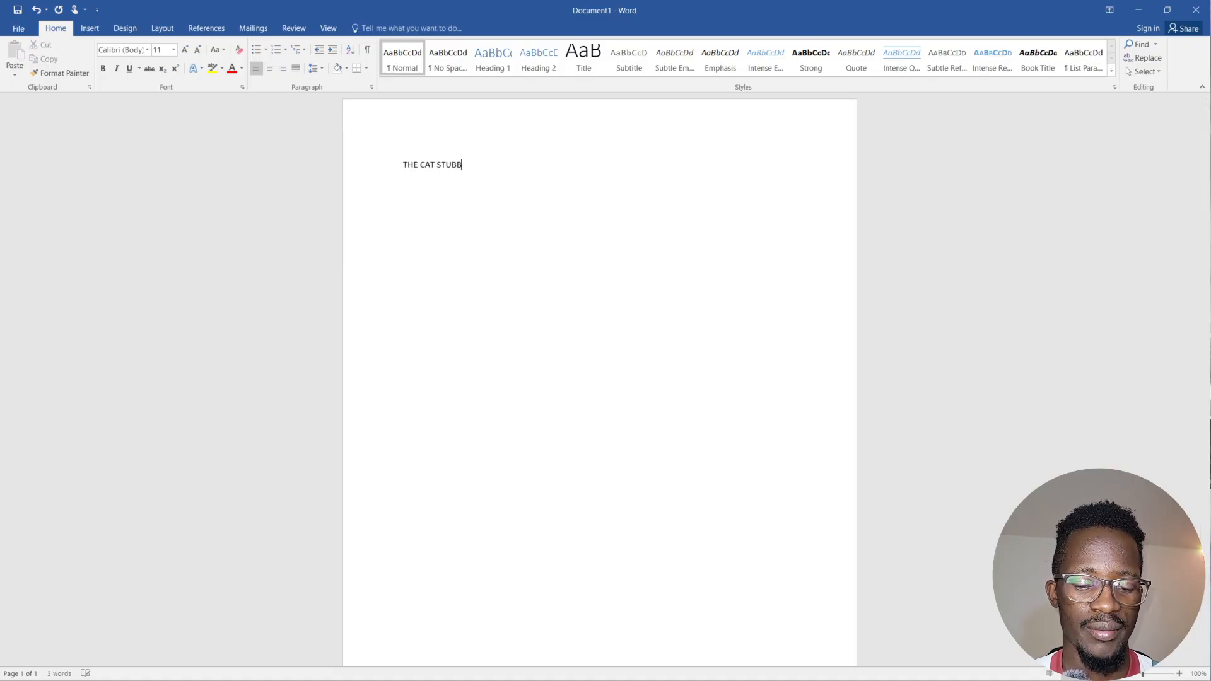
{"action": "type", "text": "ORN"}
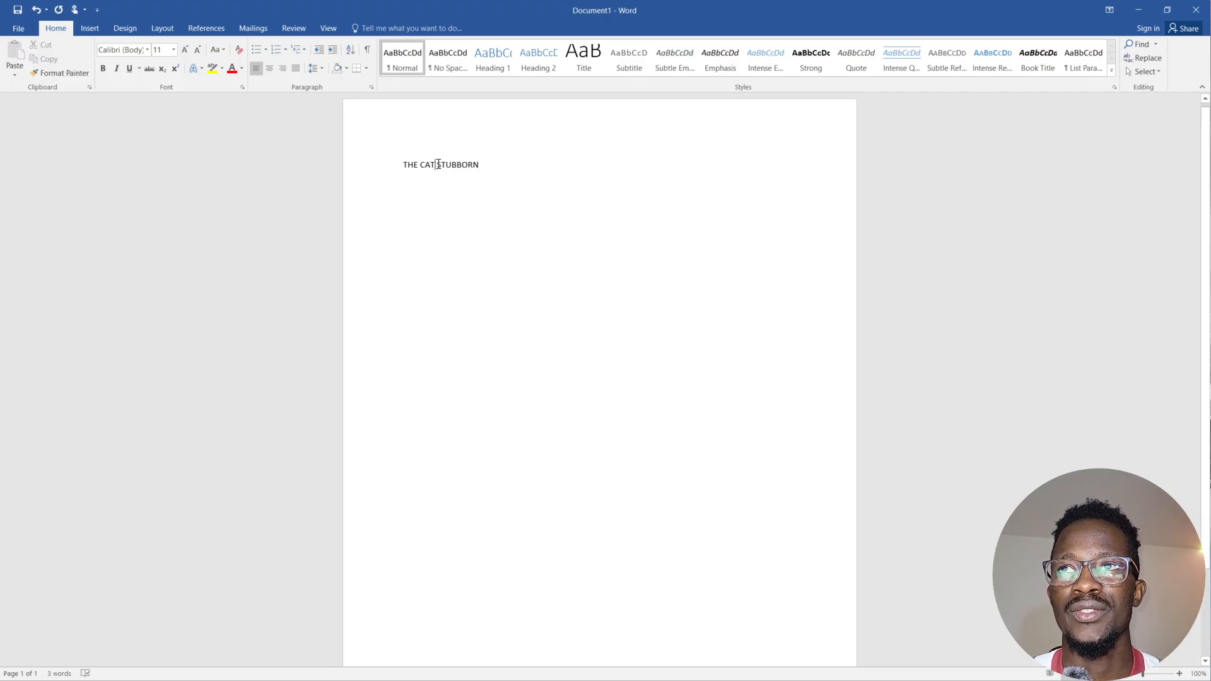
Select only the words "THE CAT" at the start of the line, leaving out "STUBBORN".
{"action": "left_click", "coordinate": [436, 165]}
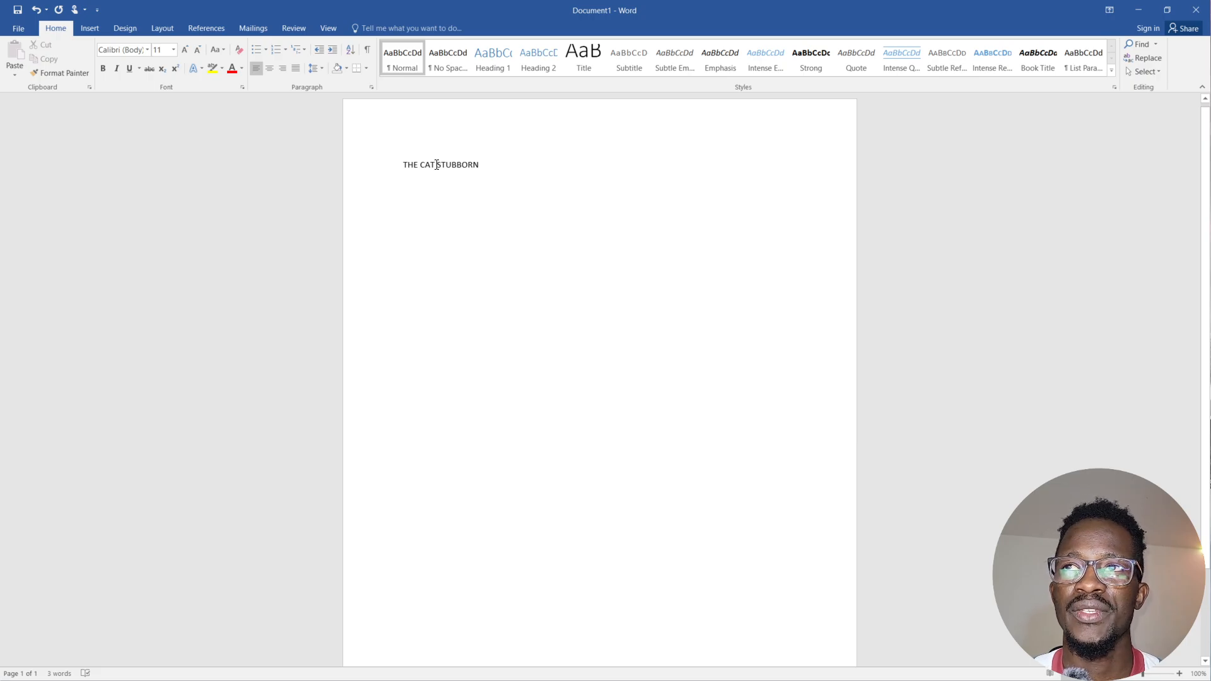
{"action": "left_click_drag", "start_coordinate": [436, 165], "coordinate": [392, 166]}
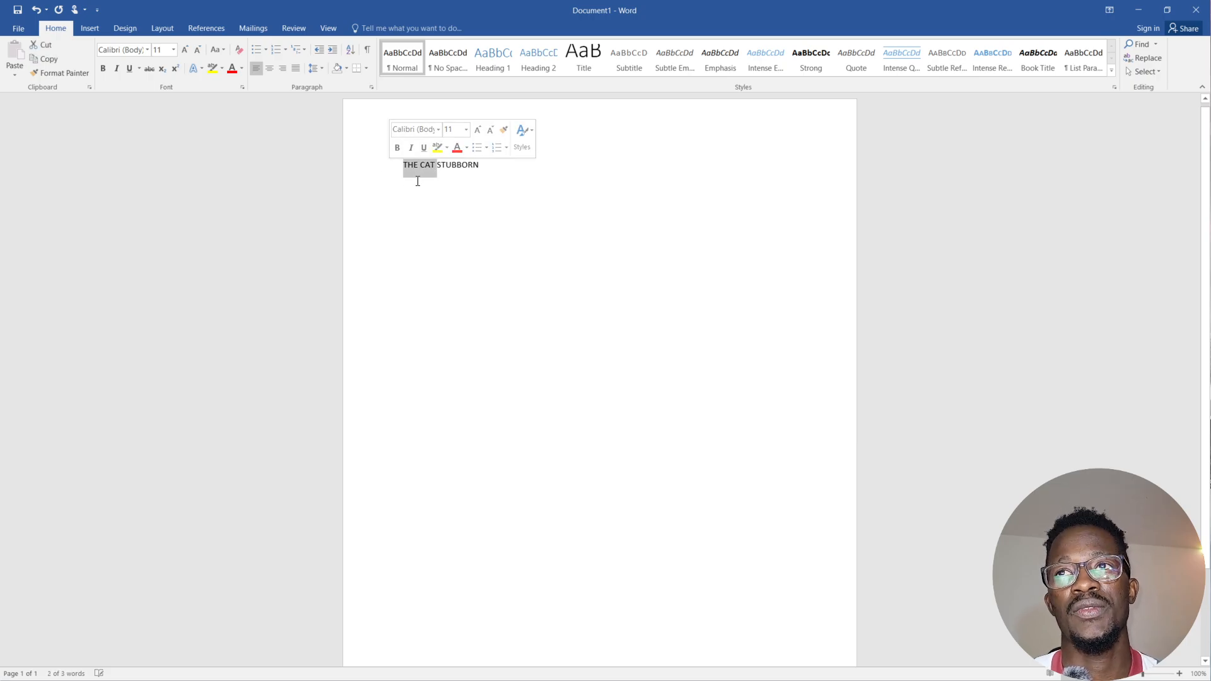
Try bold, underline and strikethrough on "THE CAT", keeping only the underline.
{"action": "left_click", "coordinate": [400, 149]}
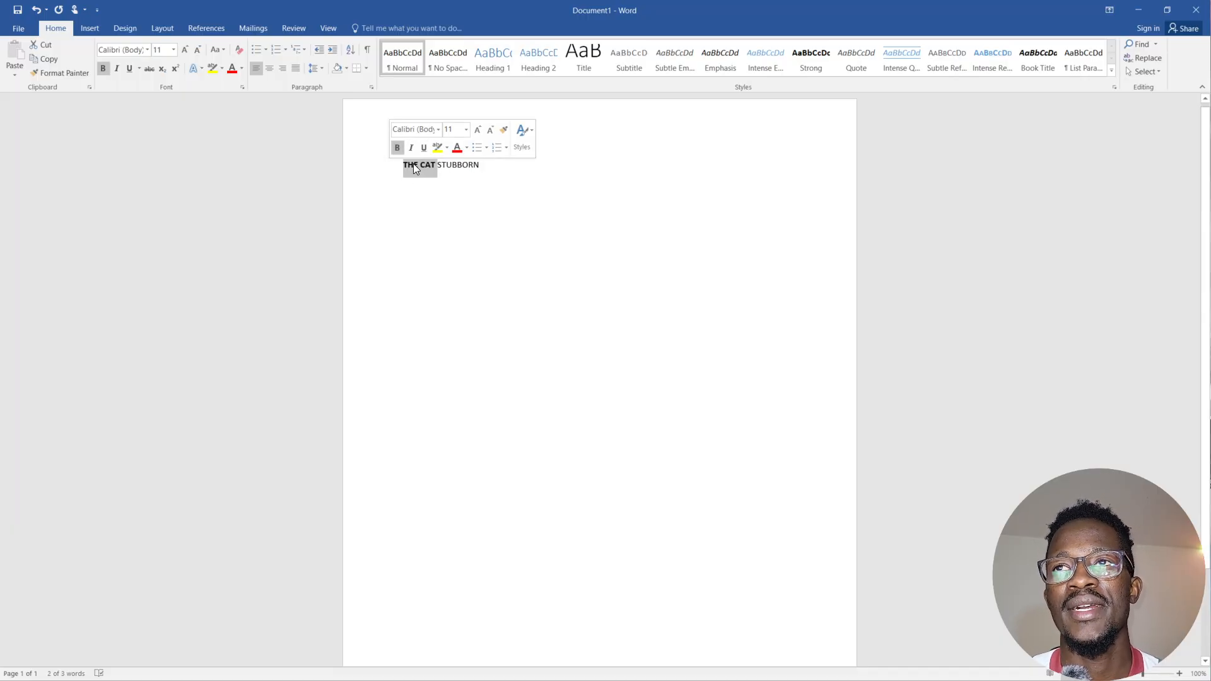
{"action": "left_click", "coordinate": [399, 150]}
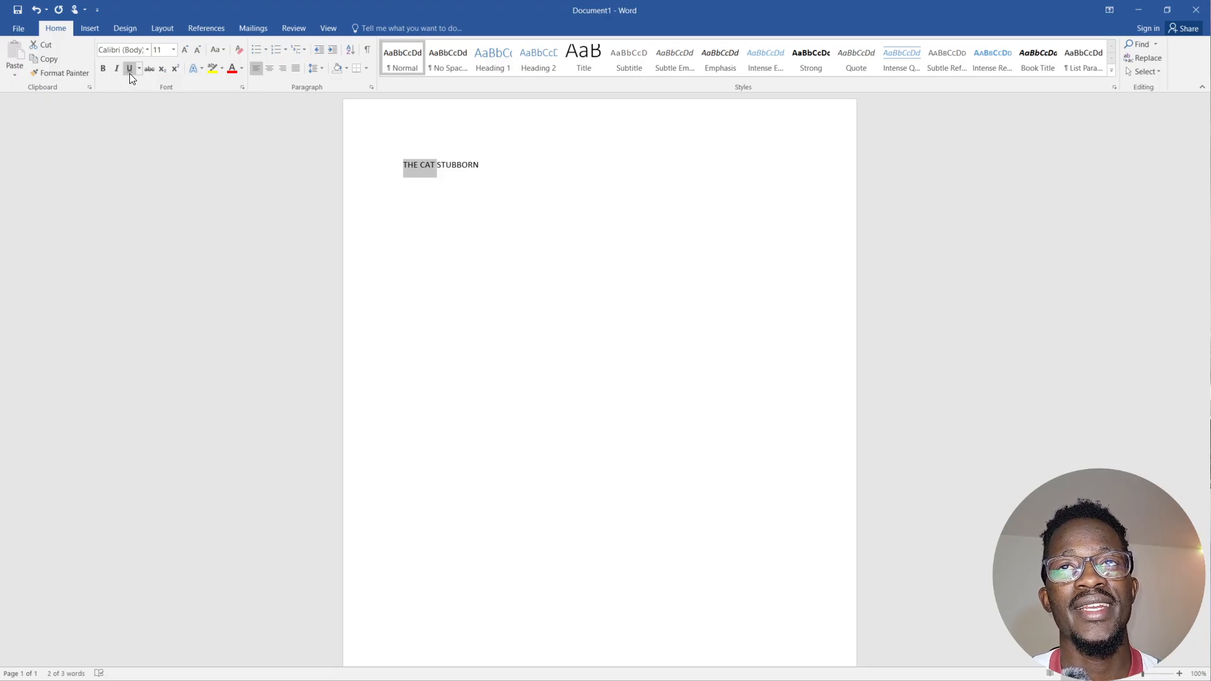
{"action": "left_click", "coordinate": [130, 73]}
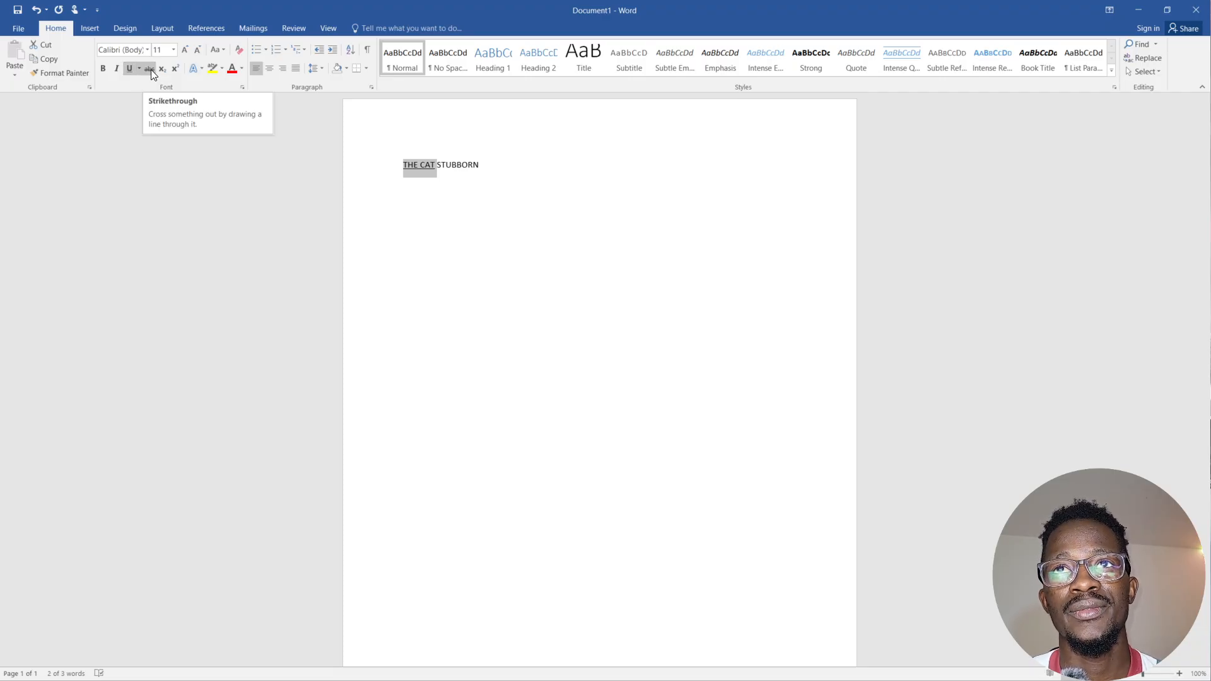
{"action": "left_click", "coordinate": [150, 70]}
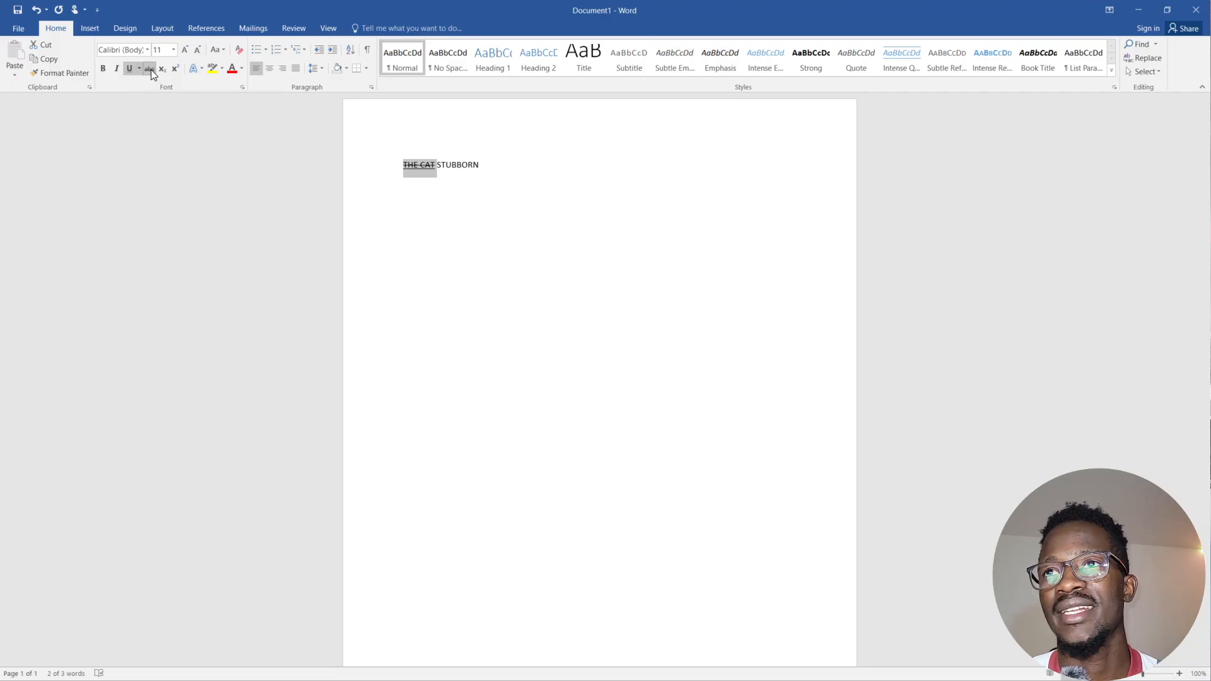
{"action": "left_click", "coordinate": [150, 68]}
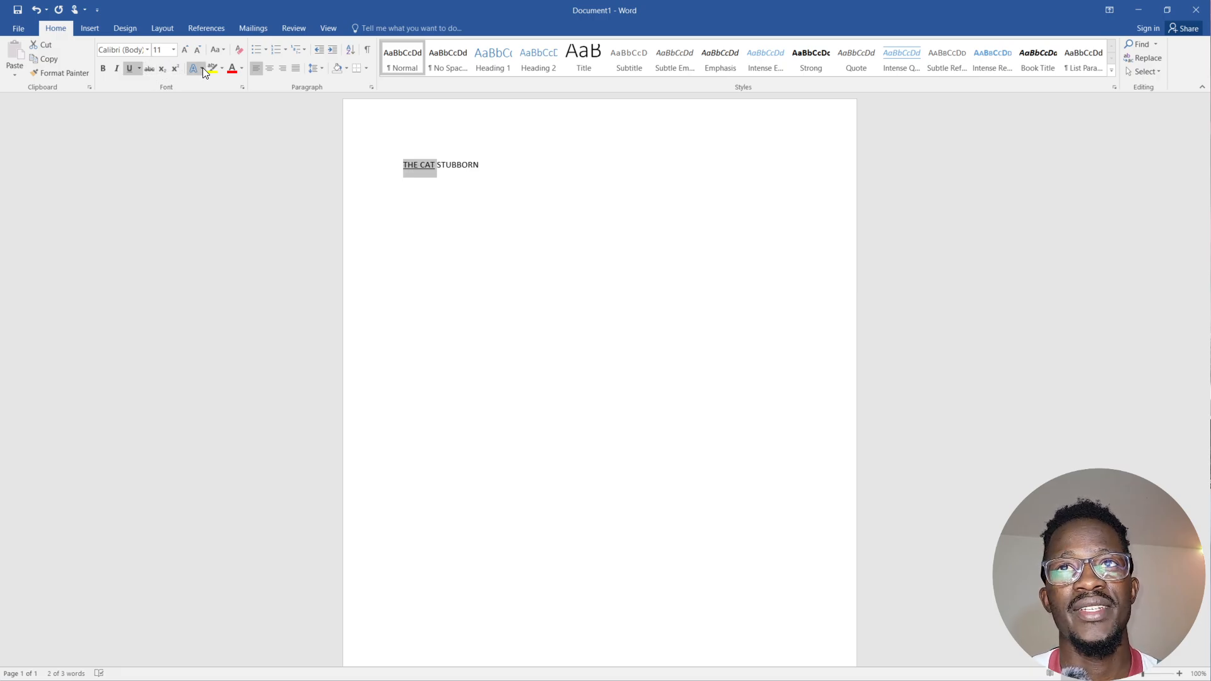
Browse the available fonts for the selected words and close the list without choosing one.
{"action": "left_click", "coordinate": [146, 50]}
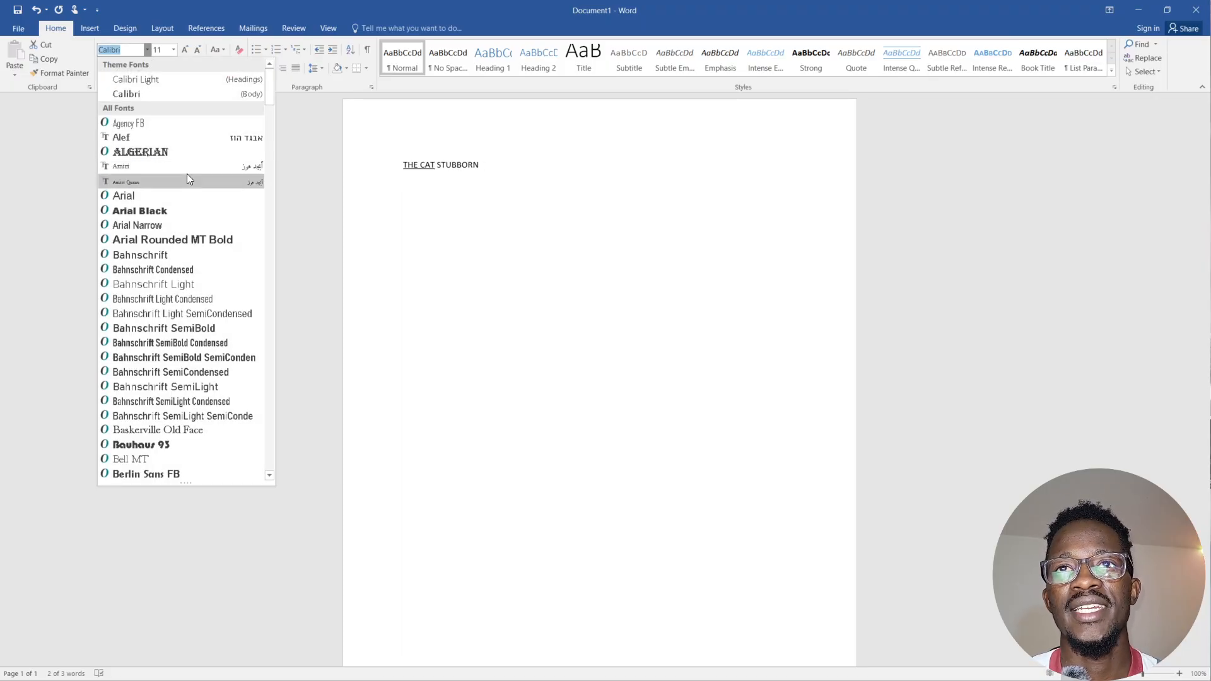
{"action": "scroll", "coordinate": [184, 225], "scroll_direction": "down", "scroll_amount": 15}
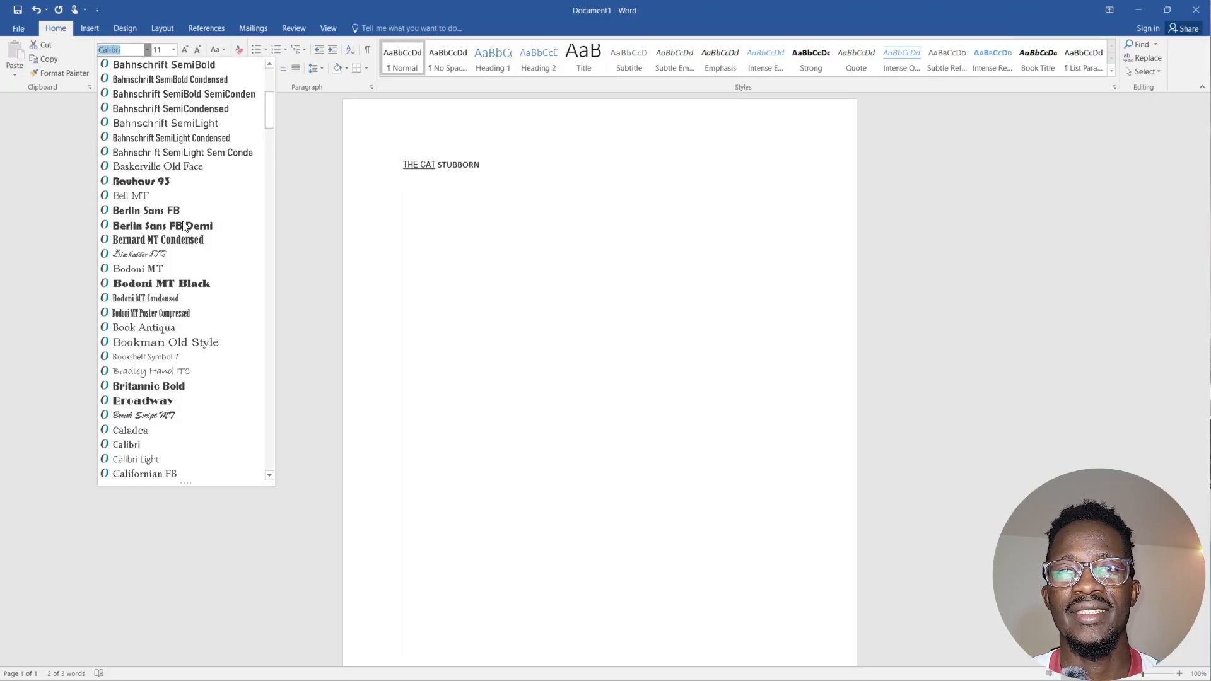
{"action": "scroll", "coordinate": [185, 226], "scroll_direction": "down", "scroll_amount": 20}
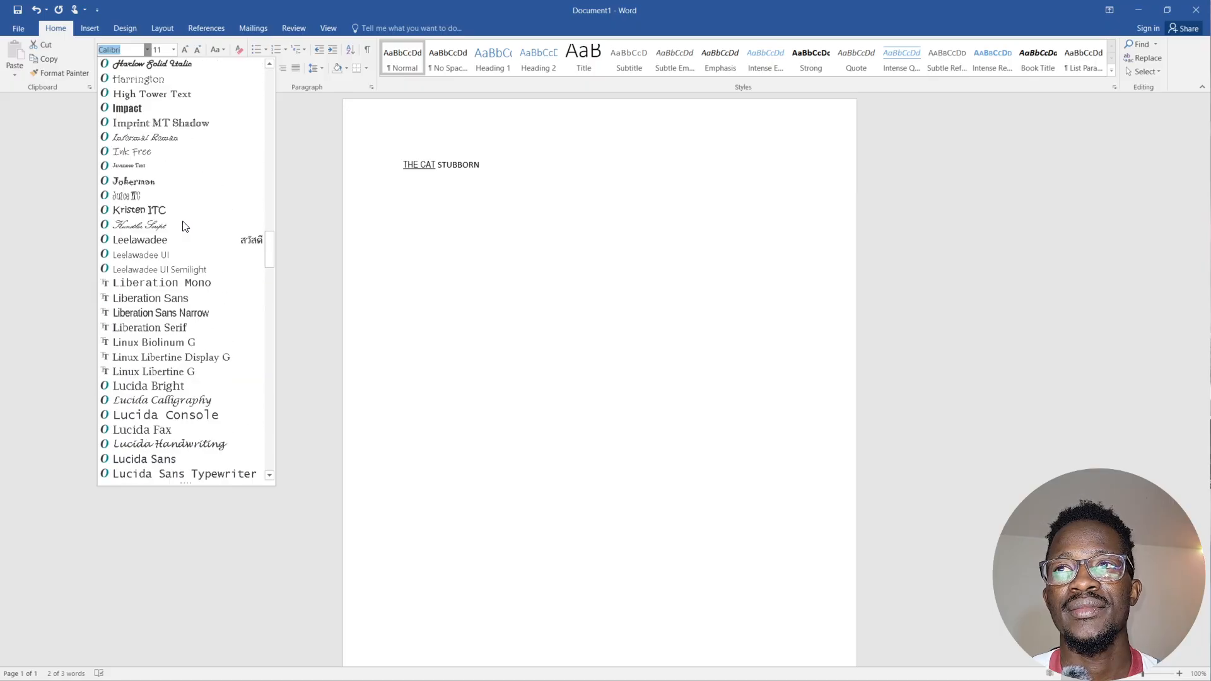
{"action": "scroll", "coordinate": [185, 226], "scroll_direction": "up", "scroll_amount": 20}
{"action": "scroll", "coordinate": [185, 225], "scroll_direction": "up", "scroll_amount": 15}
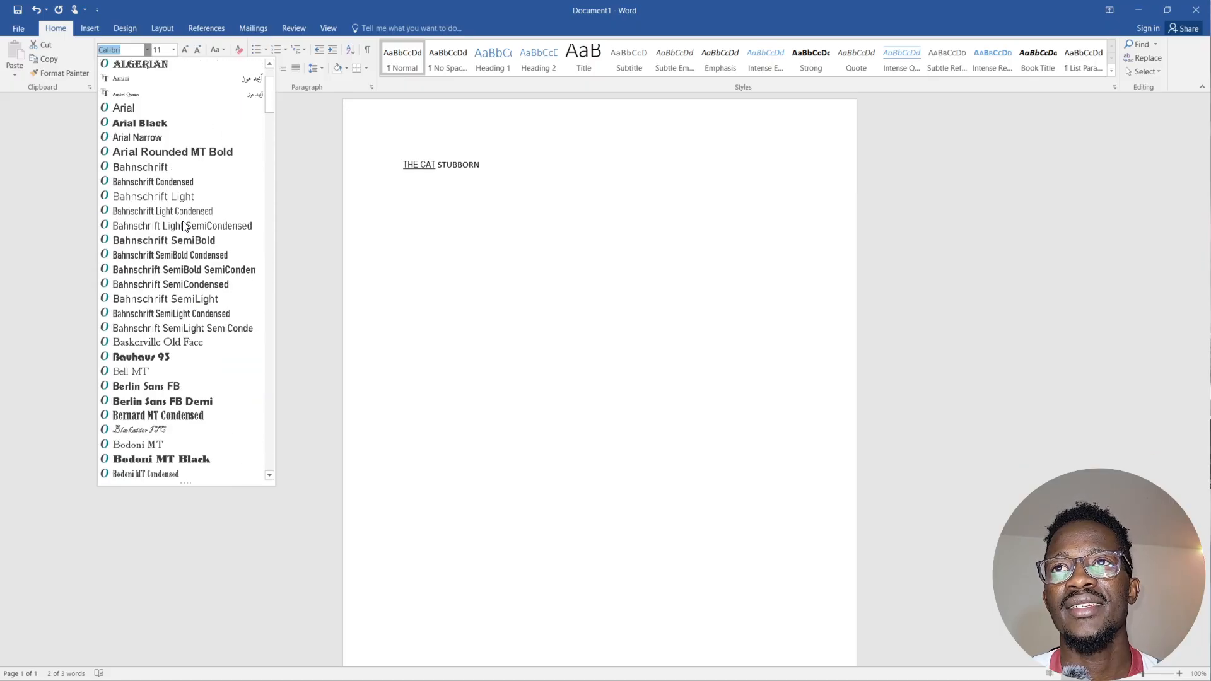
{"action": "left_click", "coordinate": [313, 183]}
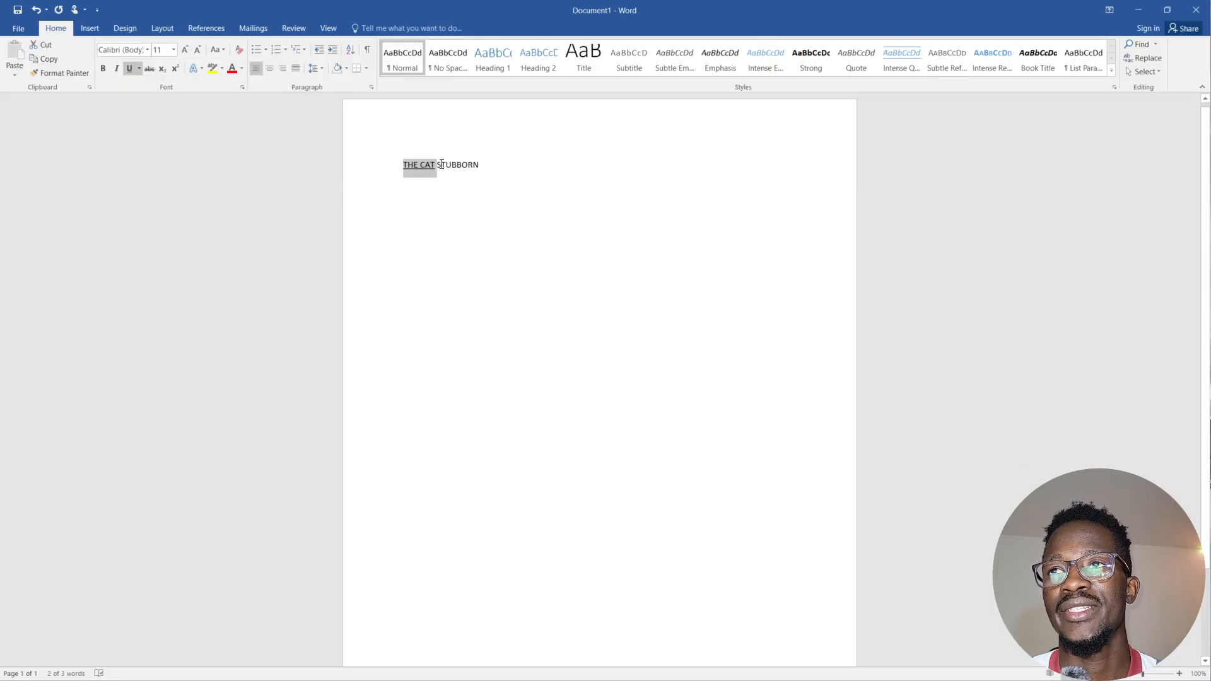
Underline and bold the whole line "THE CAT STUBBORN" and set its font size to 36.
{"action": "left_click", "coordinate": [479, 167]}
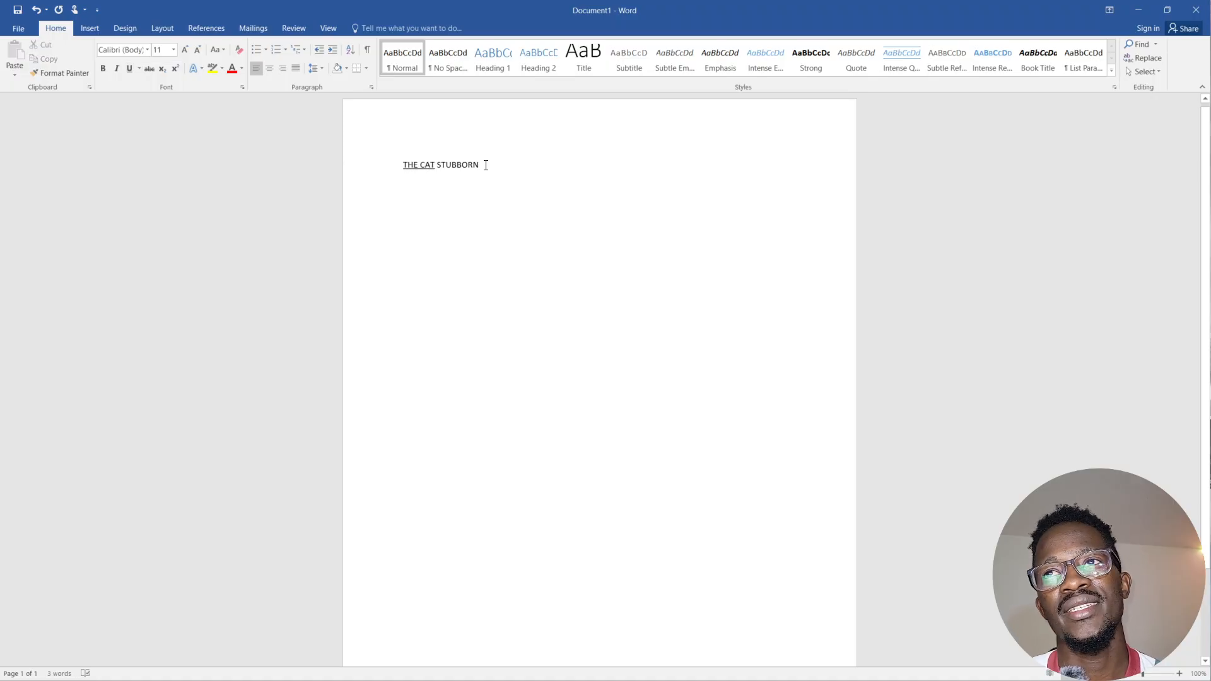
{"action": "left_click_drag", "start_coordinate": [484, 166], "coordinate": [392, 165]}
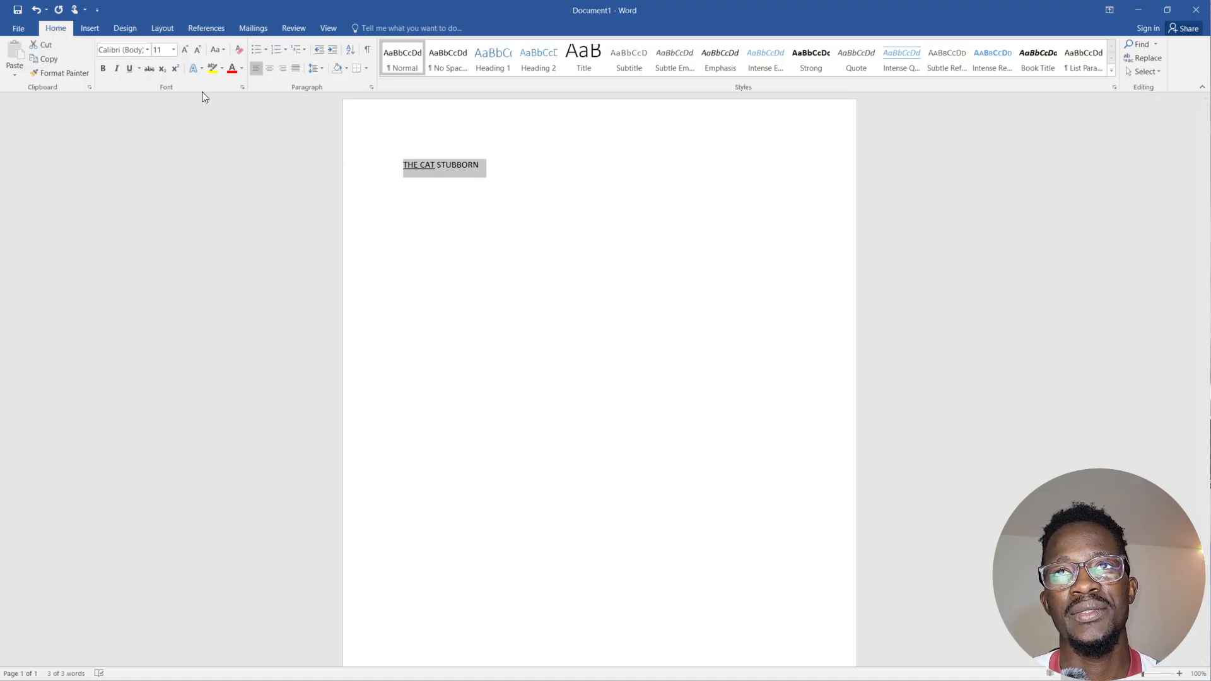
{"action": "left_click", "coordinate": [125, 69]}
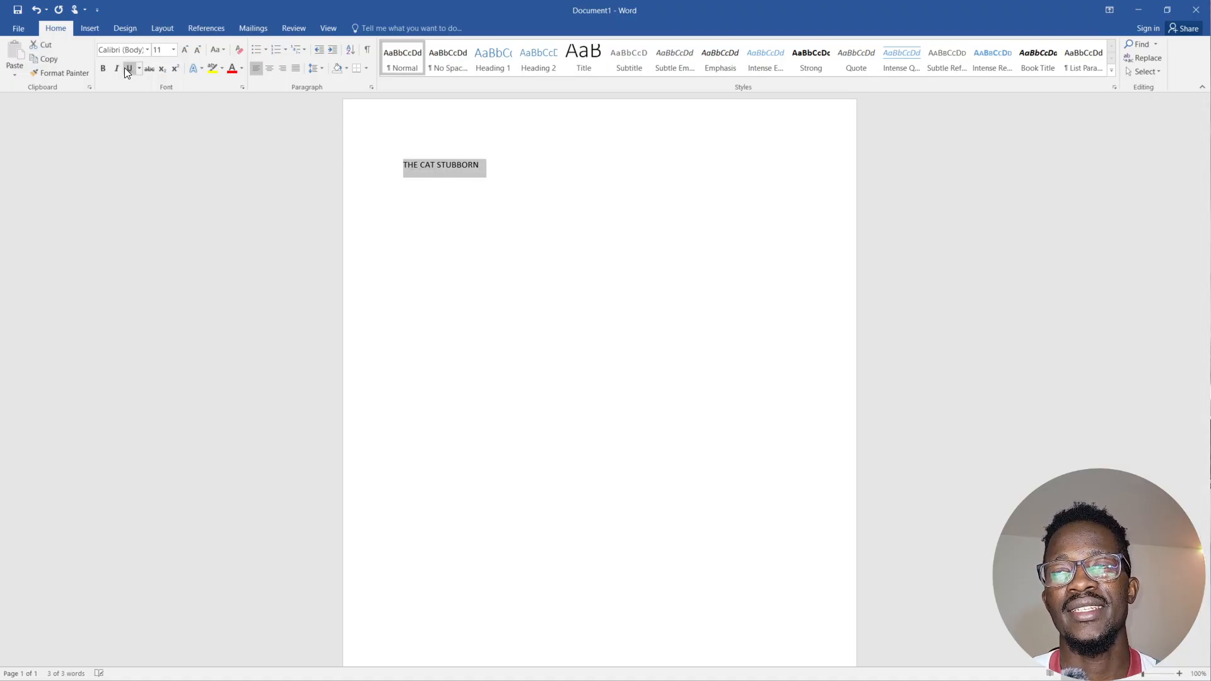
{"action": "left_click", "coordinate": [126, 68]}
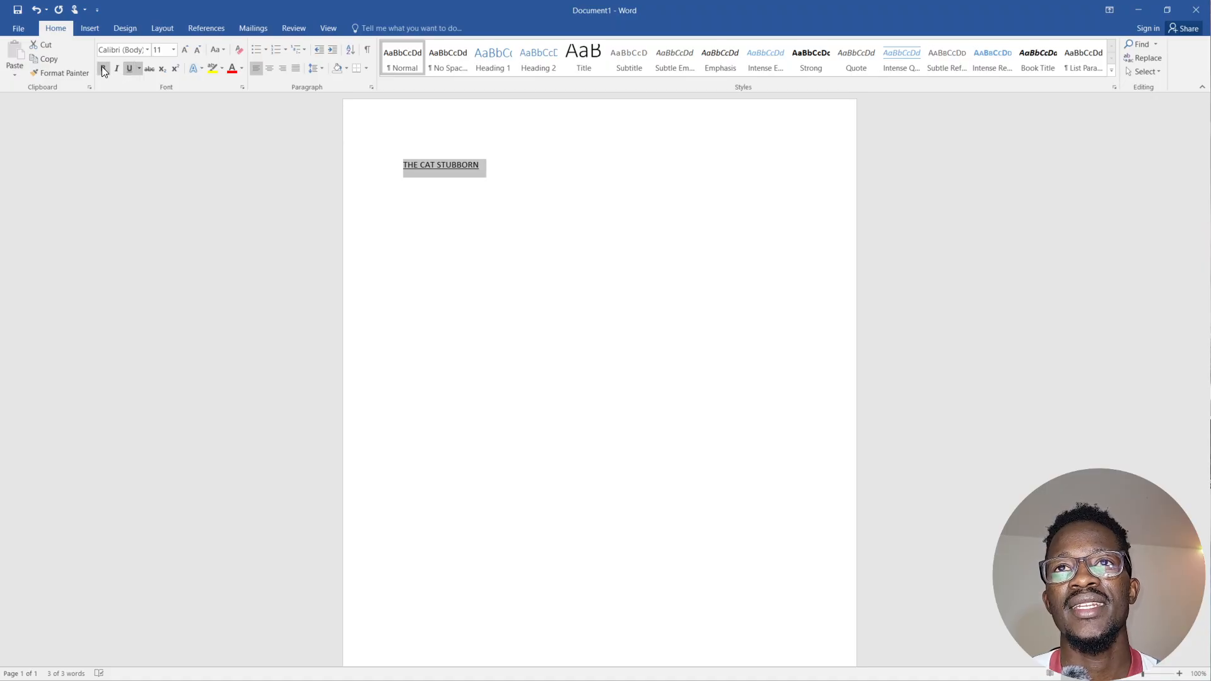
{"action": "left_click", "coordinate": [102, 69]}
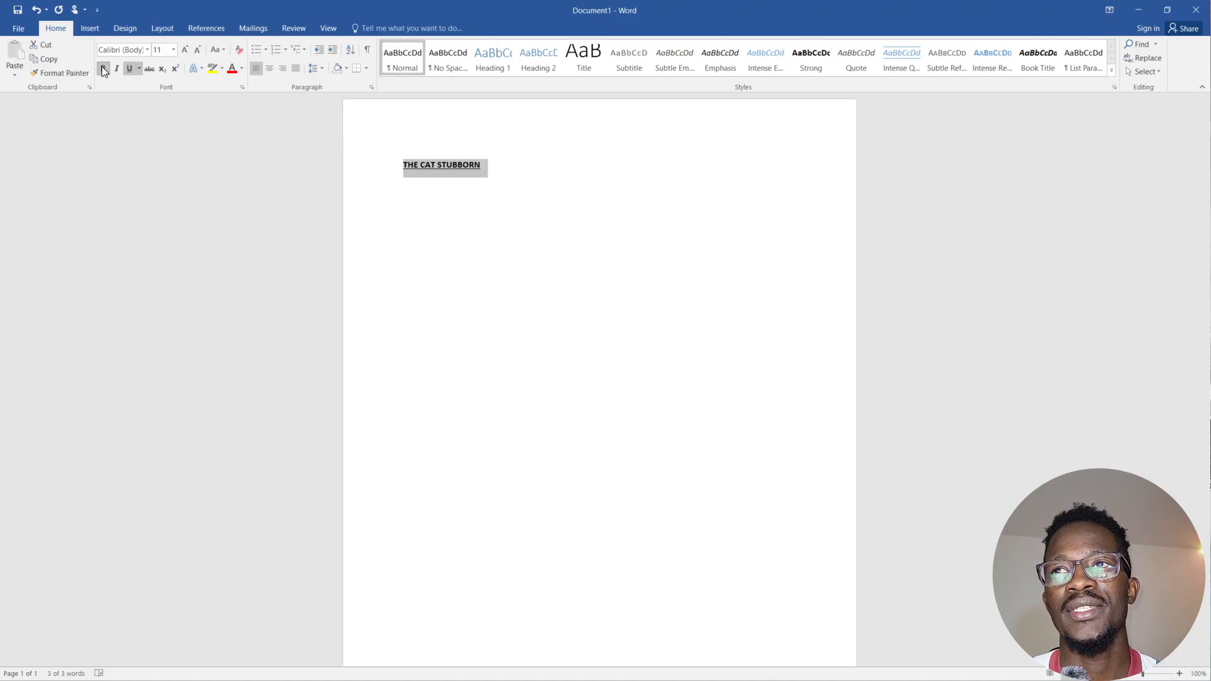
{"action": "left_click", "coordinate": [174, 49]}
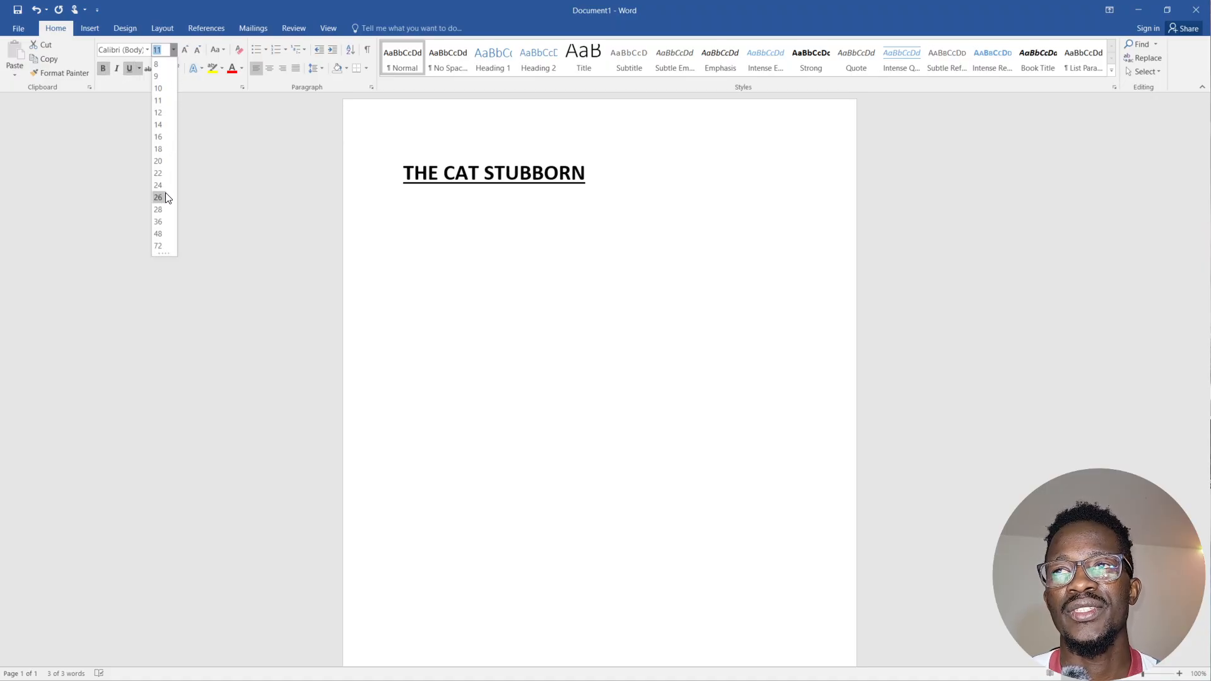
{"action": "left_click", "coordinate": [159, 222]}
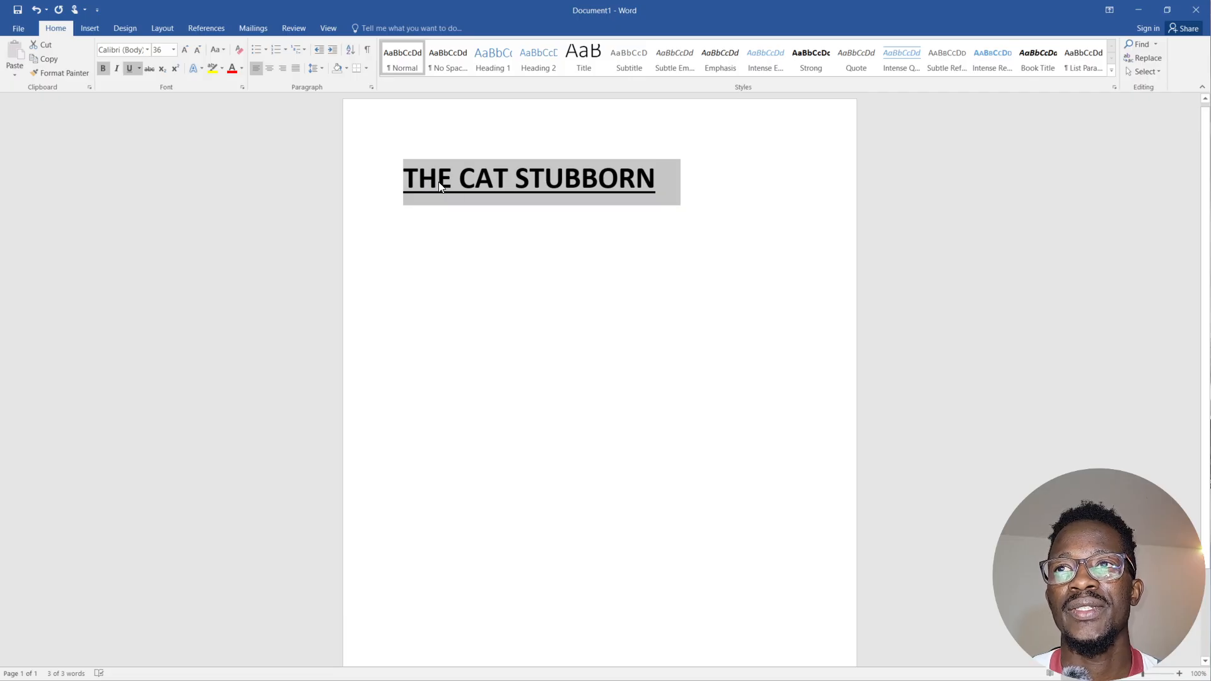
Try moving the title toward the middle of the page with leading spaces, and undo the added characters.
{"action": "left_click", "coordinate": [404, 185]}
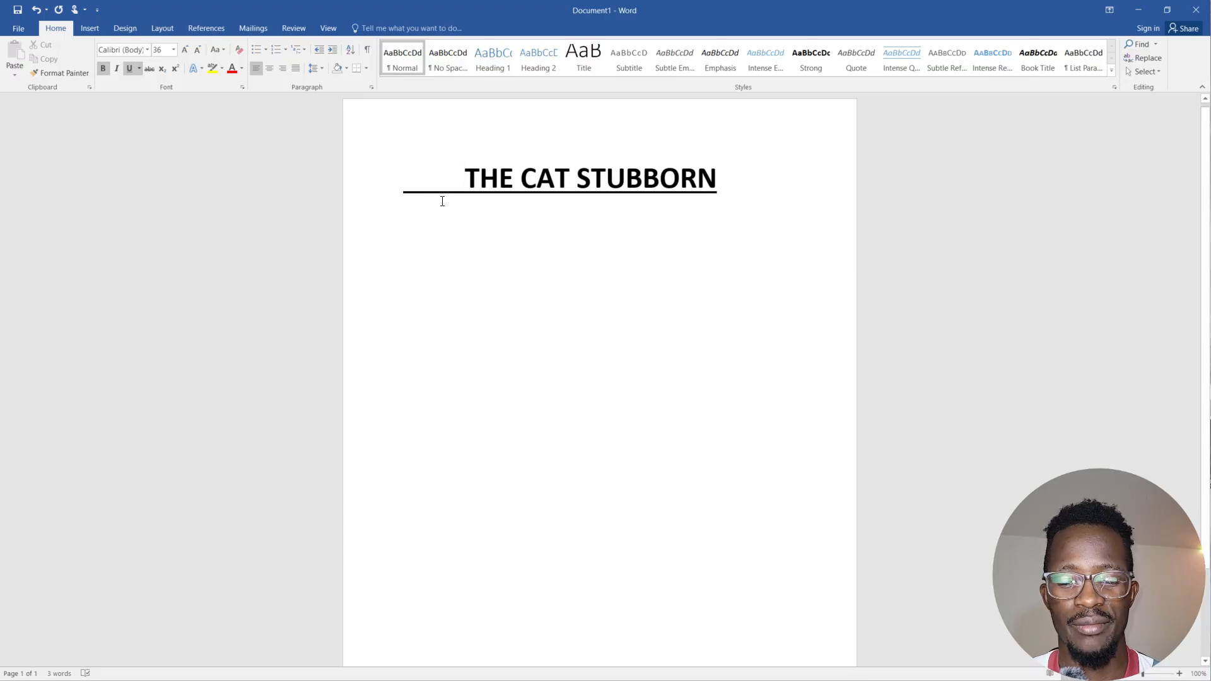
{"action": "key", "text": "ctrl+z"}
{"action": "key", "text": "ctrl+z"}
{"action": "key", "text": "ctrl+z"}
{"action": "key", "text": "ctrl+z"}
{"action": "key", "text": "ctrl+z"}
{"action": "key", "text": "ctrl+z"}
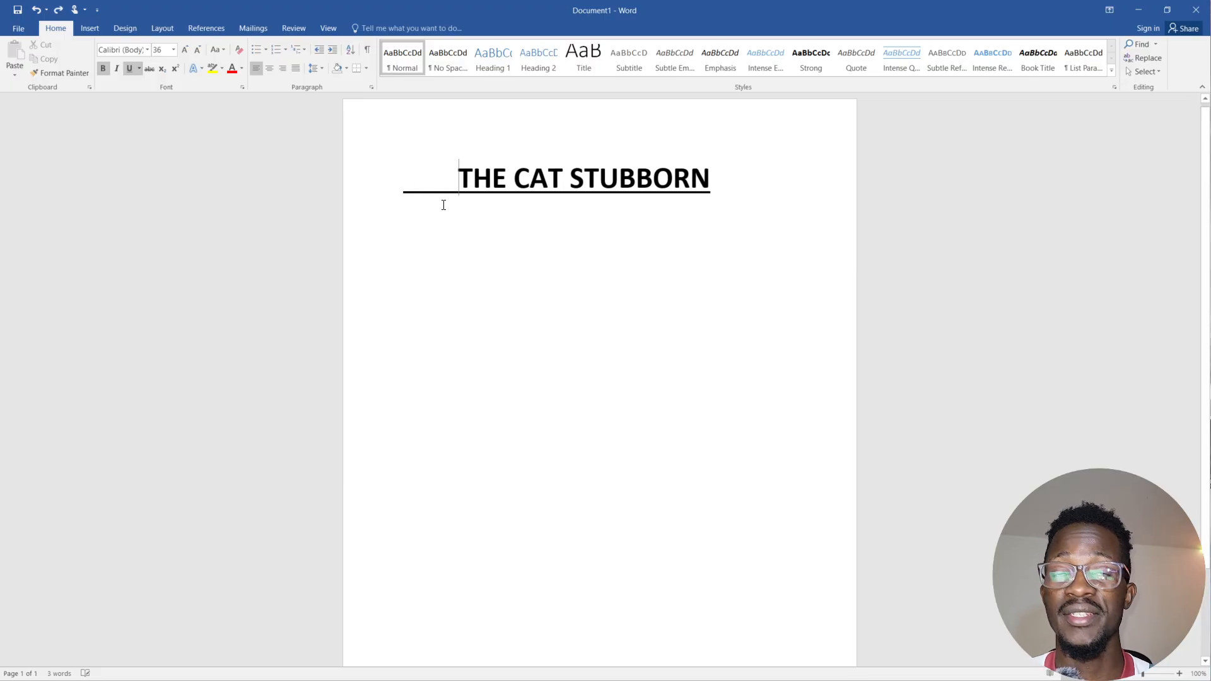
{"action": "key", "text": "ctrl+z"}
{"action": "key", "text": "ctrl+z"}
{"action": "key", "text": "ctrl+z"}
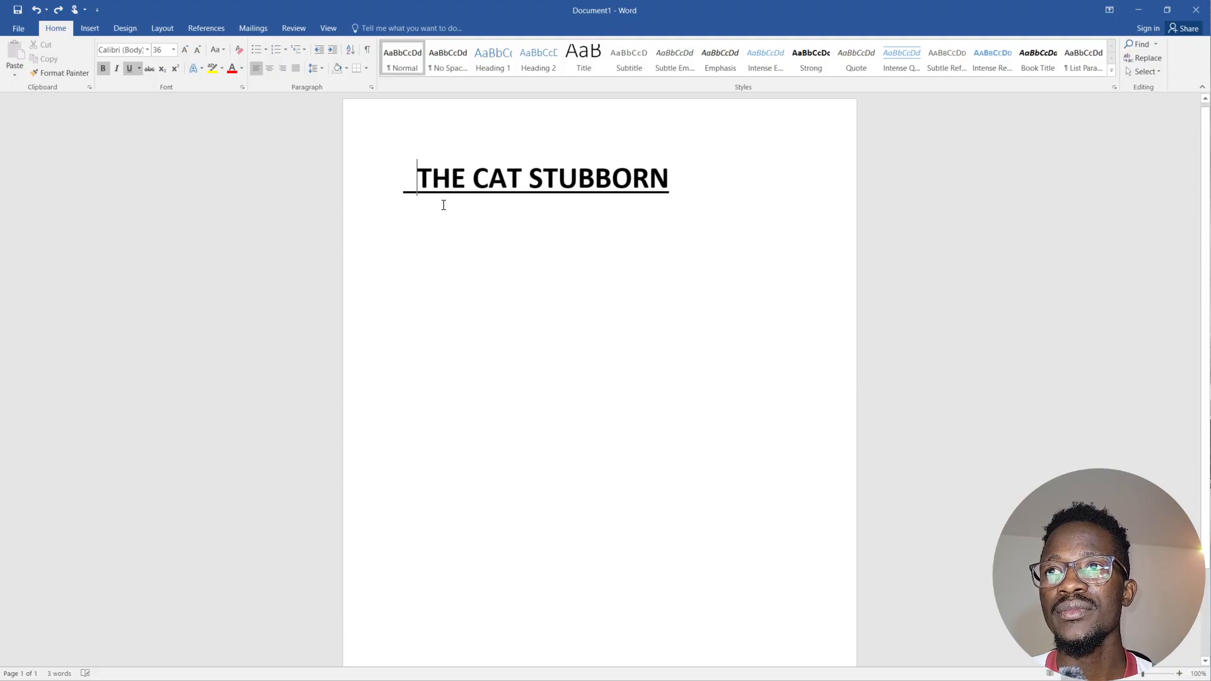
{"action": "type", "text": "Z"}
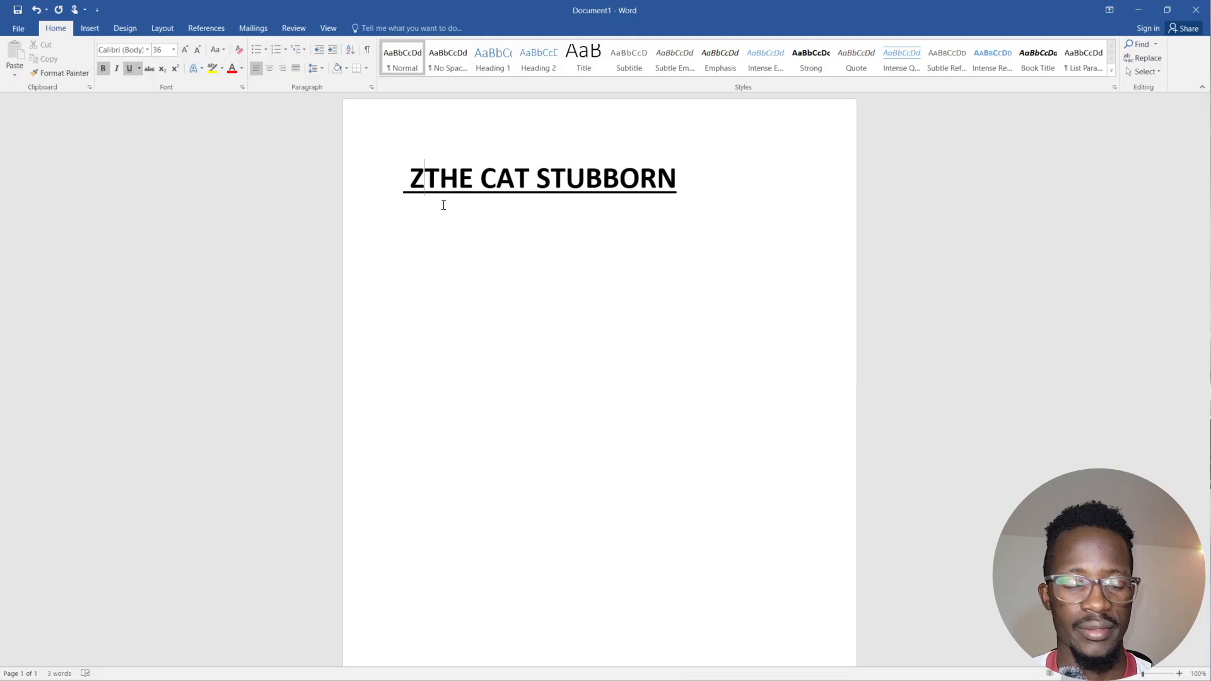
{"action": "key", "text": "ctrl+z"}
{"action": "key", "text": "ctrl+z"}
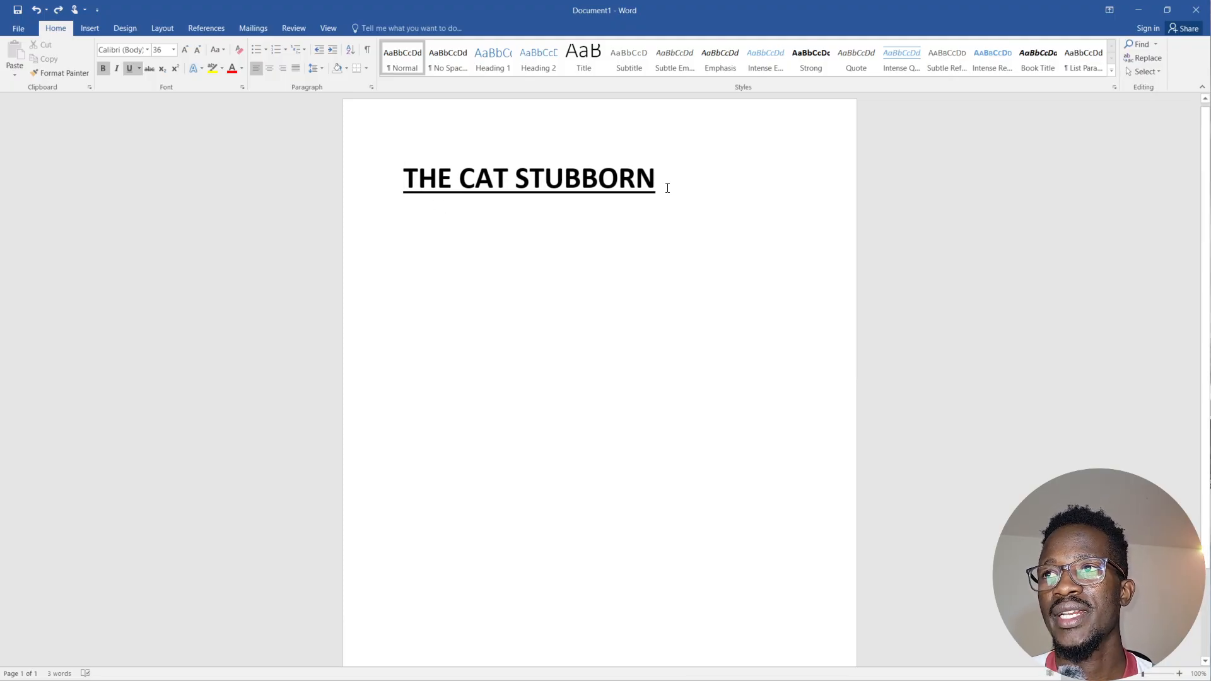
Center the title "THE CAT STUBBORN" on the page and place the cursor at its end.
{"action": "left_click_drag", "start_coordinate": [668, 186], "coordinate": [365, 186]}
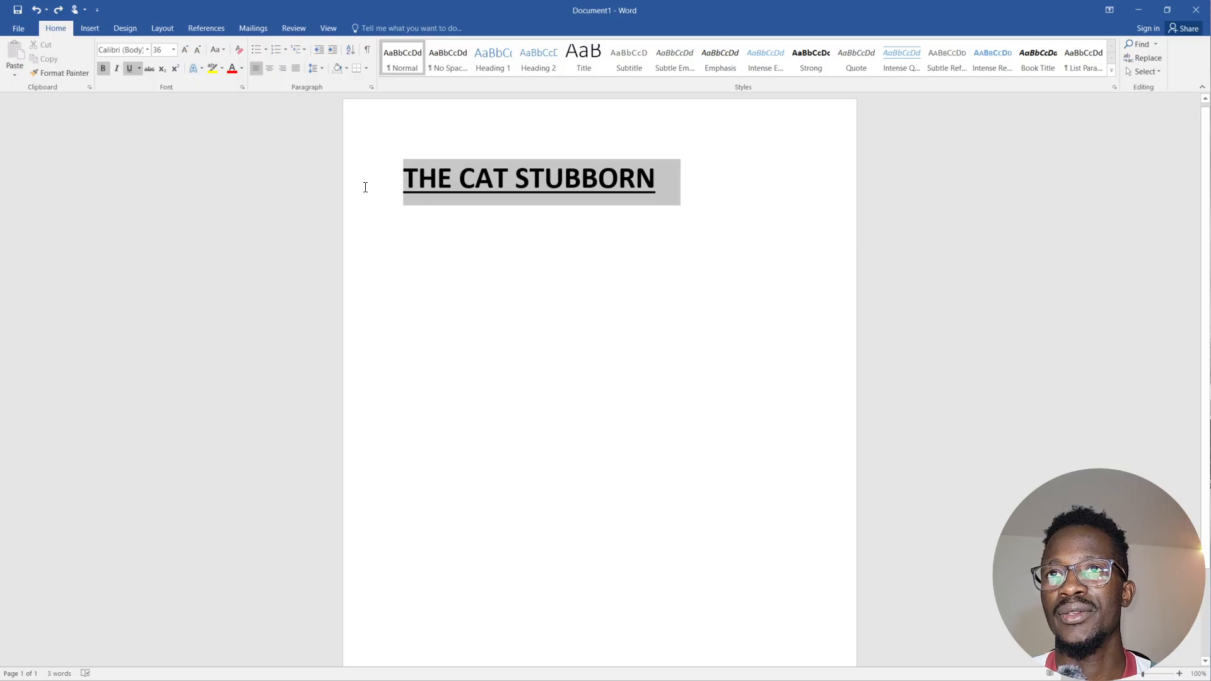
{"action": "left_click", "coordinate": [270, 67]}
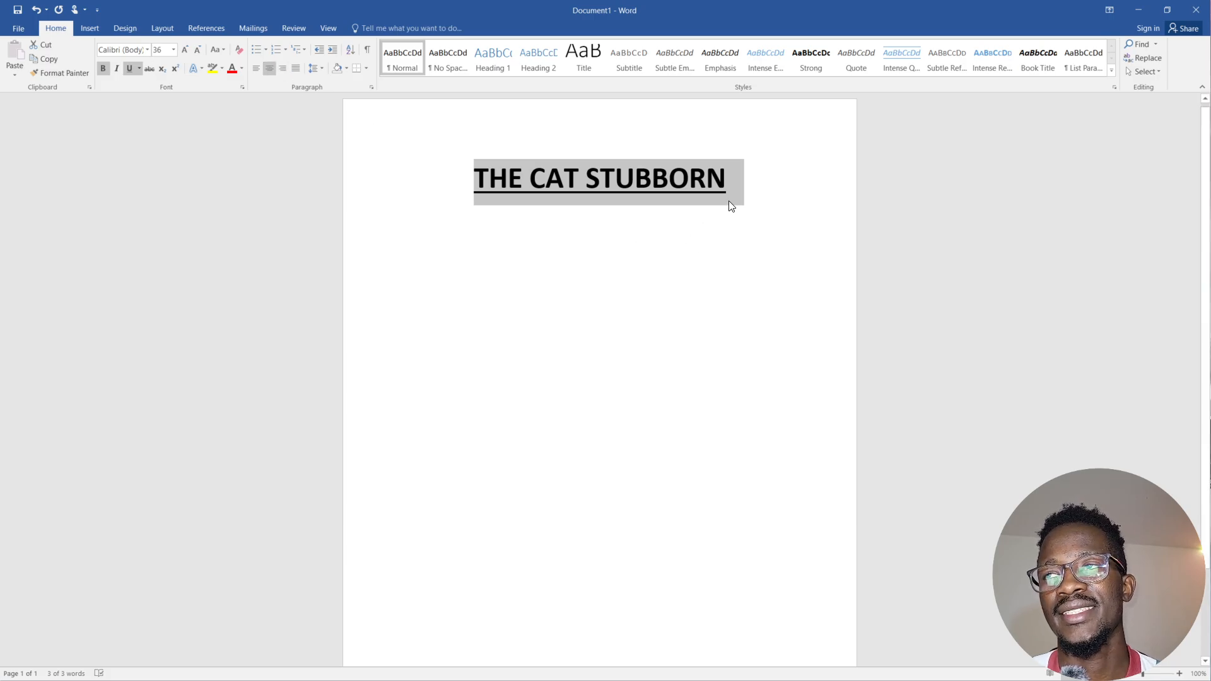
{"action": "left_click", "coordinate": [751, 183]}
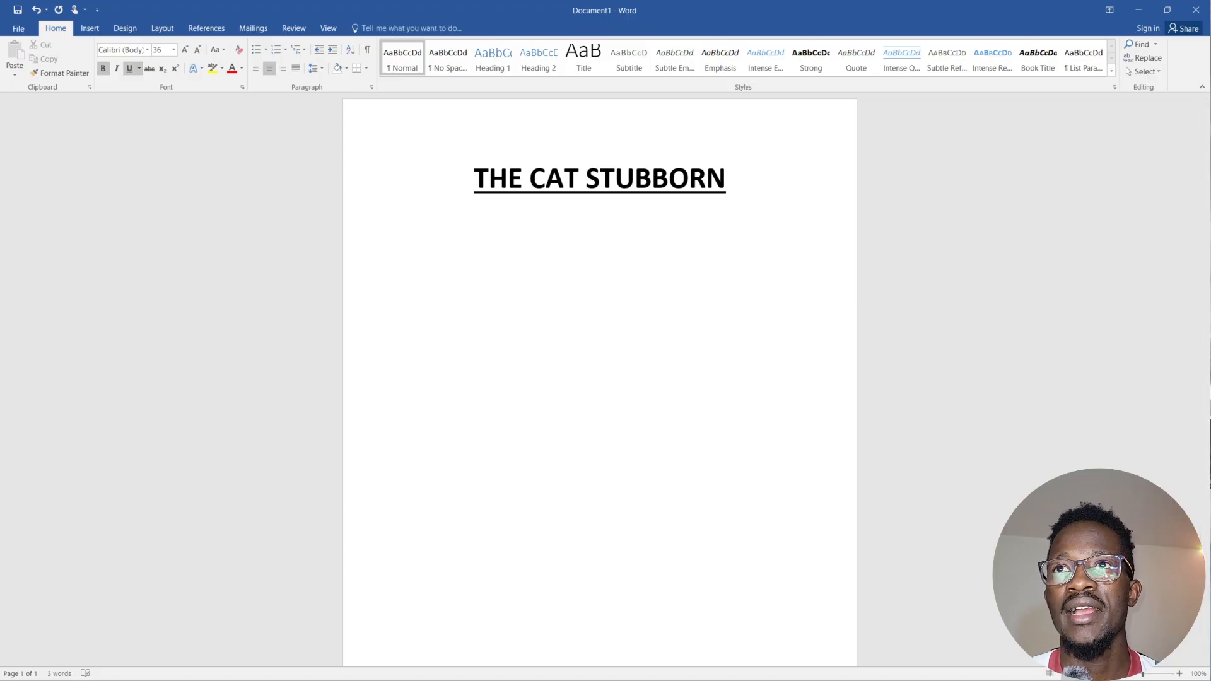
Start a left-aligned line below the title with bold and underline off and the font size set to 18.
{"action": "left_click", "coordinate": [256, 68]}
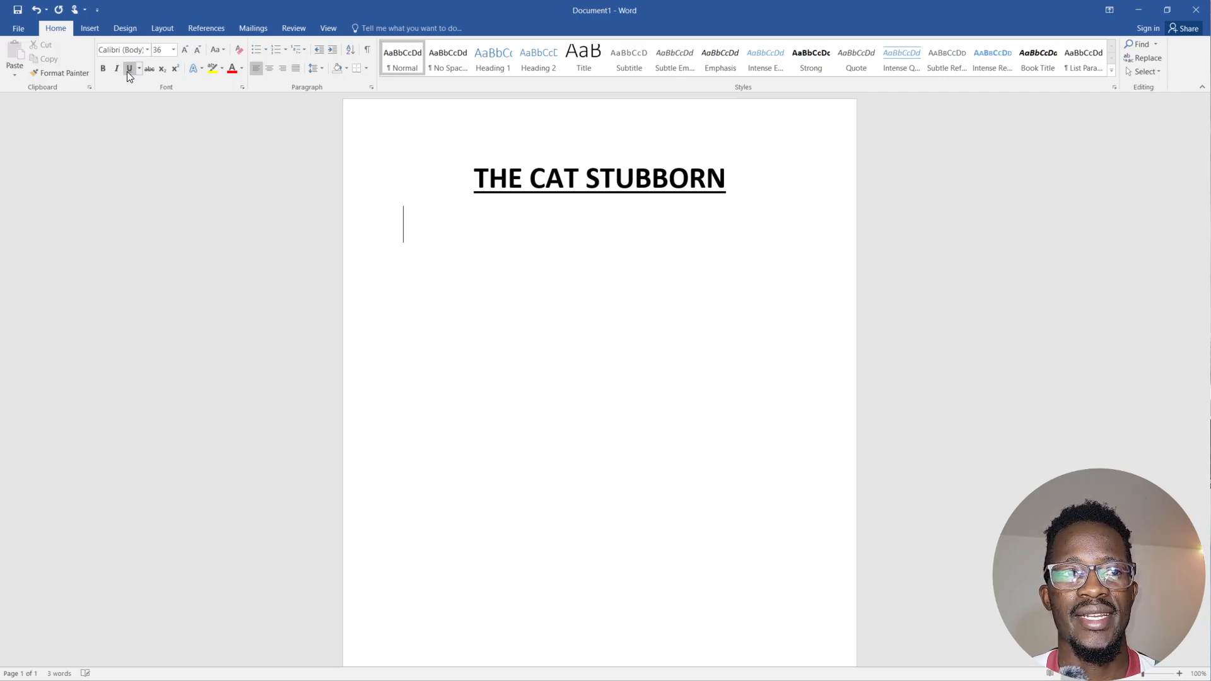
{"action": "left_click", "coordinate": [173, 50]}
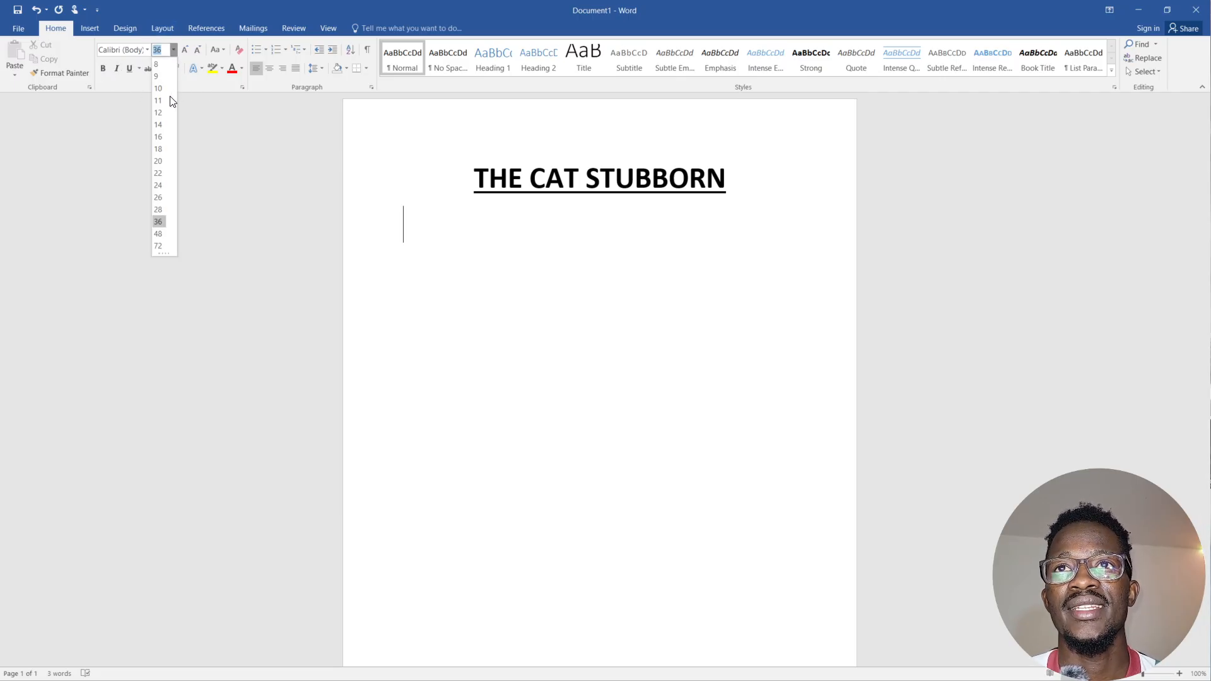
{"action": "left_click", "coordinate": [159, 149]}
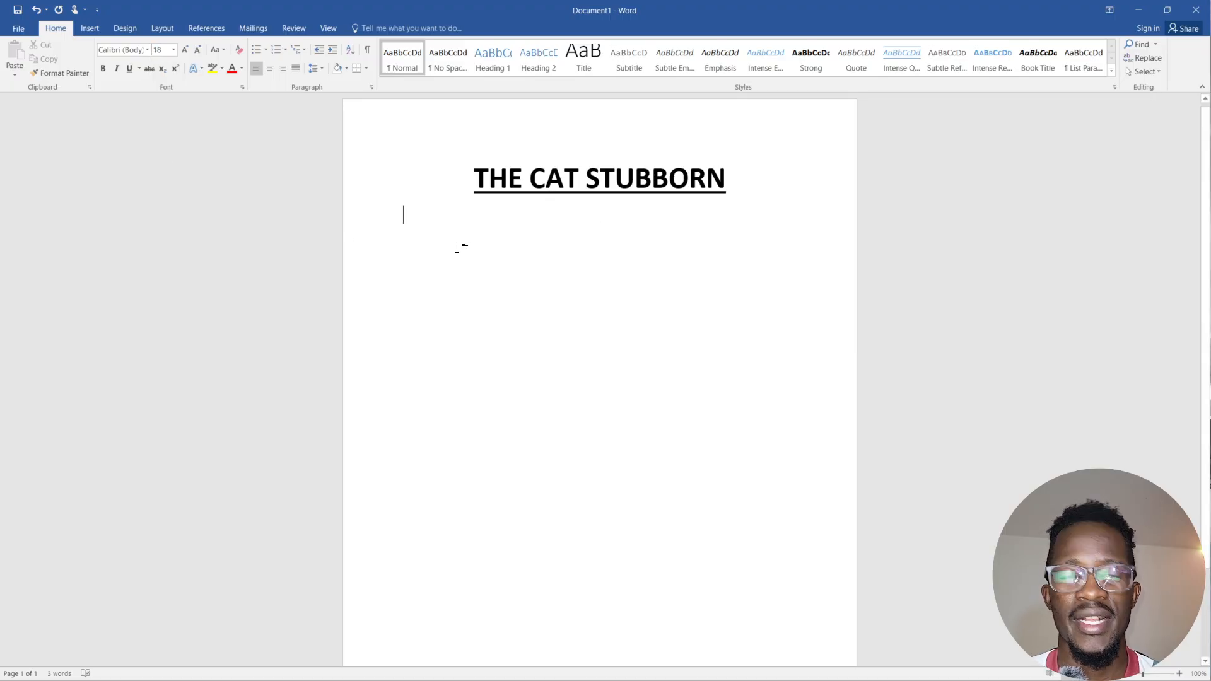
{"action": "type", "text": "THE C"}
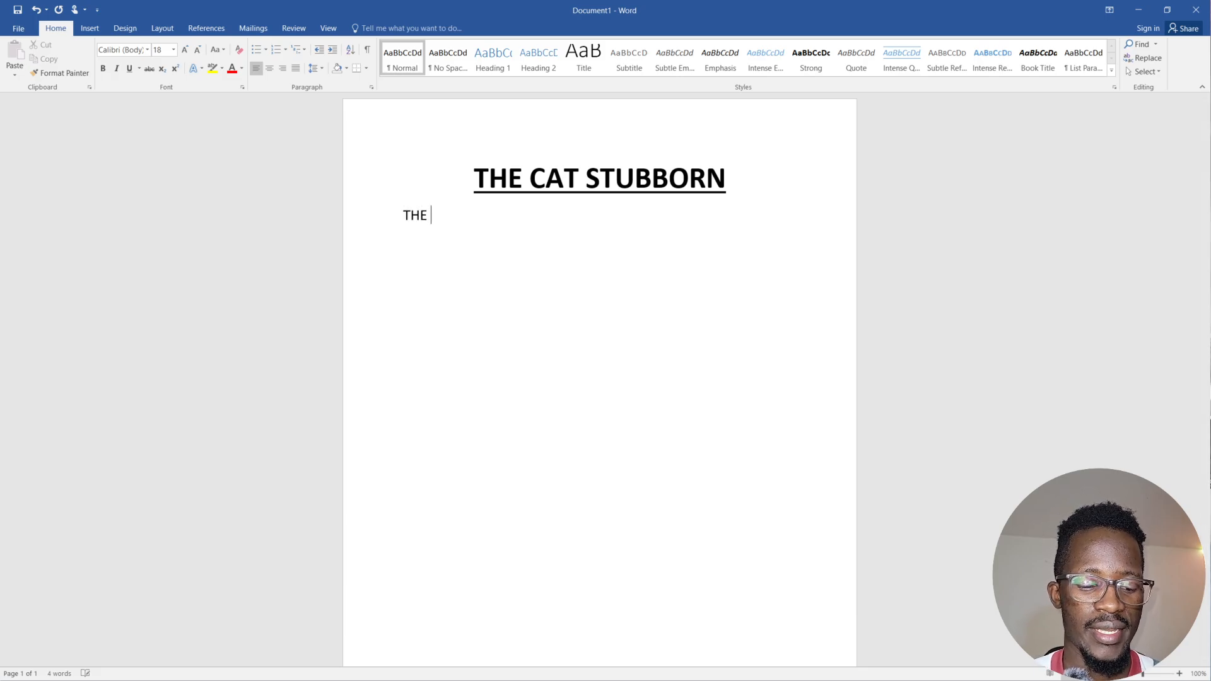
{"action": "key", "text": "BackSpace"}
{"action": "key", "text": "BackSpace"}
{"action": "key", "text": "BackSpace"}
{"action": "key", "text": "BackSpace"}
{"action": "key", "text": "BackSpace"}
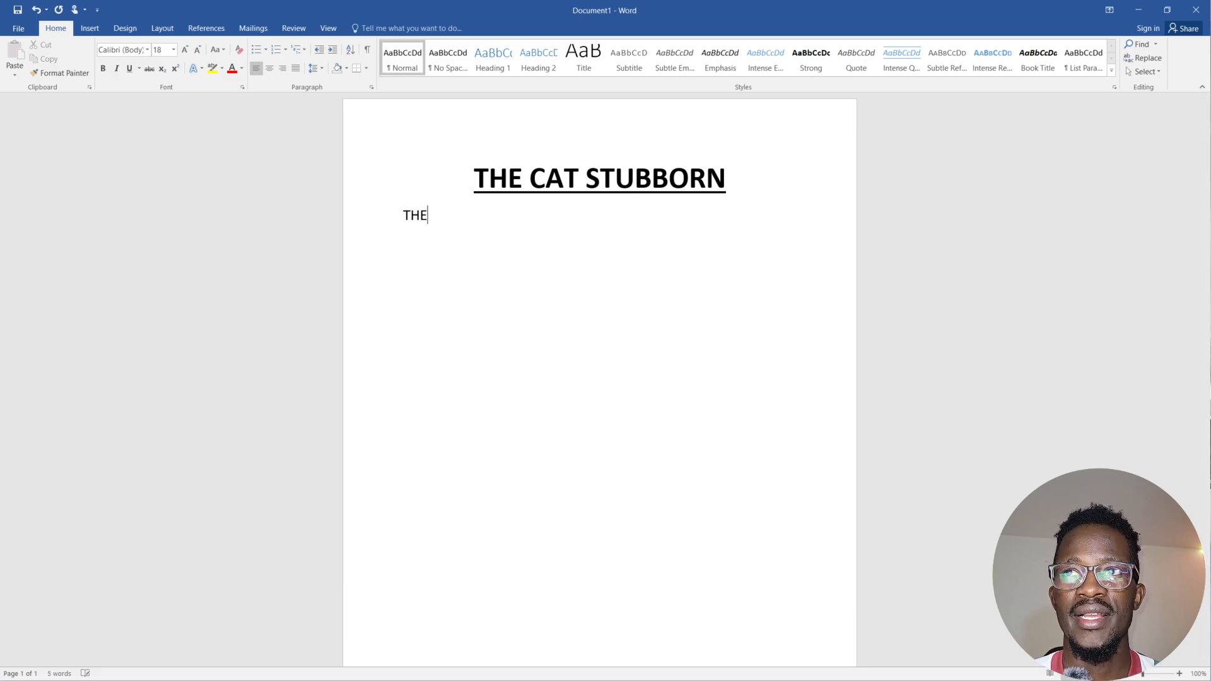
Replace the uppercase "THE" below the title with the sentence opening "The Cat Stubborn is Siamese cat".
{"action": "type", "text": "T"}
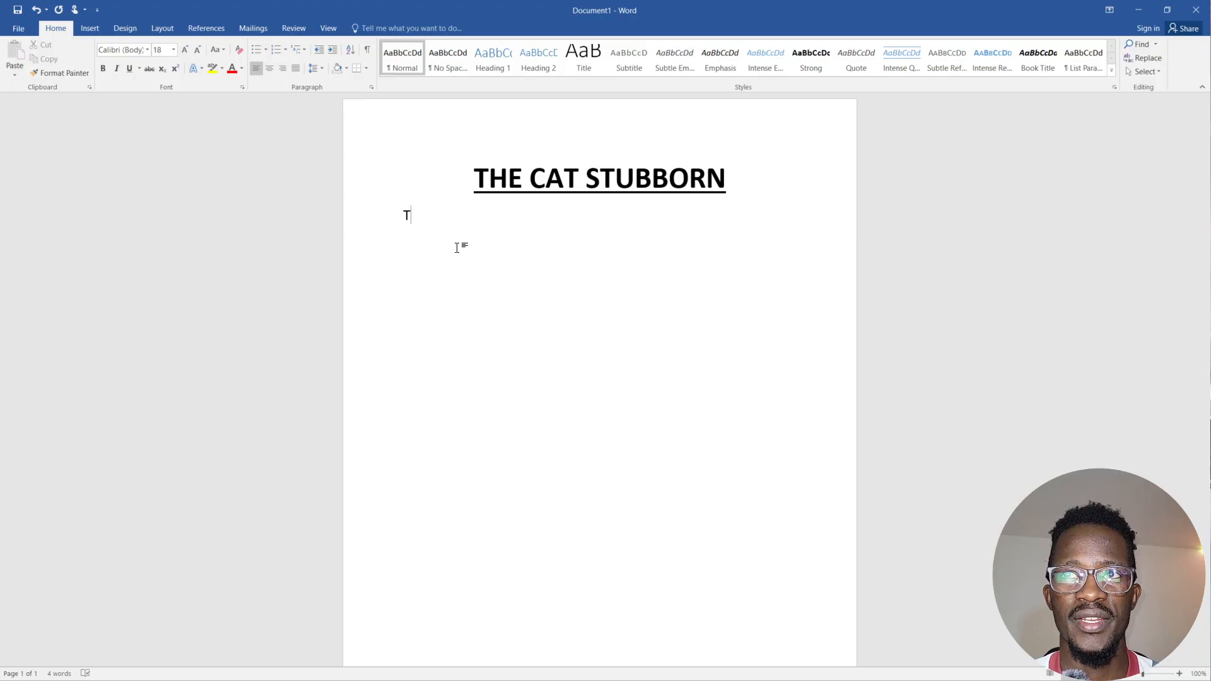
{"action": "type", "text": "h"}
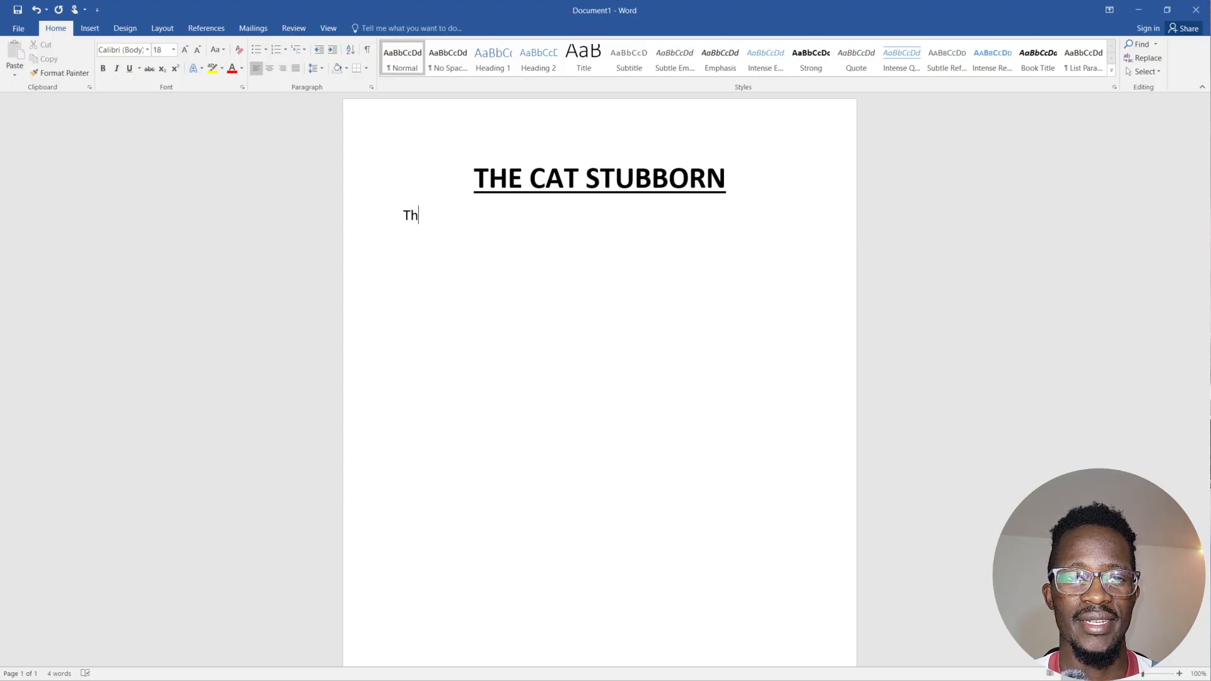
{"action": "type", "text": "e"}
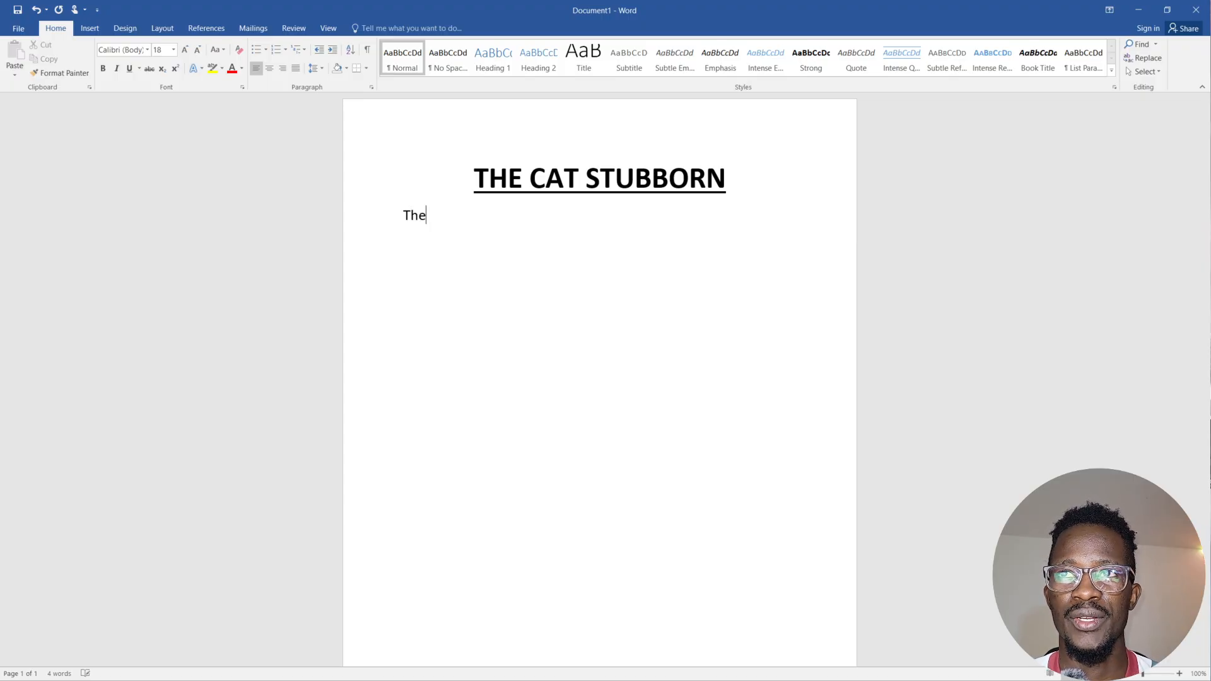
{"action": "type", "text": " ca"}
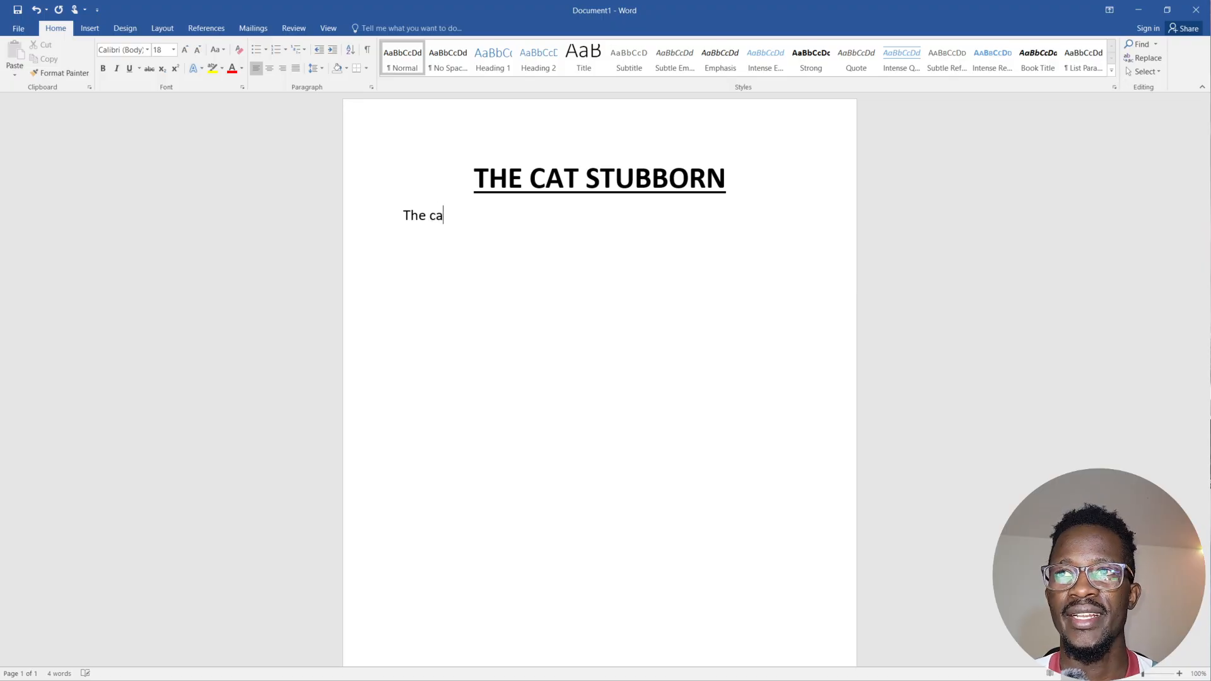
{"action": "key", "text": "BackSpace"}
{"action": "key", "text": "BackSpace"}
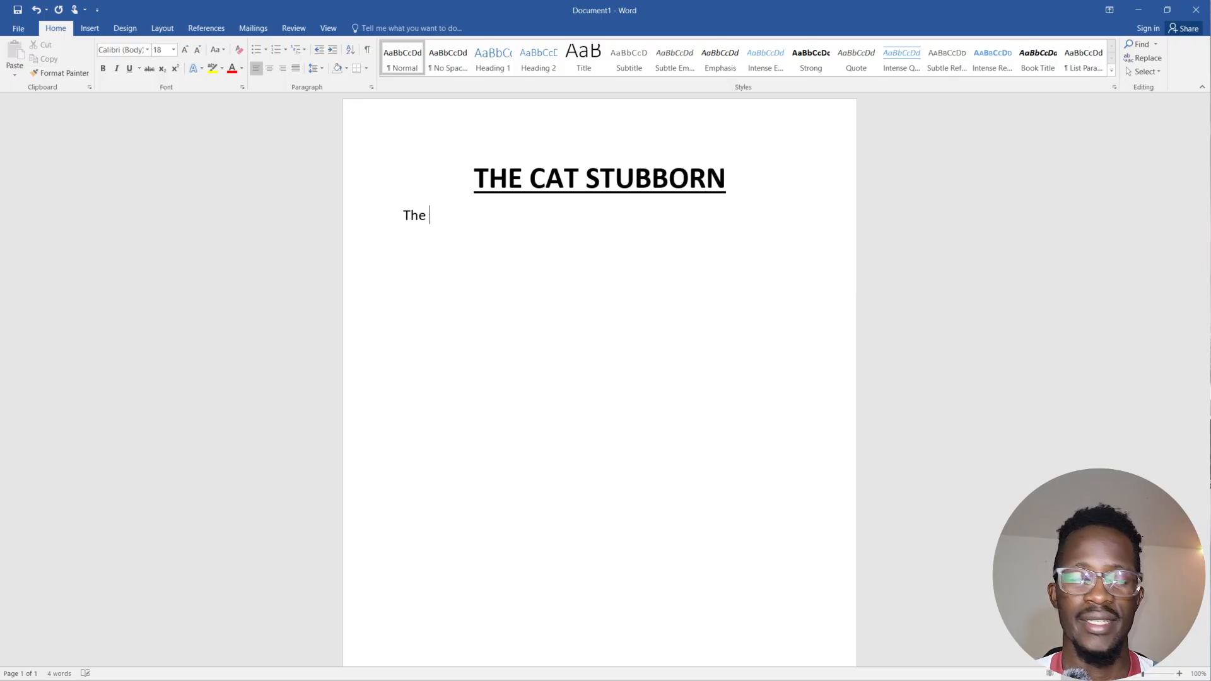
{"action": "type", "text": "Cat "}
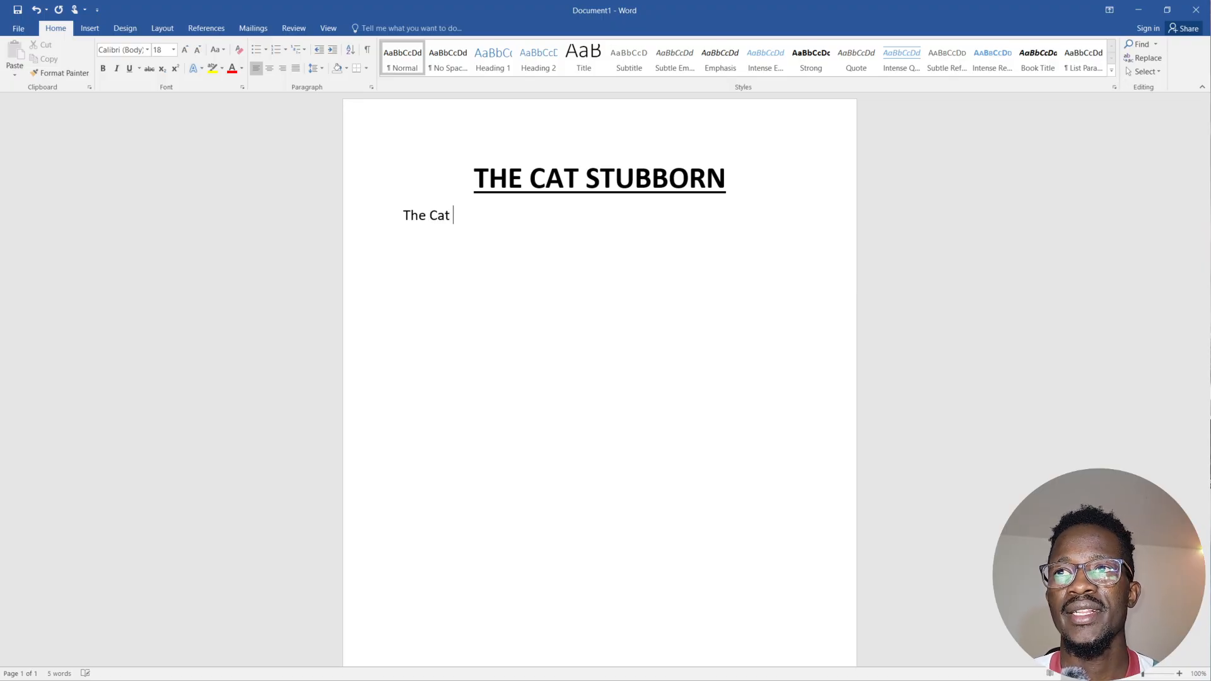
{"action": "type", "text": "S"}
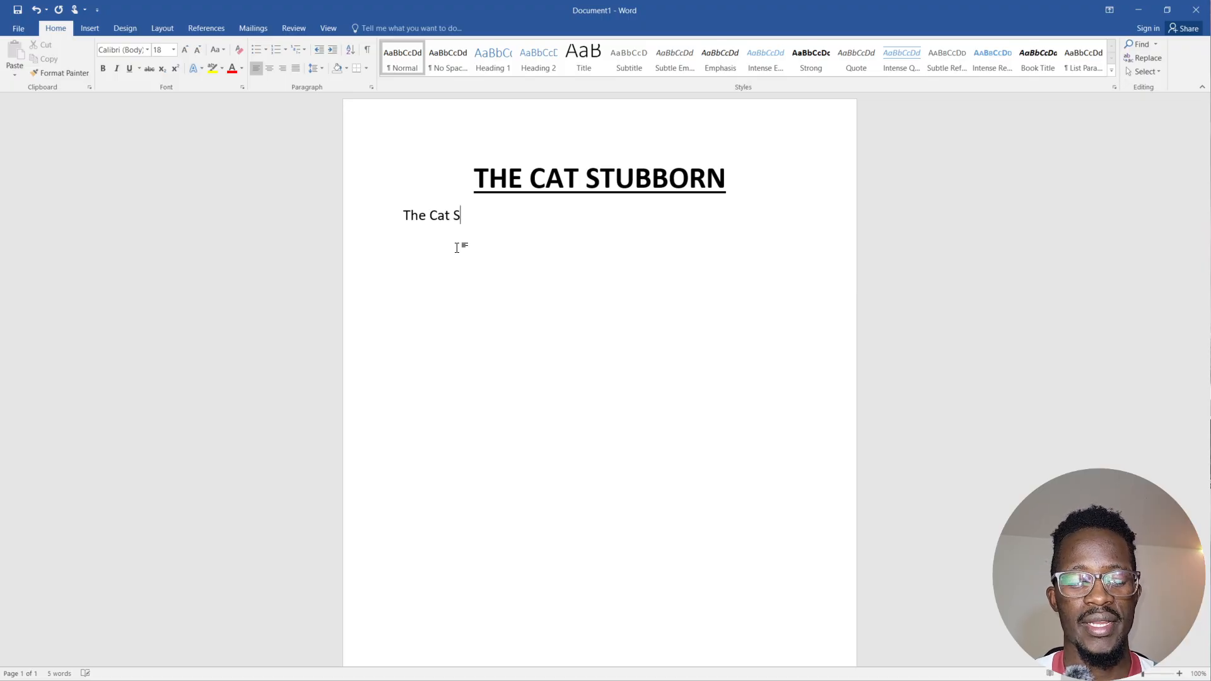
{"action": "type", "text": "tubbo"}
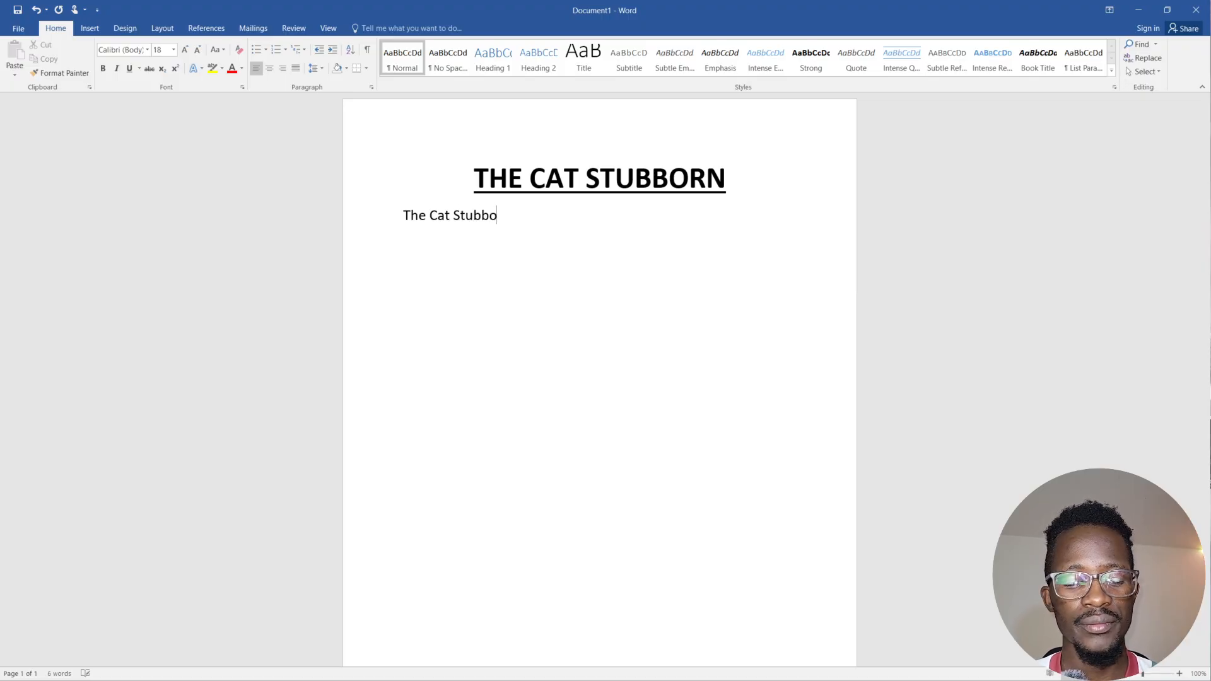
{"action": "type", "text": "r"}
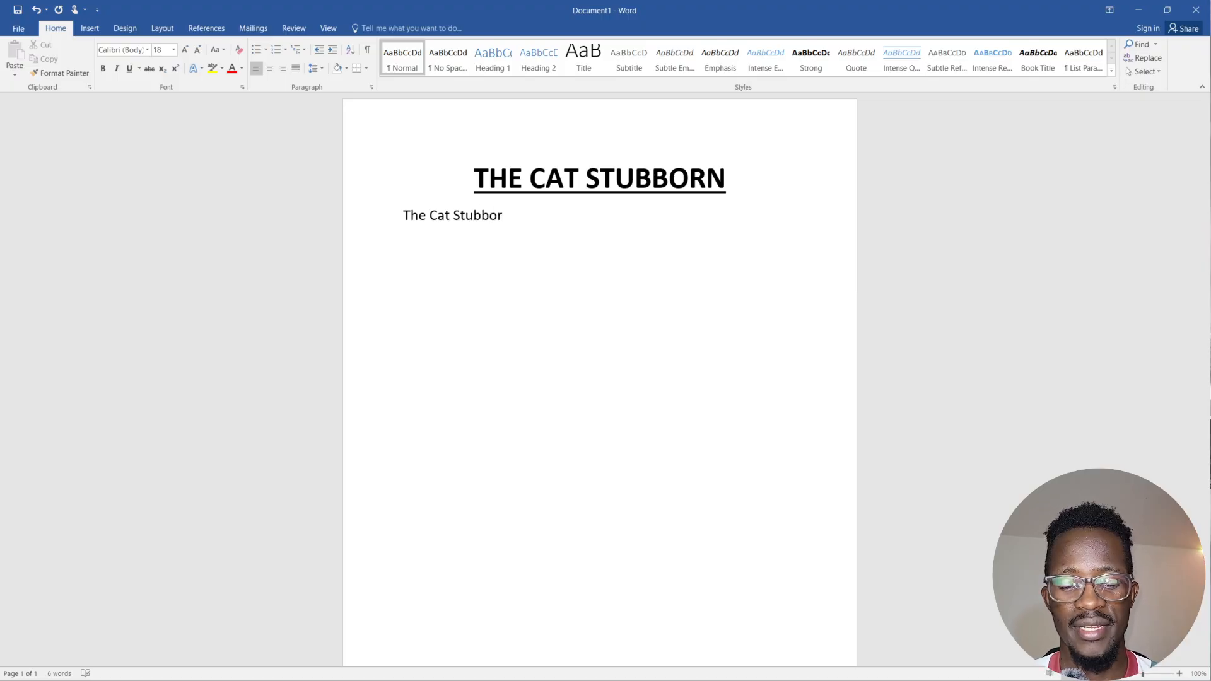
{"action": "type", "text": "n is sia"}
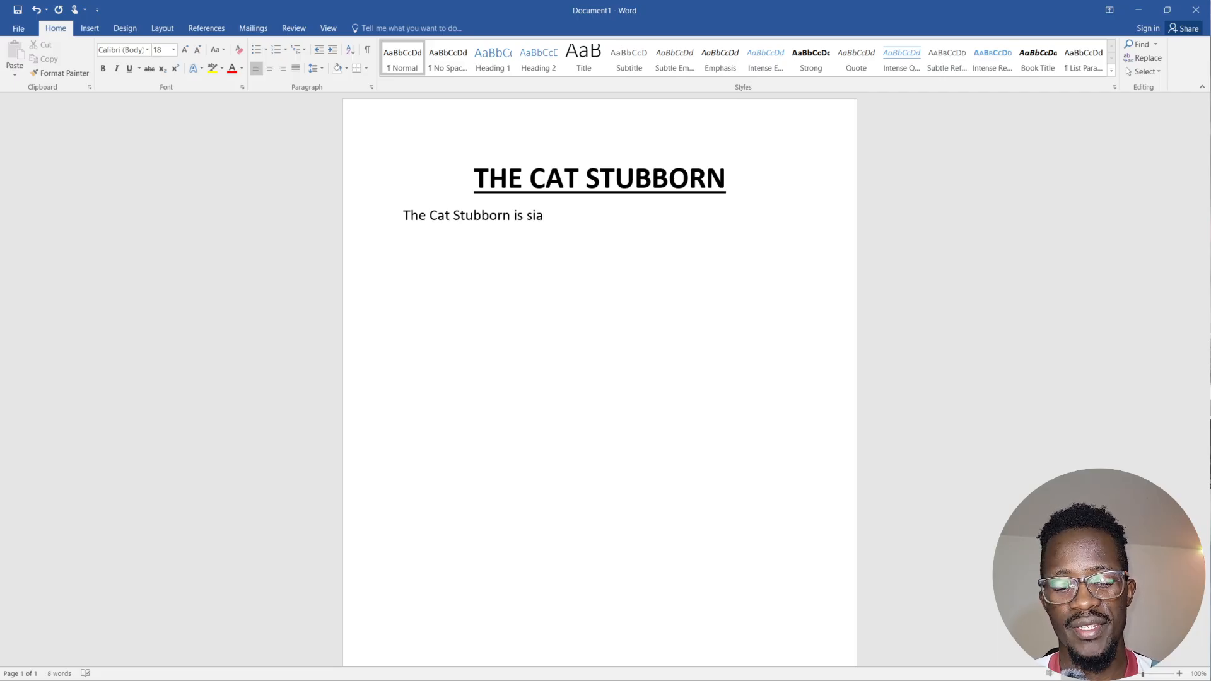
{"action": "type", "text": "mese cat"}
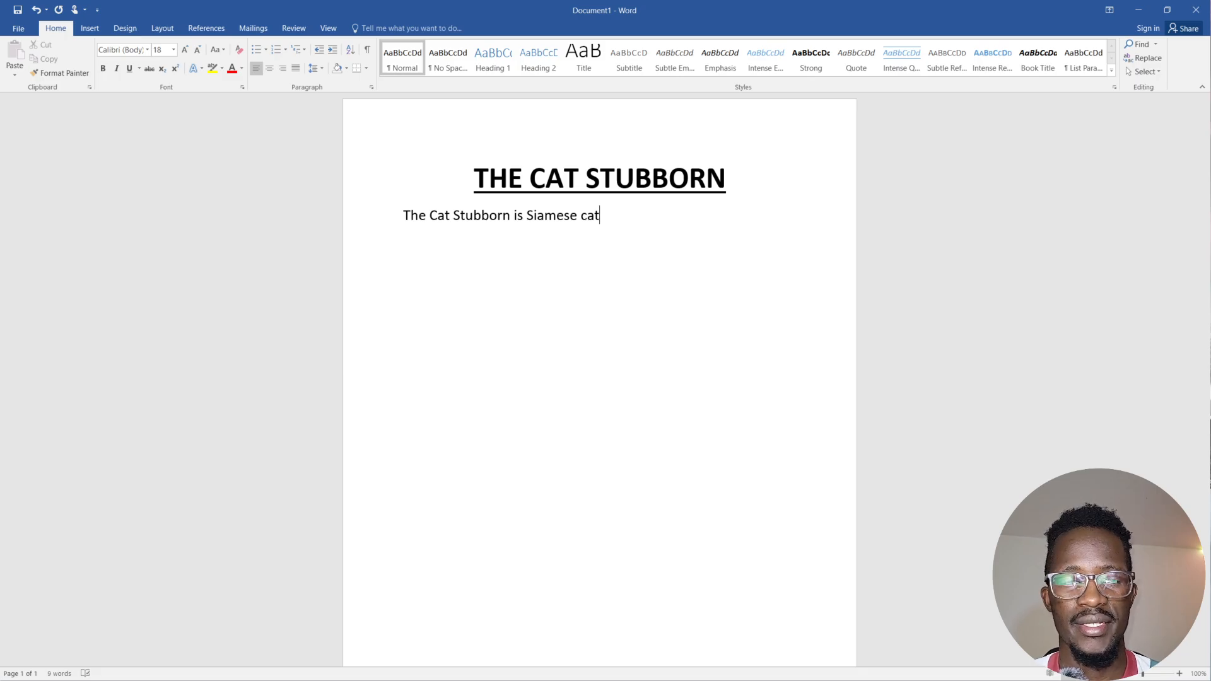
Complete the body sentence after "Siamese cat" with "with many origins and these are the origins:".
{"action": "type", "text": " w"}
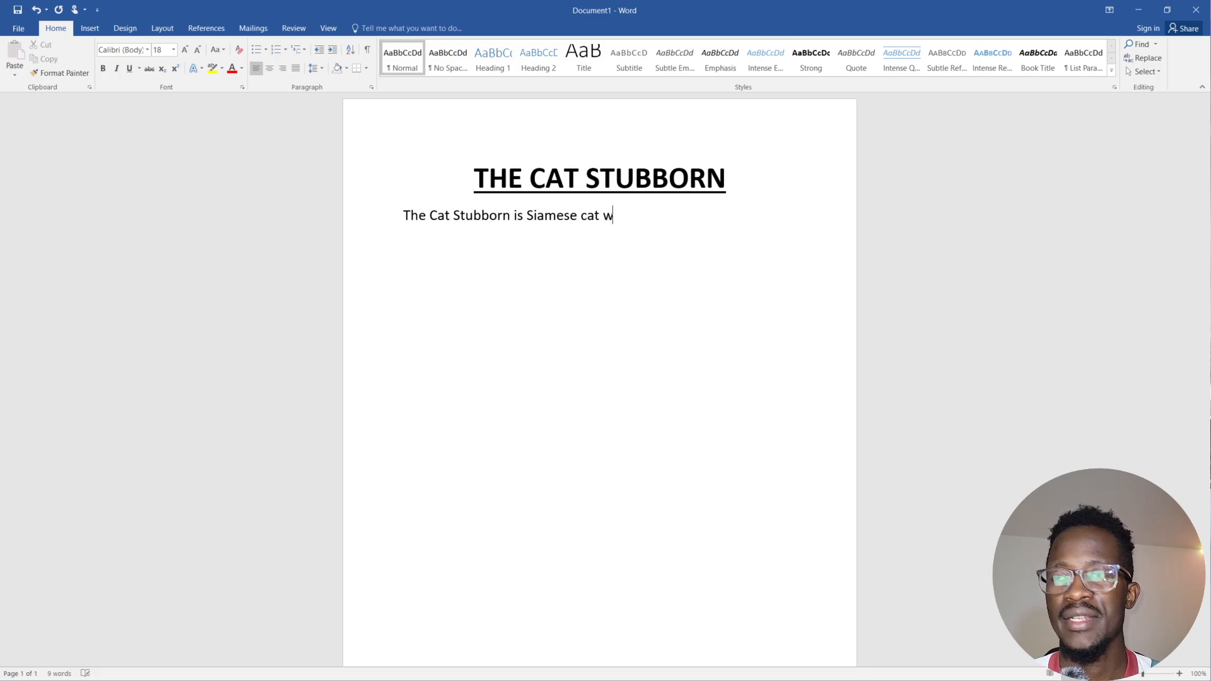
{"action": "type", "text": "ith "}
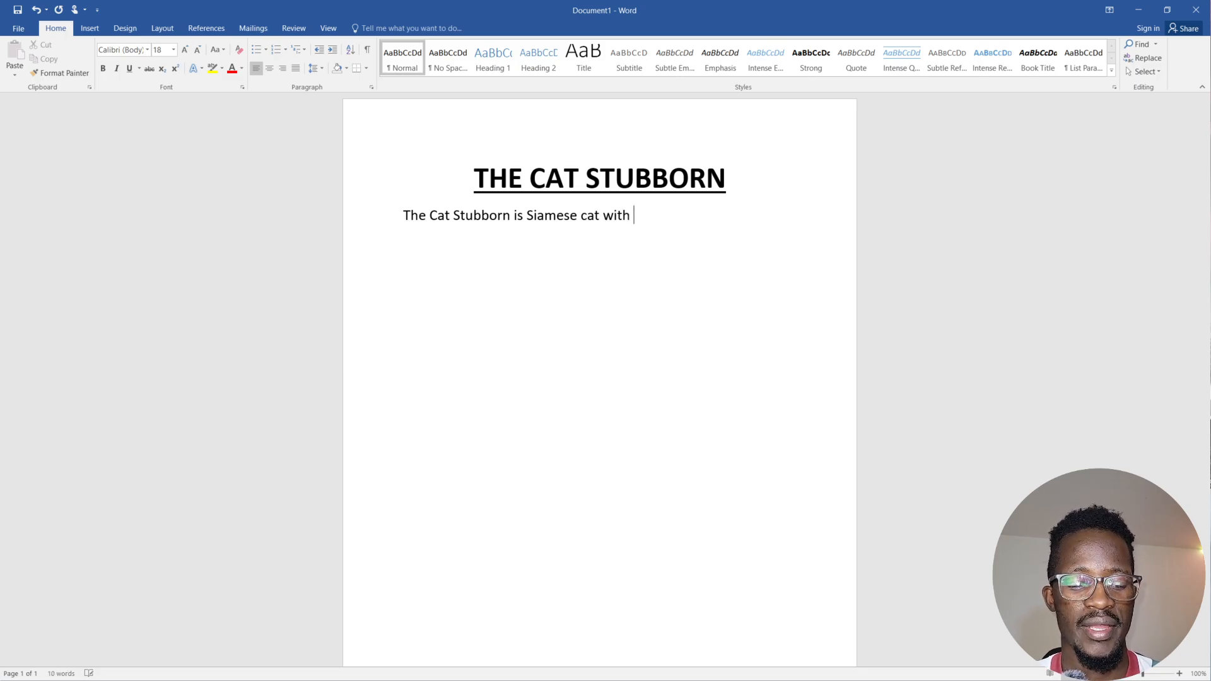
{"action": "type", "text": "m"}
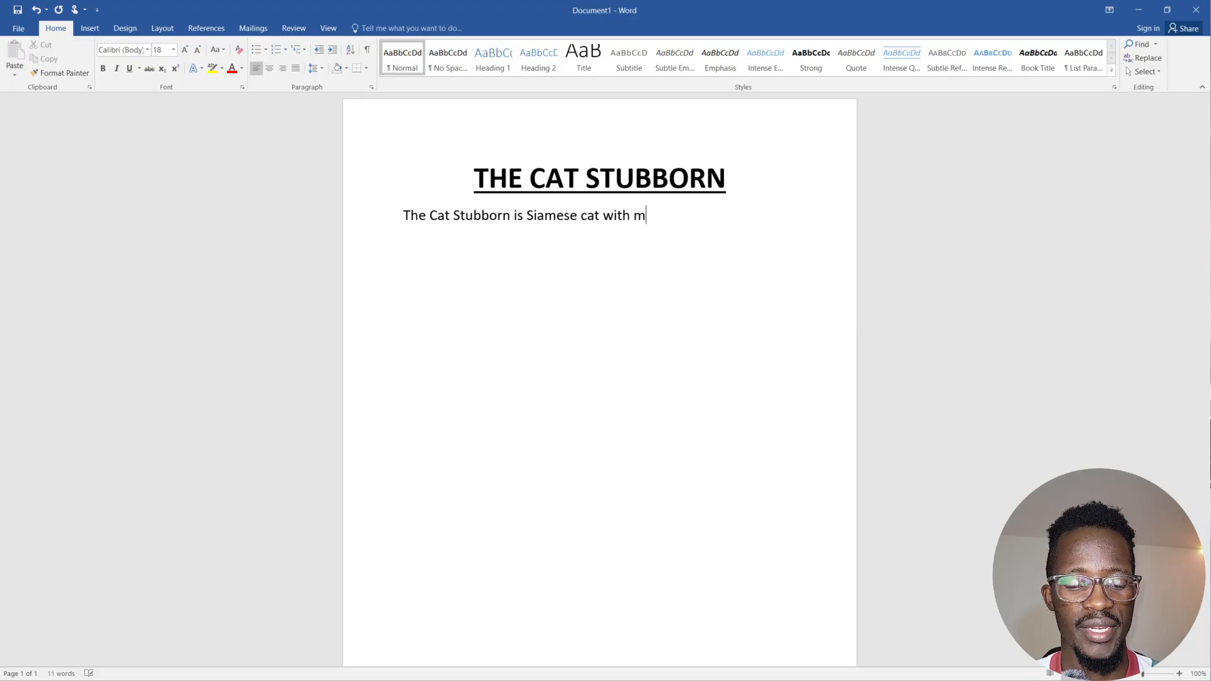
{"action": "type", "text": "any origins"}
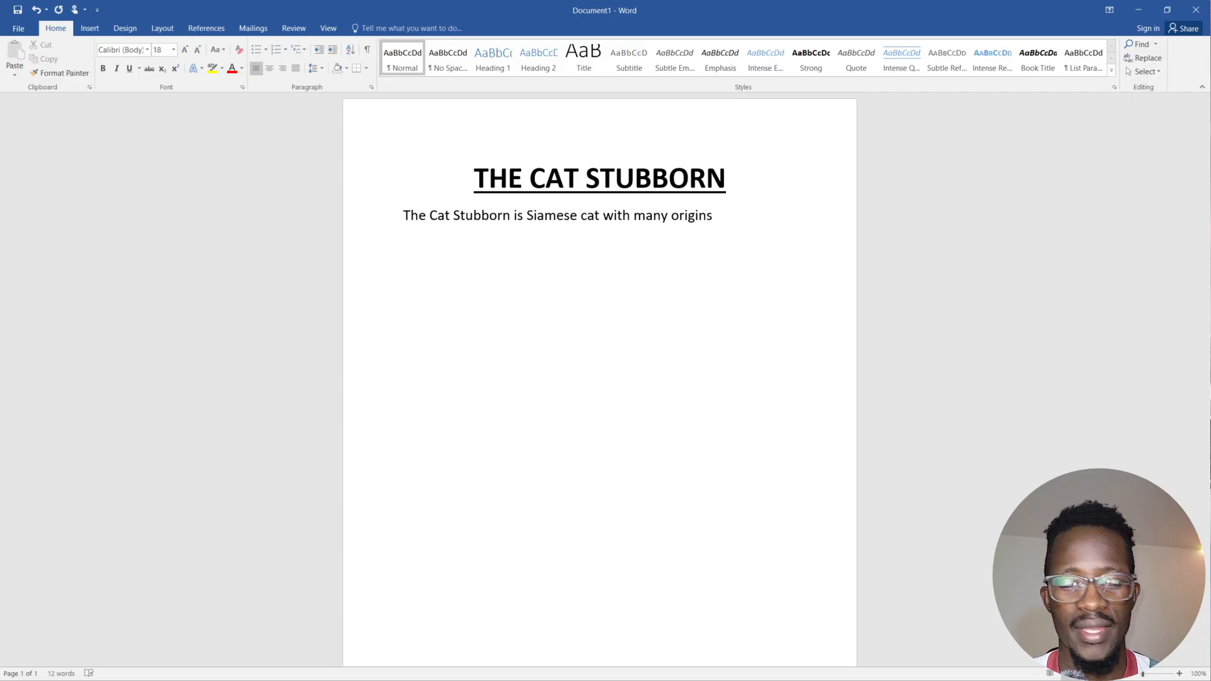
{"action": "type", "text": "a"}
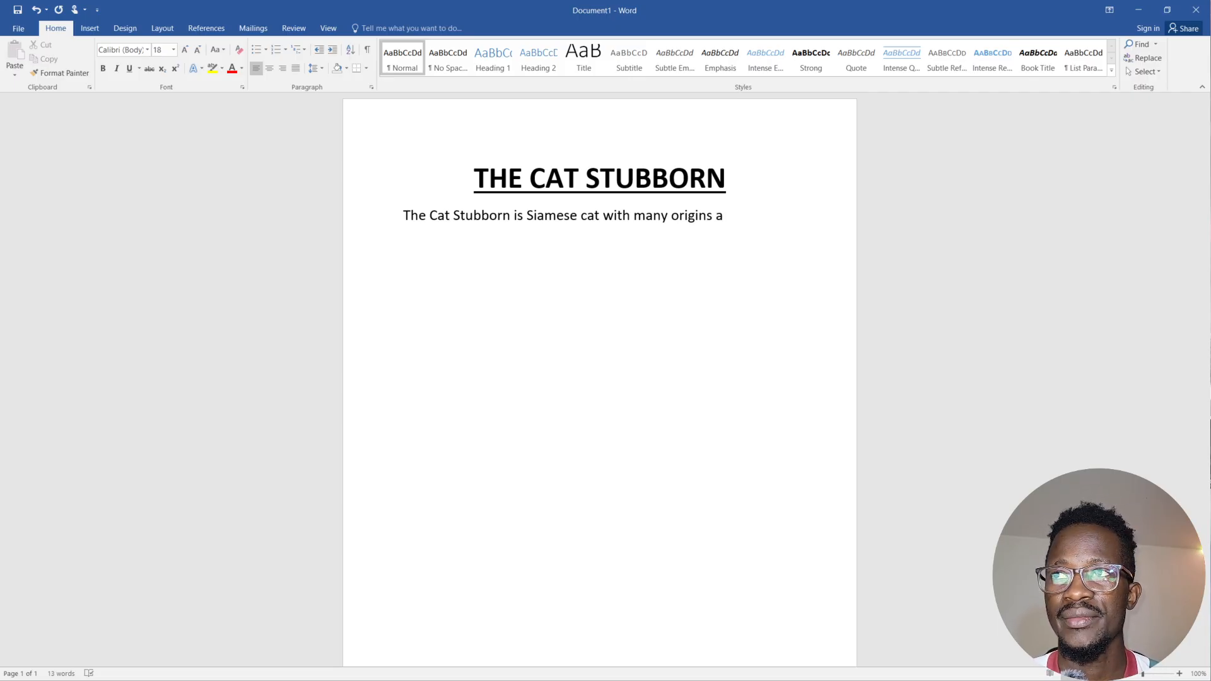
{"action": "type", "text": "nd these"}
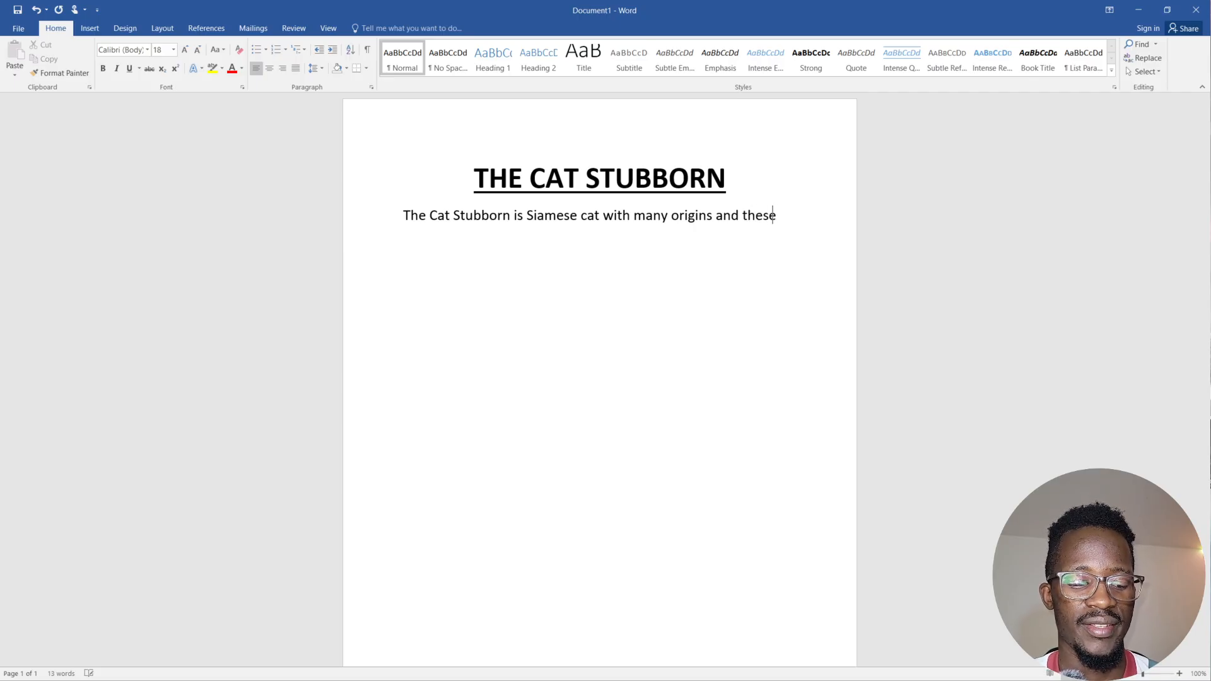
{"action": "type", "text": " are the "}
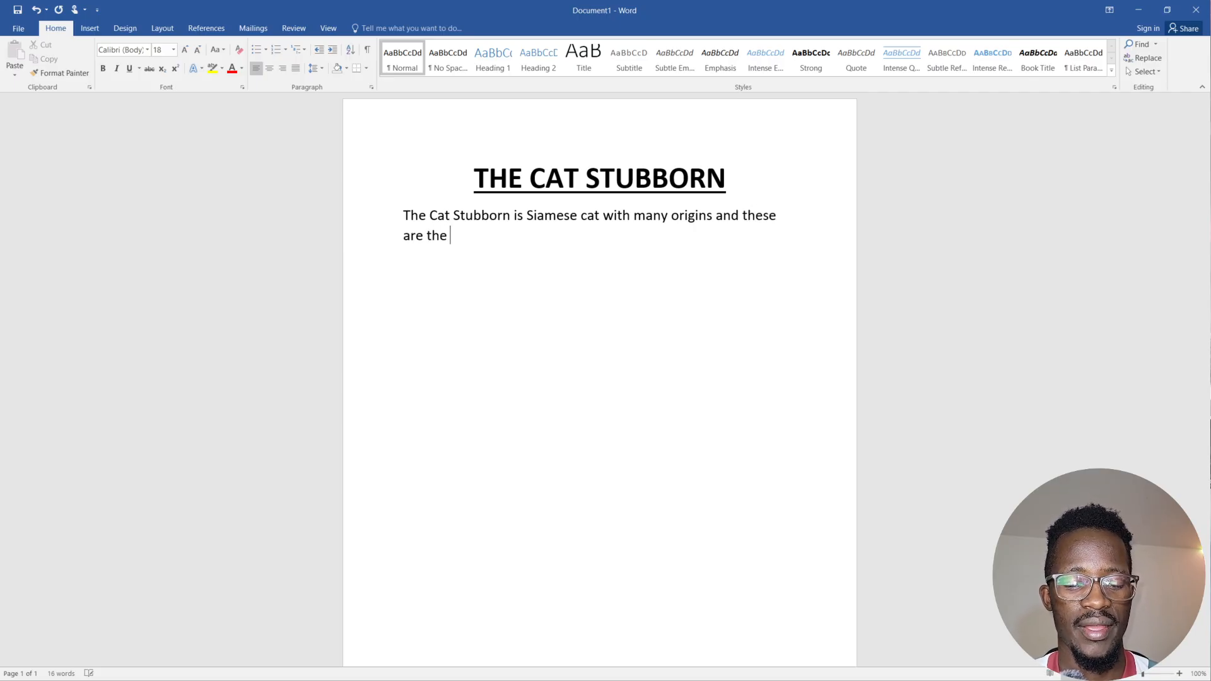
{"action": "type", "text": "origin"}
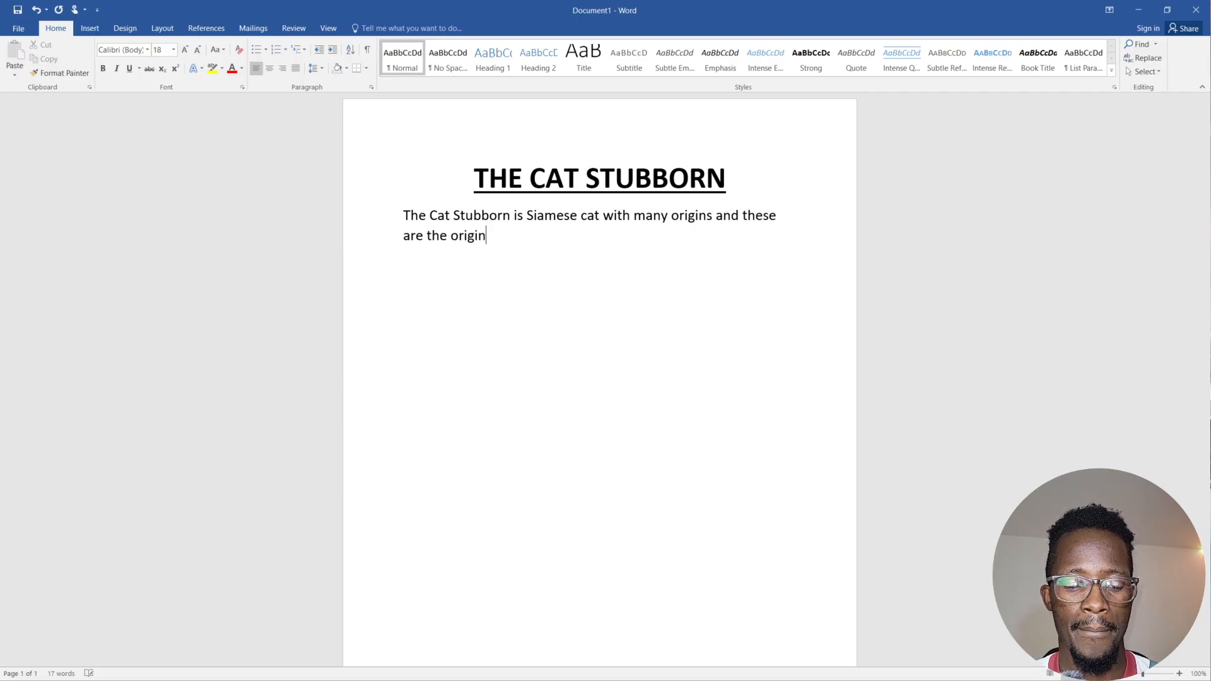
{"action": "type", "text": "s"}
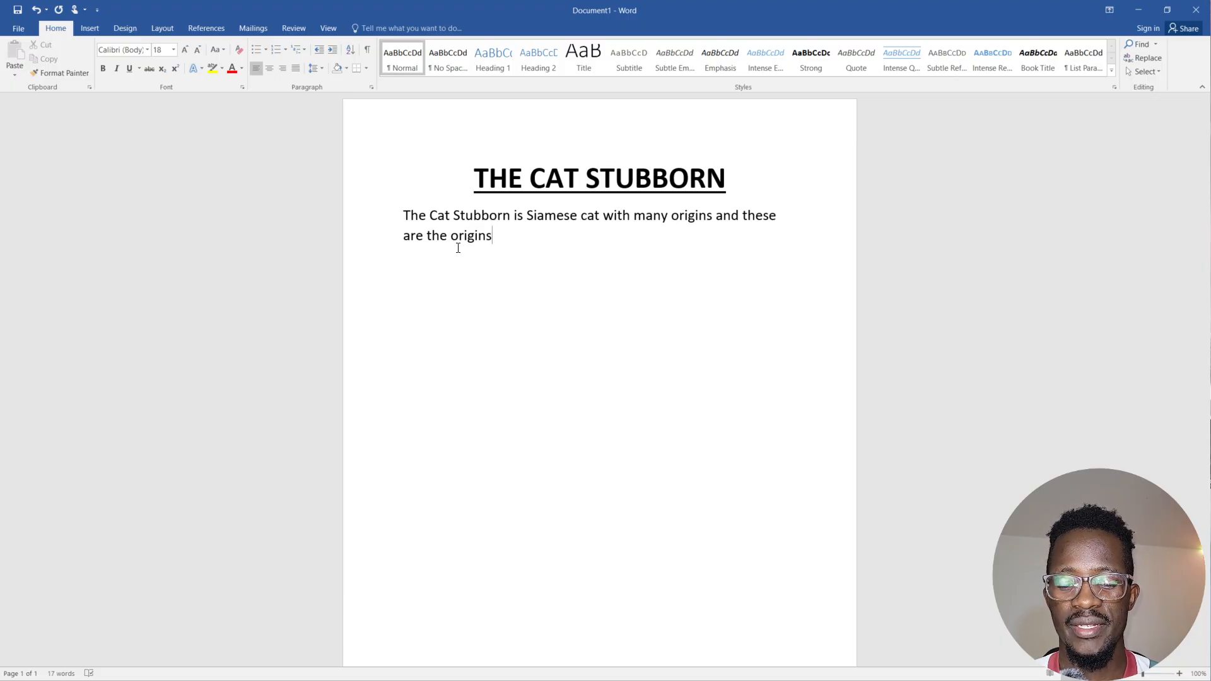
{"action": "type", "text": ":"}
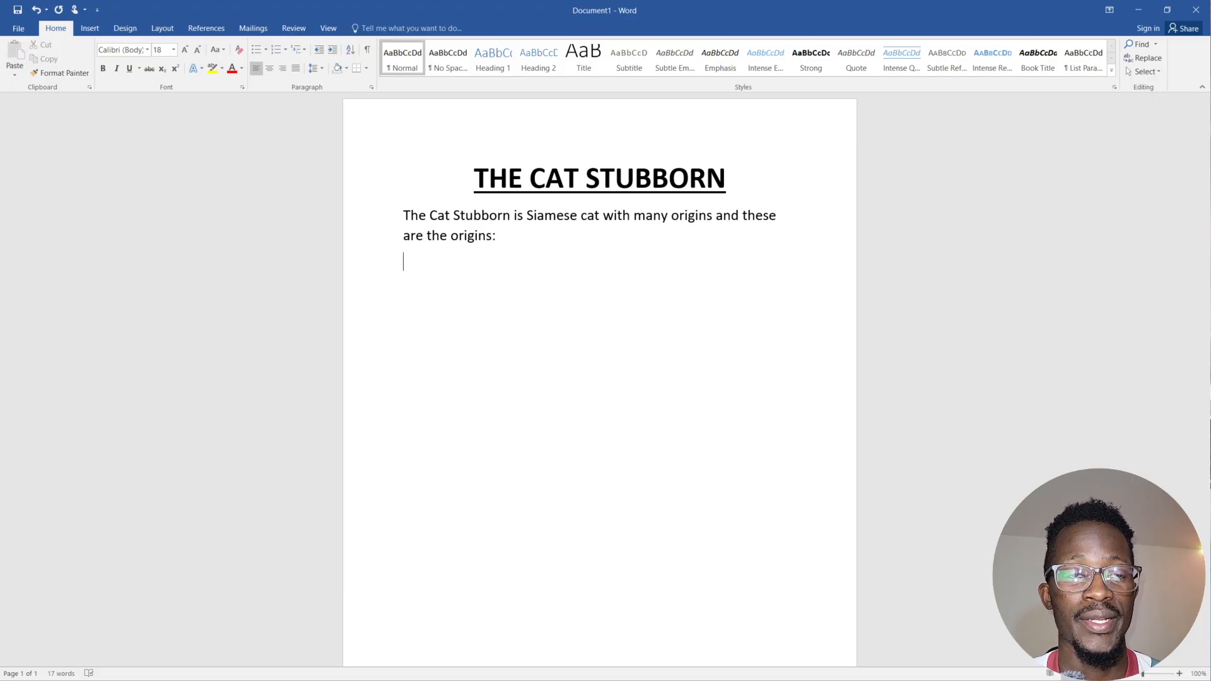
Start a numbered list on a new line below the sentence ending in "are the origins:".
{"action": "key", "text": "Return"}
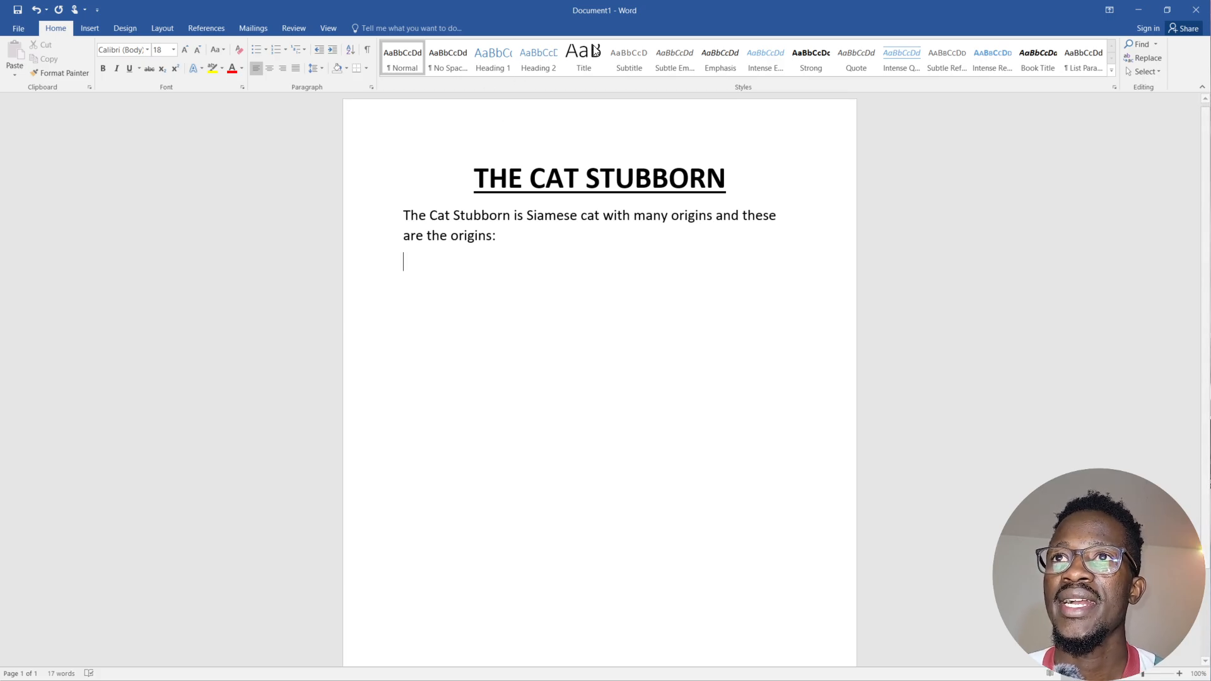
{"action": "key", "text": "Return"}
{"action": "left_click", "coordinate": [278, 51]}
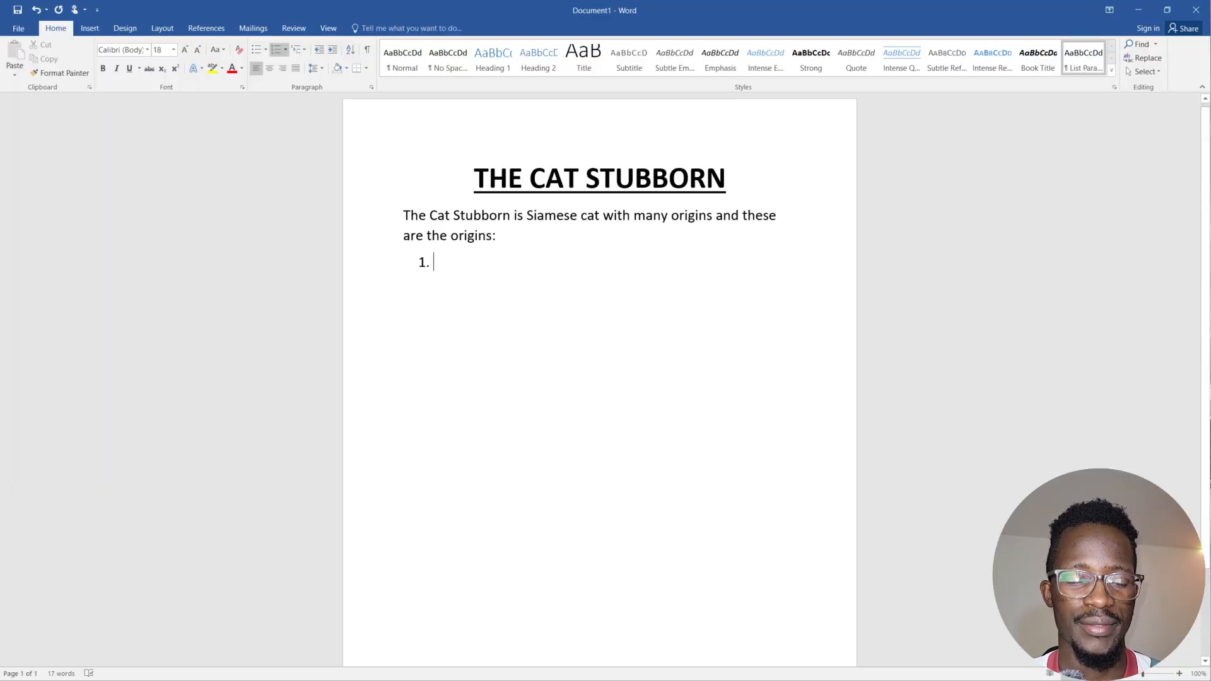
{"action": "type", "text": "kemau"}
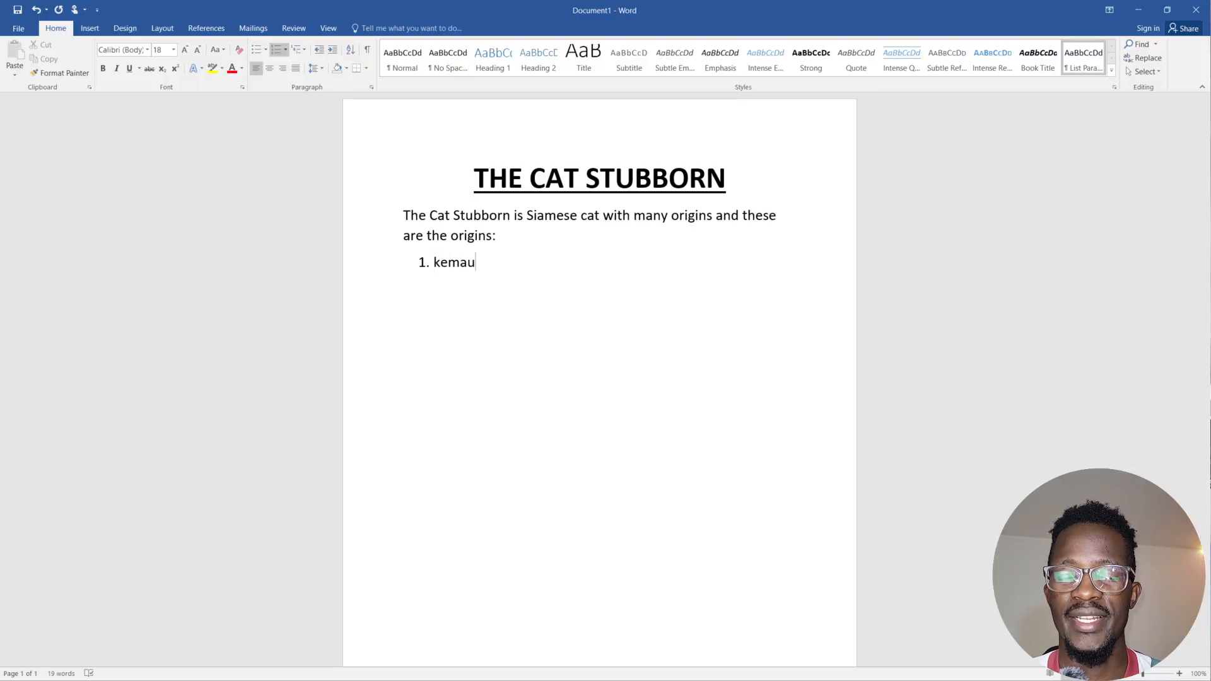
{"action": "key", "text": "BackSpace"}
{"action": "key", "text": "BackSpace"}
{"action": "key", "text": "BackSpace"}
{"action": "key", "text": "BackSpace"}
{"action": "key", "text": "BackSpace"}
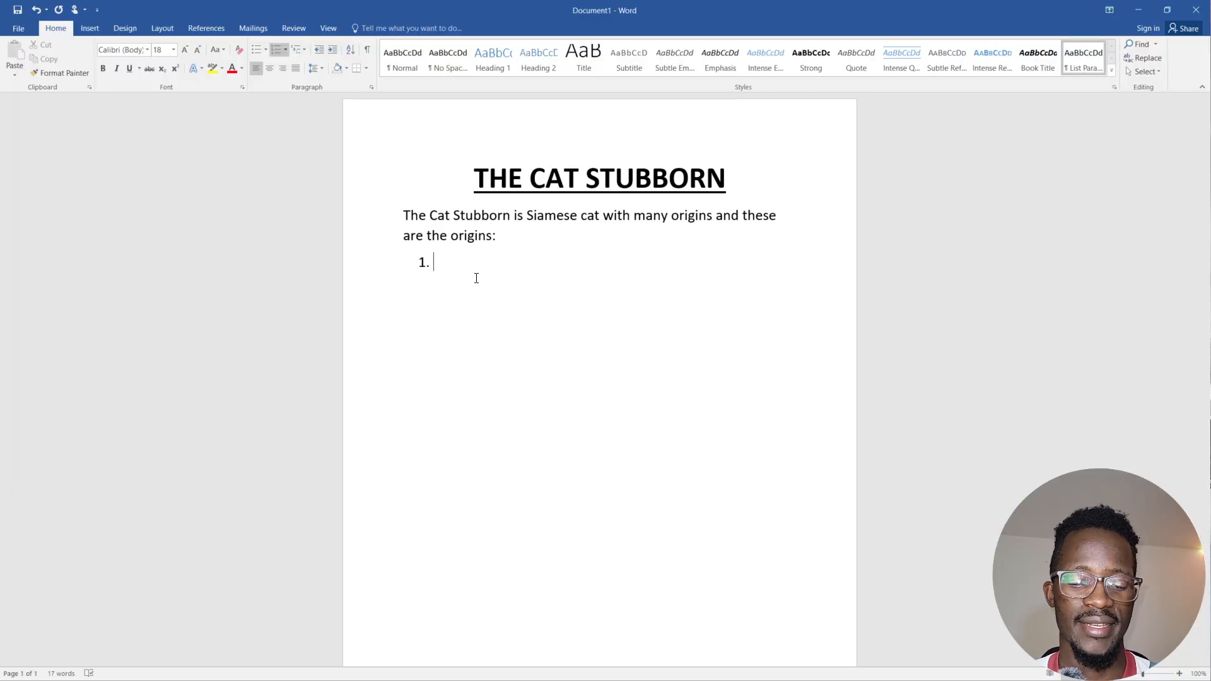
Enter "Kenya" and "U.S.A" as the first two numbered list items and start a third item.
{"action": "type", "text": "Kenya"}
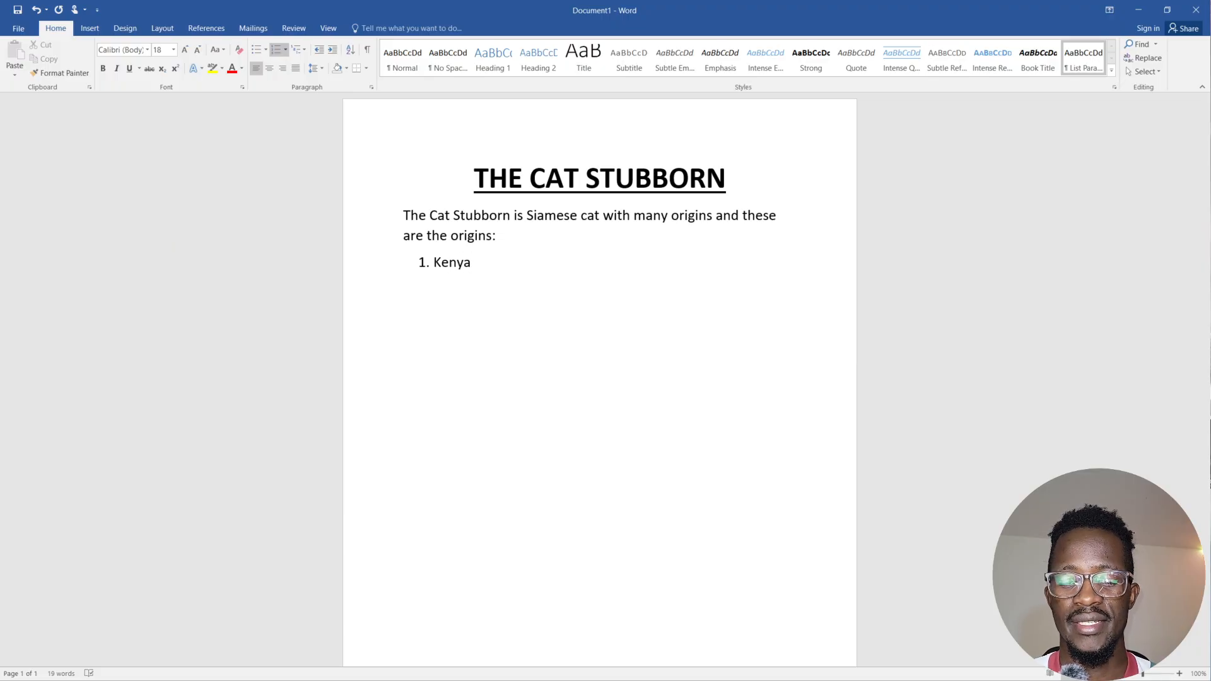
{"action": "key", "text": "Return"}
{"action": "type", "text": "U"}
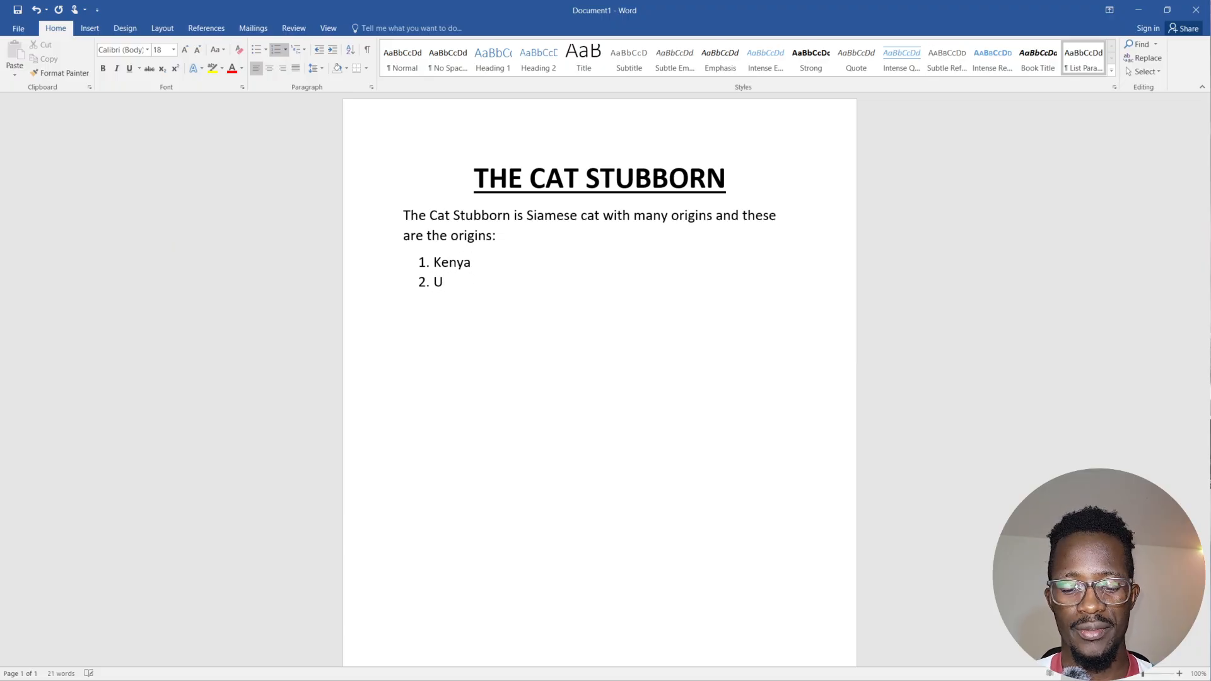
{"action": "type", "text": ">S"}
{"action": "key", "text": "BackSpace"}
{"action": "key", "text": "BackSpace"}
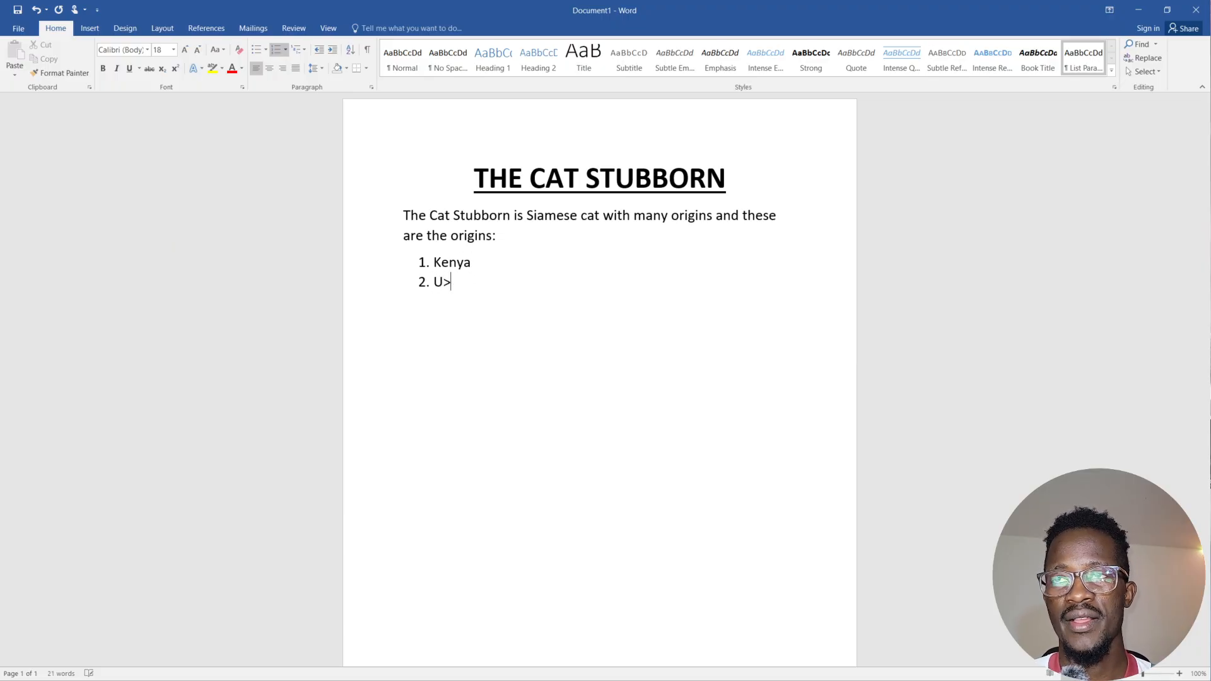
{"action": "type", "text": "."}
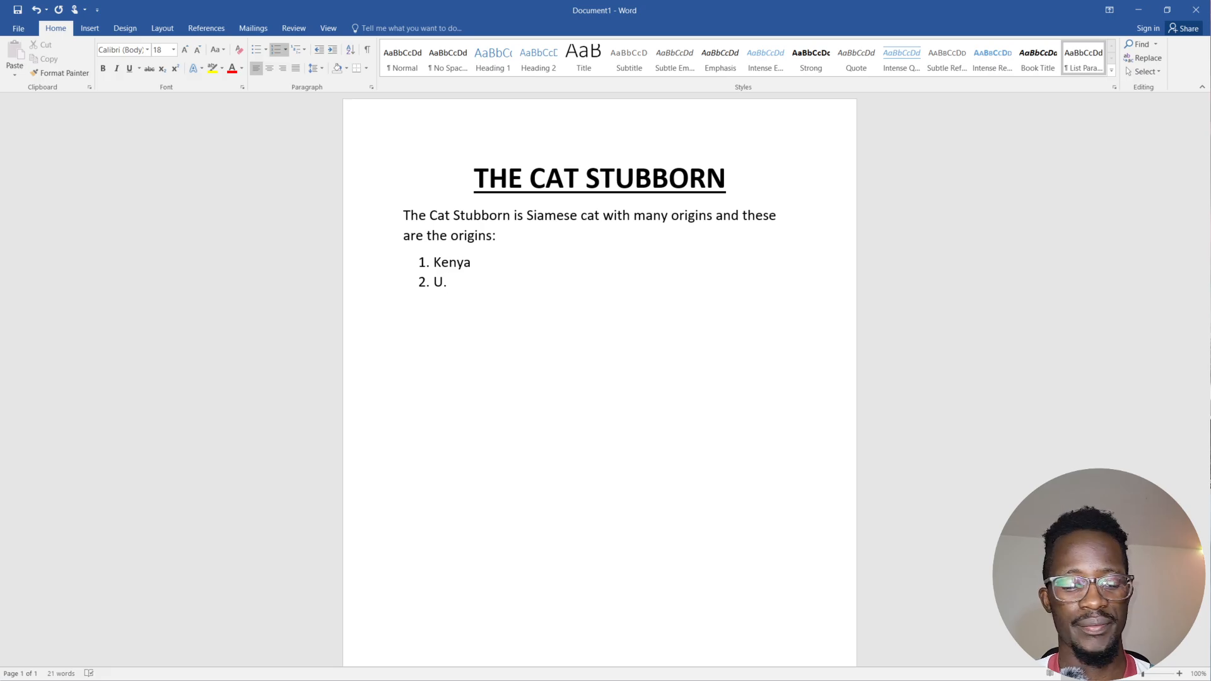
{"action": "type", "text": "SA"}
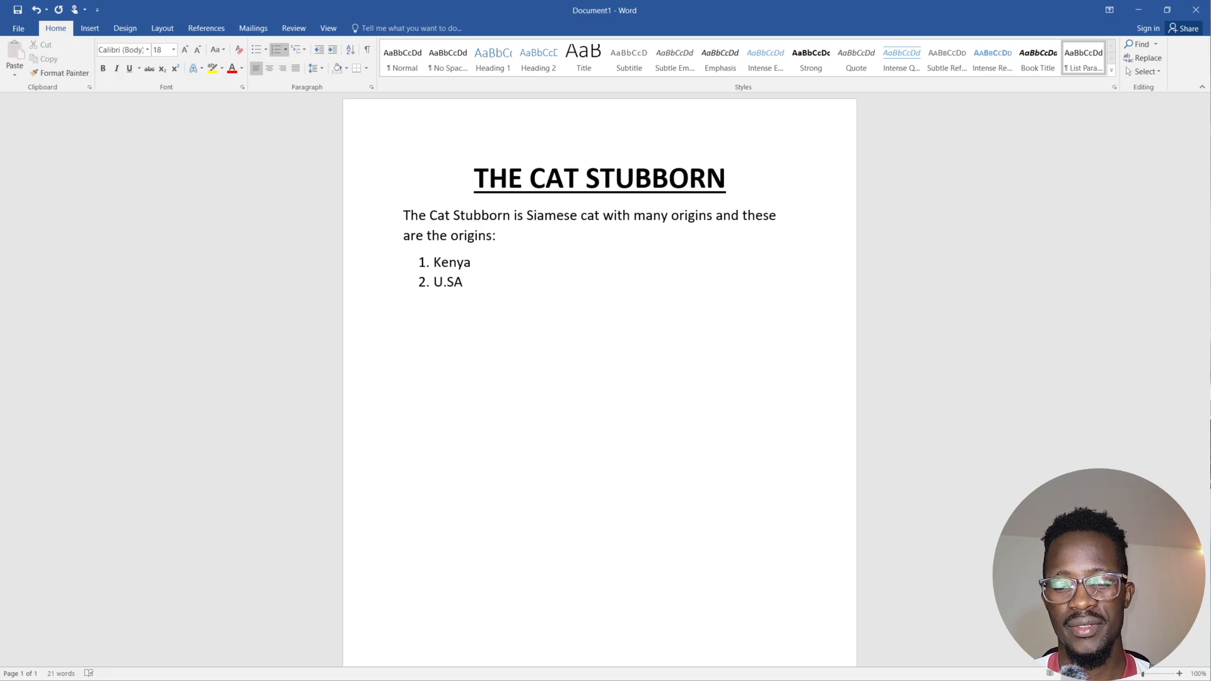
{"action": "key", "text": "BackSpace"}
{"action": "type", "text": ".A"}
{"action": "key", "text": "Return"}
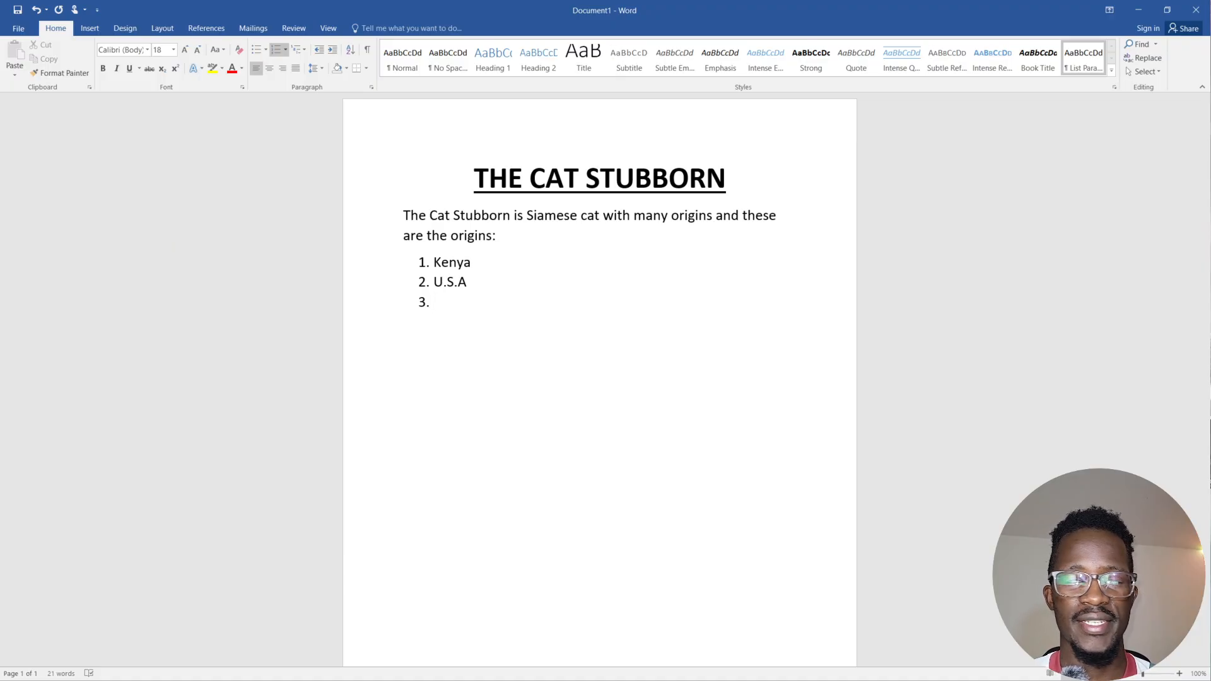
Enter "Russia" and "China" as the third and fourth items of the numbered list.
{"action": "type", "text": "Russia"}
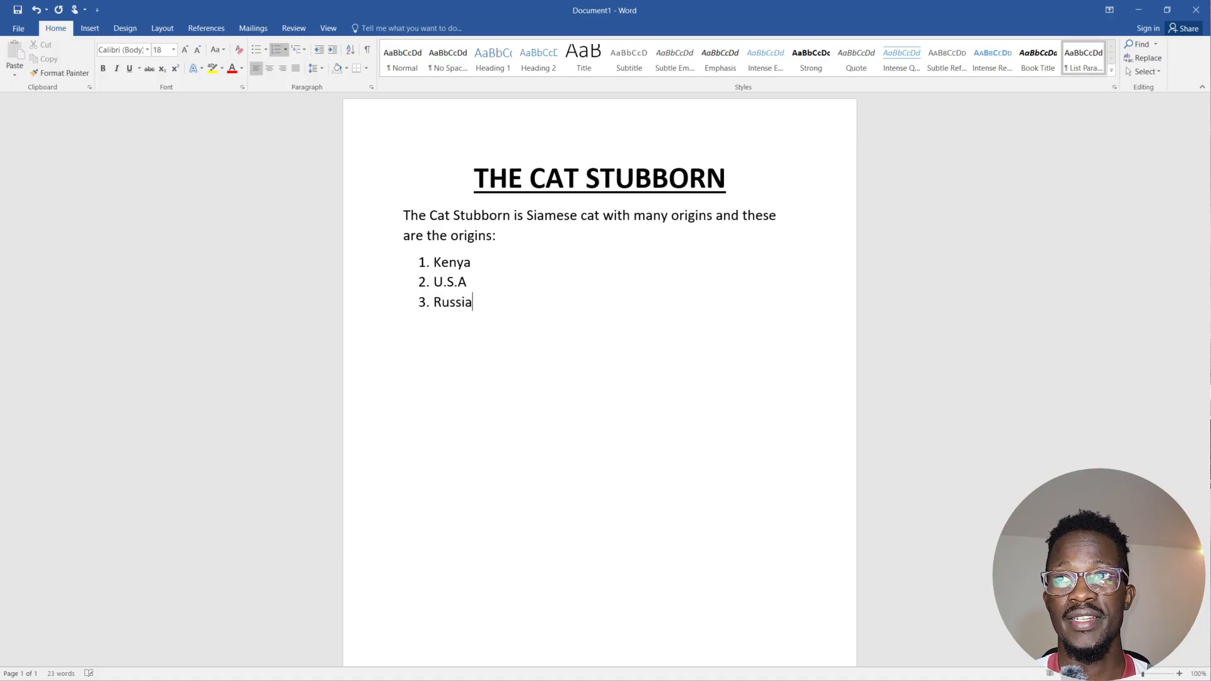
{"action": "key", "text": "Return"}
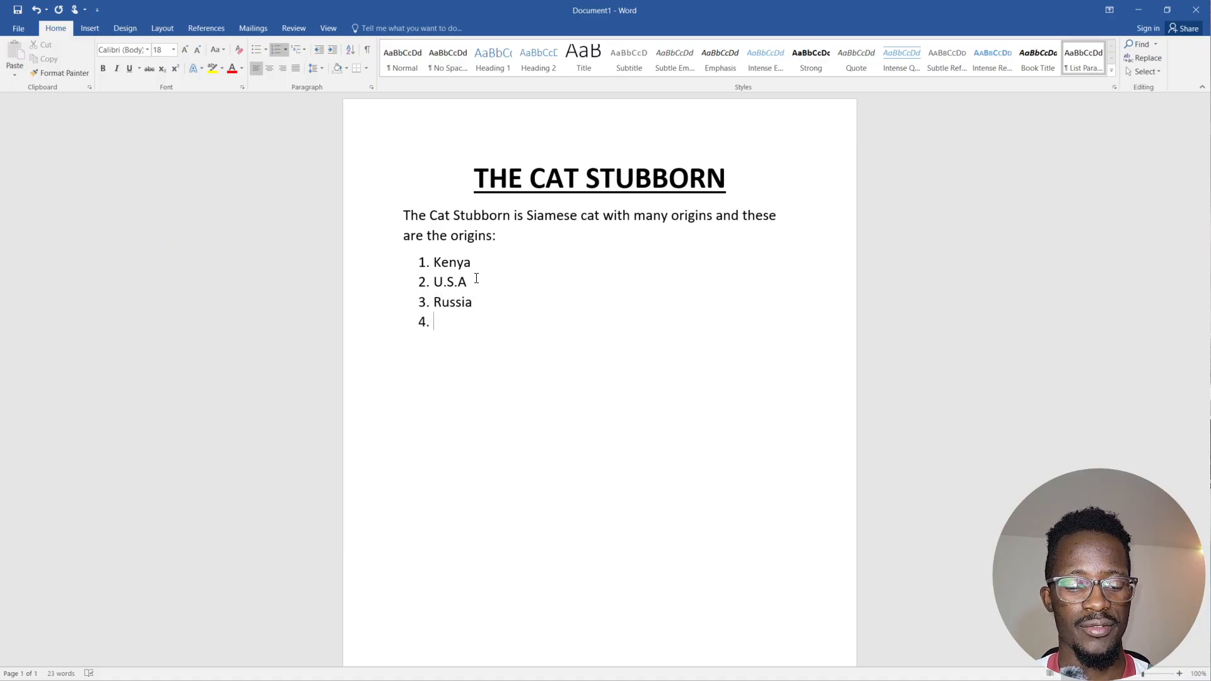
{"action": "type", "text": "Ch"}
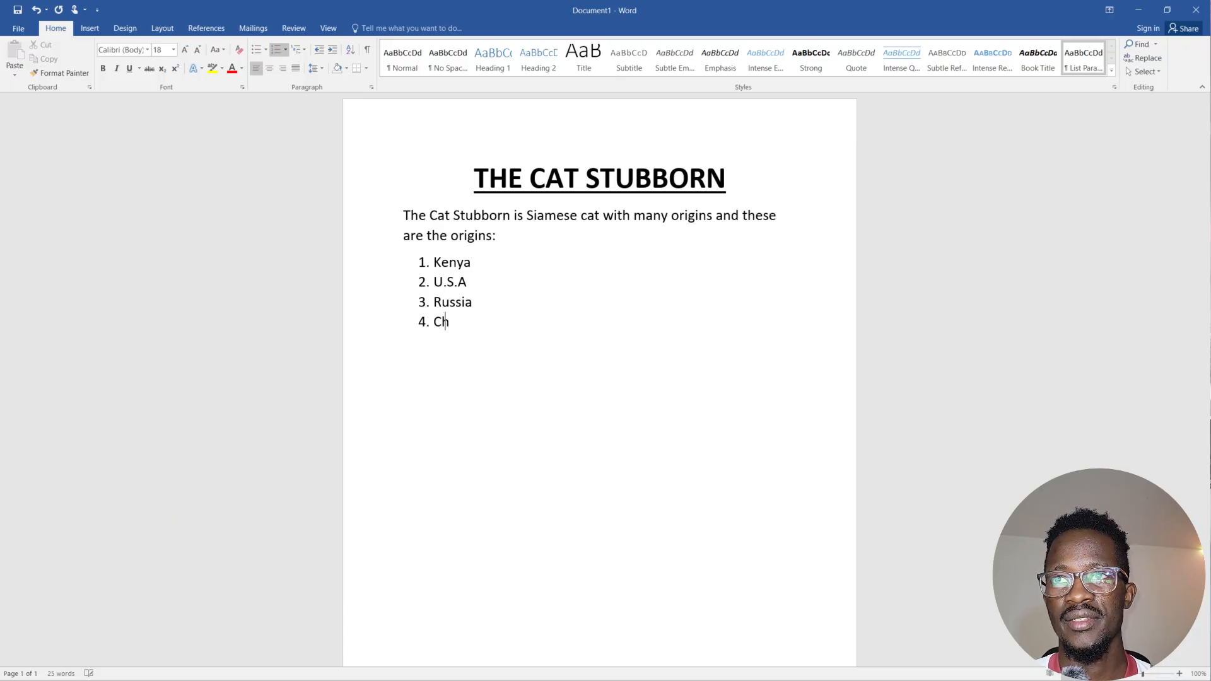
{"action": "type", "text": "ina"}
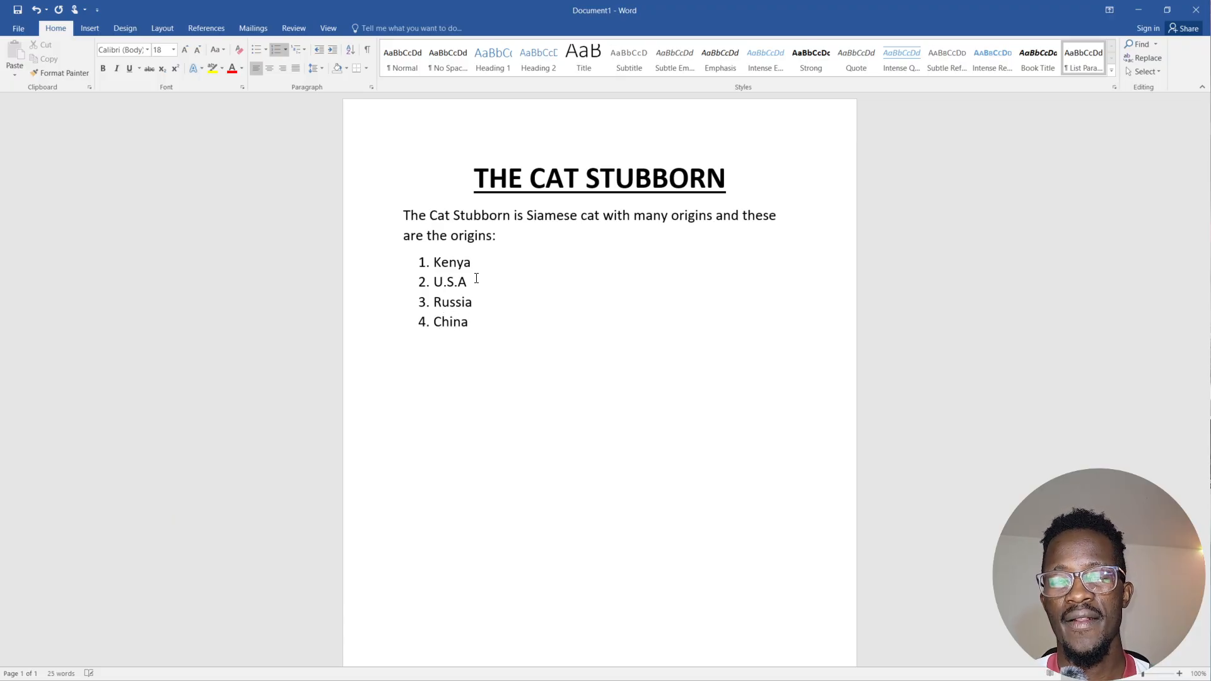
Add "Rest of the world" as the fifth item of the numbered list.
{"action": "key", "text": "Return"}
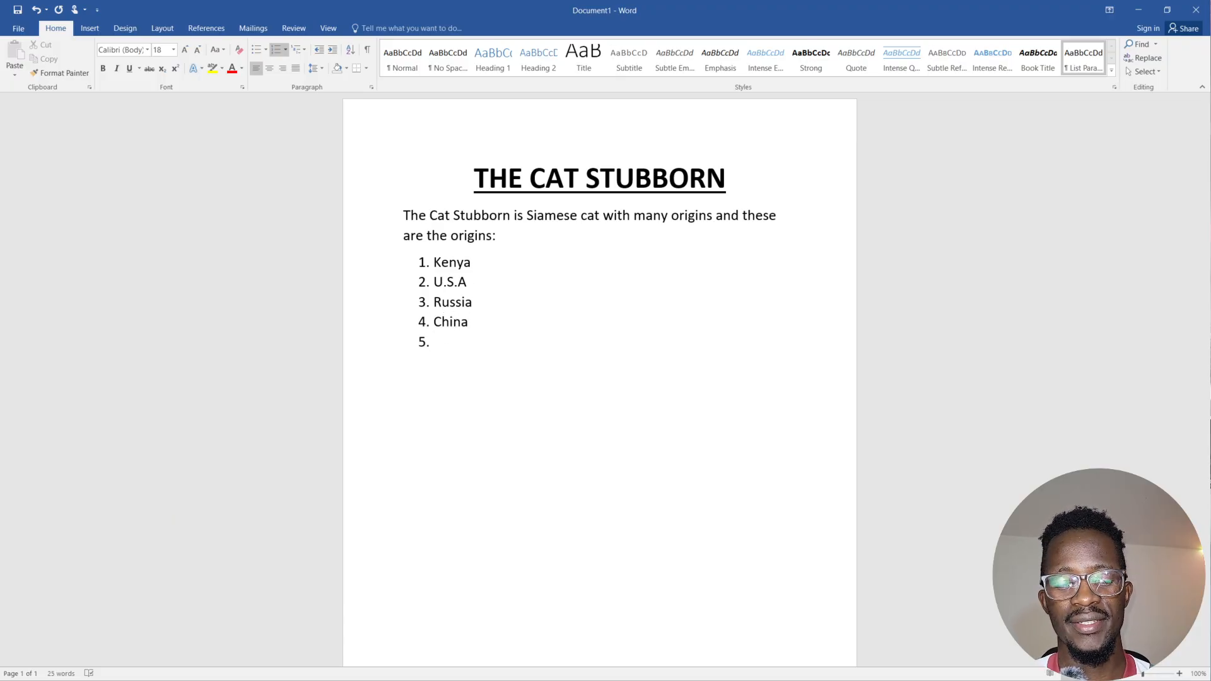
{"action": "type", "text": "rES"}
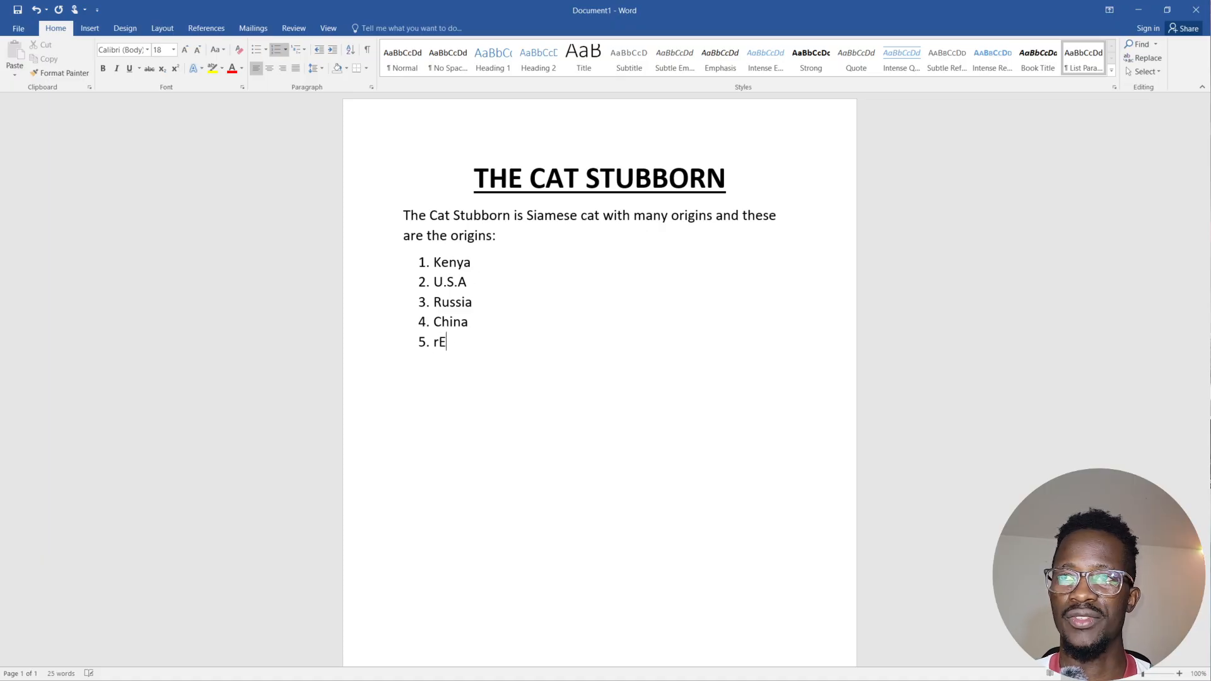
{"action": "key", "text": "BackSpace"}
{"action": "key", "text": "BackSpace"}
{"action": "key", "text": "BackSpace"}
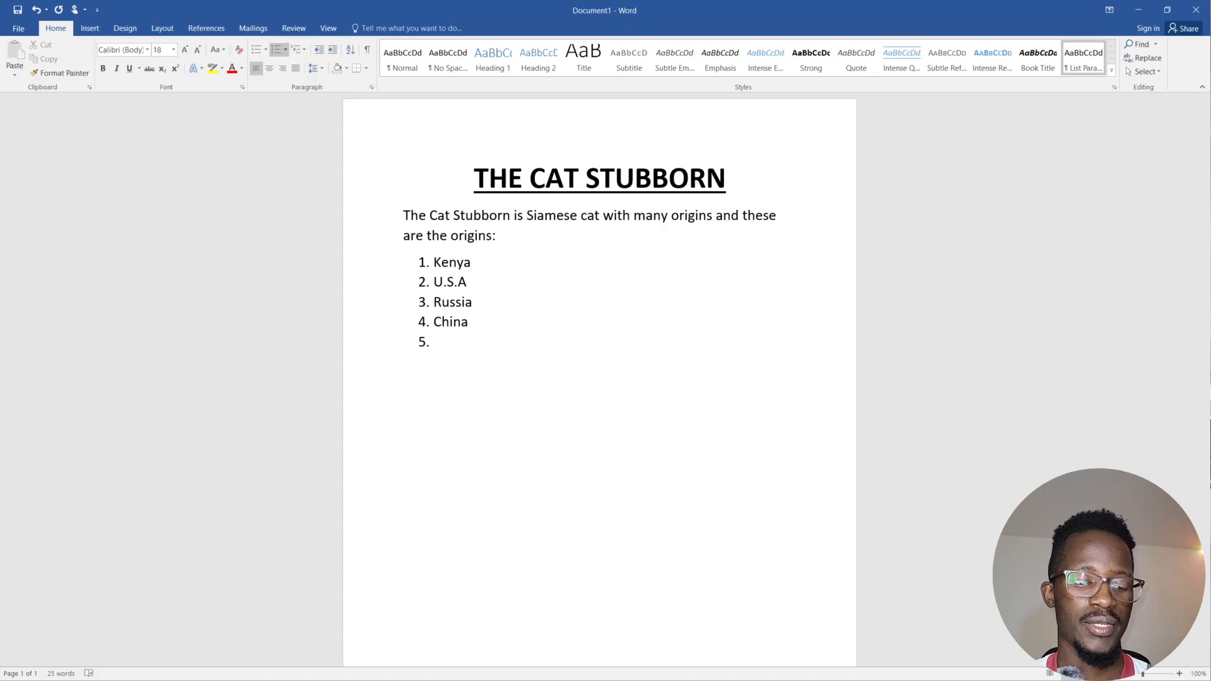
{"action": "type", "text": "e"}
{"action": "key", "text": "BackSpace"}
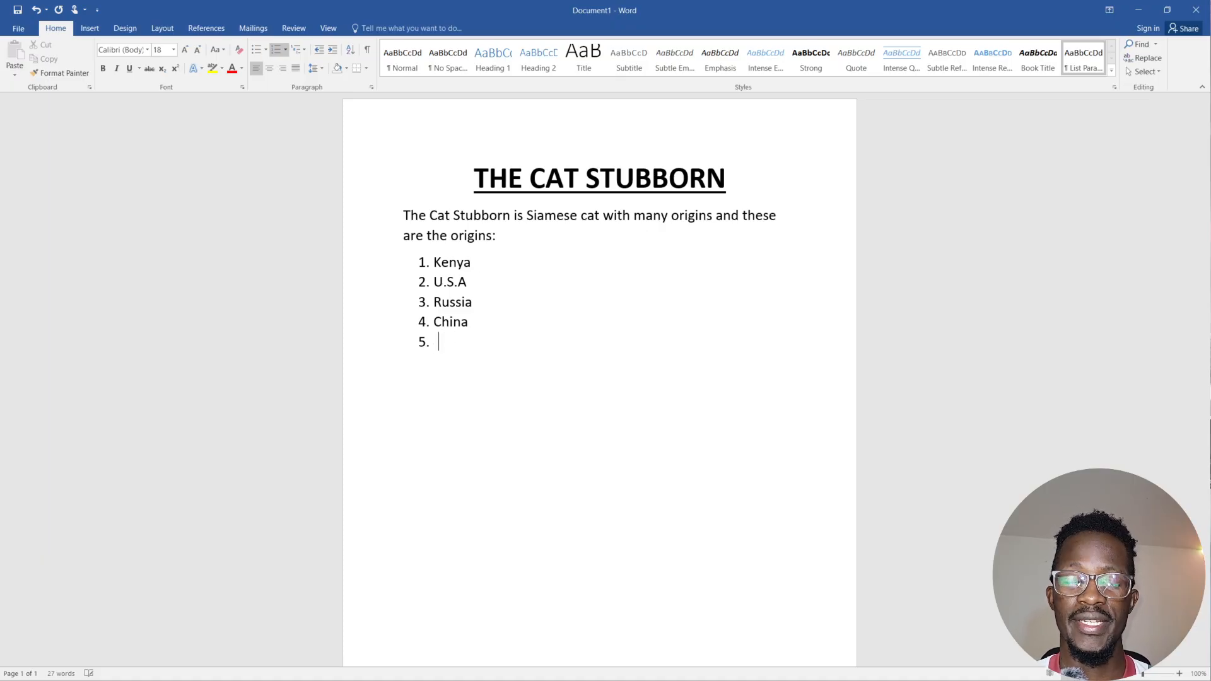
{"action": "type", "text": "RE"}
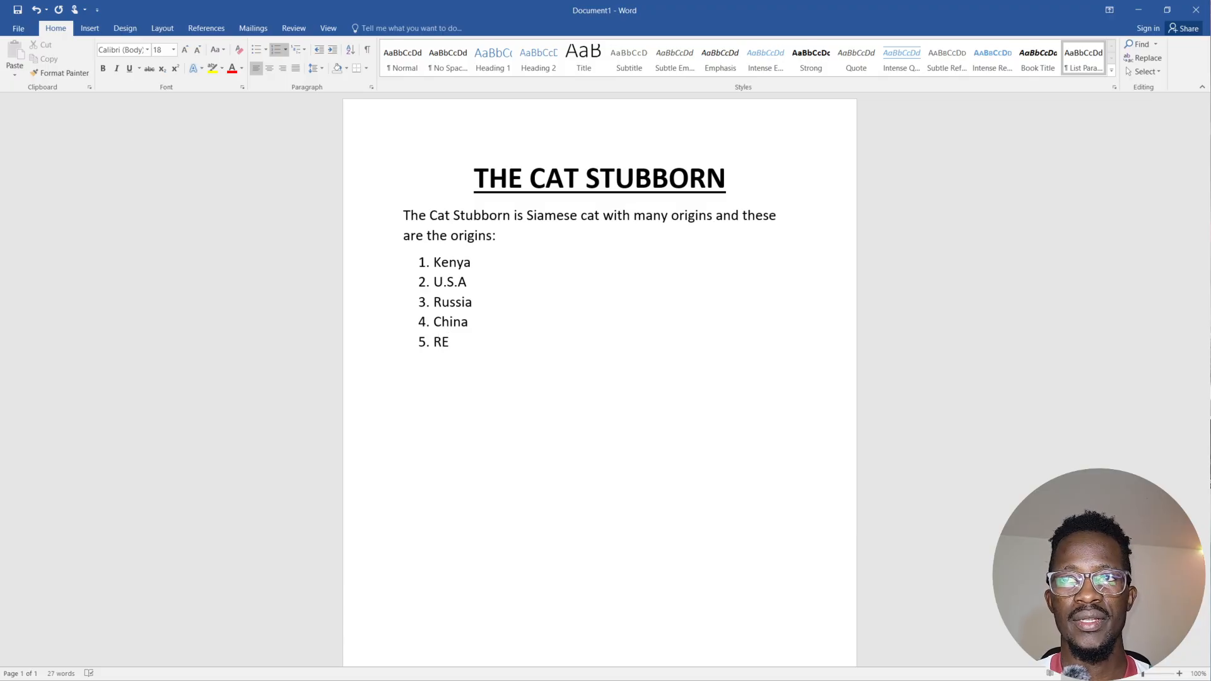
{"action": "key", "text": "BackSpace"}
{"action": "type", "text": "e"}
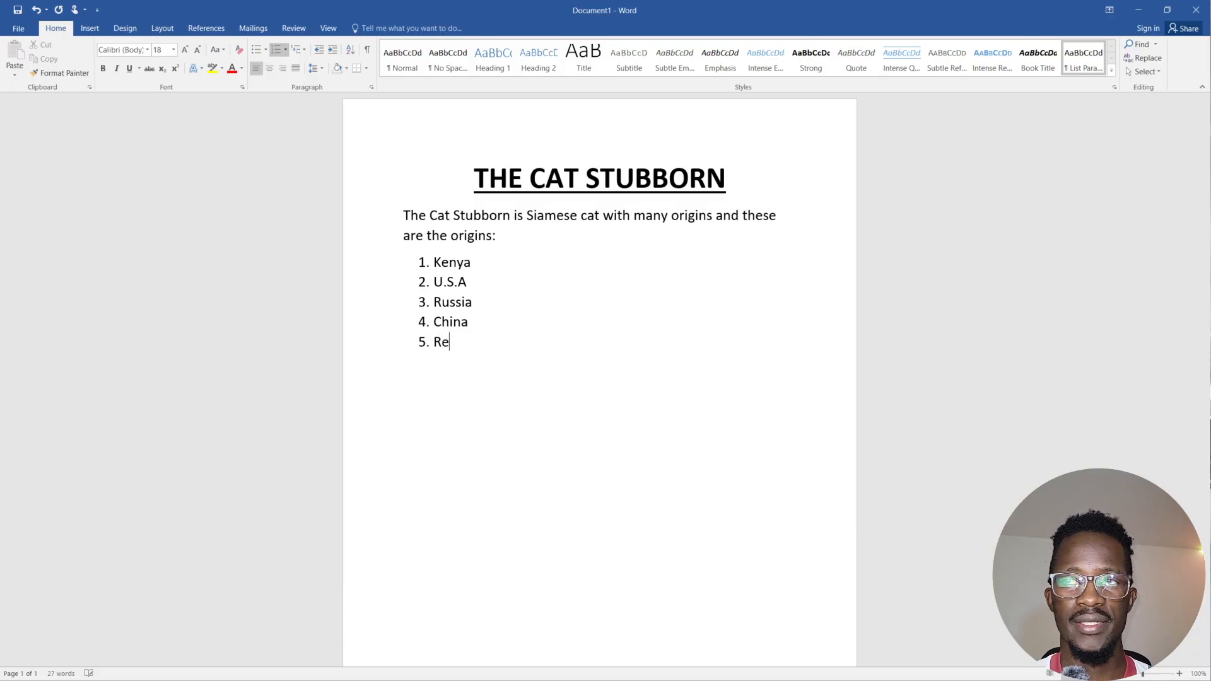
{"action": "type", "text": "st of the w"}
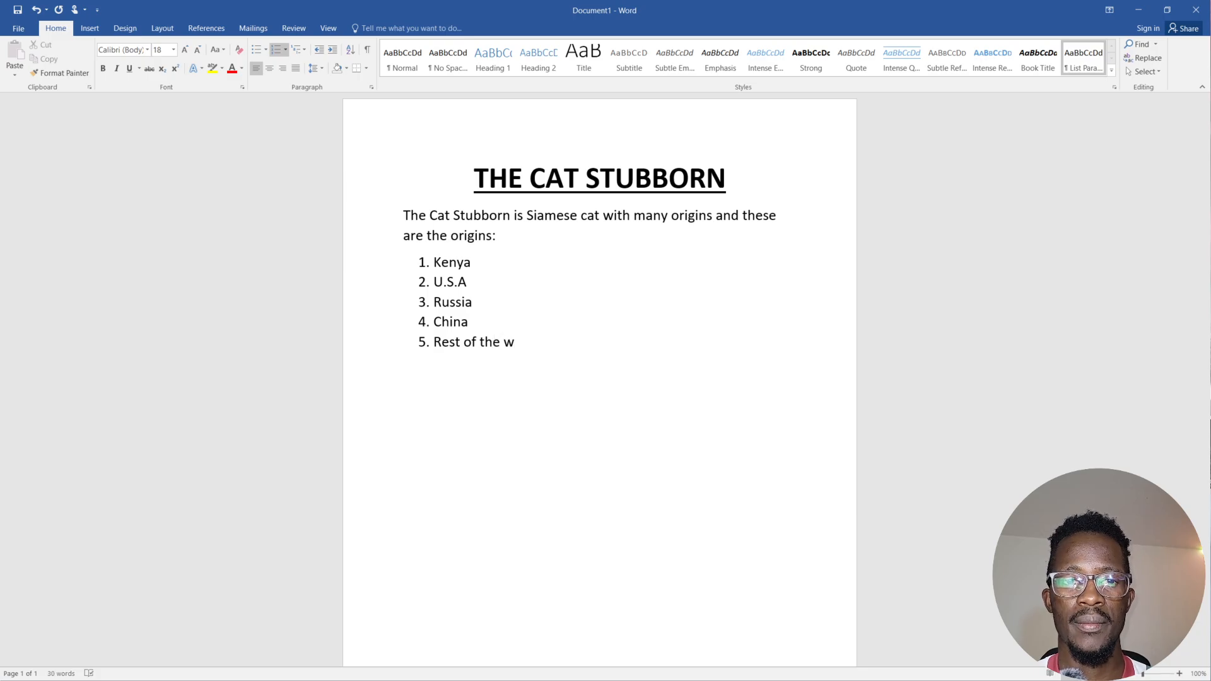
{"action": "type", "text": "orld"}
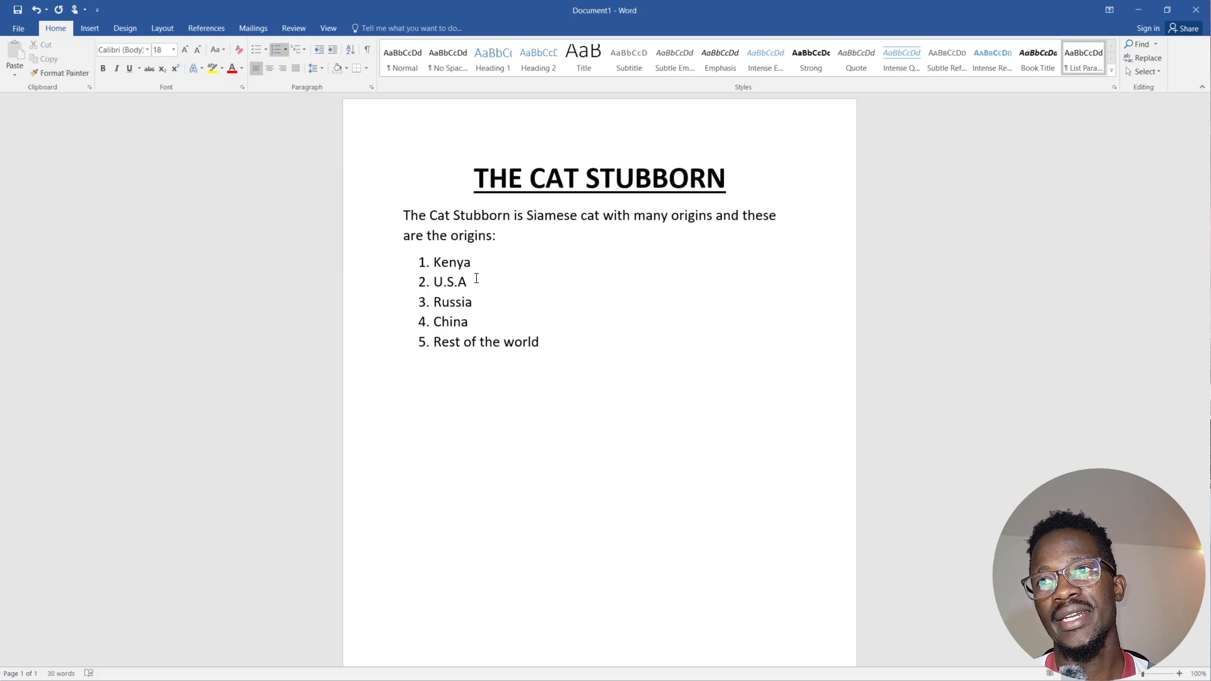
End the numbered list after the fifth item and write "These cat look good" as normal text below it.
{"action": "key", "text": "Return"}
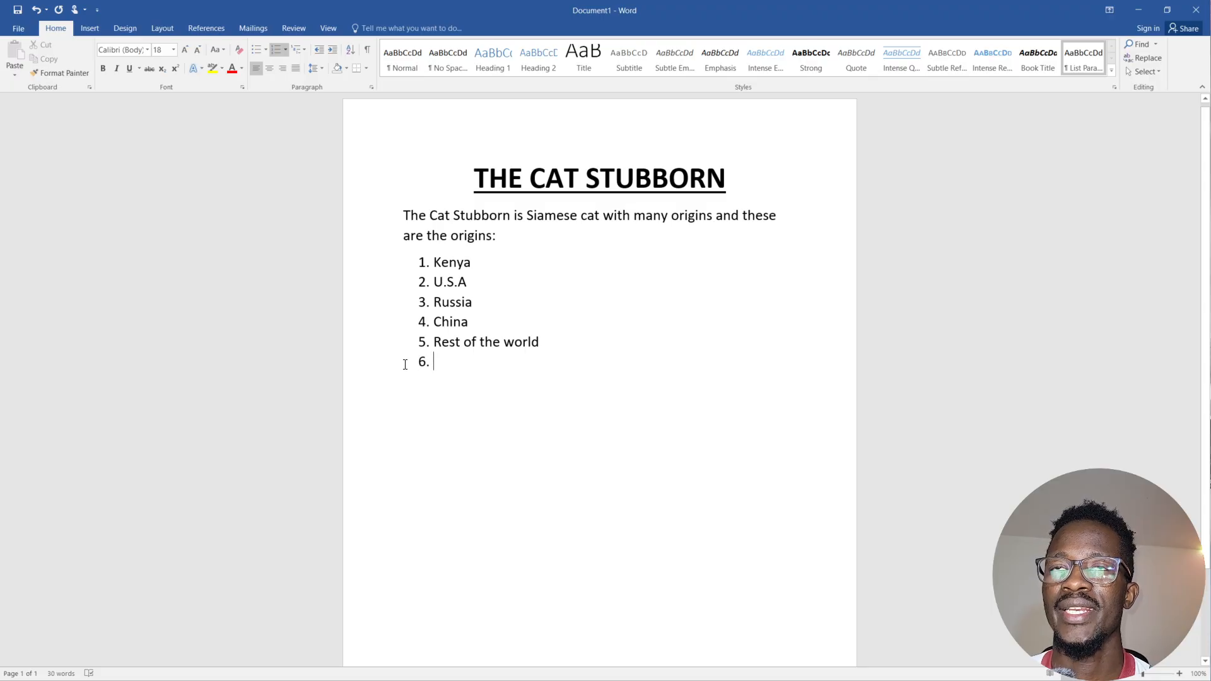
{"action": "left_click", "coordinate": [277, 49]}
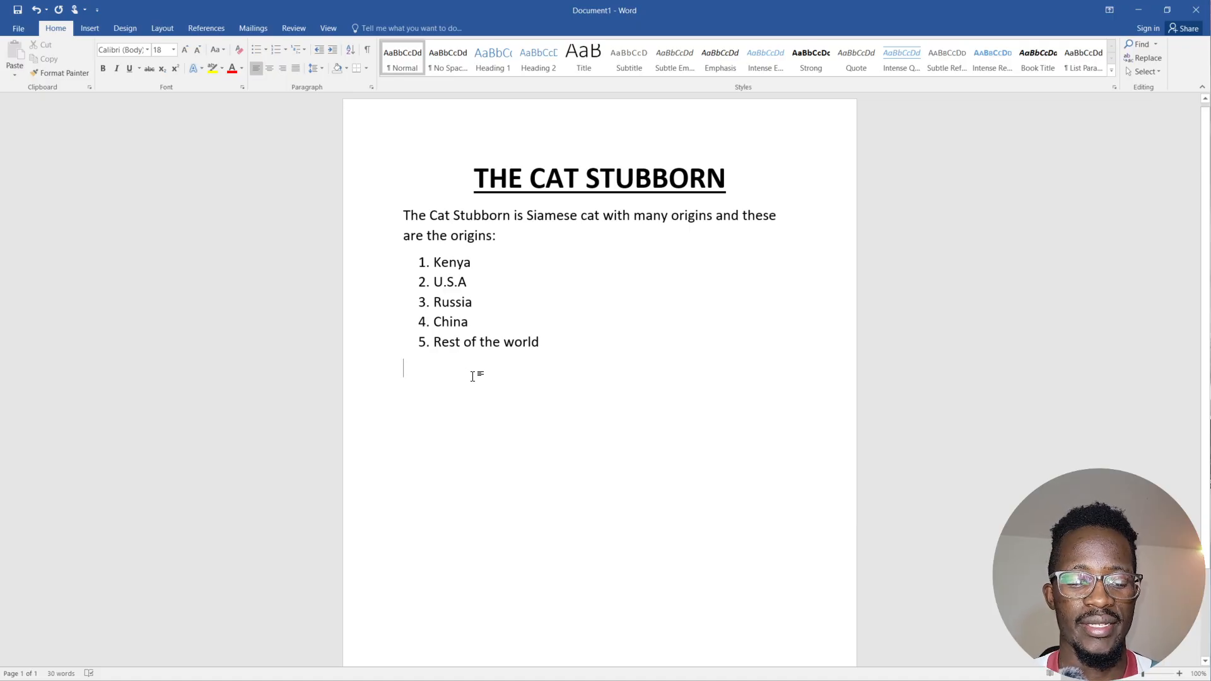
{"action": "type", "text": "T"}
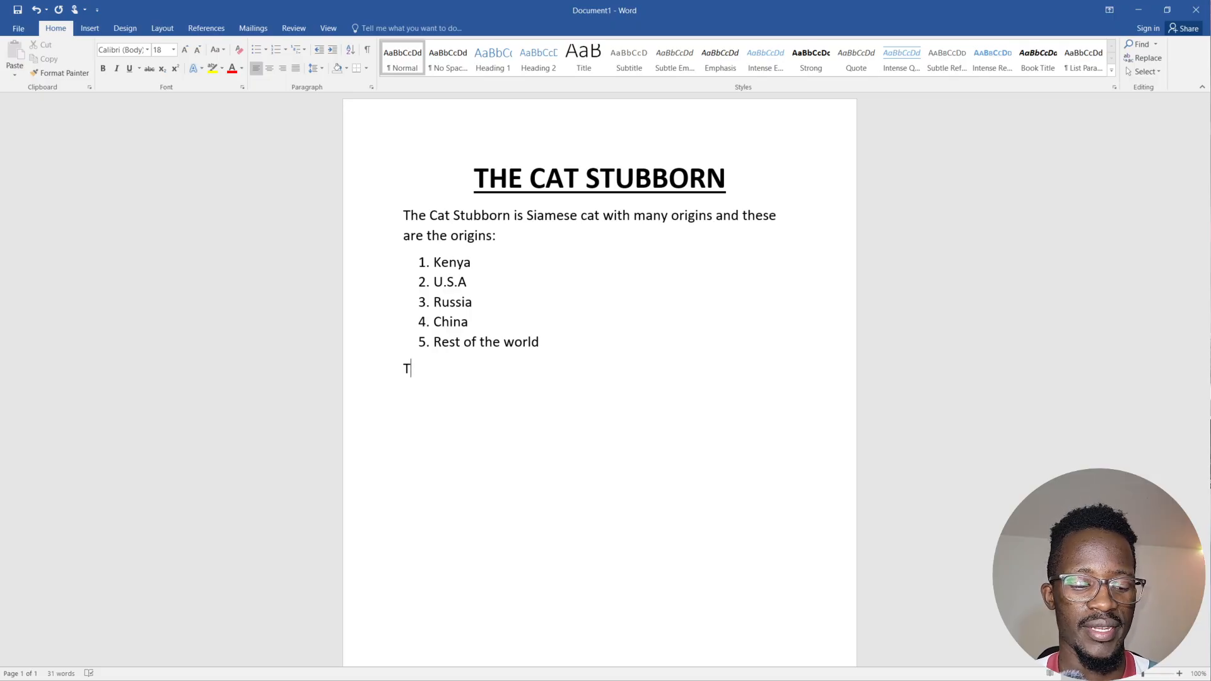
{"action": "type", "text": "hese"}
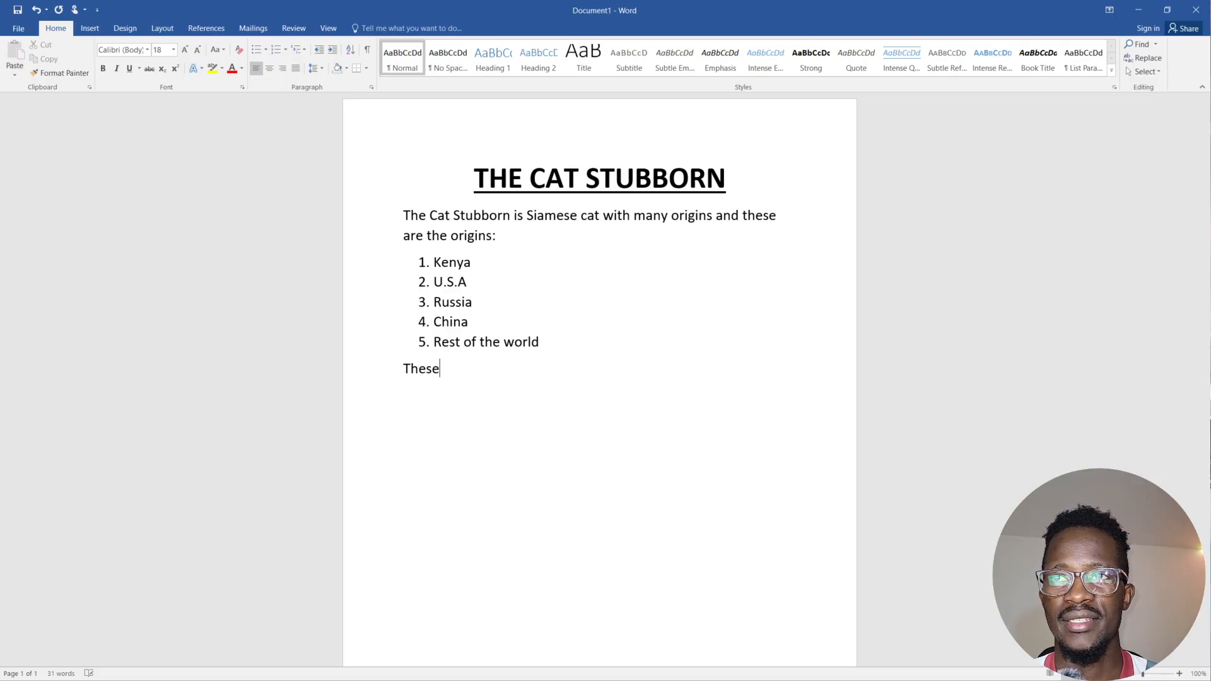
{"action": "type", "text": " ca"}
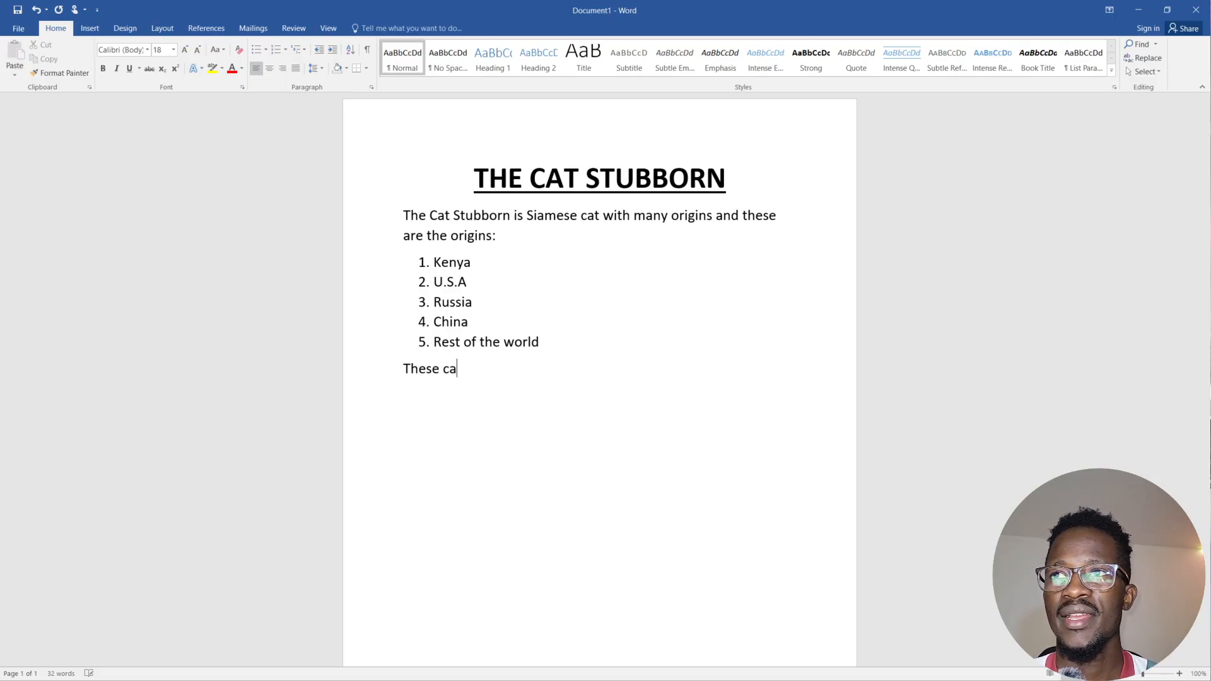
{"action": "type", "text": "t"}
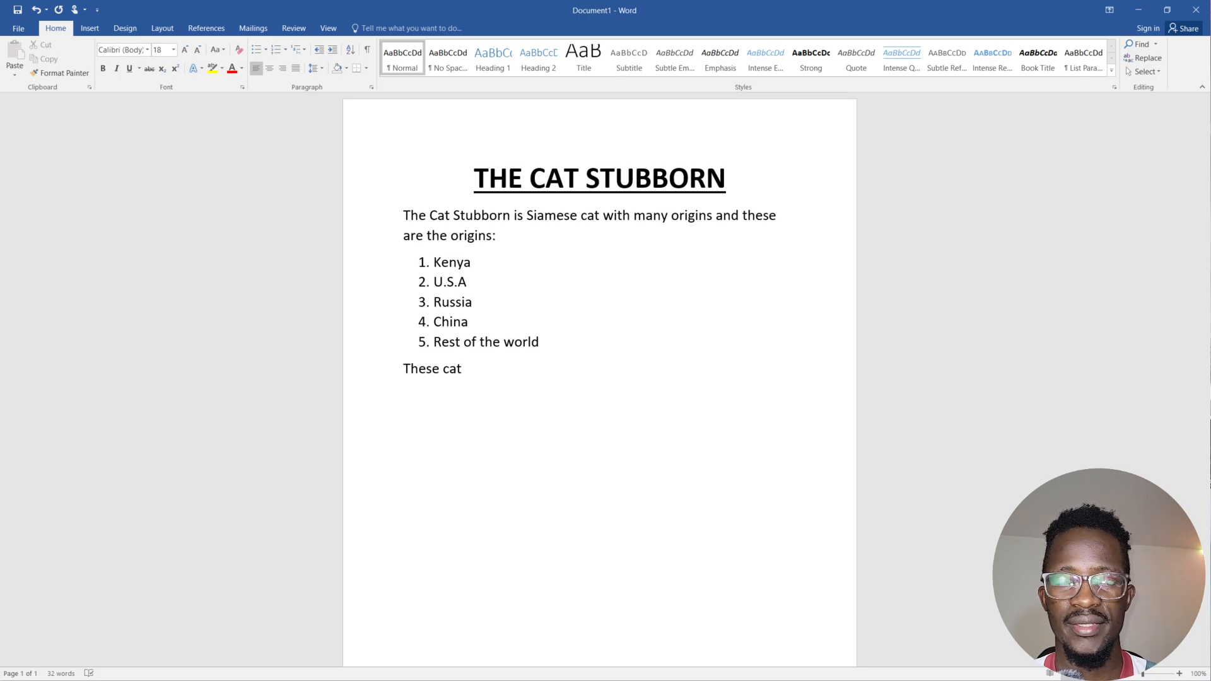
{"action": "type", "text": " i"}
{"action": "key", "text": "BackSpace"}
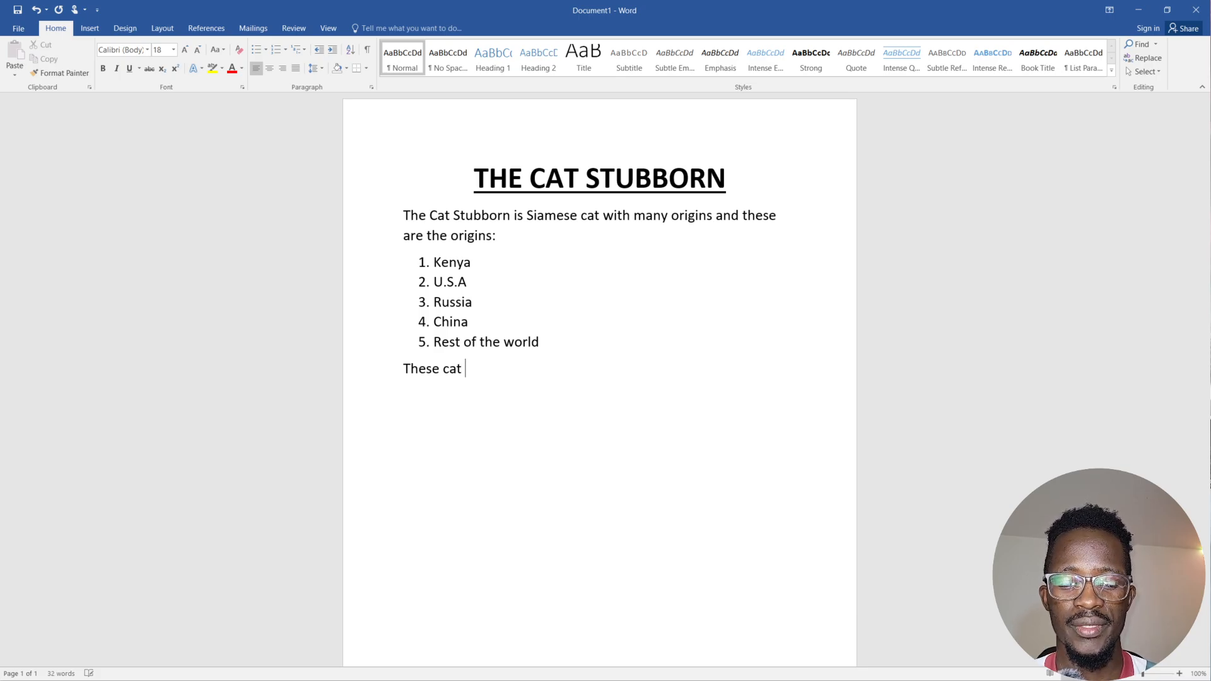
{"action": "type", "text": "look g"}
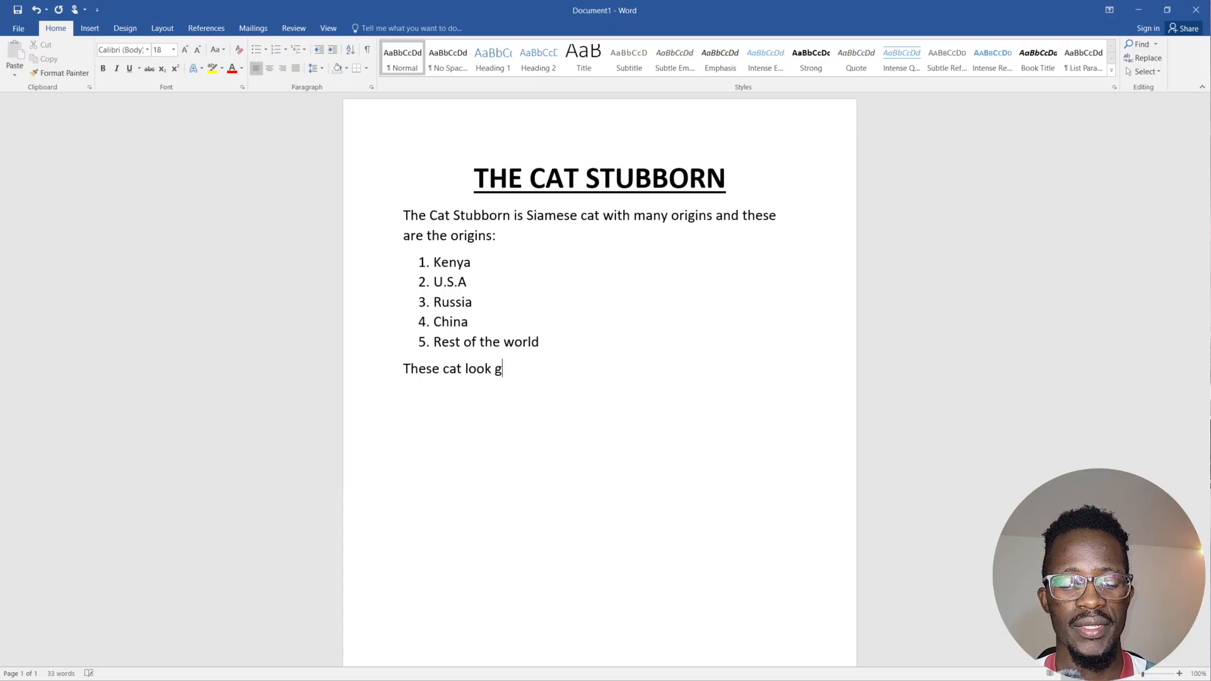
{"action": "type", "text": "ood bea"}
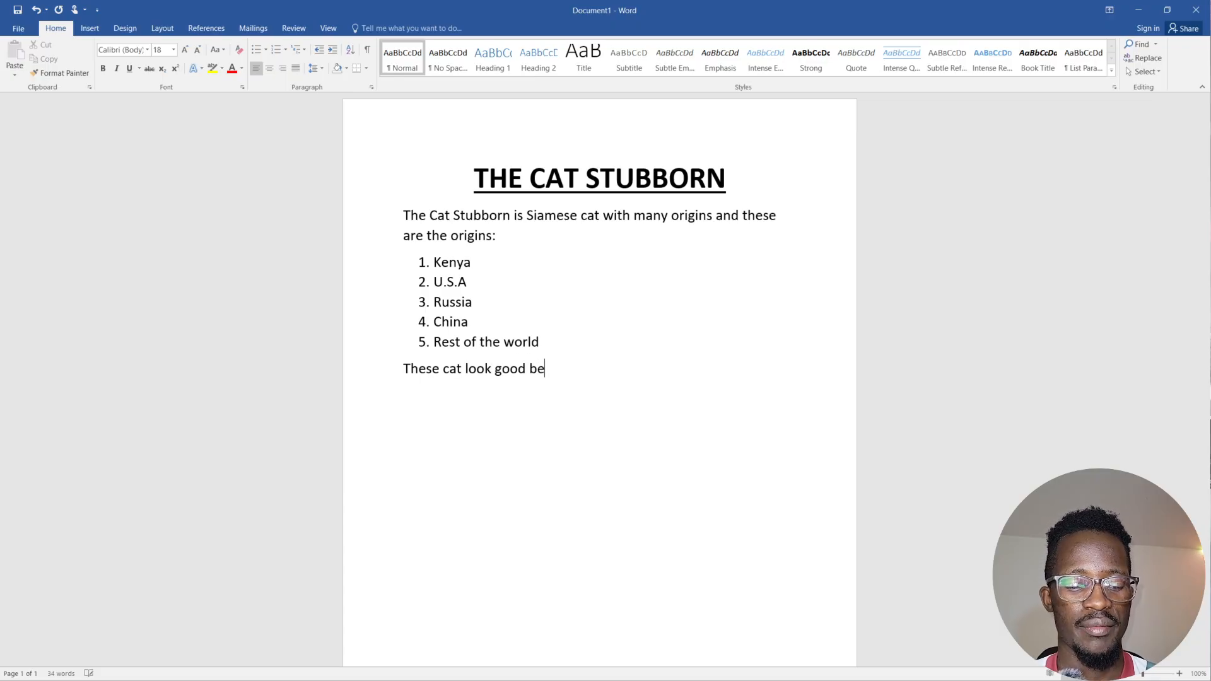
{"action": "key", "text": "BackSpace"}
{"action": "key", "text": "BackSpace"}
{"action": "key", "text": "BackSpace"}
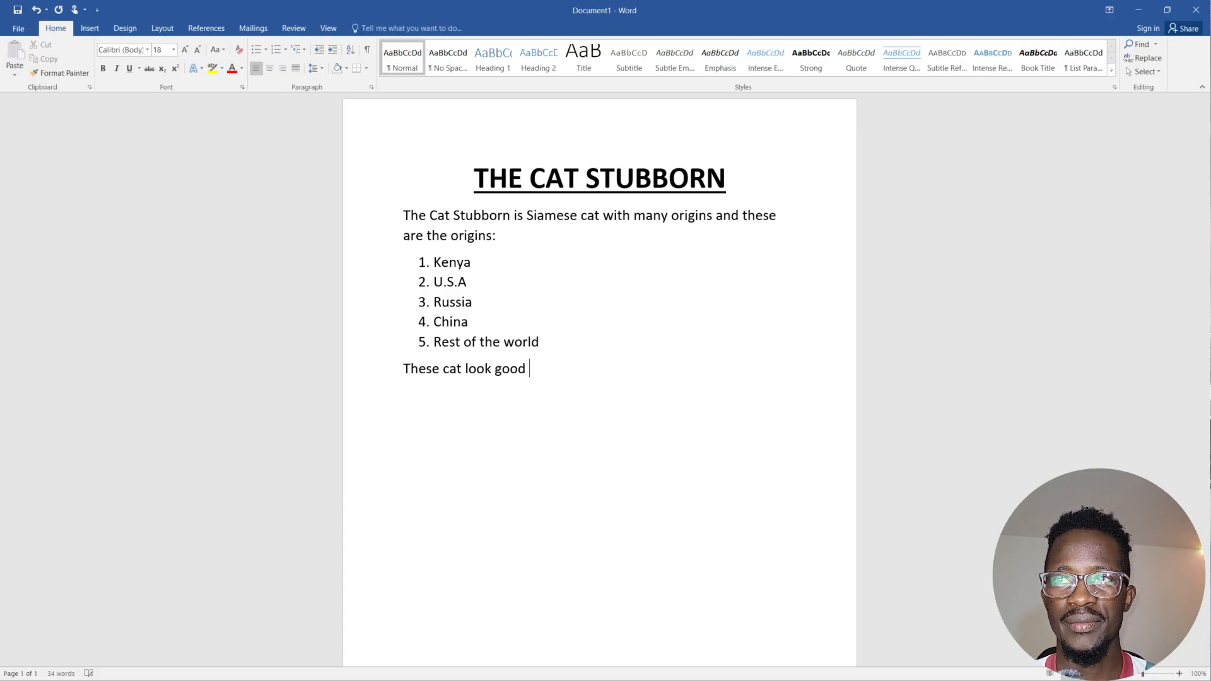
Continue the sentence after "good" with the misspelled word ",beautllfull".
{"action": "type", "text": ","}
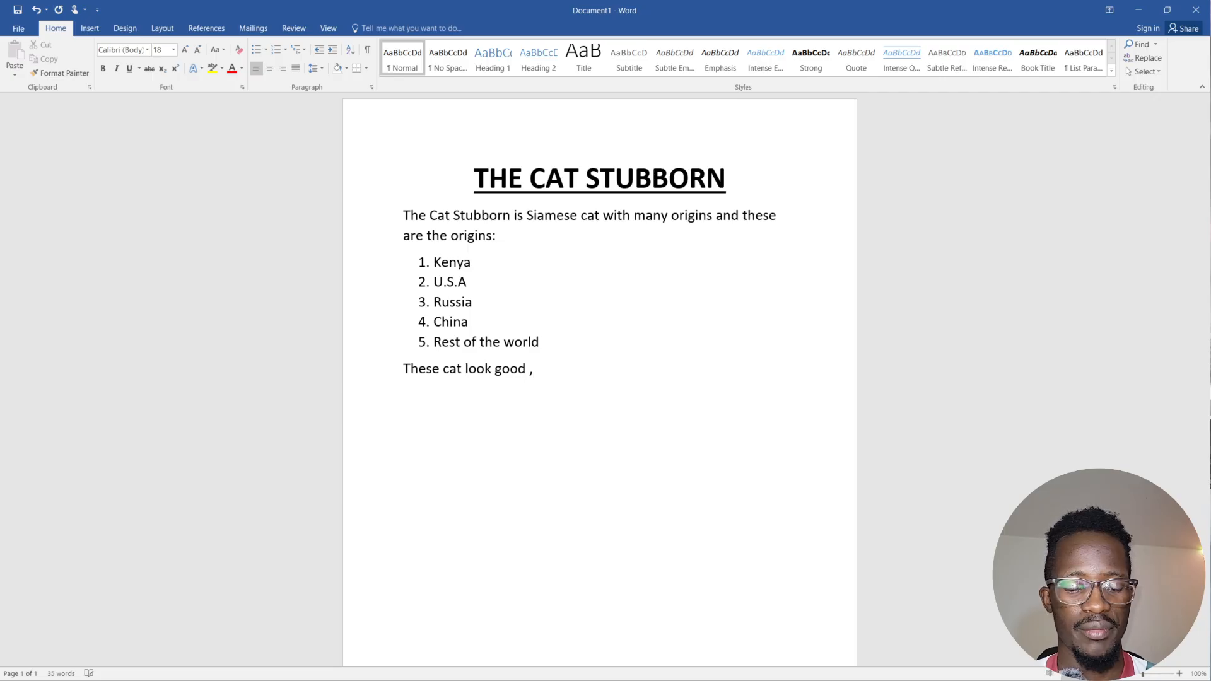
{"action": "type", "text": "beau"}
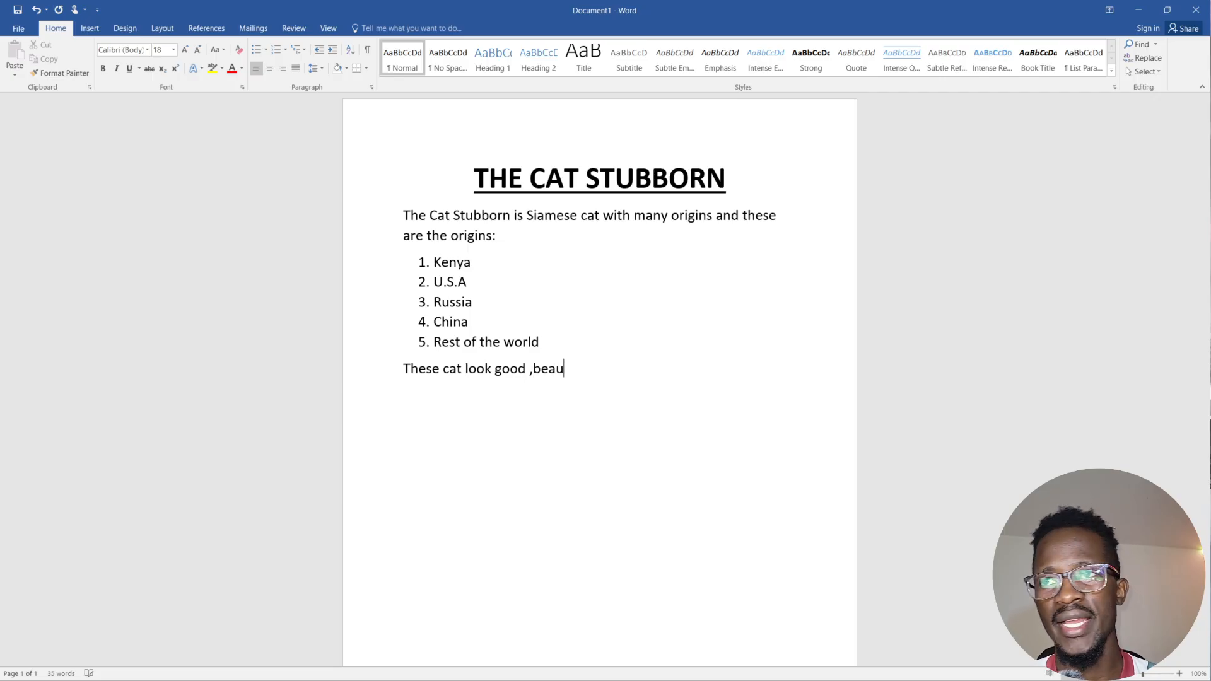
{"action": "type", "text": "t"}
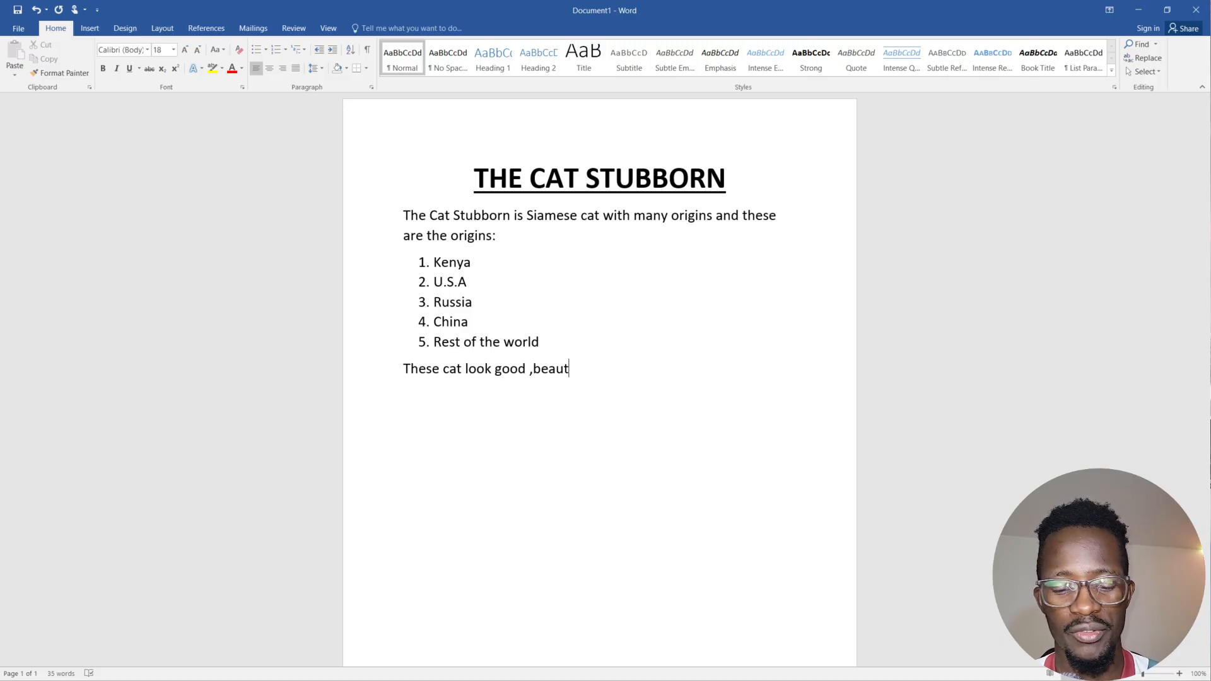
{"action": "type", "text": "llf"}
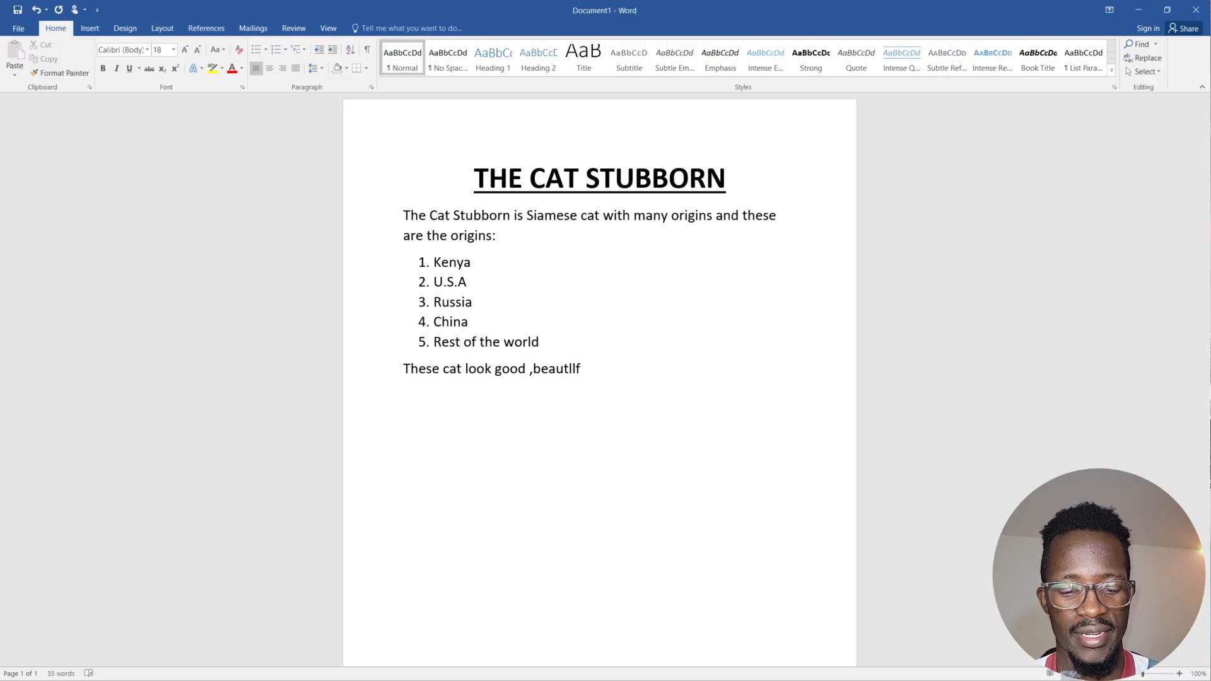
{"action": "type", "text": "ull"}
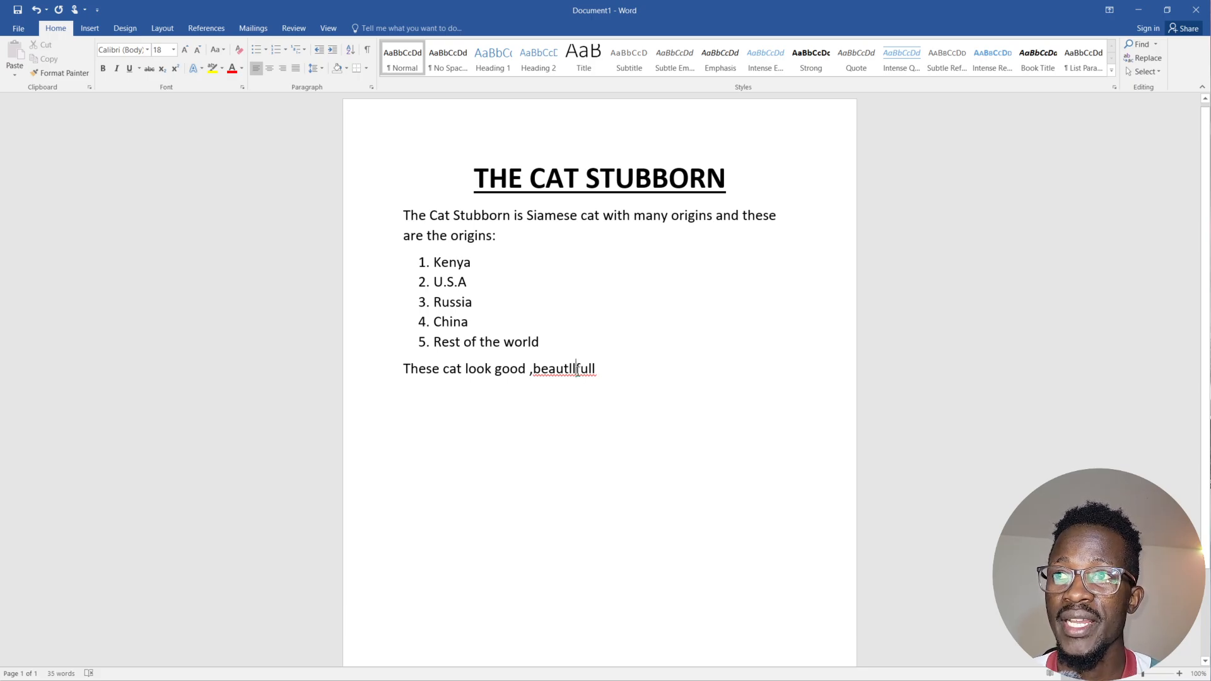
Check the spelling suggestions for "beautllfull", dismiss them, and delete the end of the word back to "beaut".
{"action": "right_click", "coordinate": [578, 371]}
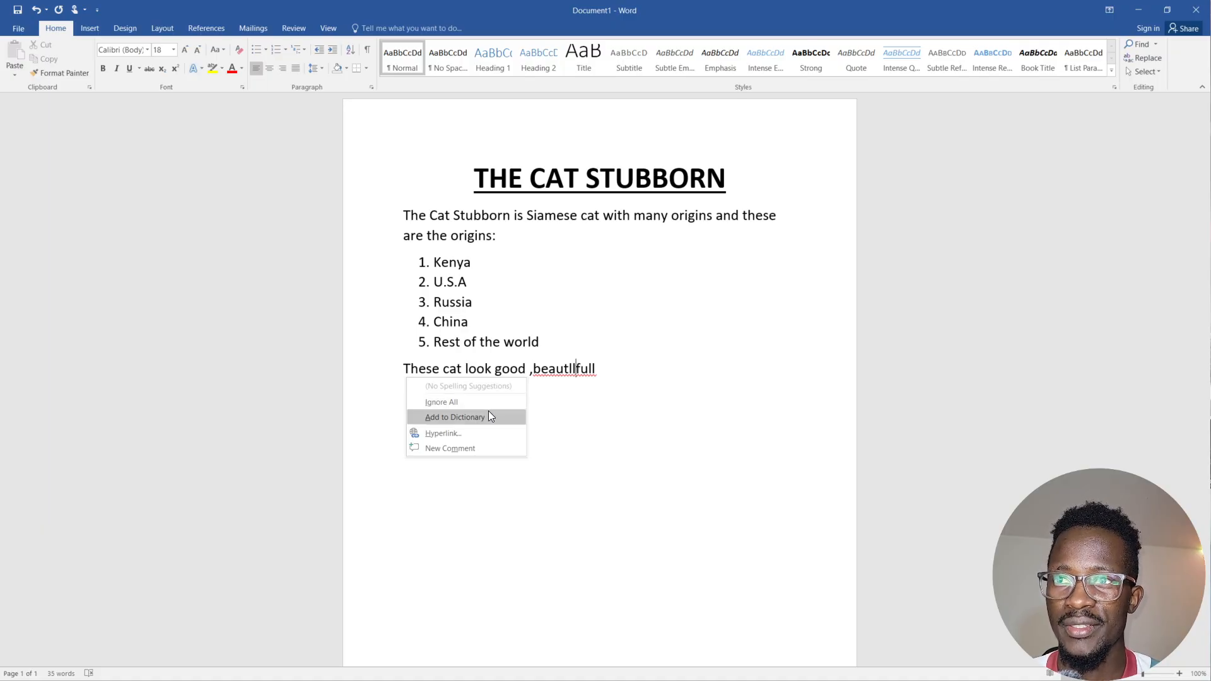
{"action": "left_click", "coordinate": [595, 373]}
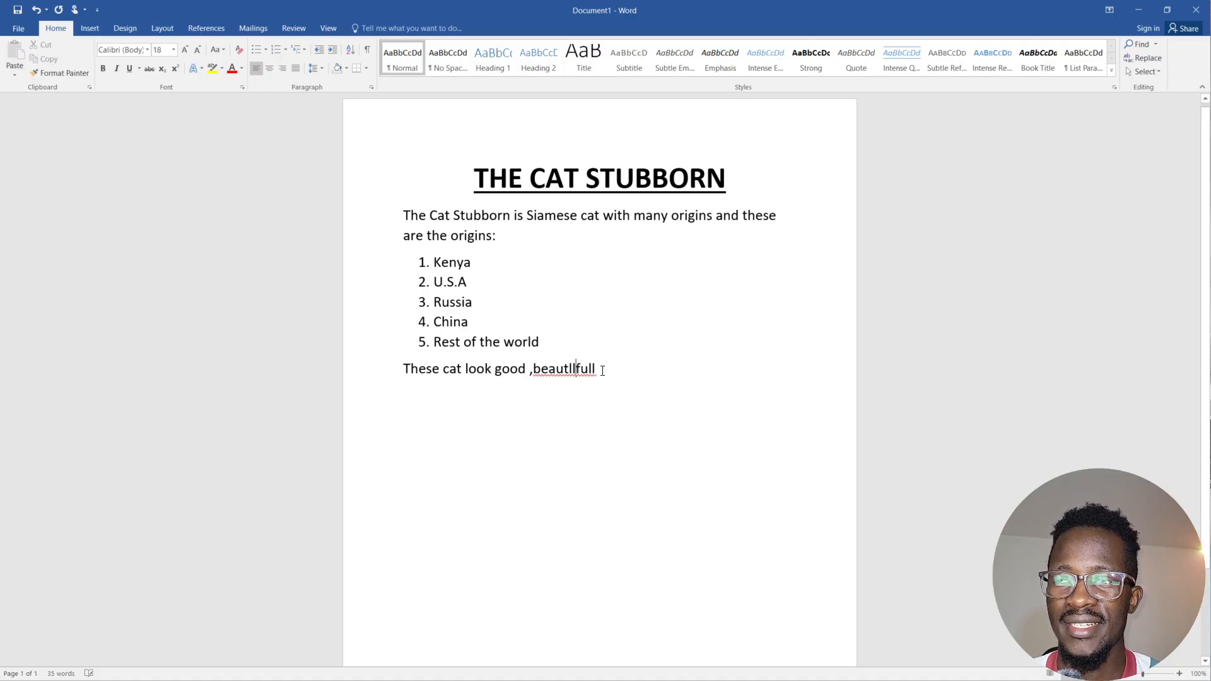
{"action": "key", "text": "BackSpace"}
{"action": "key", "text": "BackSpace"}
{"action": "key", "text": "BackSpace"}
{"action": "key", "text": "BackSpace"}
{"action": "key", "text": "BackSpace"}
{"action": "key", "text": "BackSpace"}
{"action": "key", "text": "BackSpace"}
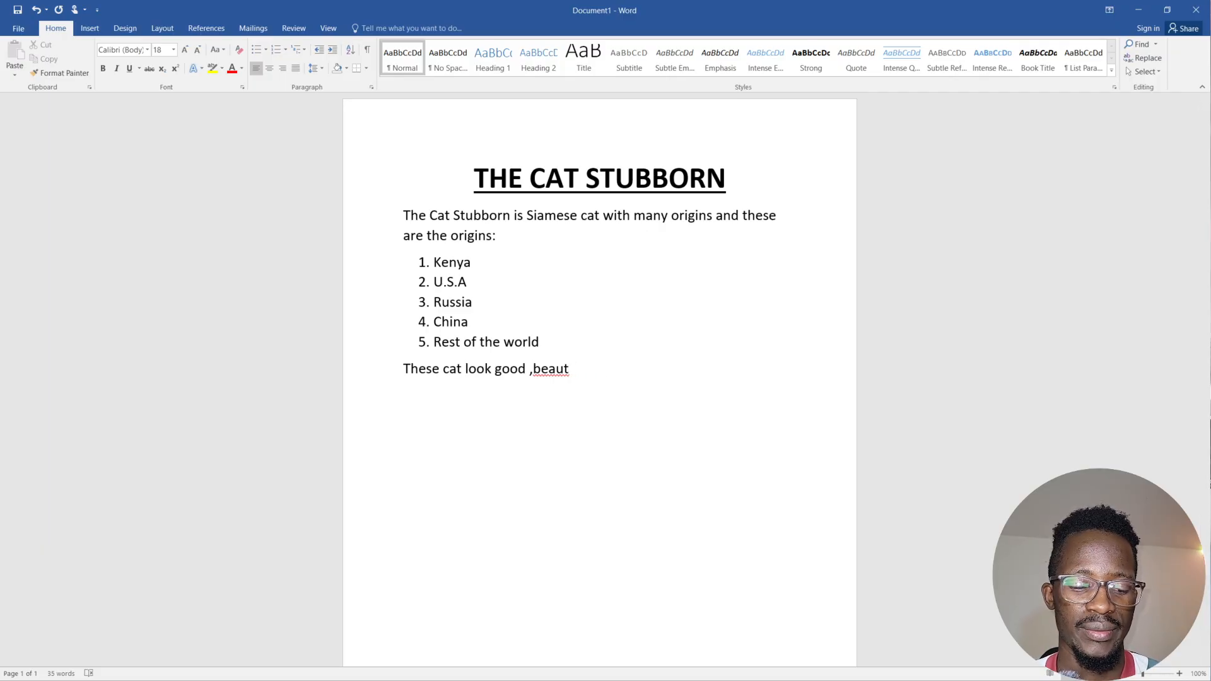
Extend "beaut" to "beautfel" and replace the misspelled word with the spelling suggestion "beautiful".
{"action": "type", "text": "fel"}
{"action": "key", "text": "BackSpace"}
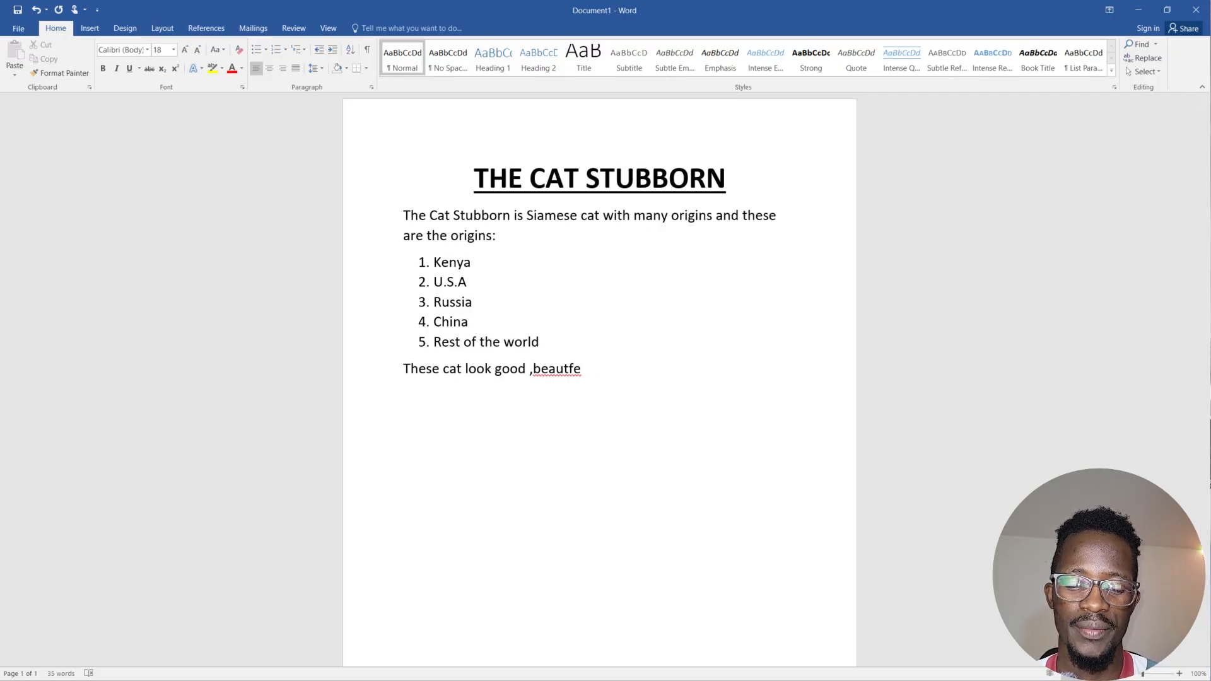
{"action": "type", "text": "ll"}
{"action": "key", "text": "BackSpace"}
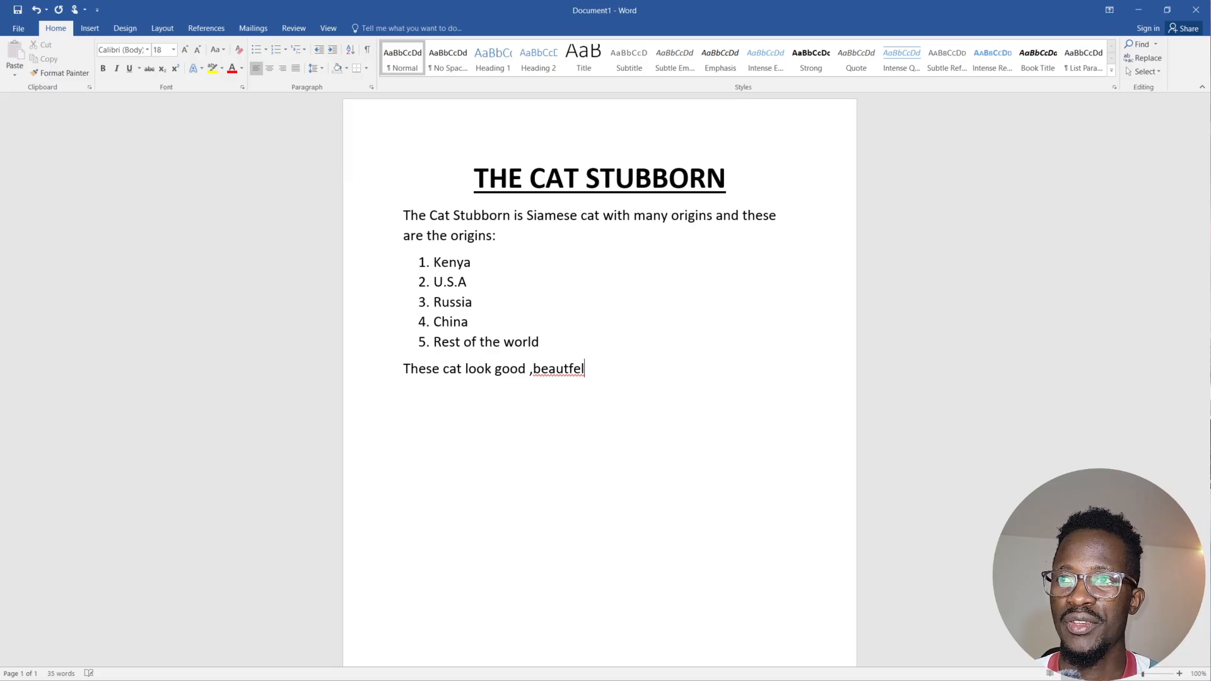
{"action": "right_click", "coordinate": [547, 379]}
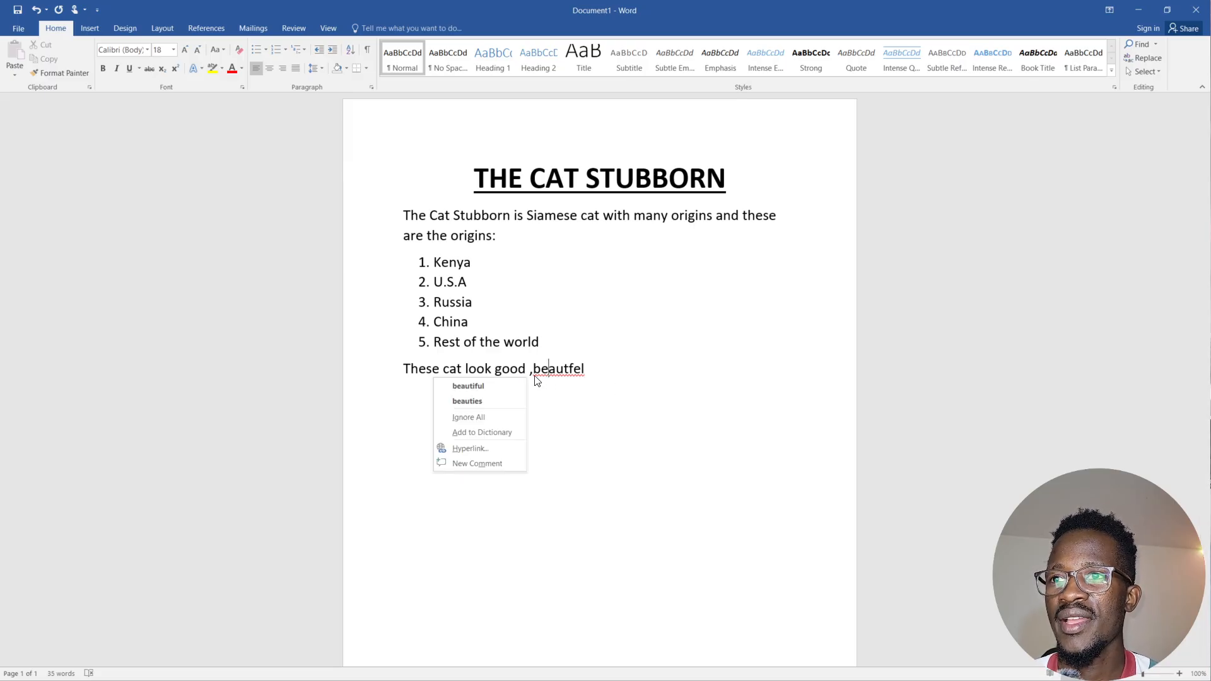
{"action": "left_click", "coordinate": [493, 387]}
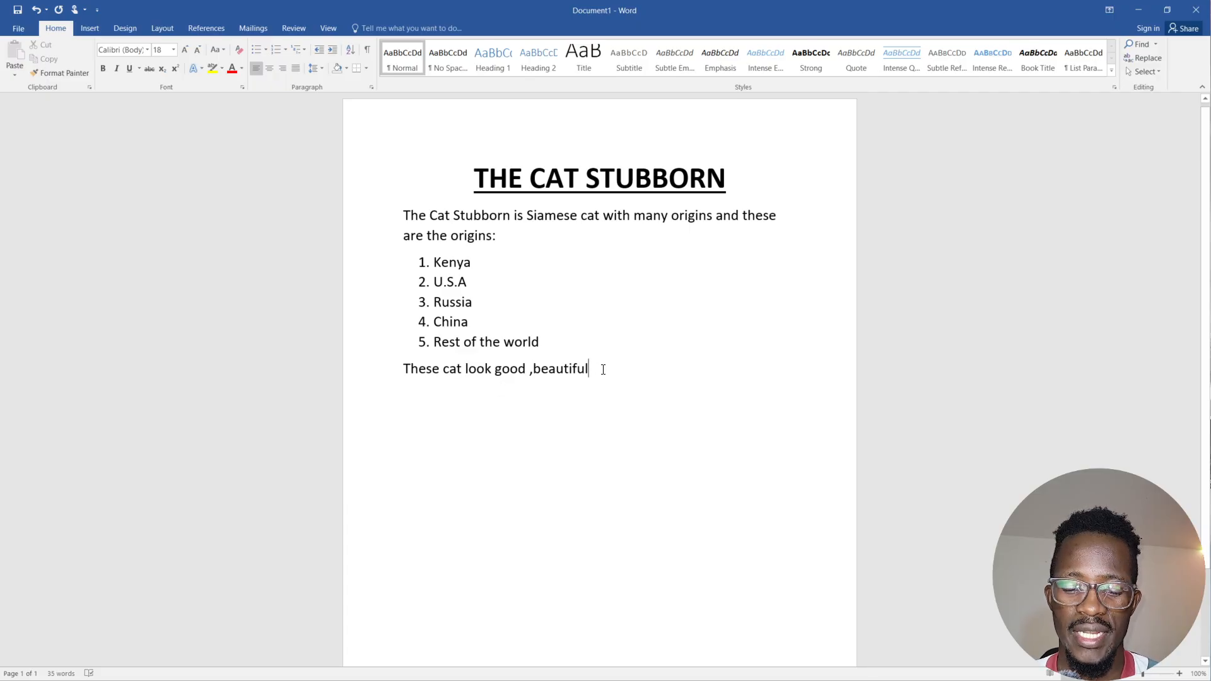
Complete the sentence after "beautiful" with "and adorable".
{"action": "type", "text": "and"}
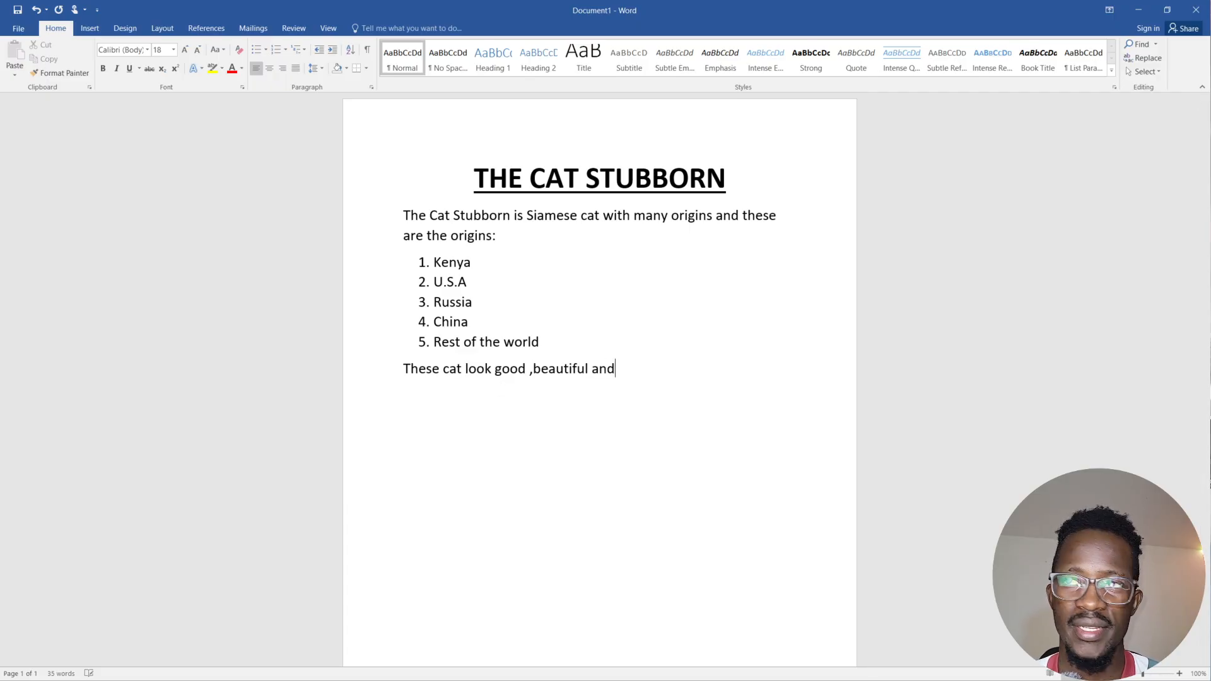
{"action": "type", "text": " adot"}
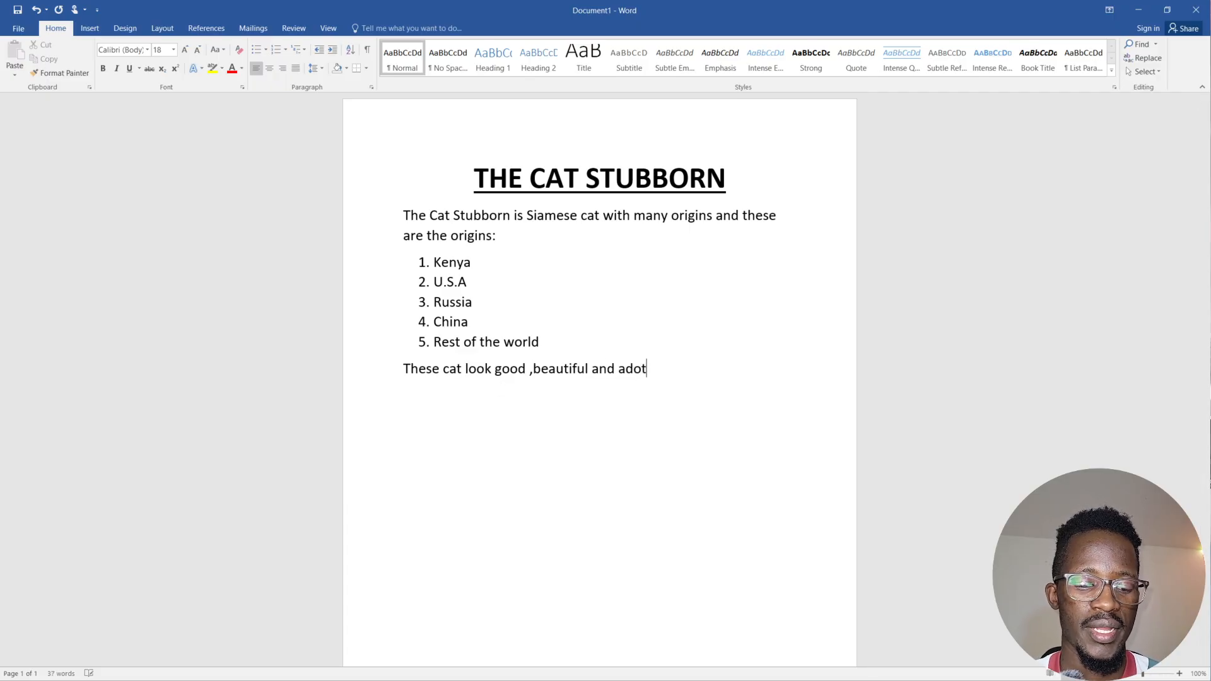
{"action": "key", "text": "BackSpace"}
{"action": "type", "text": "rable"}
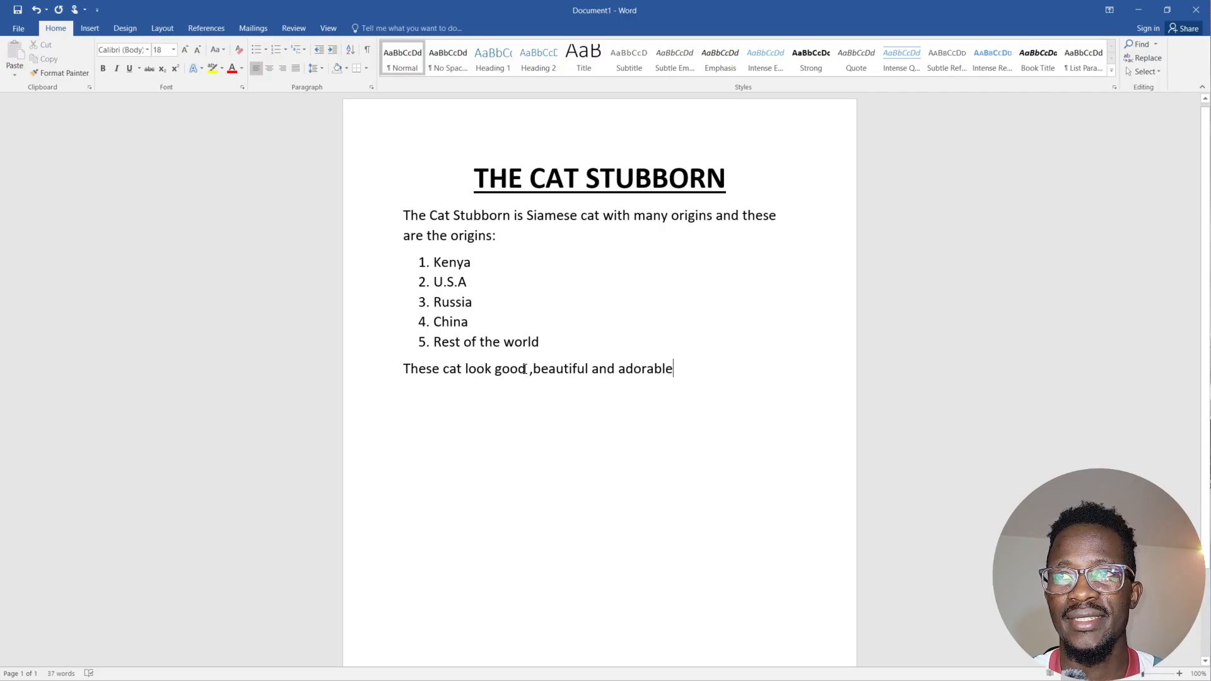
Change the font color of the word "good" in the closing sentence to standard red.
{"action": "left_click_drag", "start_coordinate": [524, 369], "coordinate": [495, 372]}
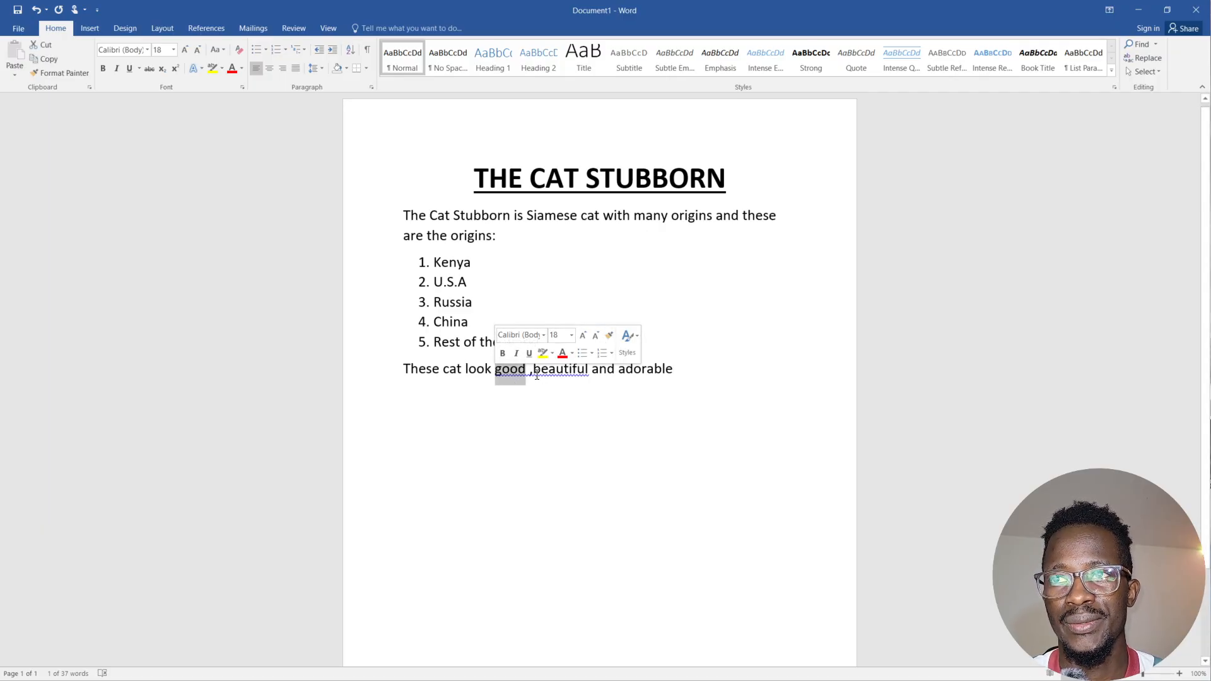
{"action": "left_click", "coordinate": [573, 353]}
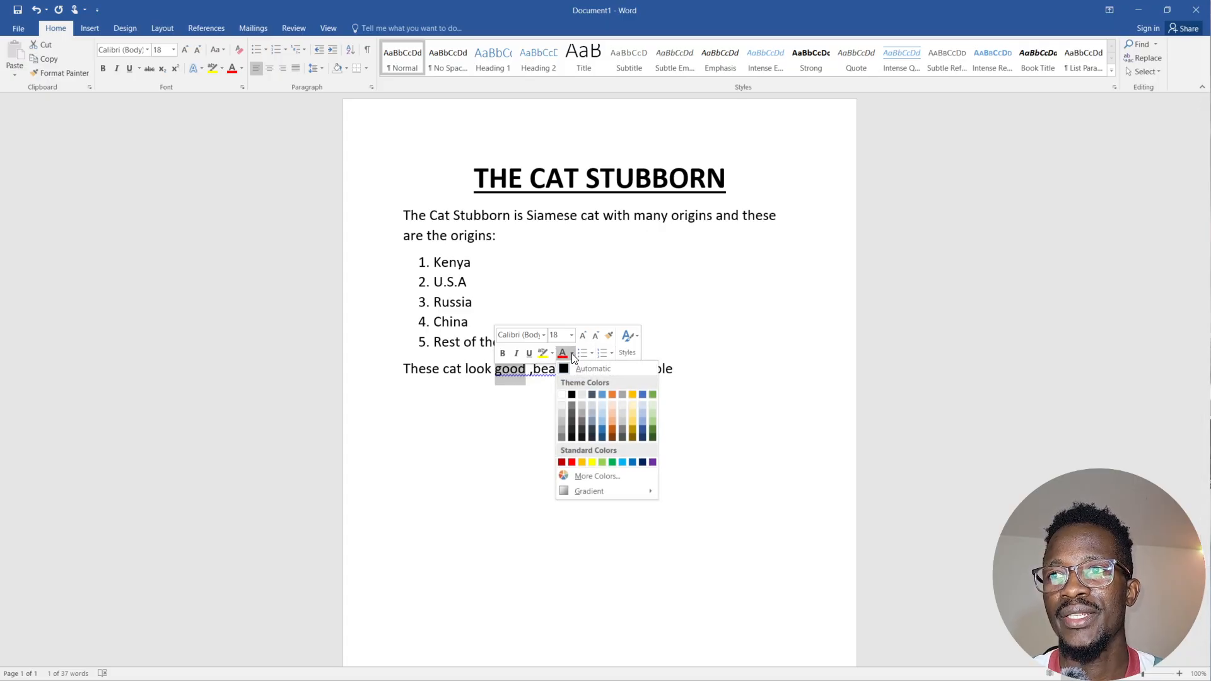
{"action": "left_click", "coordinate": [572, 462]}
{"action": "left_click", "coordinate": [541, 369]}
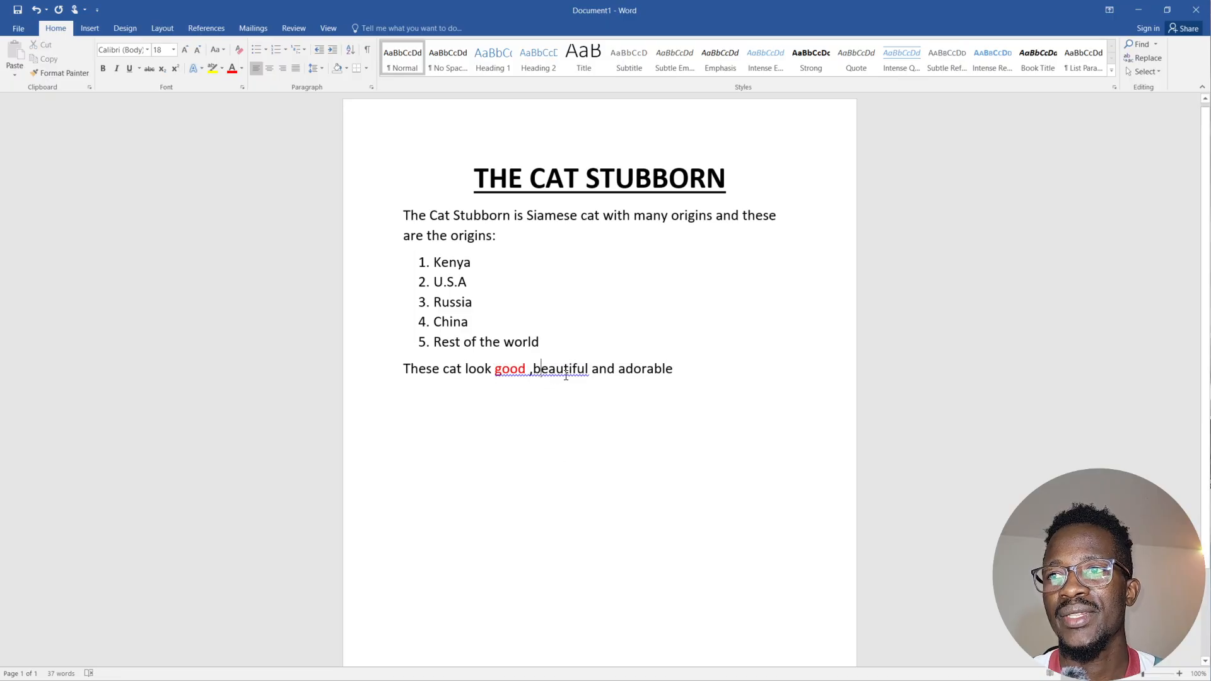
Apply the same red font color to the word "beautiful" in the closing sentence.
{"action": "left_click_drag", "start_coordinate": [588, 371], "coordinate": [534, 374]}
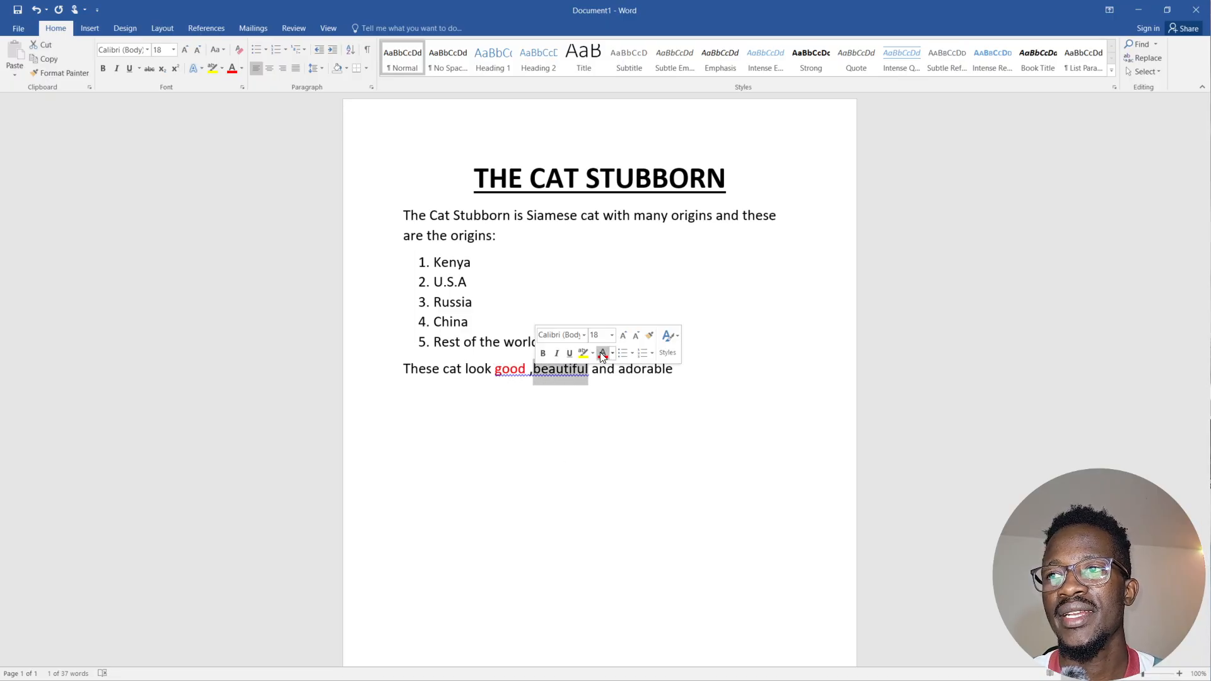
{"action": "left_click", "coordinate": [603, 354]}
{"action": "left_click", "coordinate": [607, 369]}
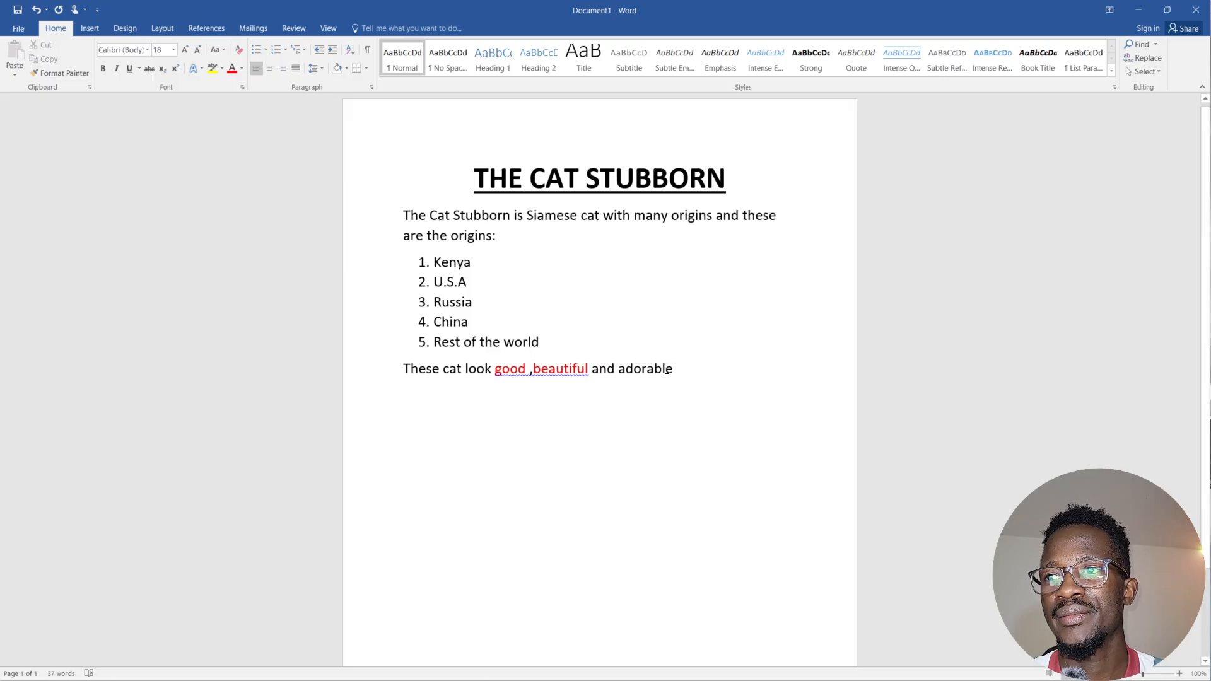
Change the font color of the word "adorable" at the end of the sentence to standard green.
{"action": "left_click_drag", "start_coordinate": [675, 370], "coordinate": [621, 367]}
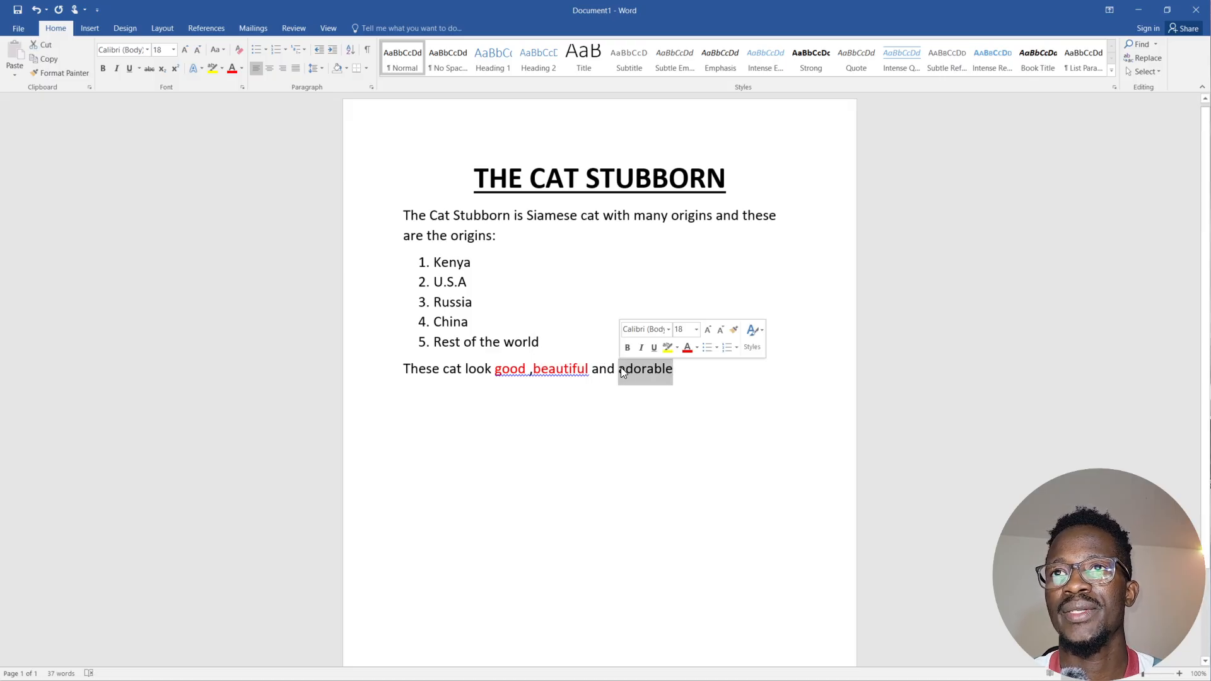
{"action": "left_click", "coordinate": [240, 67]}
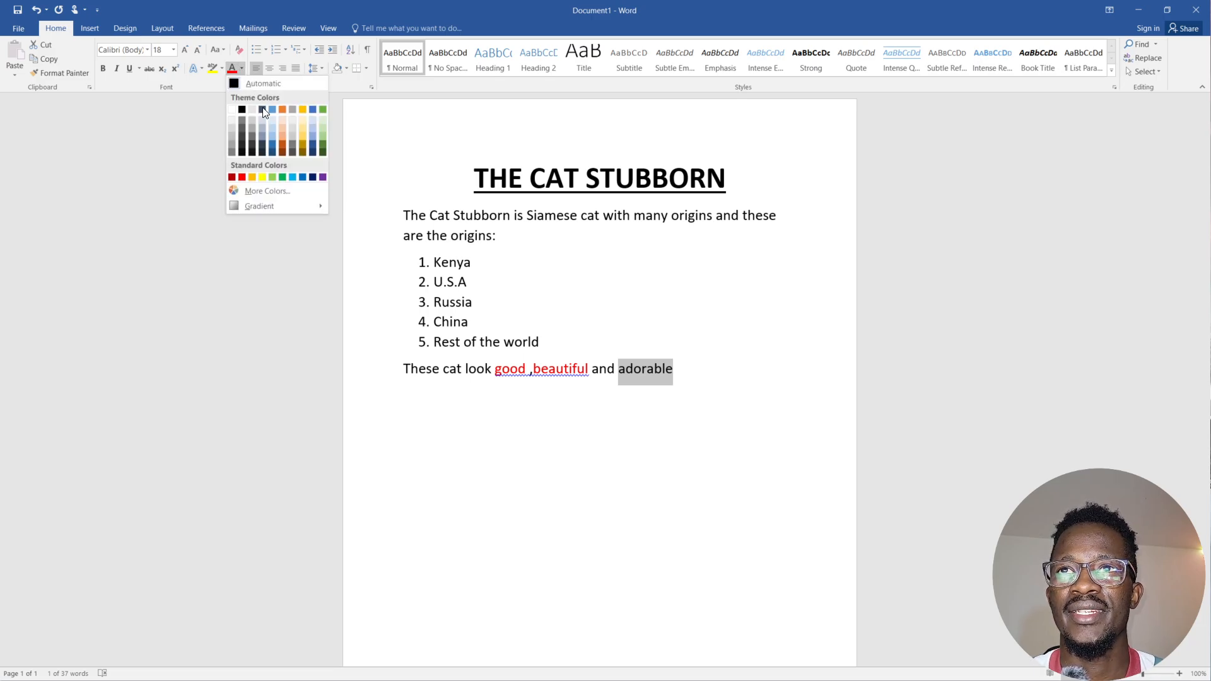
{"action": "left_click", "coordinate": [282, 176]}
{"action": "left_click", "coordinate": [694, 371]}
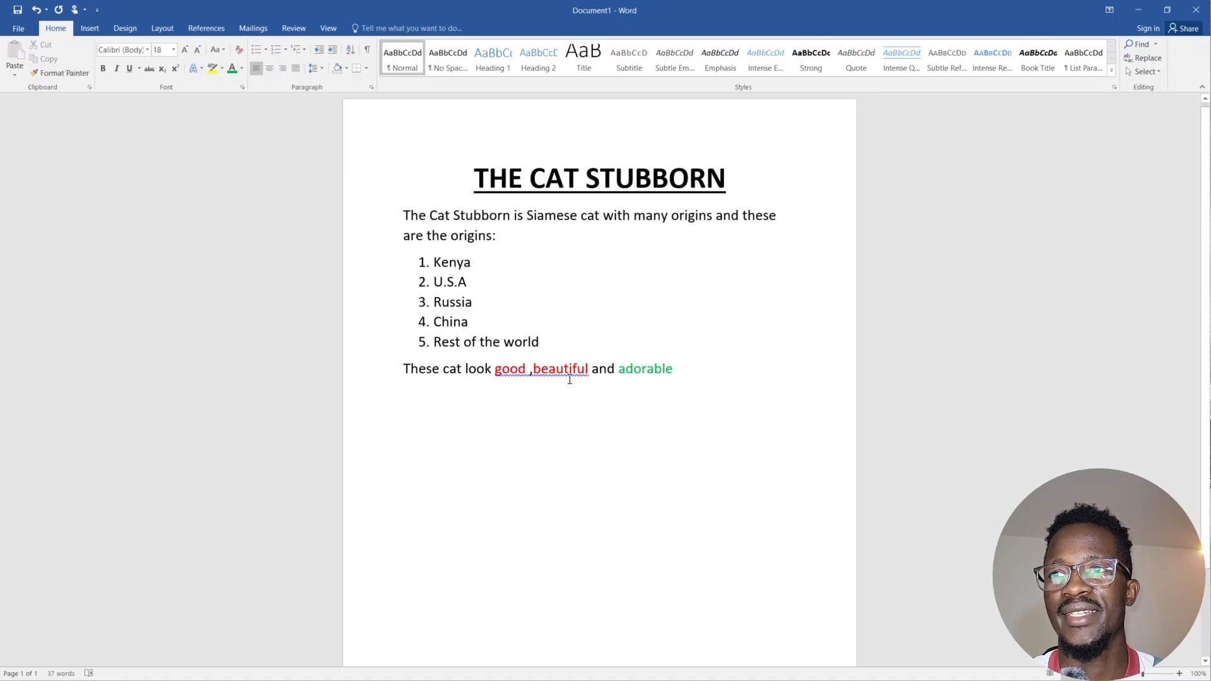
Accept the grammar suggestion "good, beautiful" and change the font color of "beautiful" to the light blue theme color.
{"action": "right_click", "coordinate": [542, 376]}
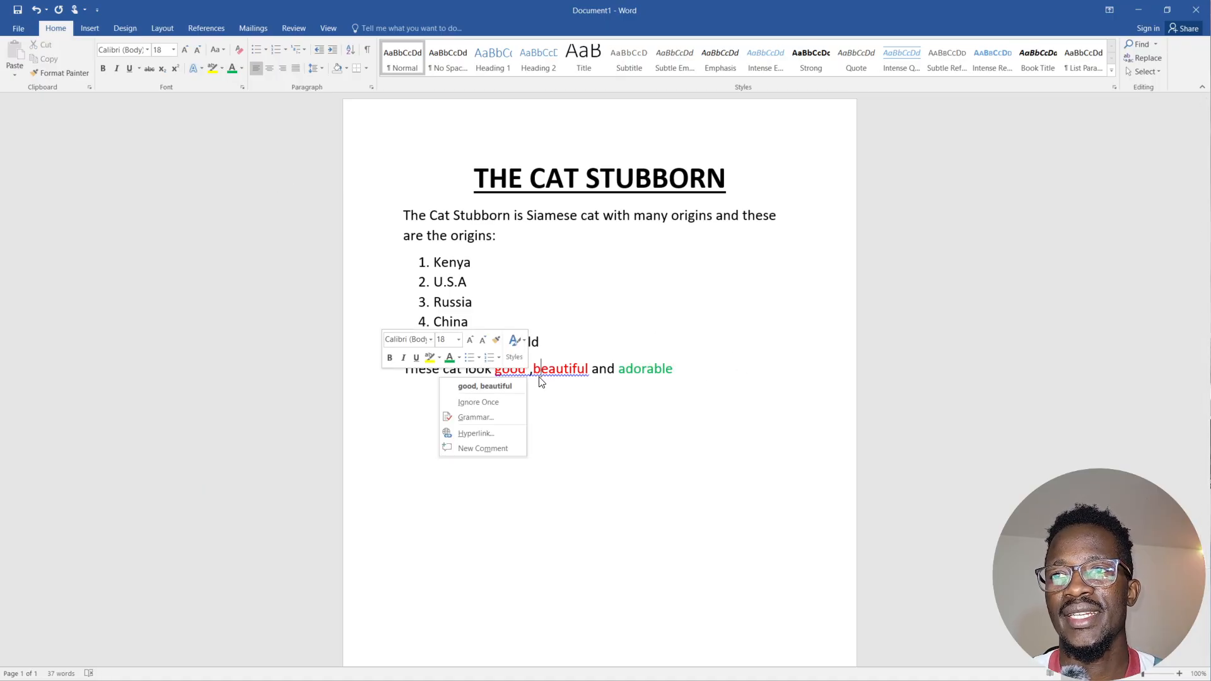
{"action": "left_click", "coordinate": [504, 388]}
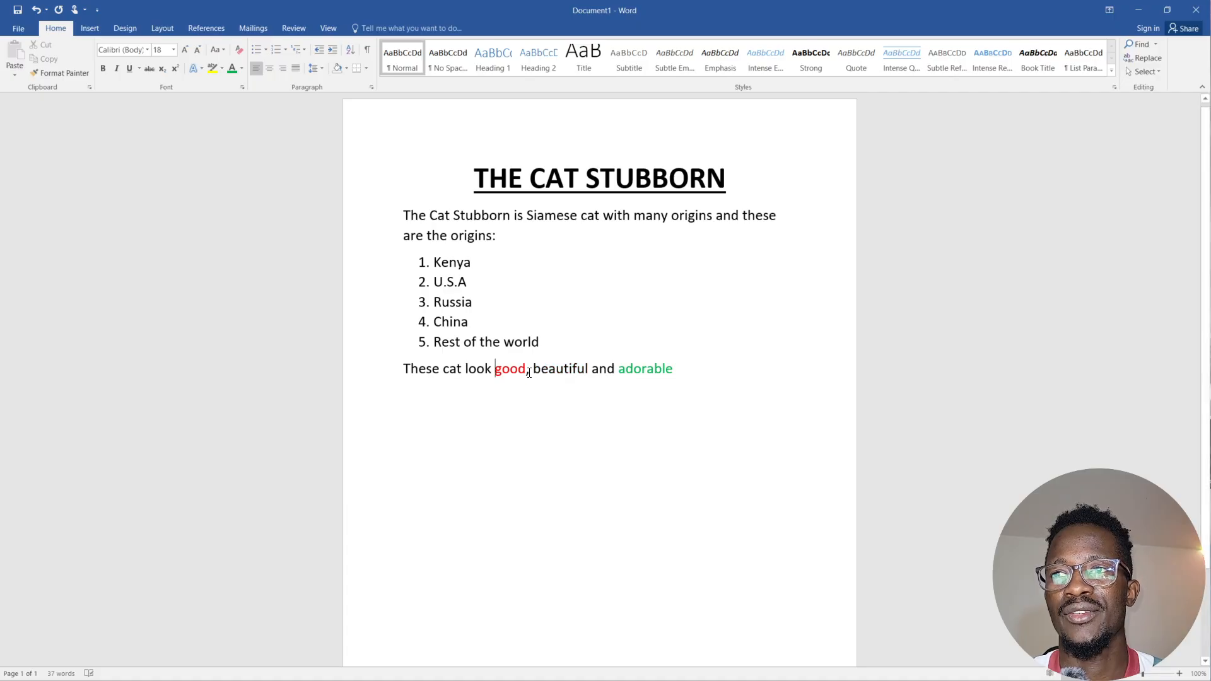
{"action": "double_click", "coordinate": [589, 370]}
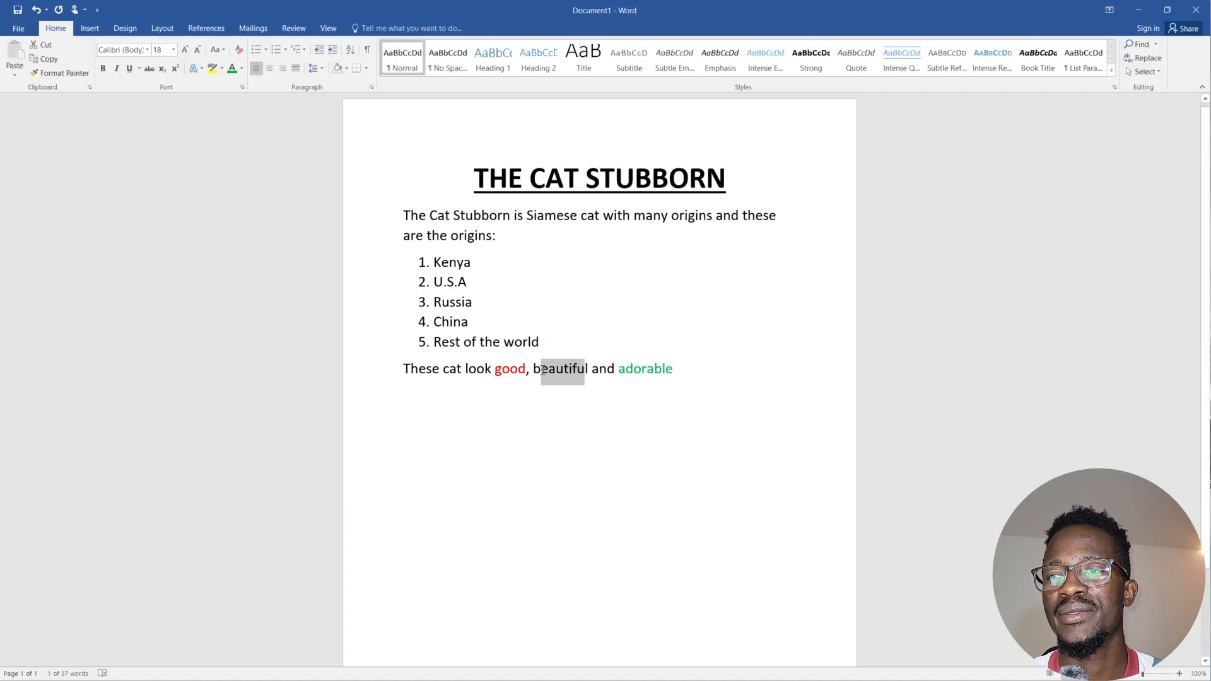
{"action": "left_click_drag", "start_coordinate": [588, 370], "coordinate": [532, 371]}
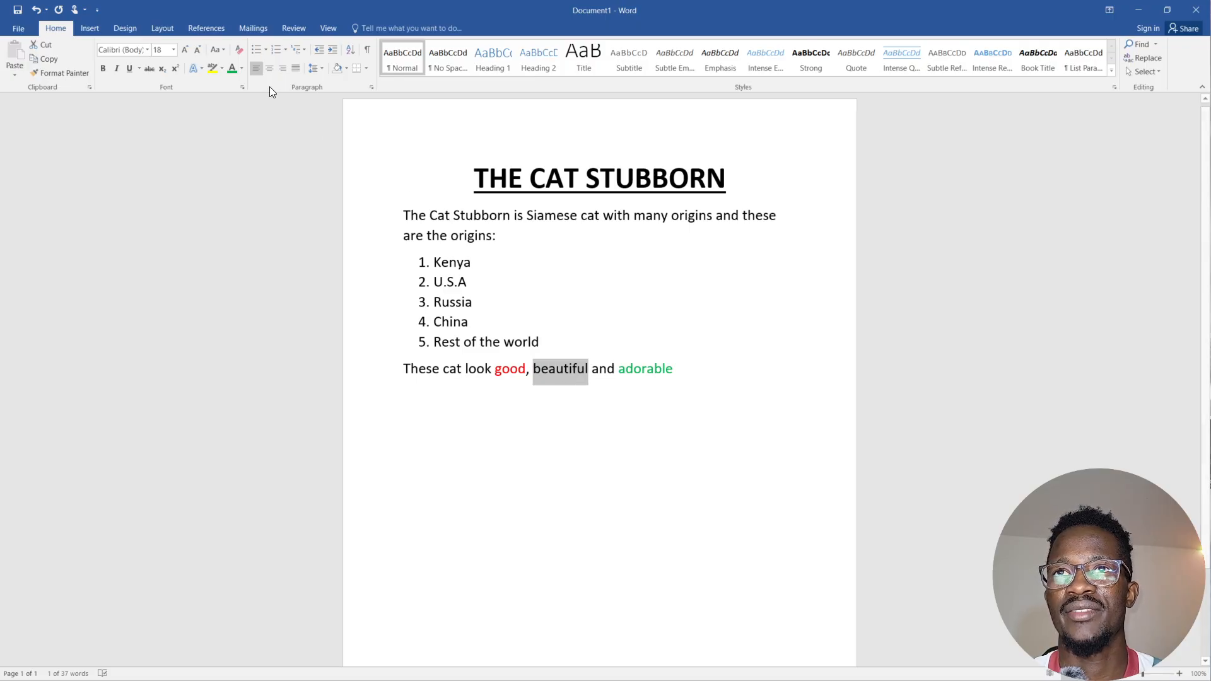
{"action": "left_click", "coordinate": [240, 67]}
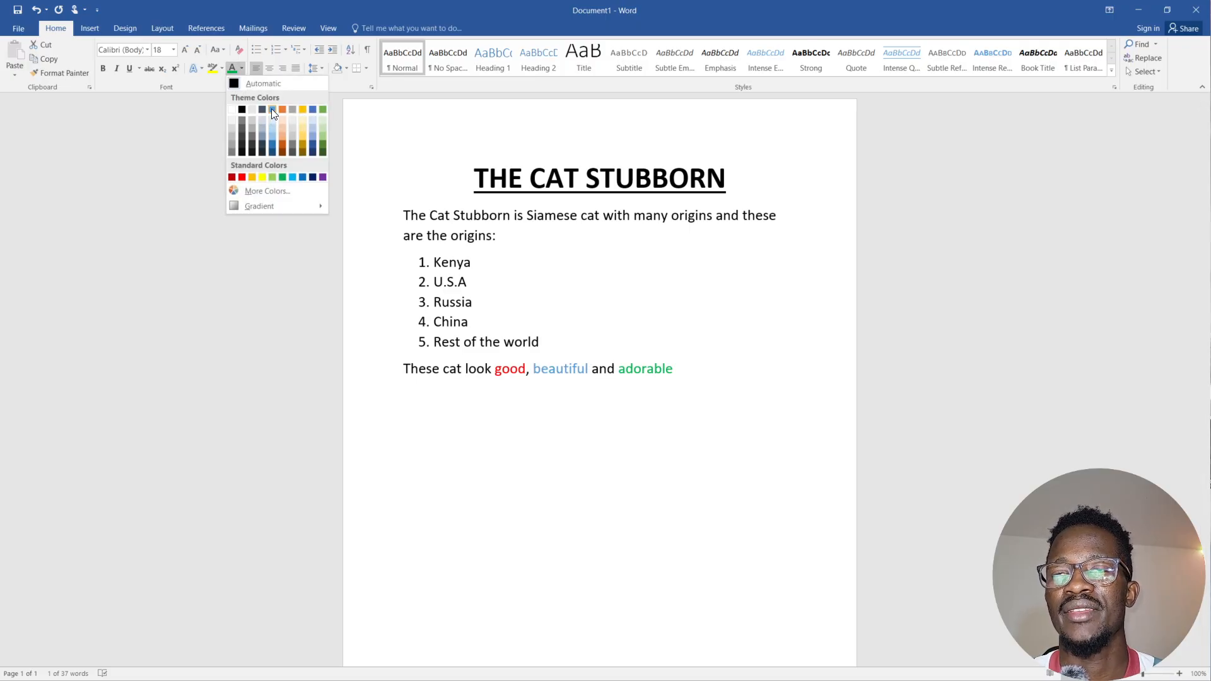
{"action": "left_click", "coordinate": [271, 109]}
{"action": "left_click", "coordinate": [712, 368]}
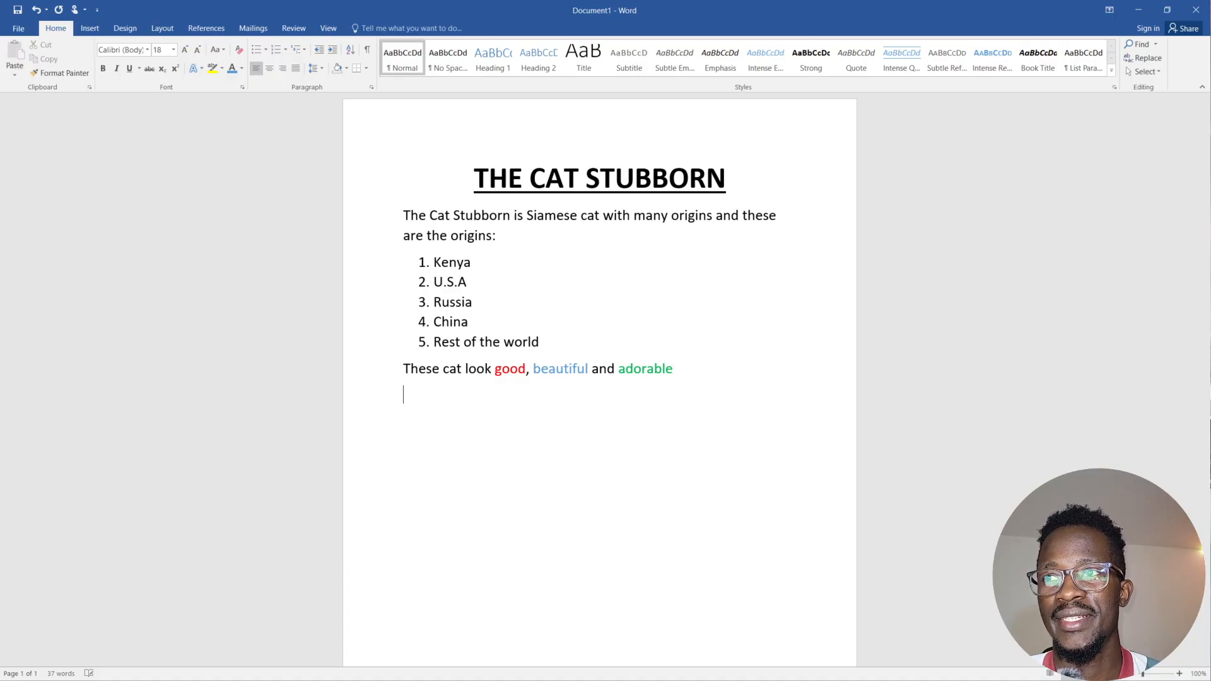
{"action": "type", "text": "rt"}
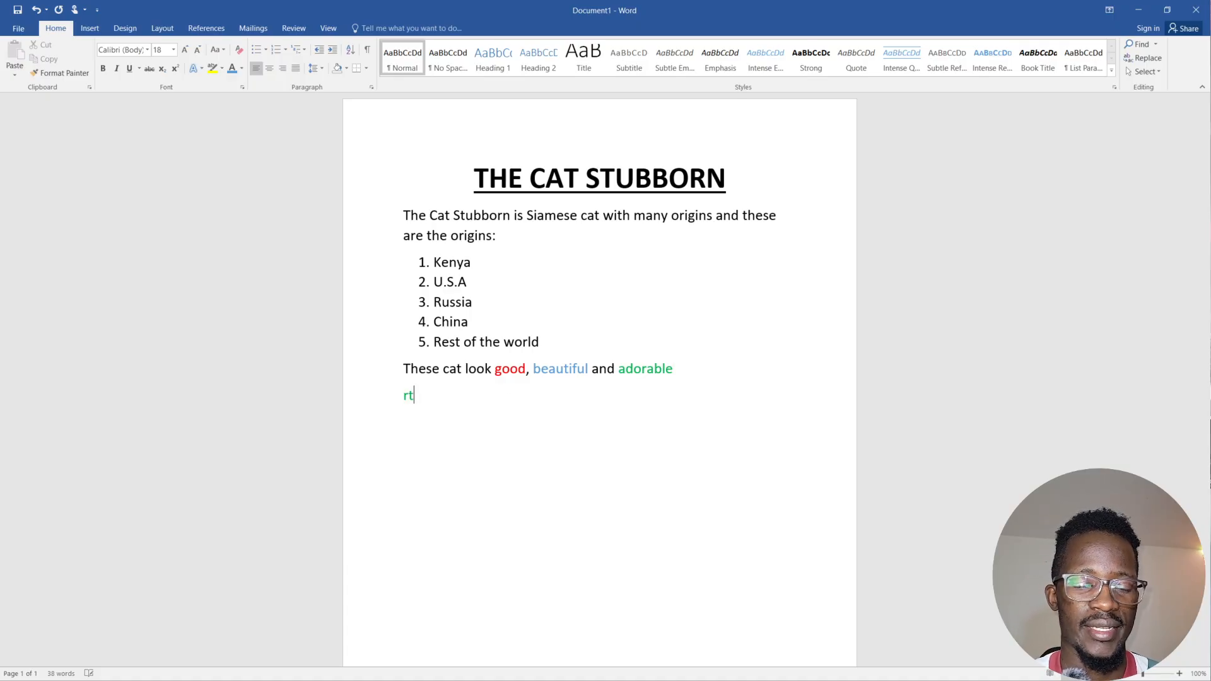
{"action": "key", "text": "BackSpace"}
{"action": "key", "text": "BackSpace"}
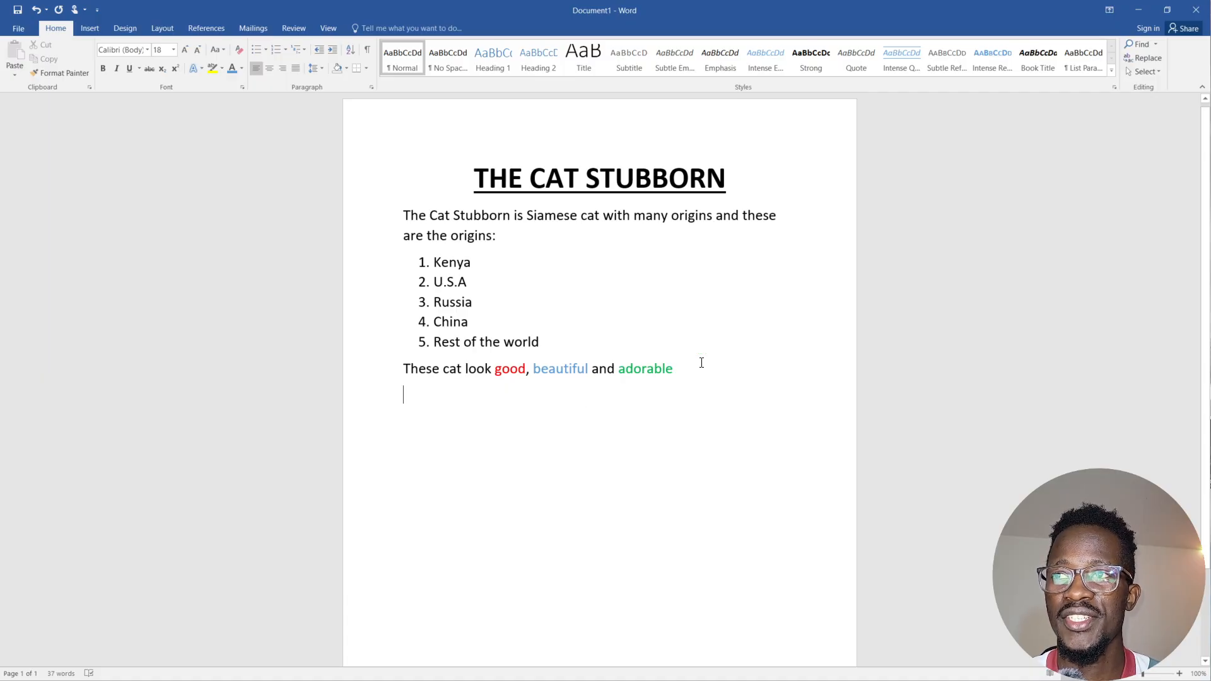
Add a period after "adorable" and change the font color of that period to black.
{"action": "left_click", "coordinate": [674, 370]}
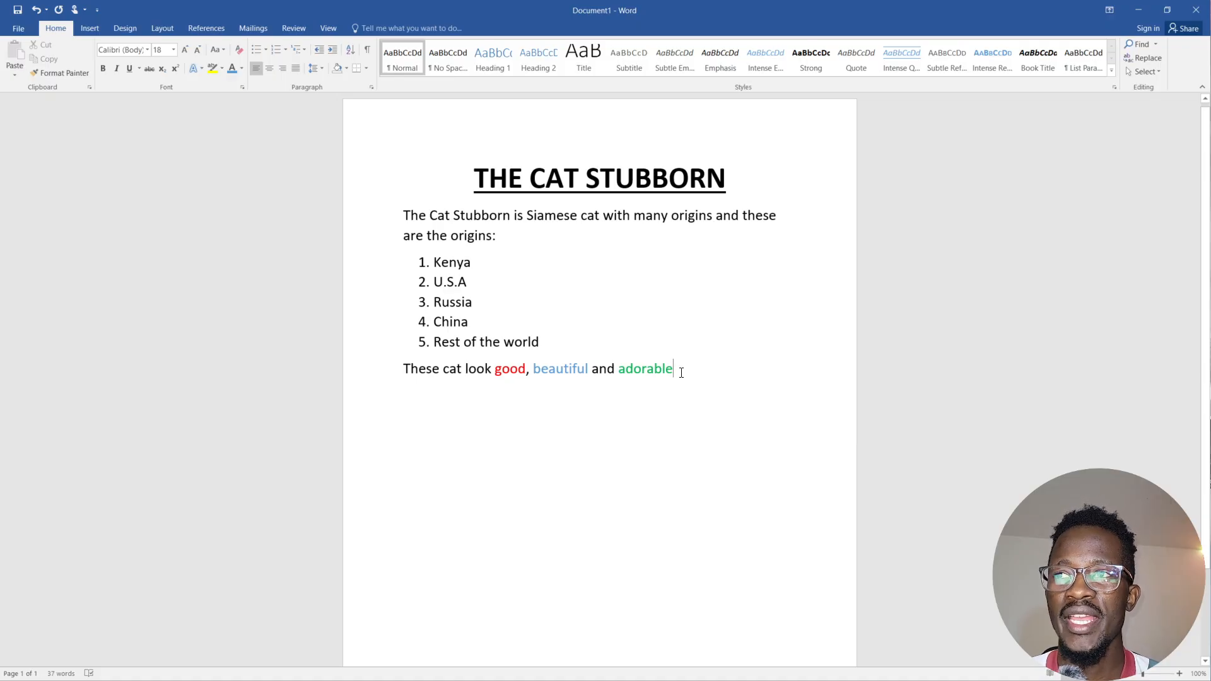
{"action": "type", "text": "."}
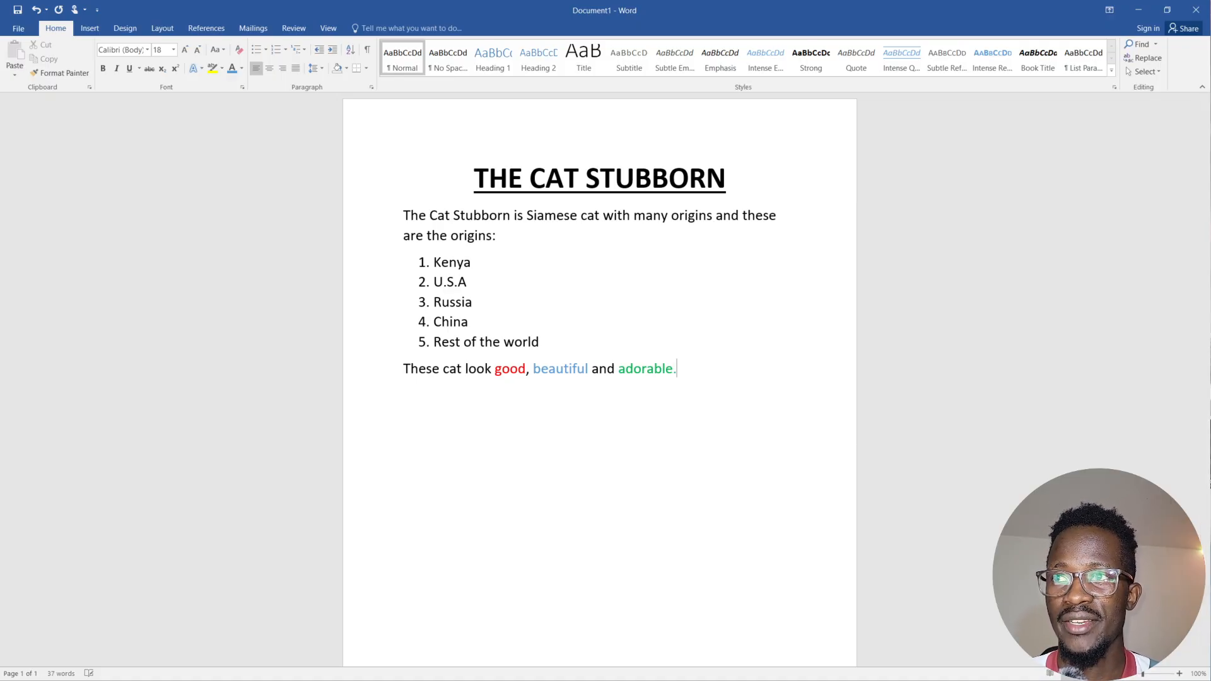
{"action": "double_click", "coordinate": [676, 374]}
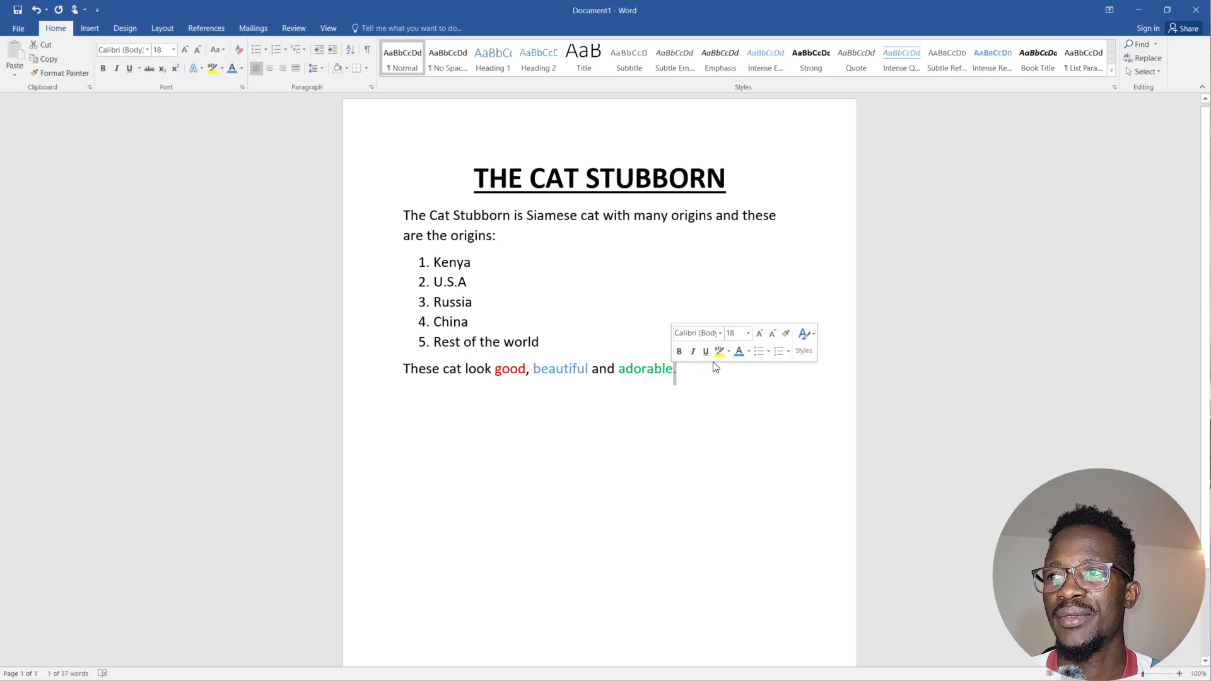
{"action": "left_click", "coordinate": [746, 352]}
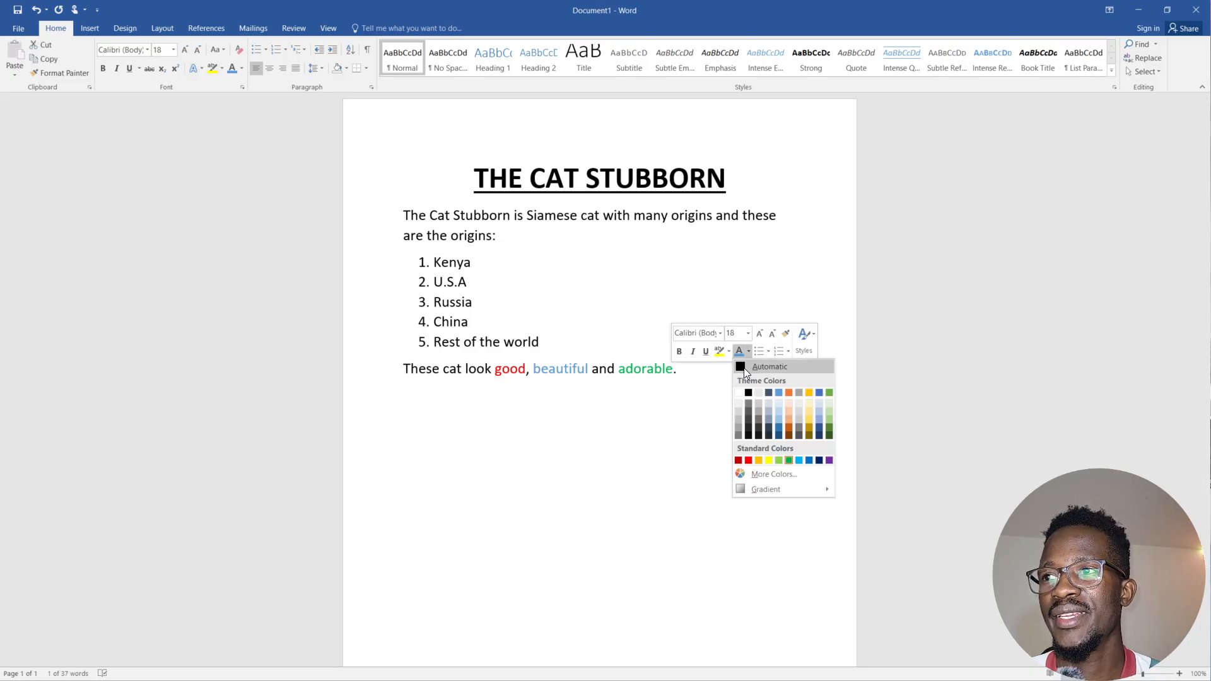
{"action": "left_click", "coordinate": [750, 393]}
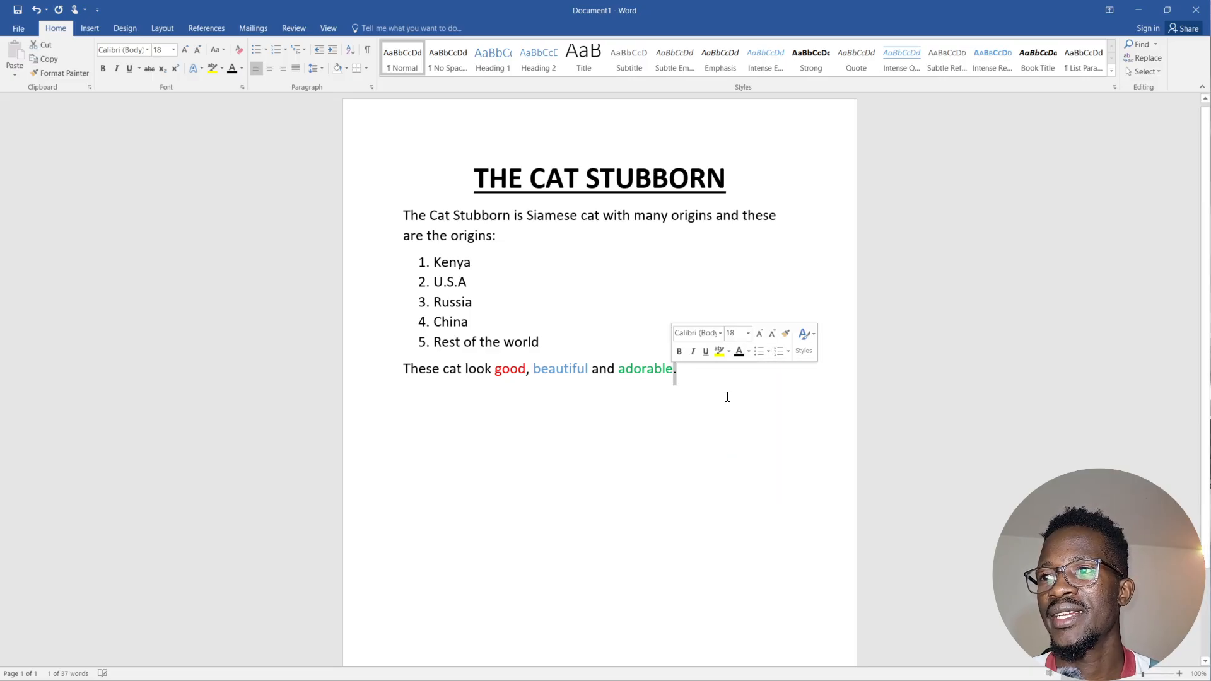
{"action": "left_click", "coordinate": [683, 377]}
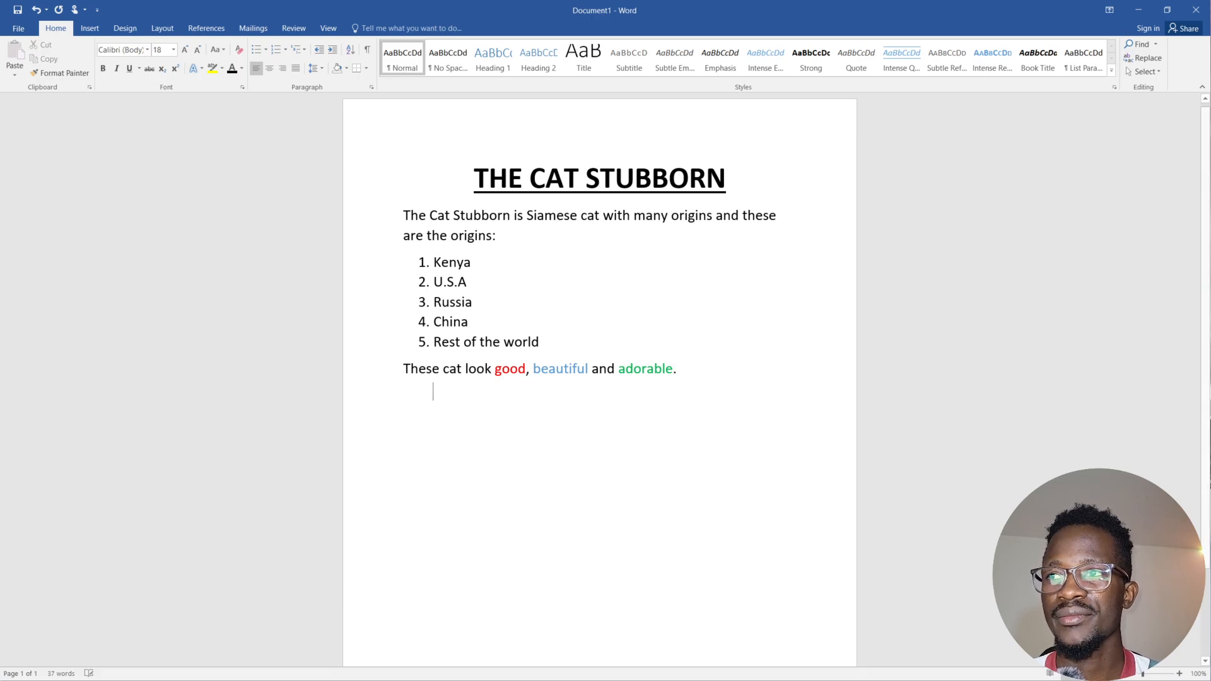
Start a new paragraph below the colored sentence with the text "They are fierce than".
{"action": "key", "text": "Return"}
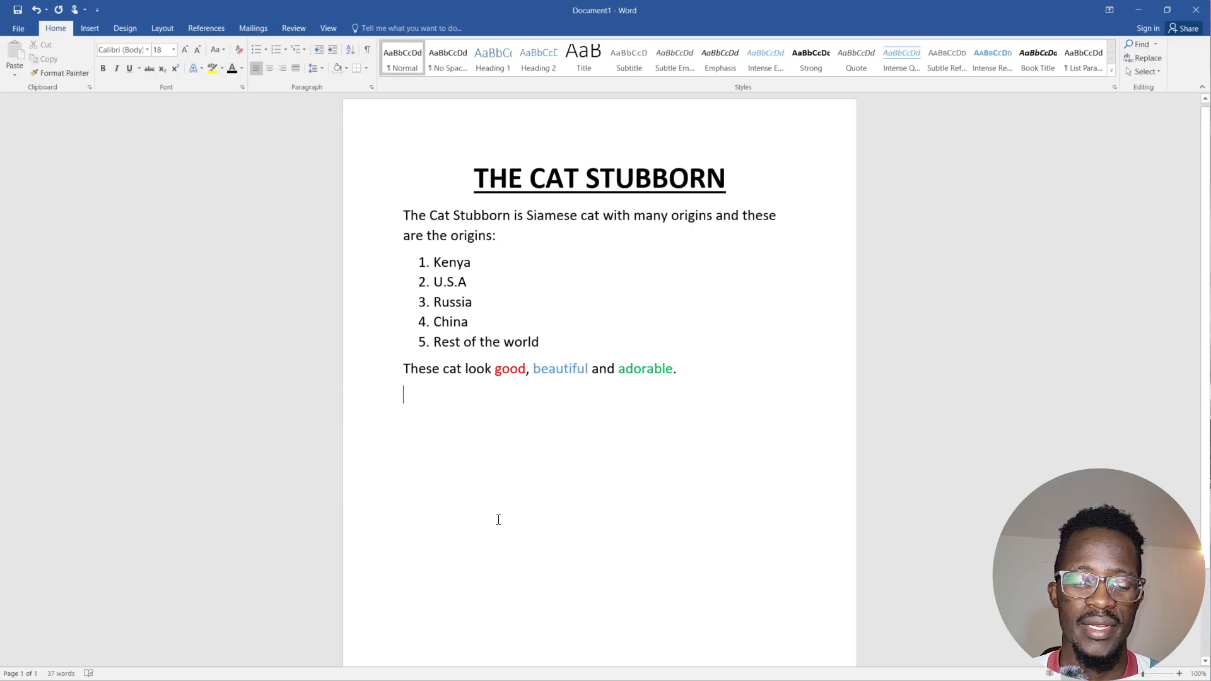
{"action": "type", "text": "They are "}
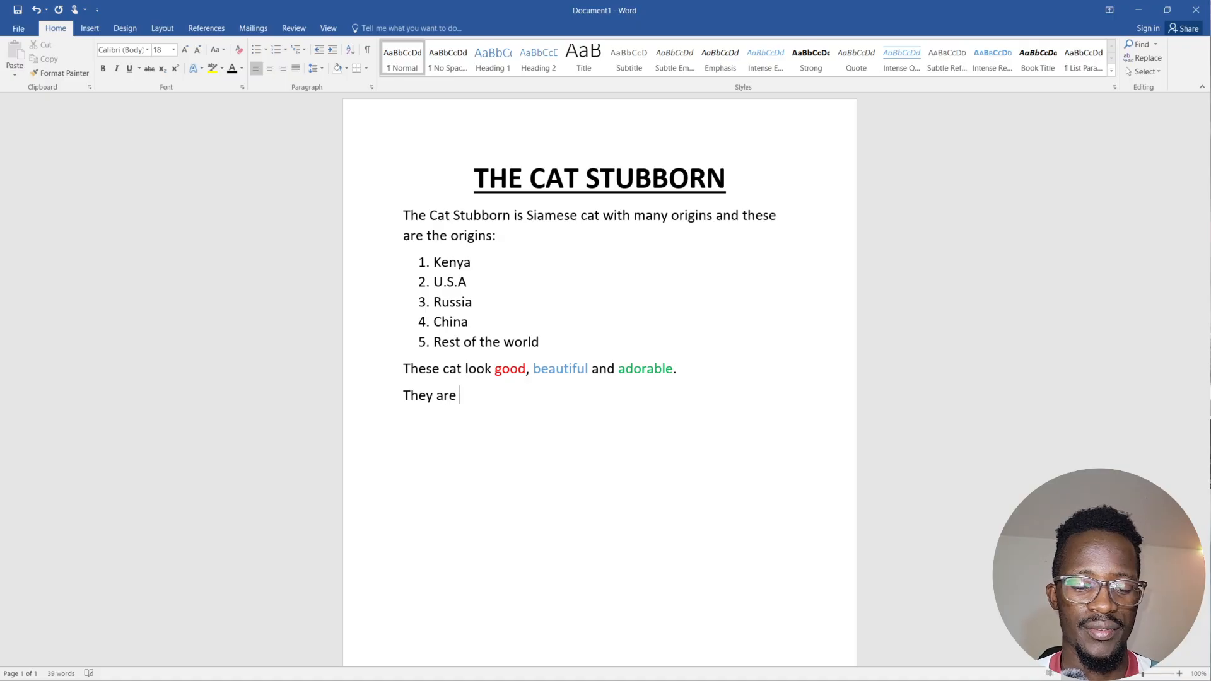
{"action": "type", "text": "fir="}
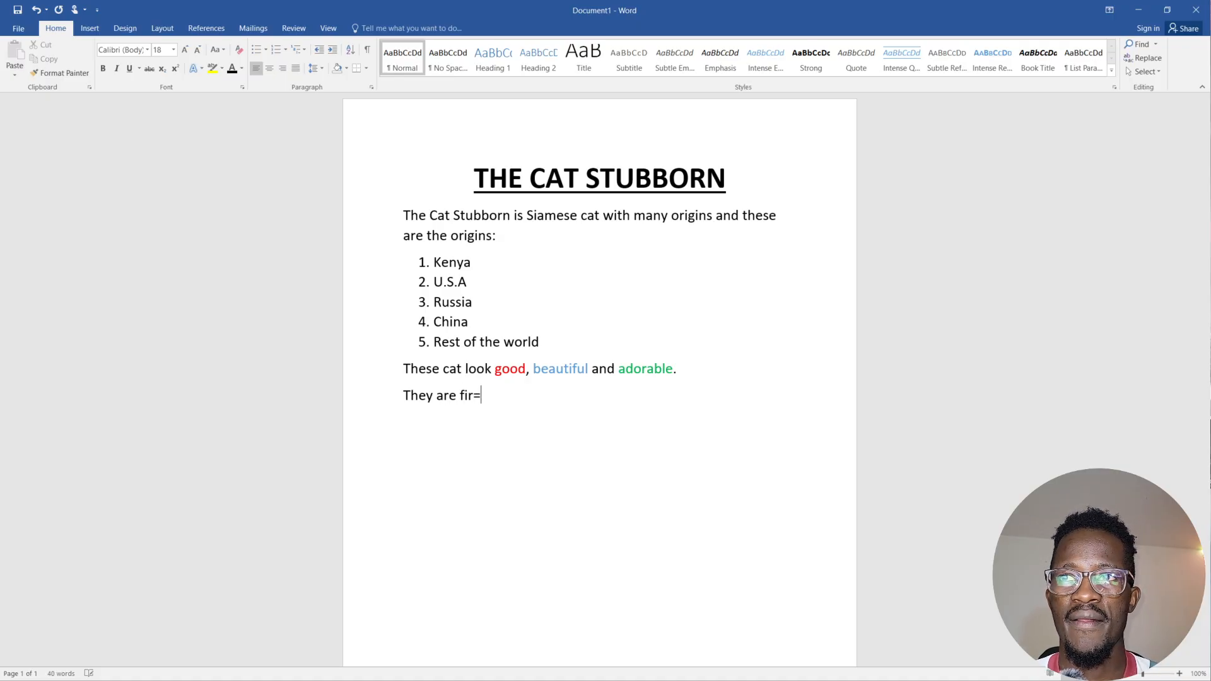
{"action": "key", "text": "BackSpace"}
{"action": "key", "text": "BackSpace"}
{"action": "type", "text": "er"}
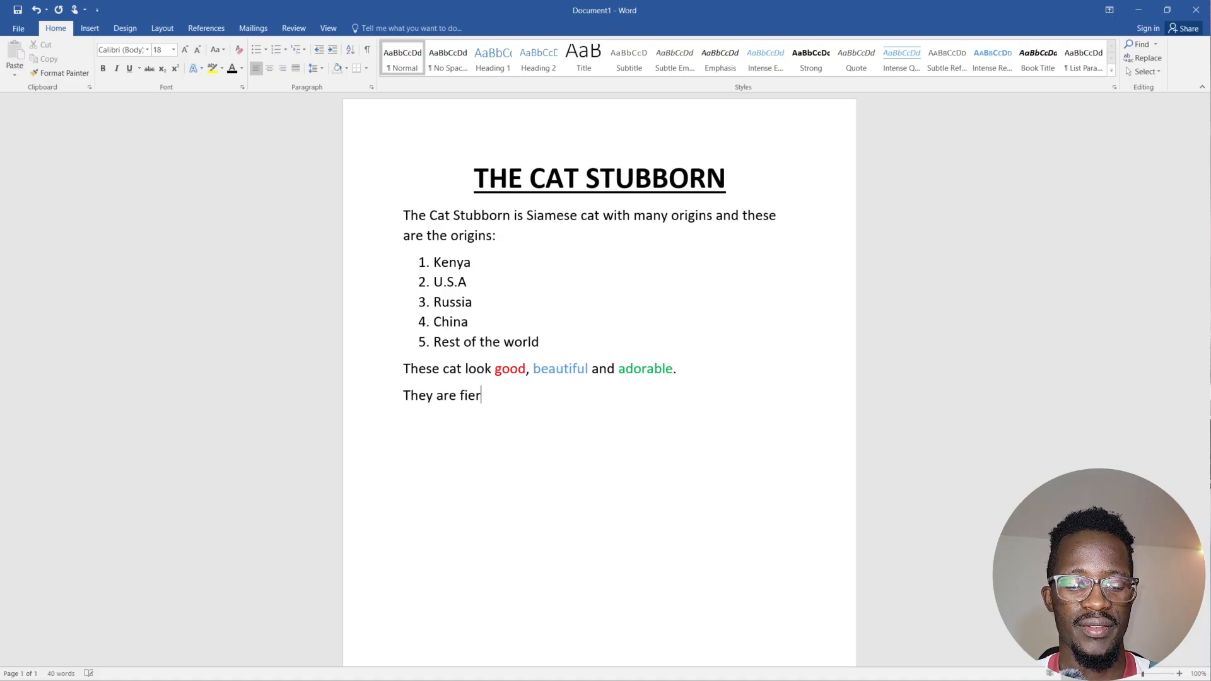
{"action": "type", "text": "ce than "}
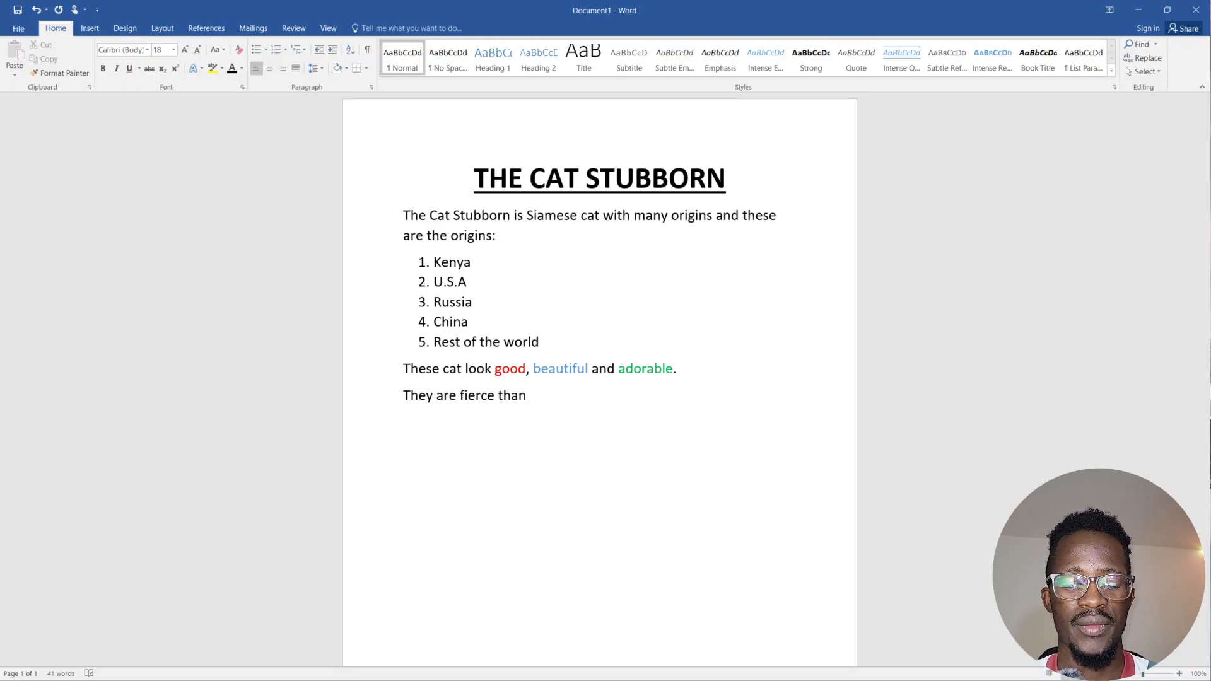
Complete the sentence with "most dangerous cats in the wlld" and replace the misspelled last word with the spelling suggestion "wild".
{"action": "type", "text": "most"}
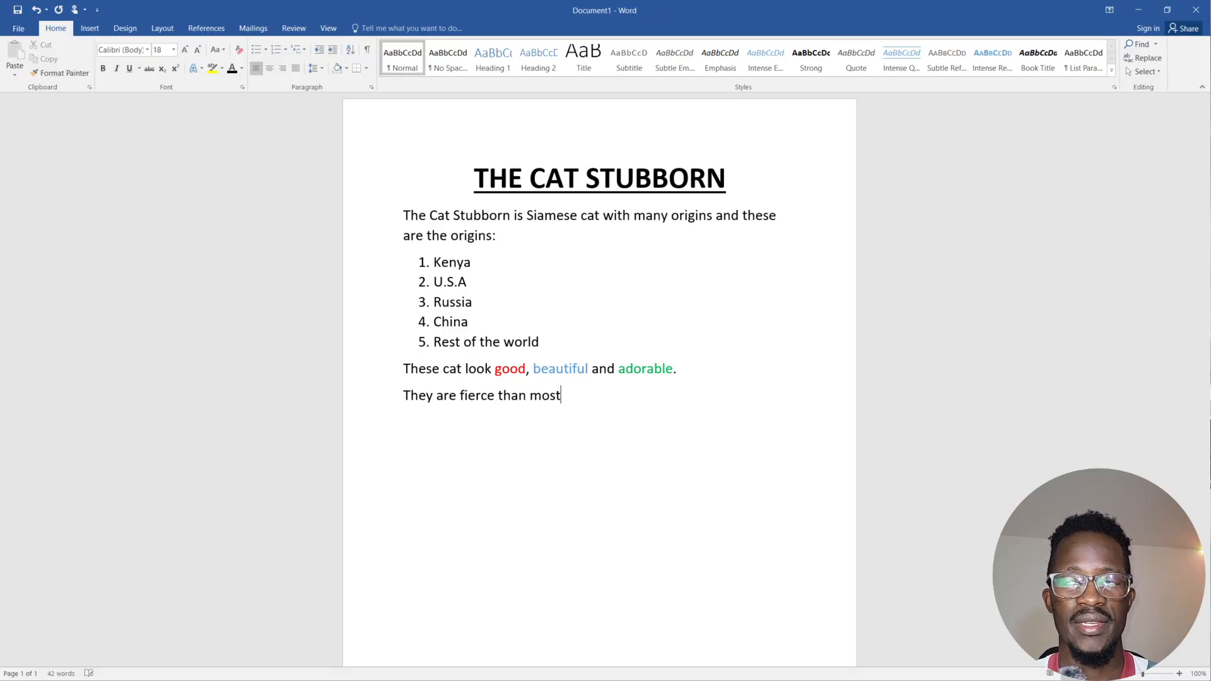
{"action": "type", "text": " dange"}
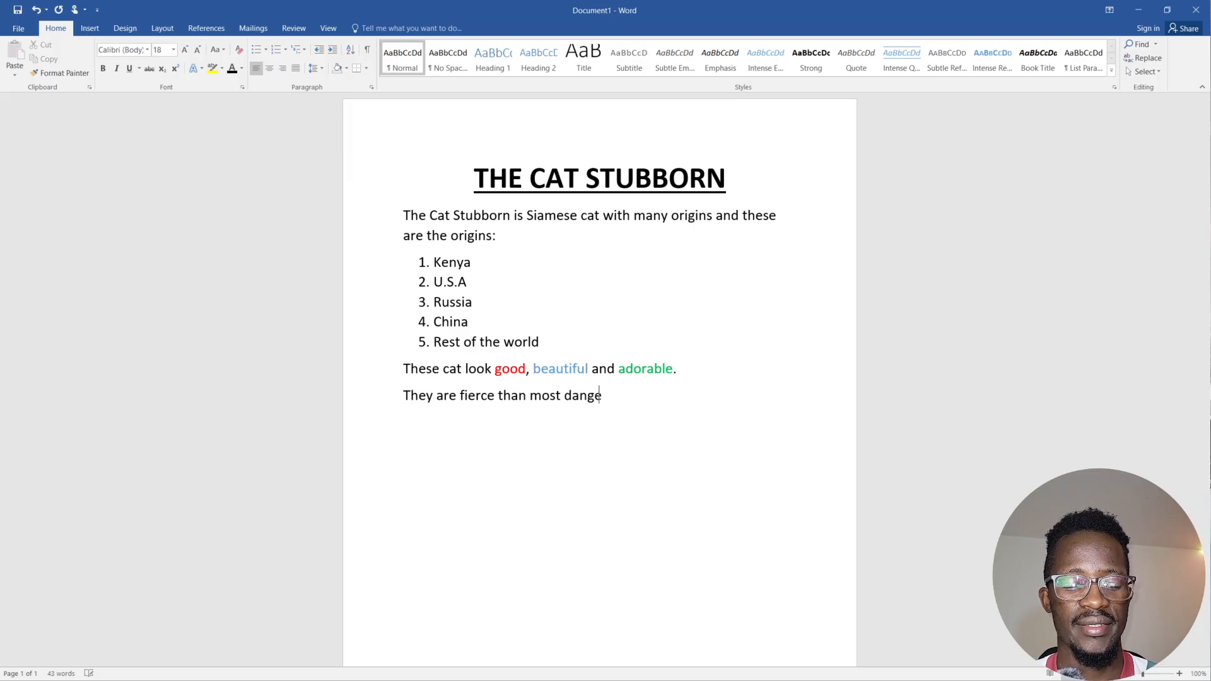
{"action": "type", "text": "rous c"}
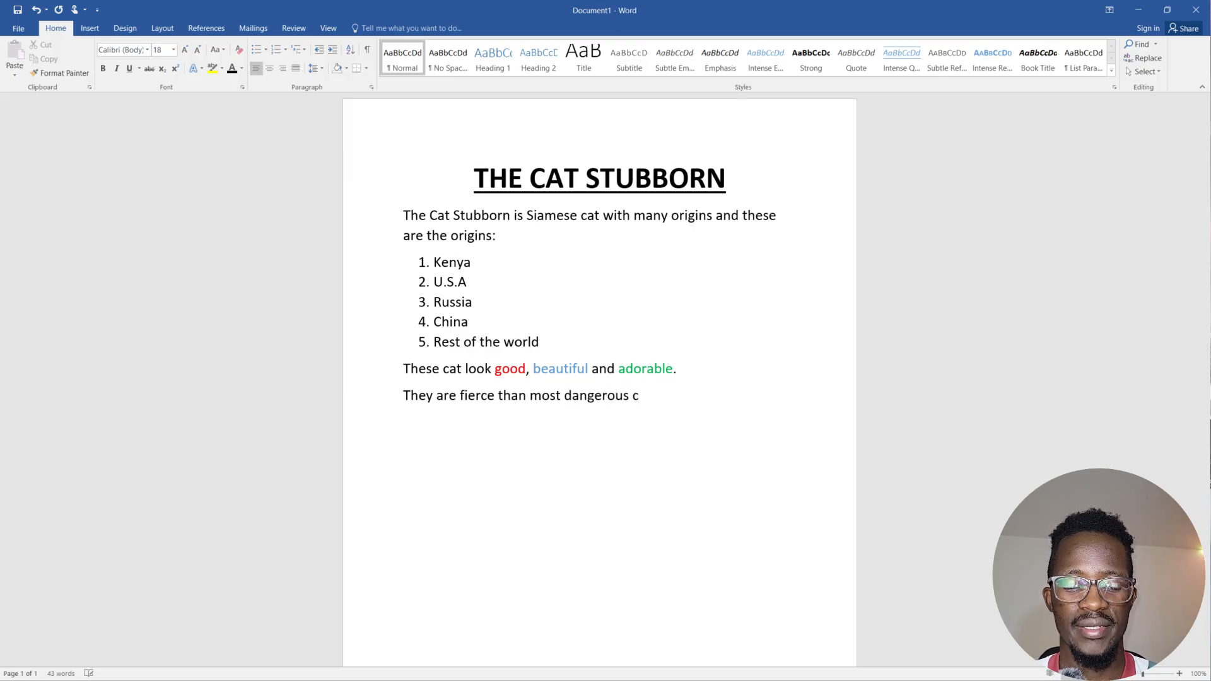
{"action": "type", "text": "ats in th"}
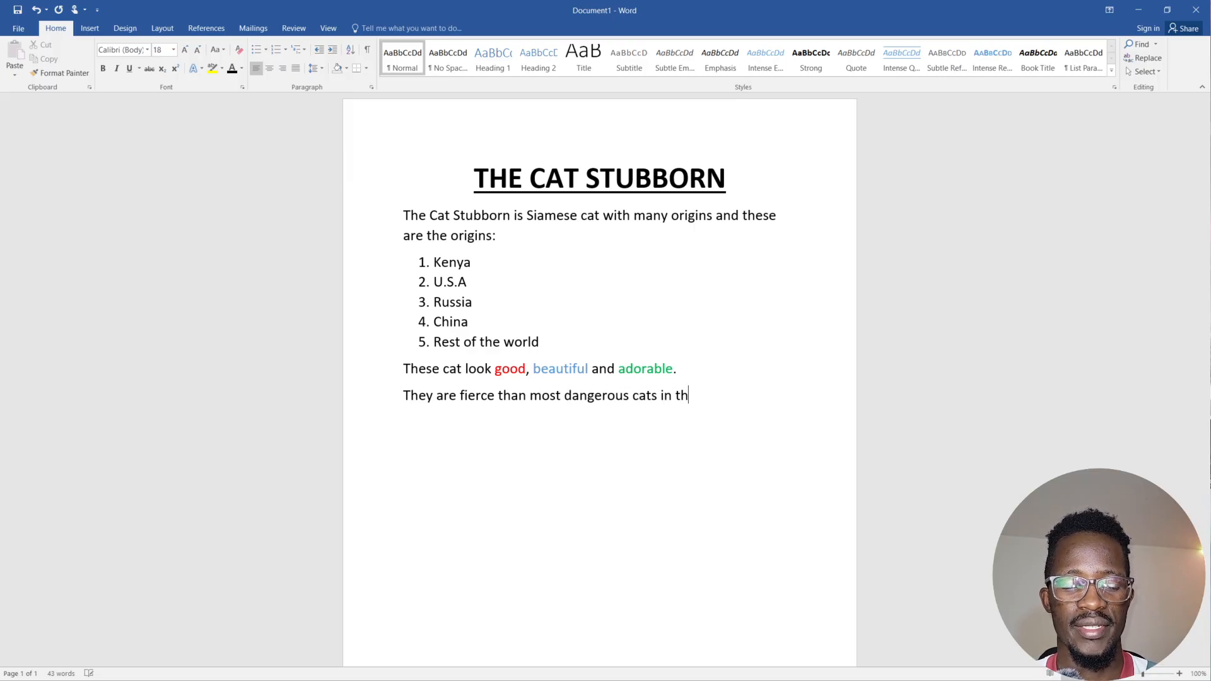
{"action": "type", "text": "e w"}
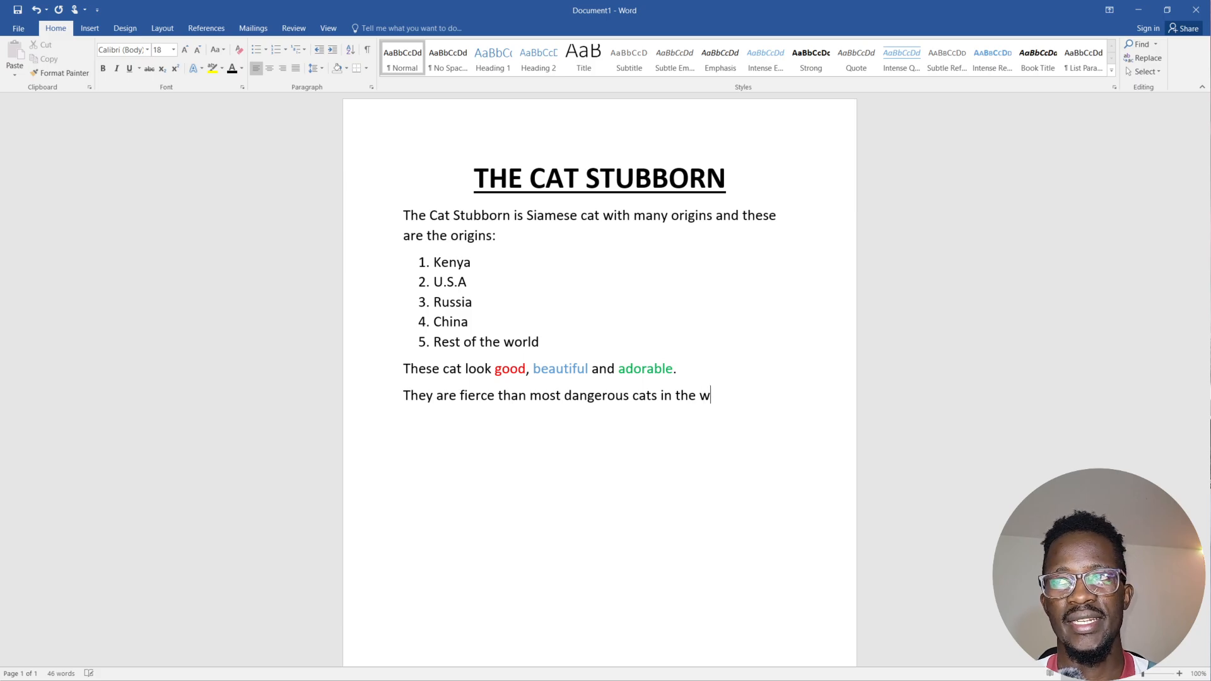
{"action": "type", "text": "lld"}
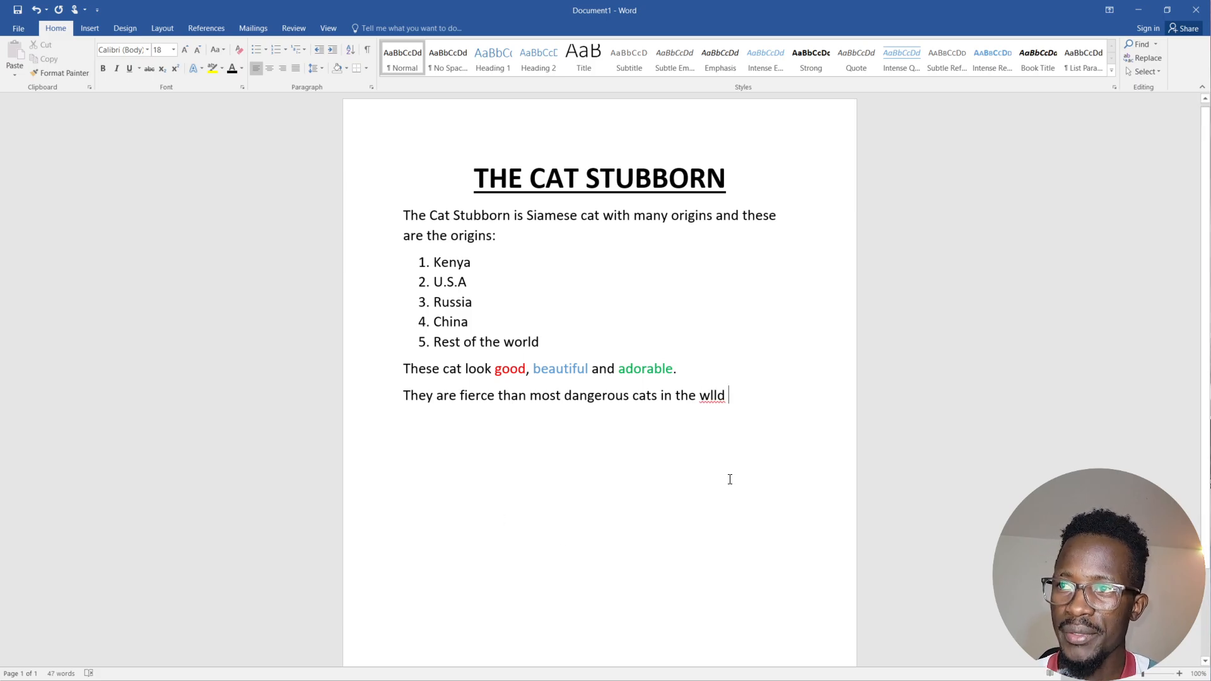
{"action": "right_click", "coordinate": [713, 399]}
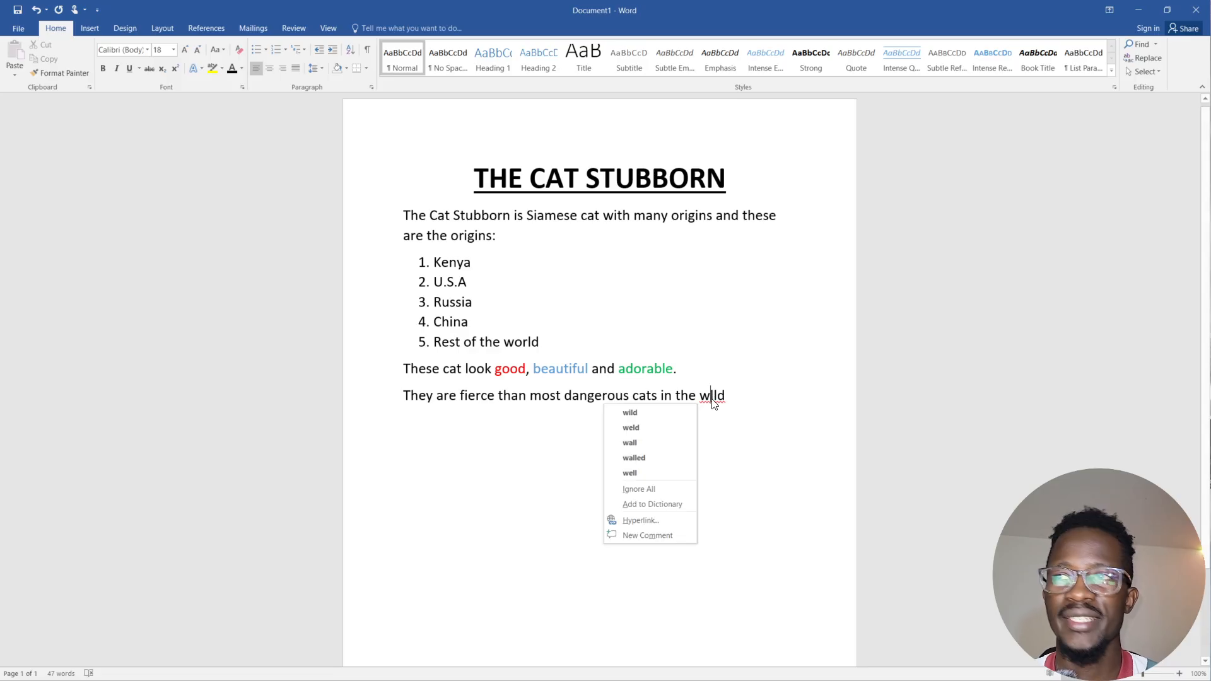
{"action": "left_click", "coordinate": [628, 413]}
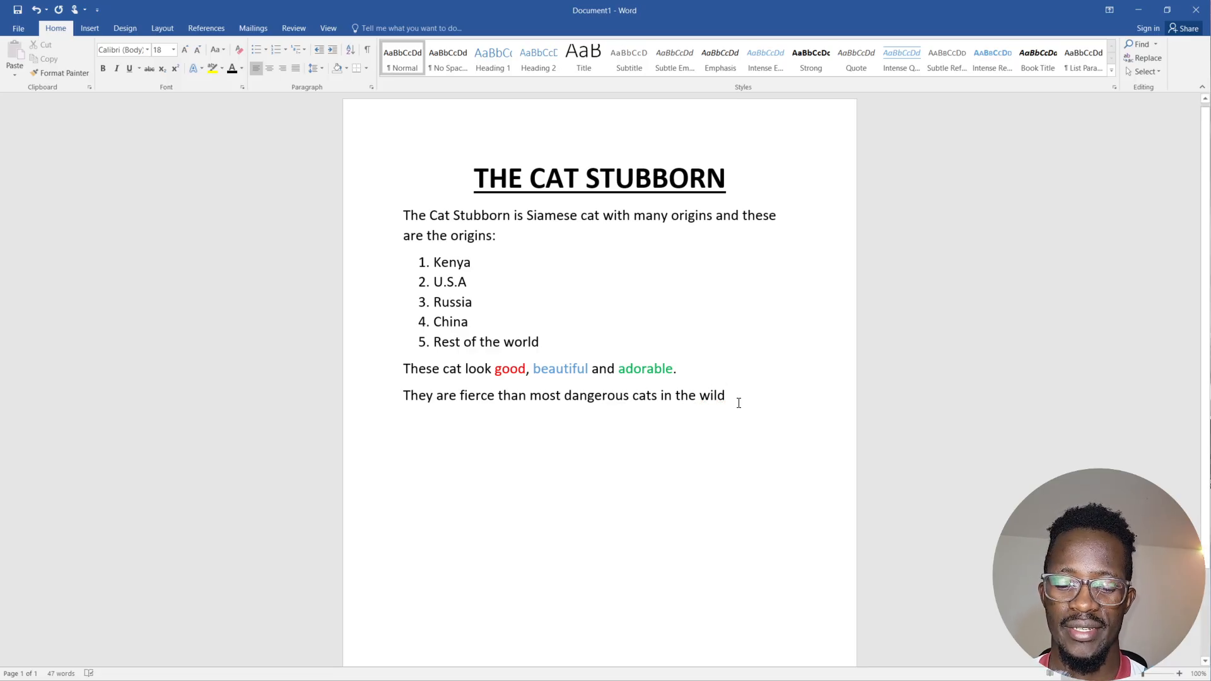
End the last sentence with a period and italicize the words "most dangerous".
{"action": "type", "text": "."}
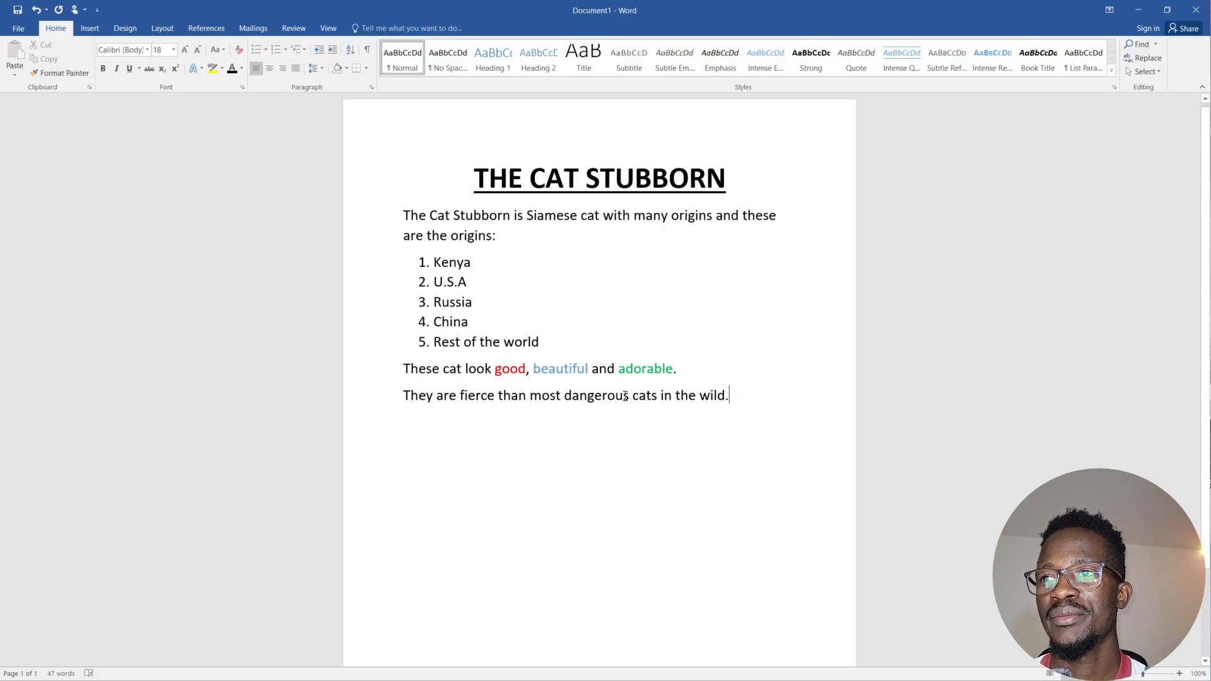
{"action": "left_click_drag", "start_coordinate": [629, 396], "coordinate": [533, 399]}
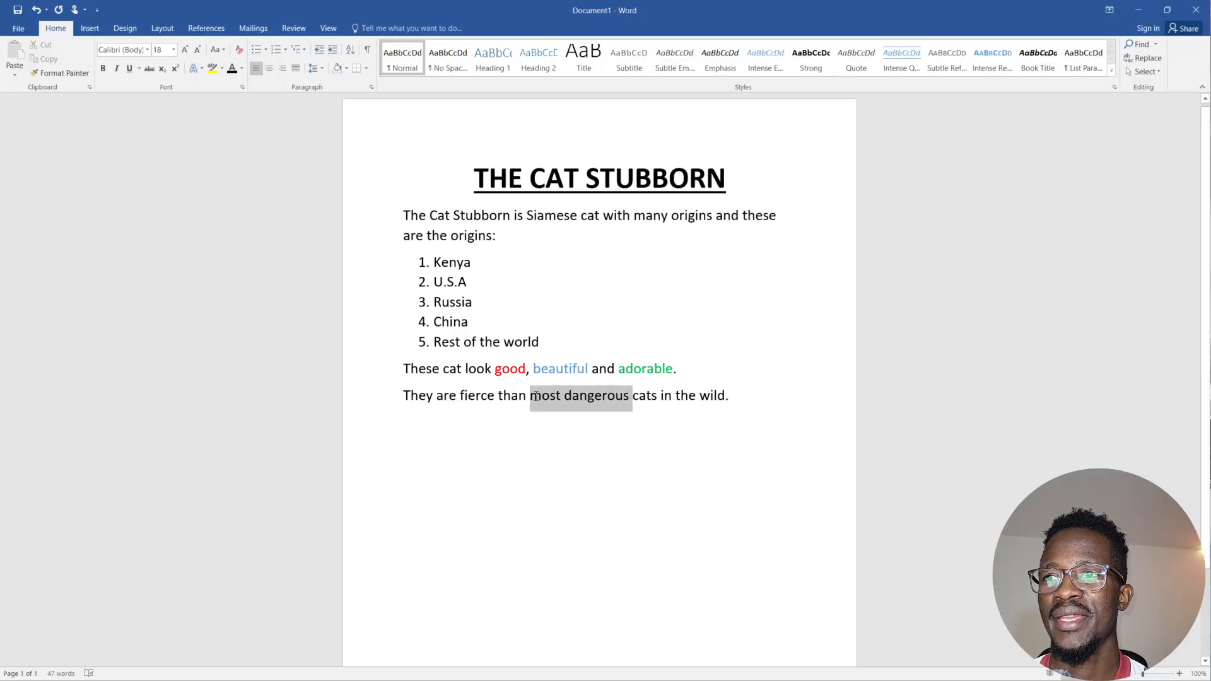
{"action": "left_click", "coordinate": [116, 68]}
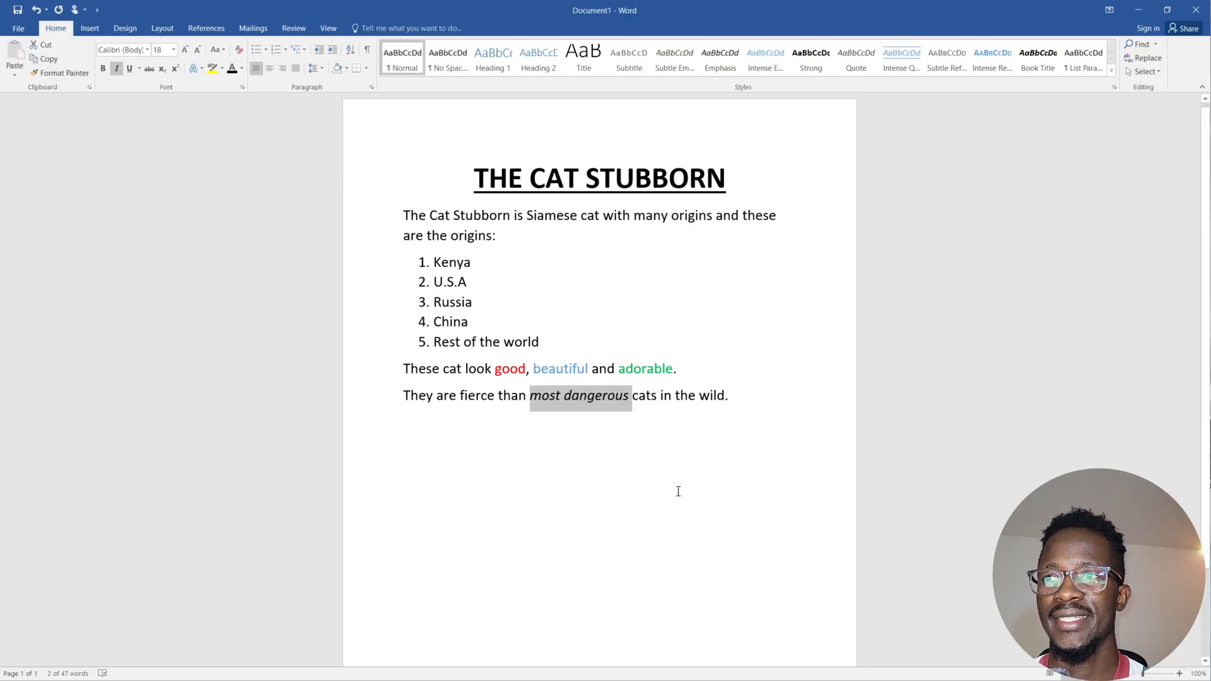
{"action": "left_click", "coordinate": [406, 419]}
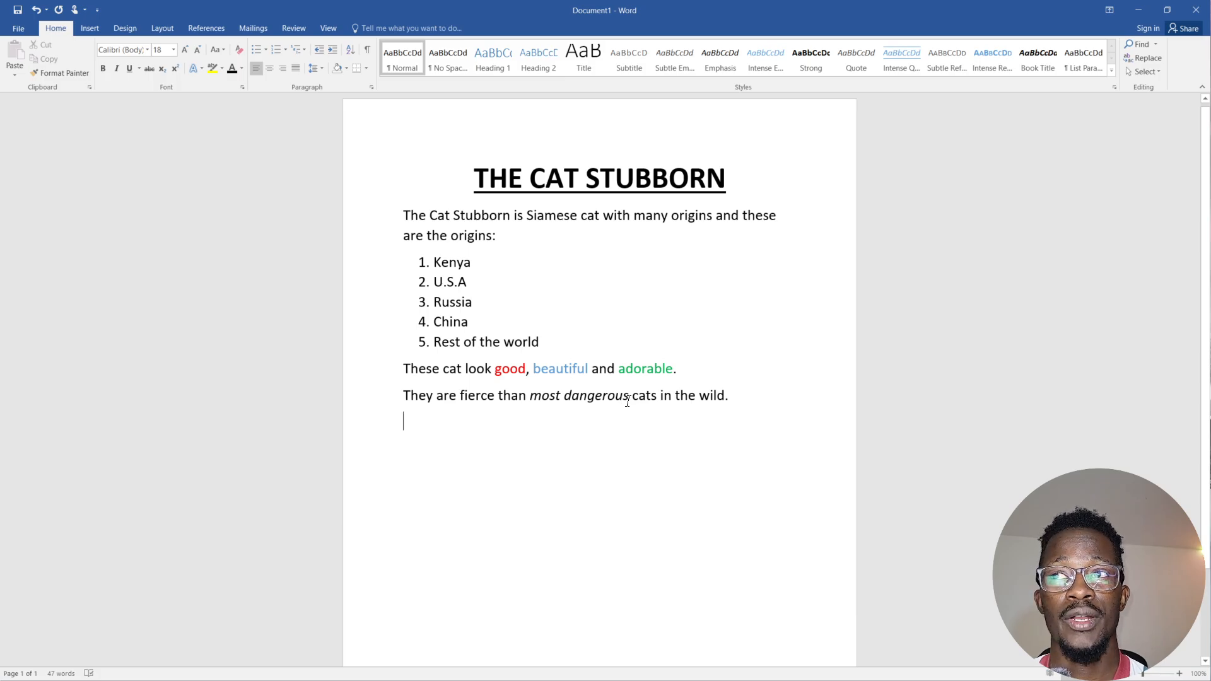
Underline the words "most dangerous" in the last sentence and make them bold.
{"action": "left_click_drag", "start_coordinate": [629, 397], "coordinate": [532, 398]}
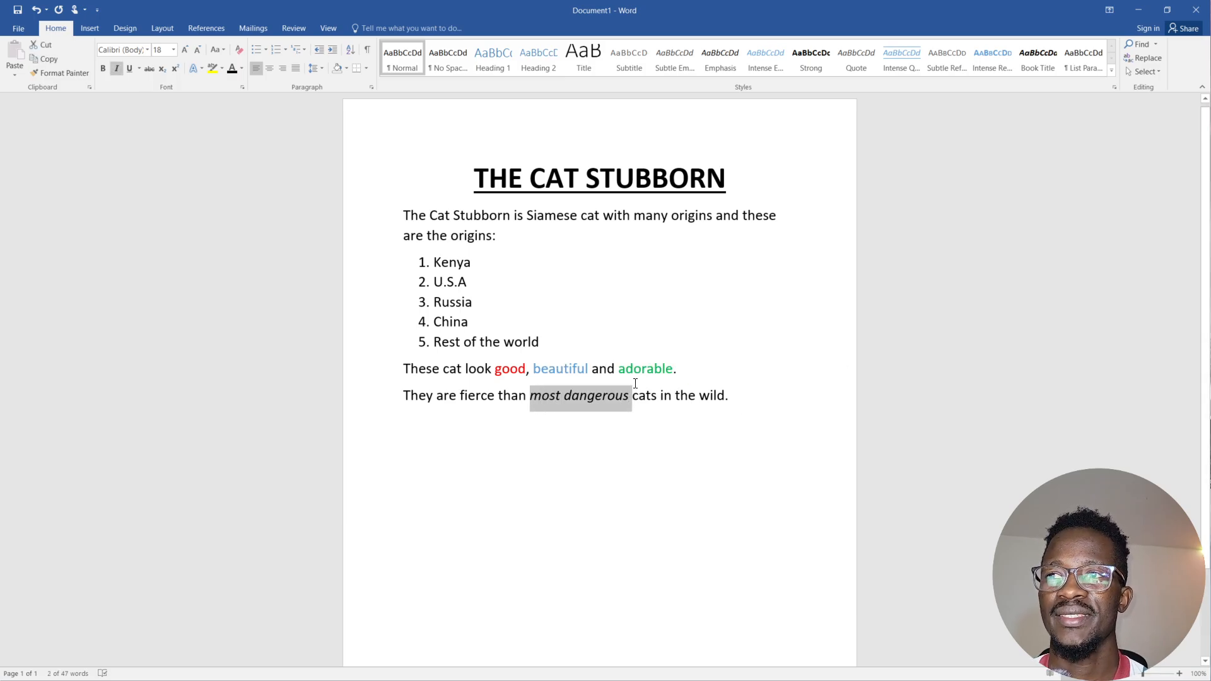
{"action": "left_click", "coordinate": [130, 68]}
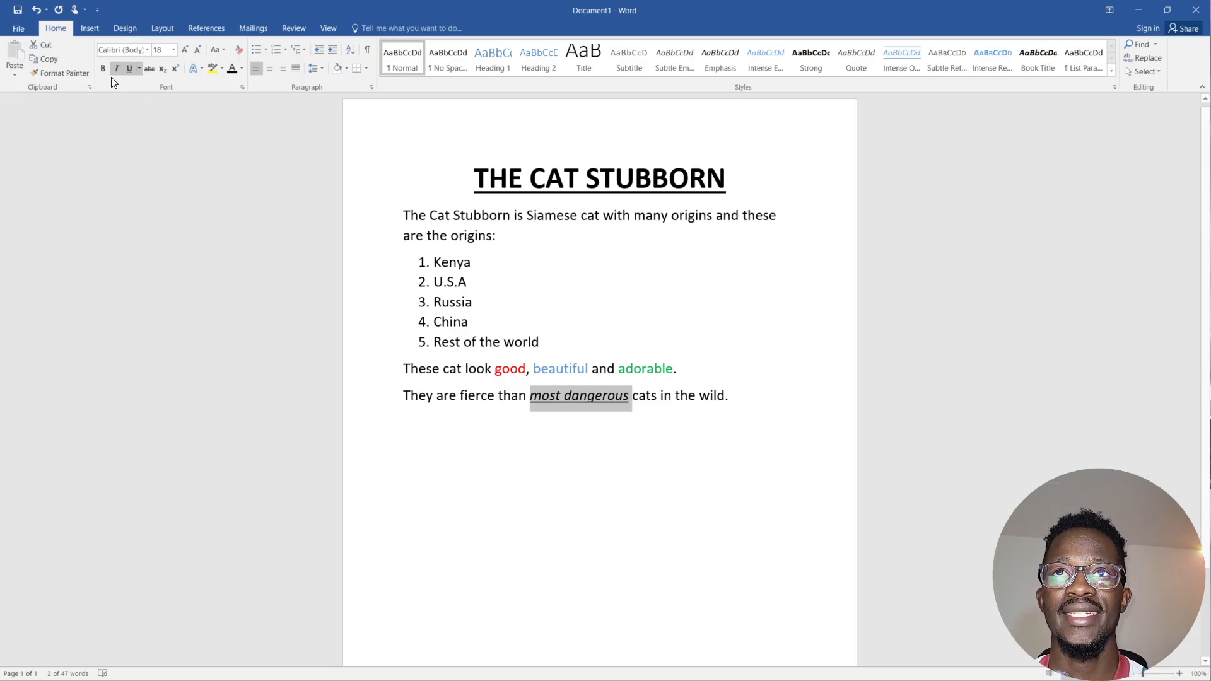
{"action": "left_click", "coordinate": [102, 69]}
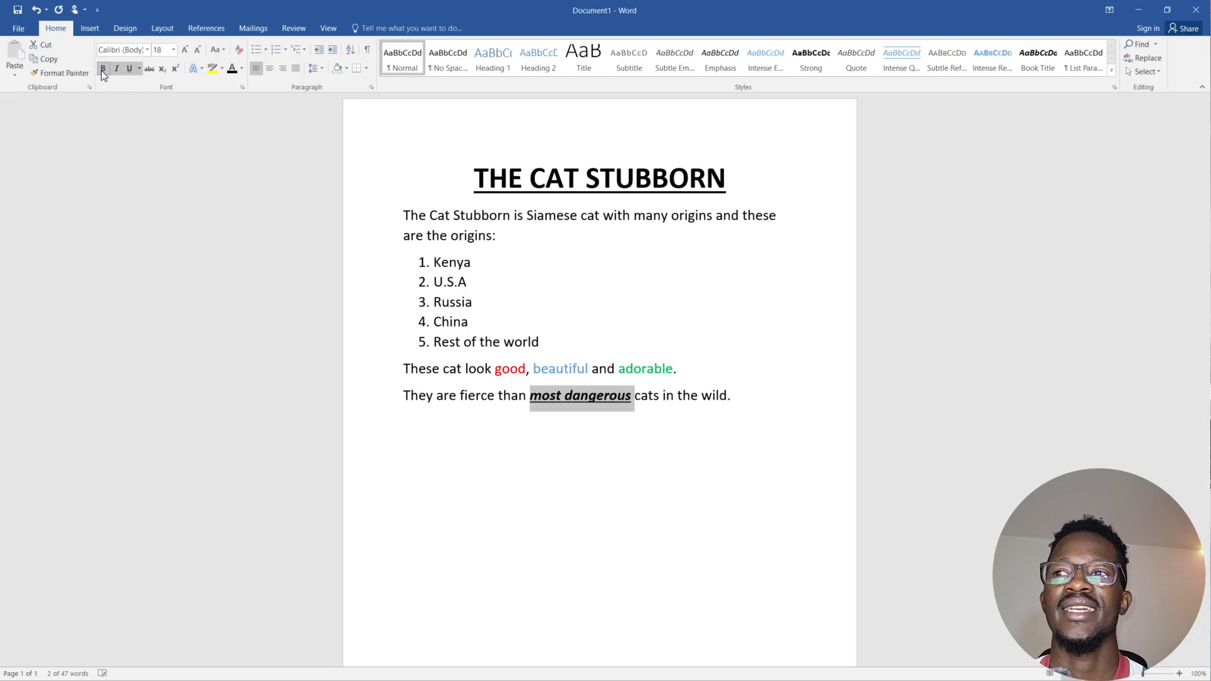
Change the underline style of "most dangerous" to the dot-dash line.
{"action": "left_click", "coordinate": [138, 69]}
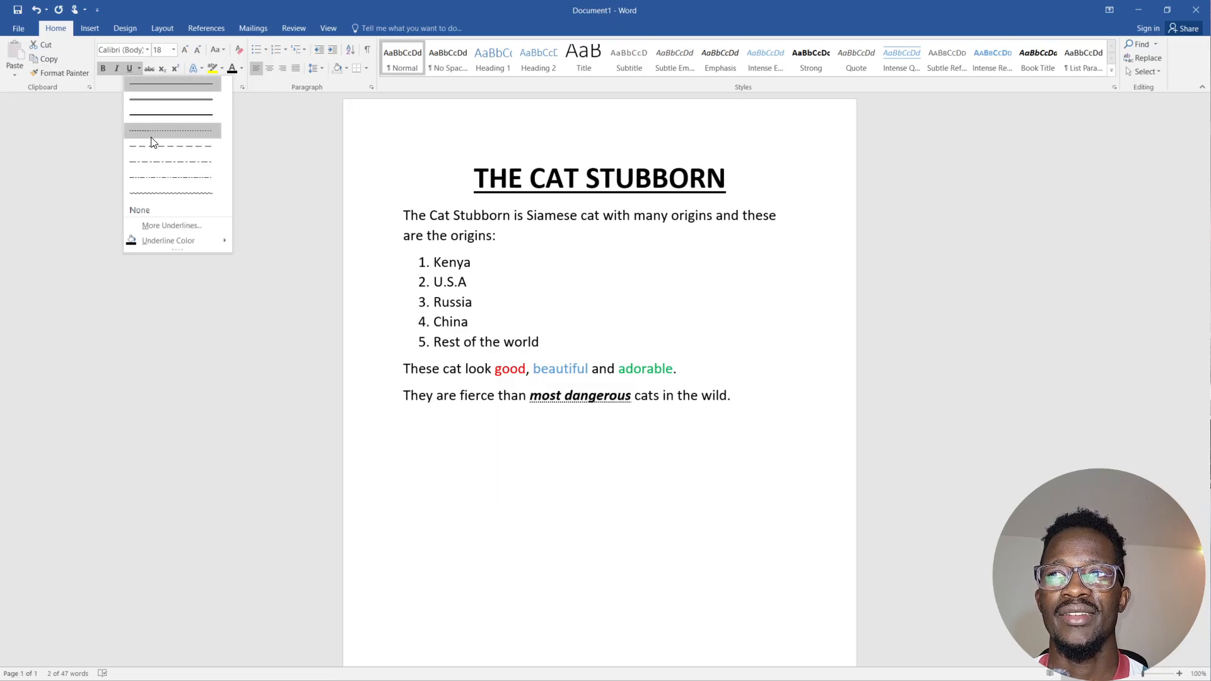
{"action": "left_click", "coordinate": [174, 166]}
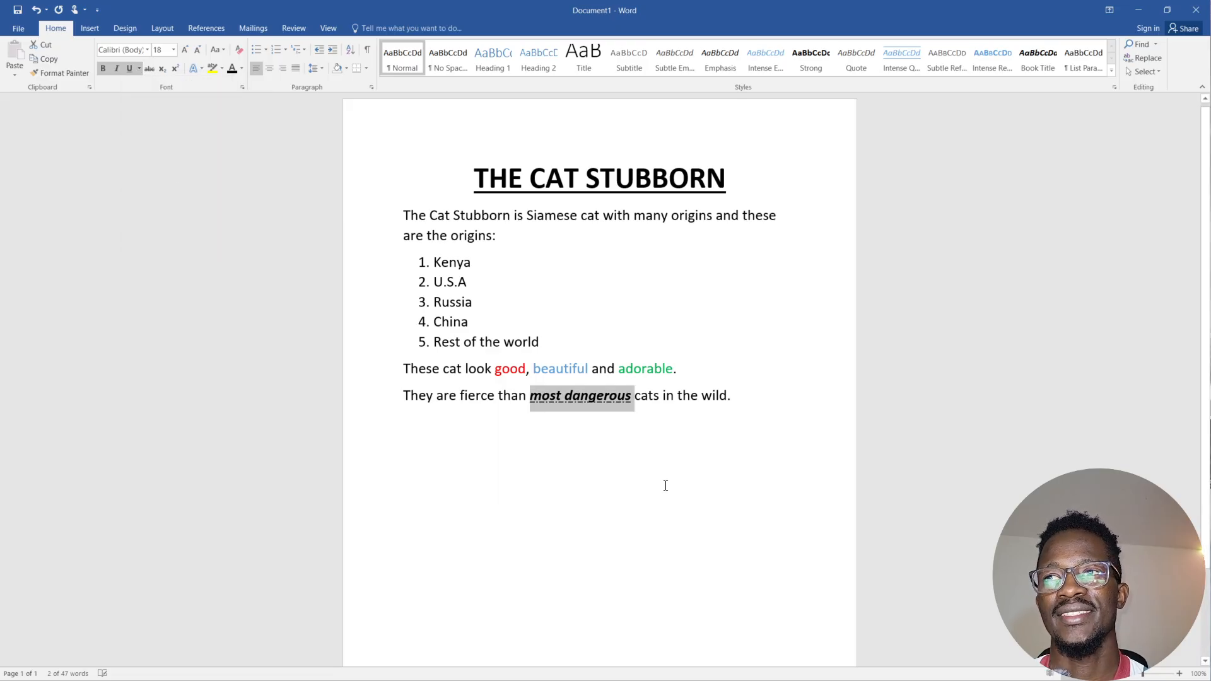
{"action": "left_click", "coordinate": [589, 443]}
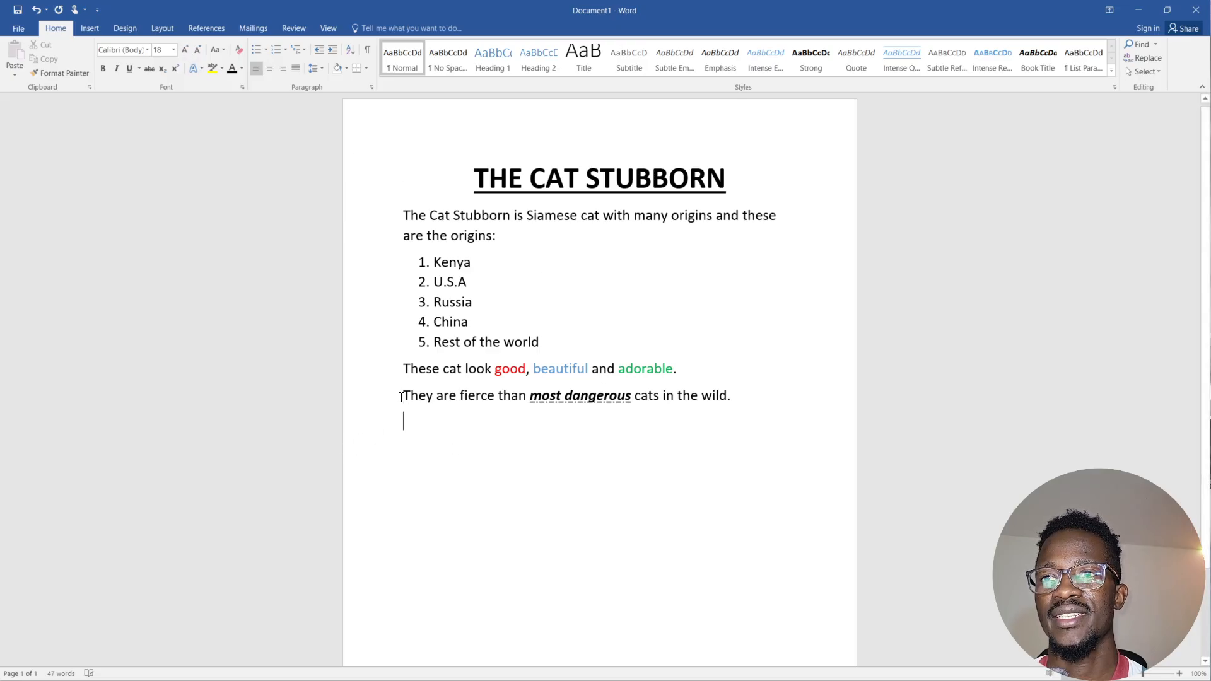
Increase the font size of the first letter "T" in the last sentence stepwise past 48.
{"action": "left_click_drag", "start_coordinate": [401, 396], "coordinate": [410, 397]}
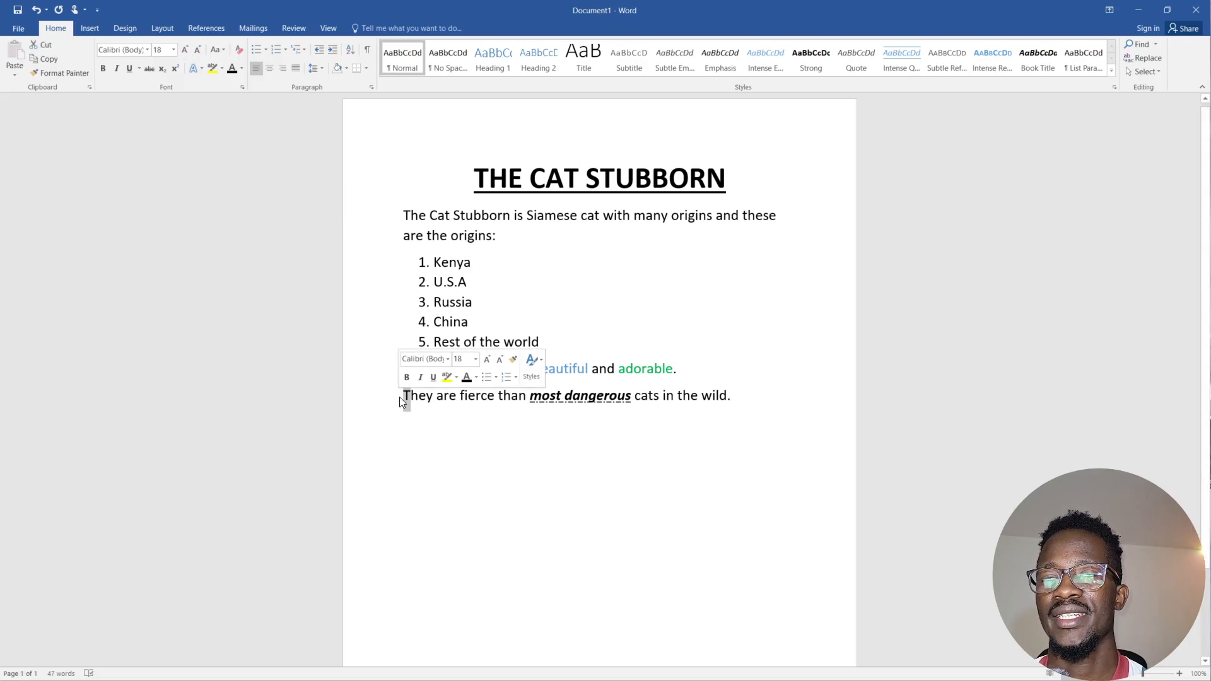
{"action": "left_click", "coordinate": [184, 50]}
{"action": "left_click", "coordinate": [184, 51]}
{"action": "left_click", "coordinate": [184, 50]}
{"action": "left_click", "coordinate": [185, 51]}
{"action": "left_click", "coordinate": [184, 51]}
{"action": "left_click", "coordinate": [184, 51]}
{"action": "left_click", "coordinate": [184, 50]}
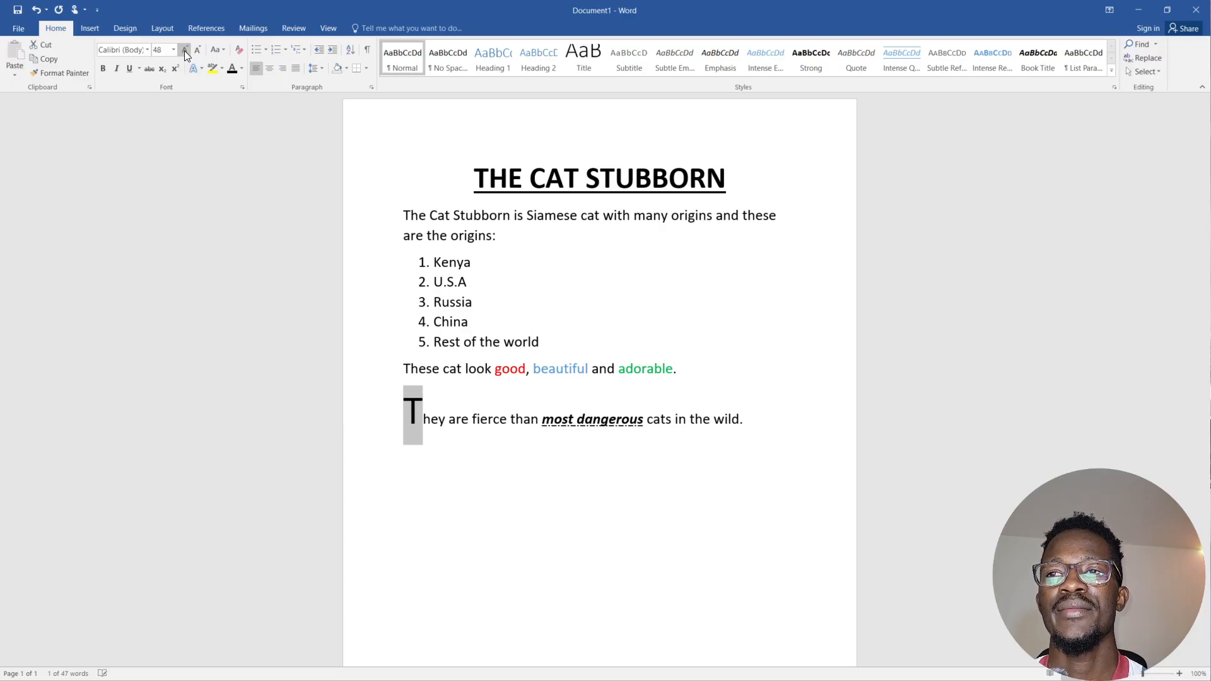
{"action": "left_click", "coordinate": [184, 51]}
Decrease the font size of the enlarged letter "T" stepwise and set it back to 18.
{"action": "left_click", "coordinate": [196, 50]}
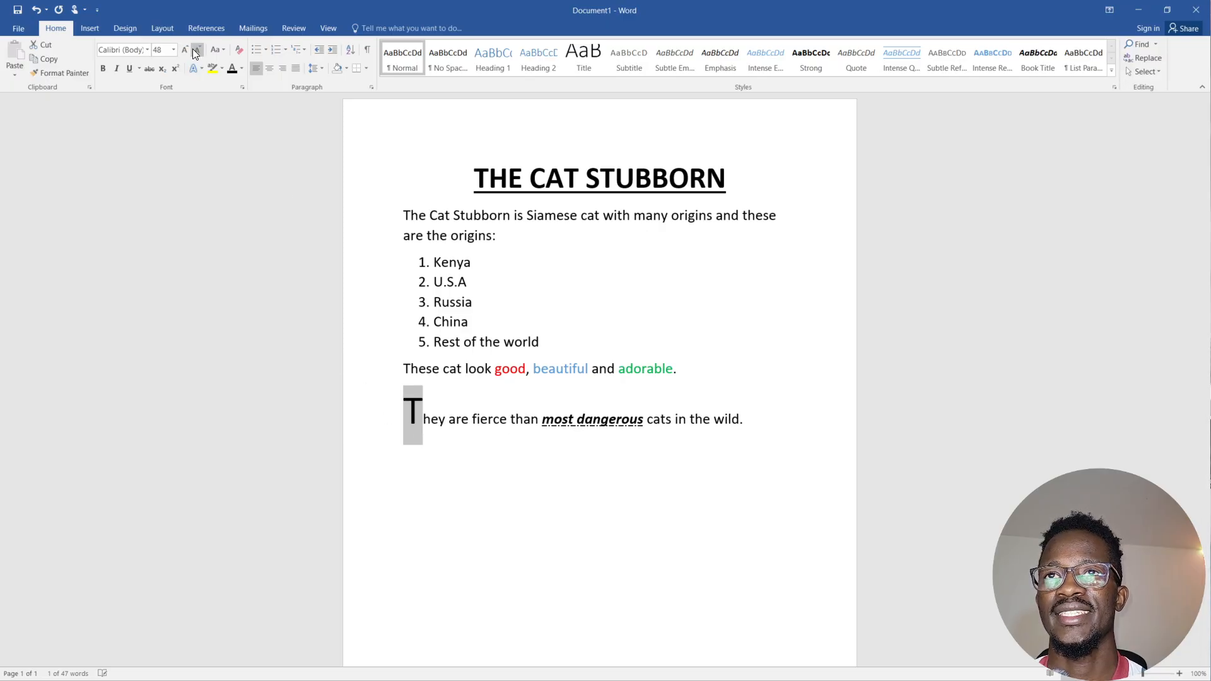
{"action": "left_click", "coordinate": [195, 50]}
{"action": "left_click", "coordinate": [196, 50]}
{"action": "left_click", "coordinate": [196, 49]}
{"action": "left_click", "coordinate": [195, 50]}
{"action": "left_click", "coordinate": [195, 50]}
{"action": "left_click", "coordinate": [196, 50]}
{"action": "left_click", "coordinate": [196, 50]}
{"action": "left_click", "coordinate": [196, 50]}
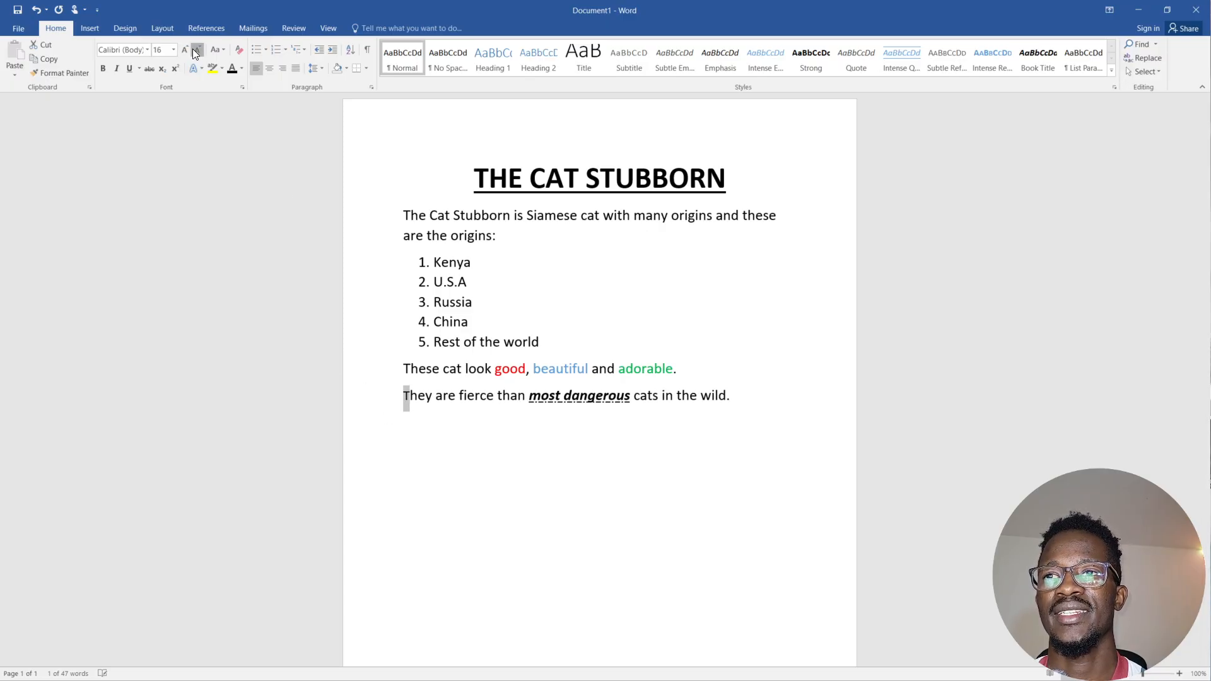
{"action": "left_click", "coordinate": [196, 50]}
{"action": "left_click", "coordinate": [185, 50]}
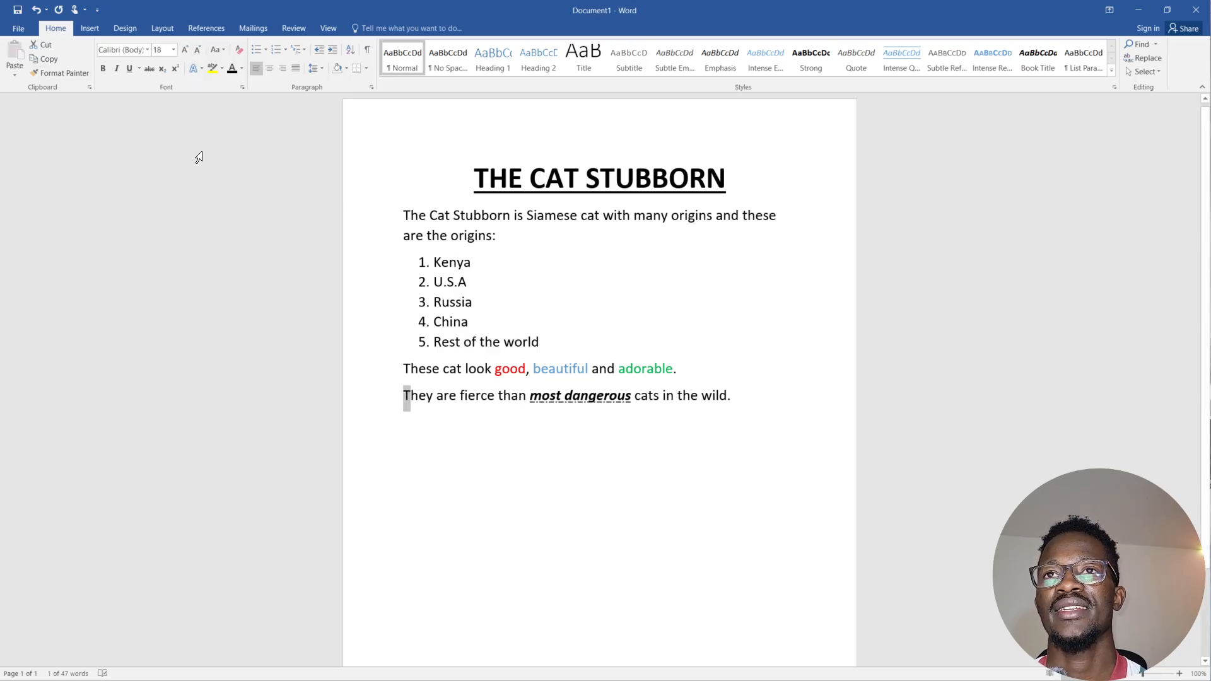
{"action": "left_click", "coordinate": [199, 157]}
{"action": "left_click", "coordinate": [216, 215]}
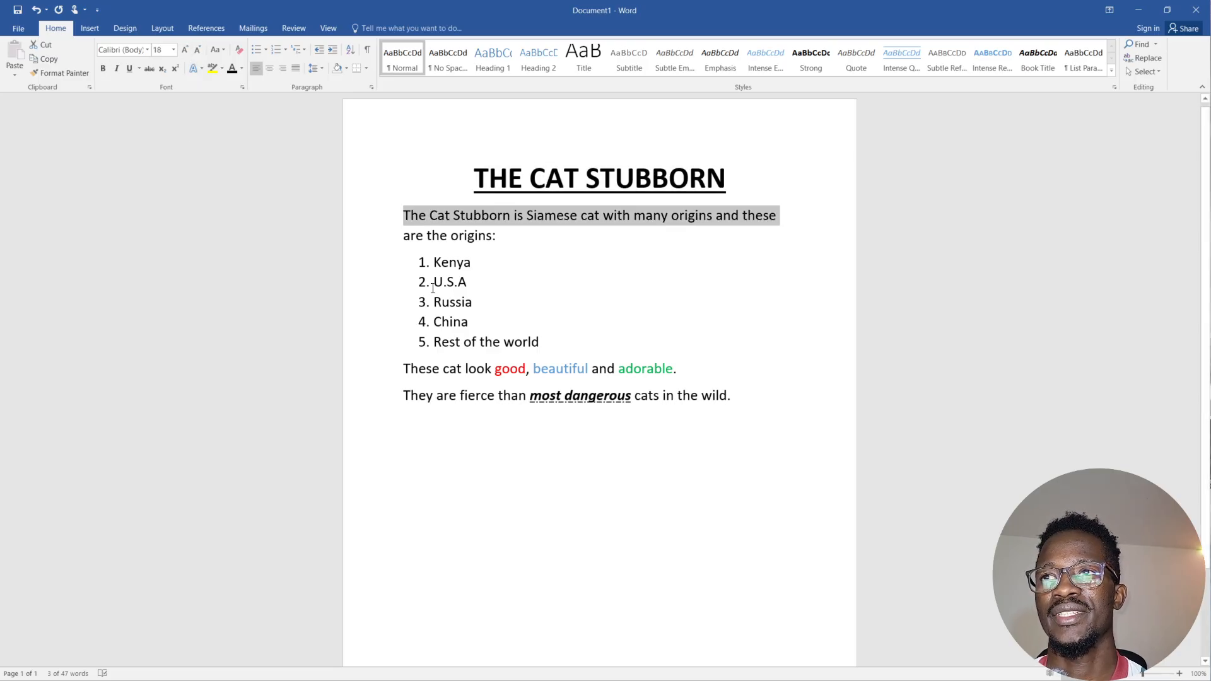
{"action": "left_click", "coordinate": [532, 461]}
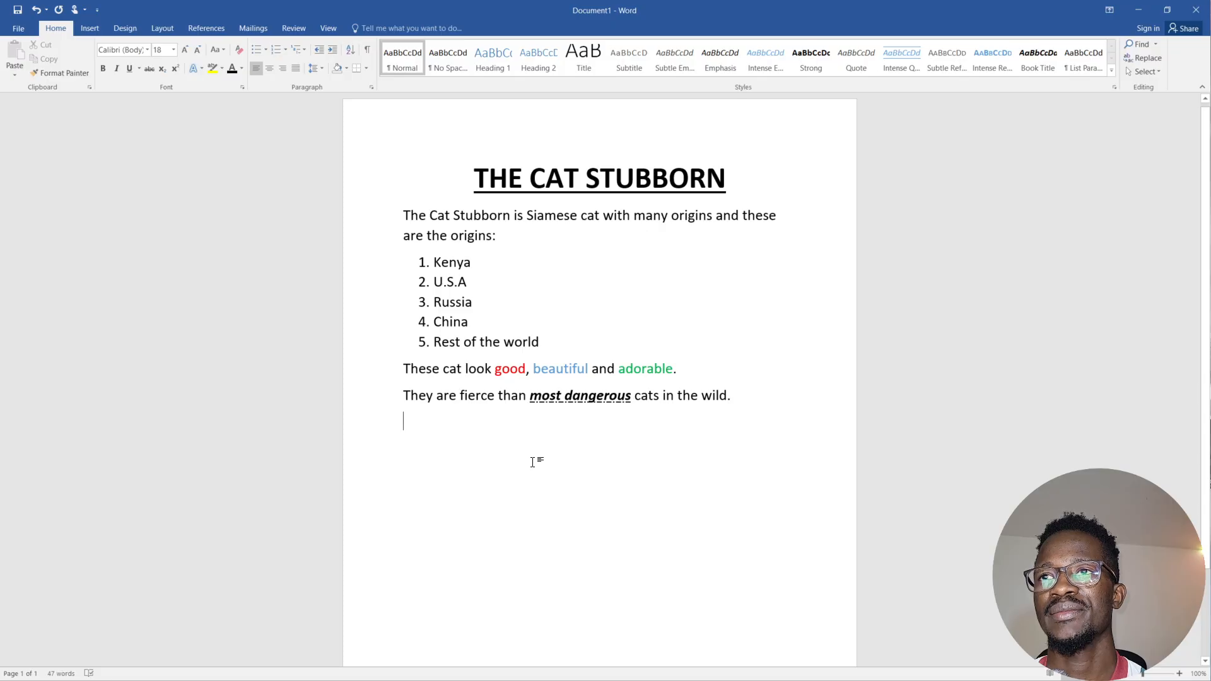
Examine the available SmartArt graphics and chart types without inserting any of them.
{"action": "left_click", "coordinate": [93, 27]}
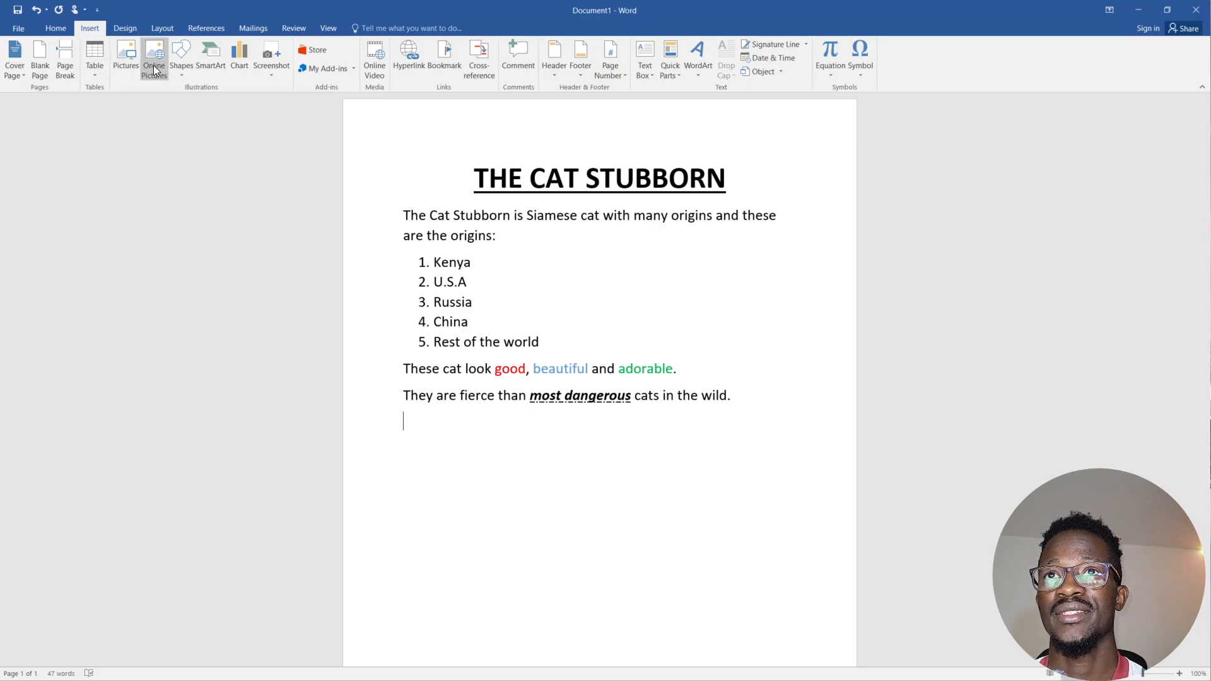
{"action": "left_click", "coordinate": [215, 70]}
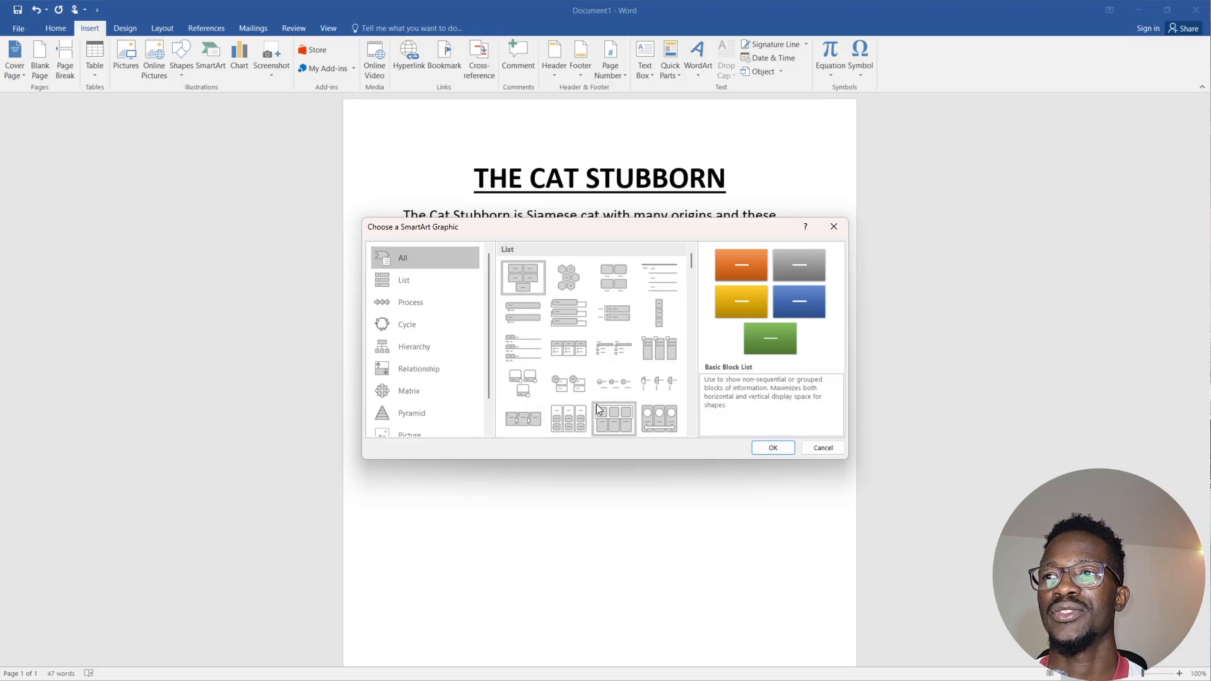
{"action": "left_click", "coordinate": [834, 230]}
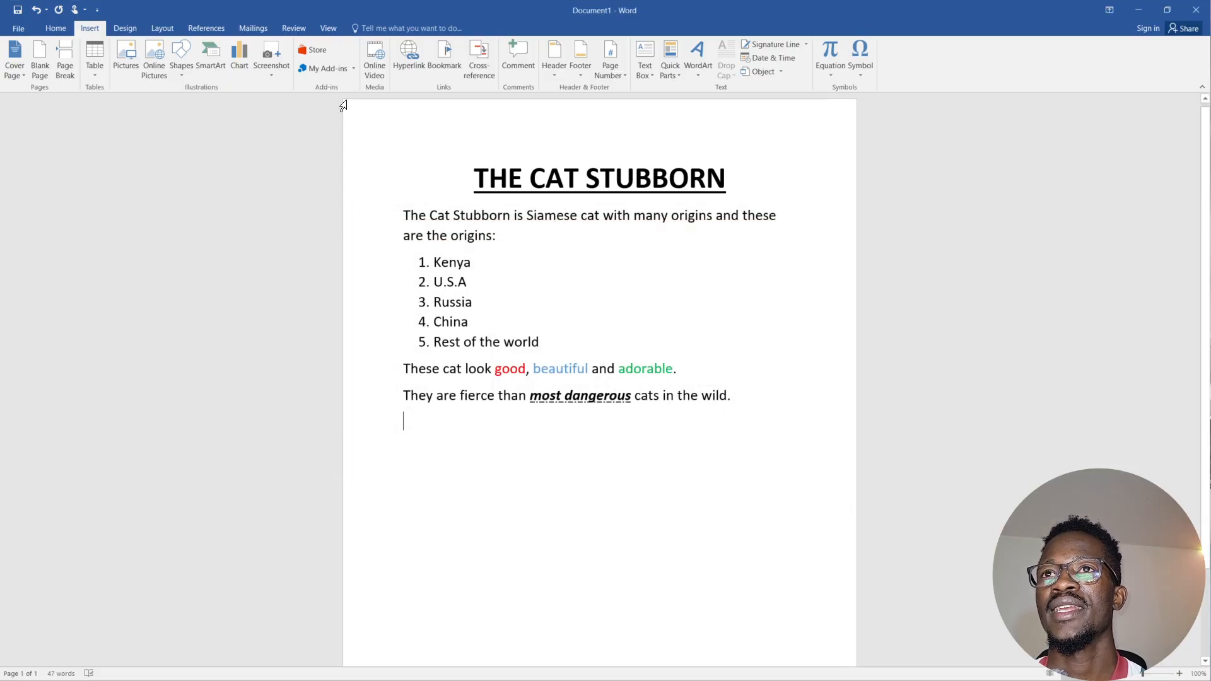
{"action": "left_click", "coordinate": [234, 58]}
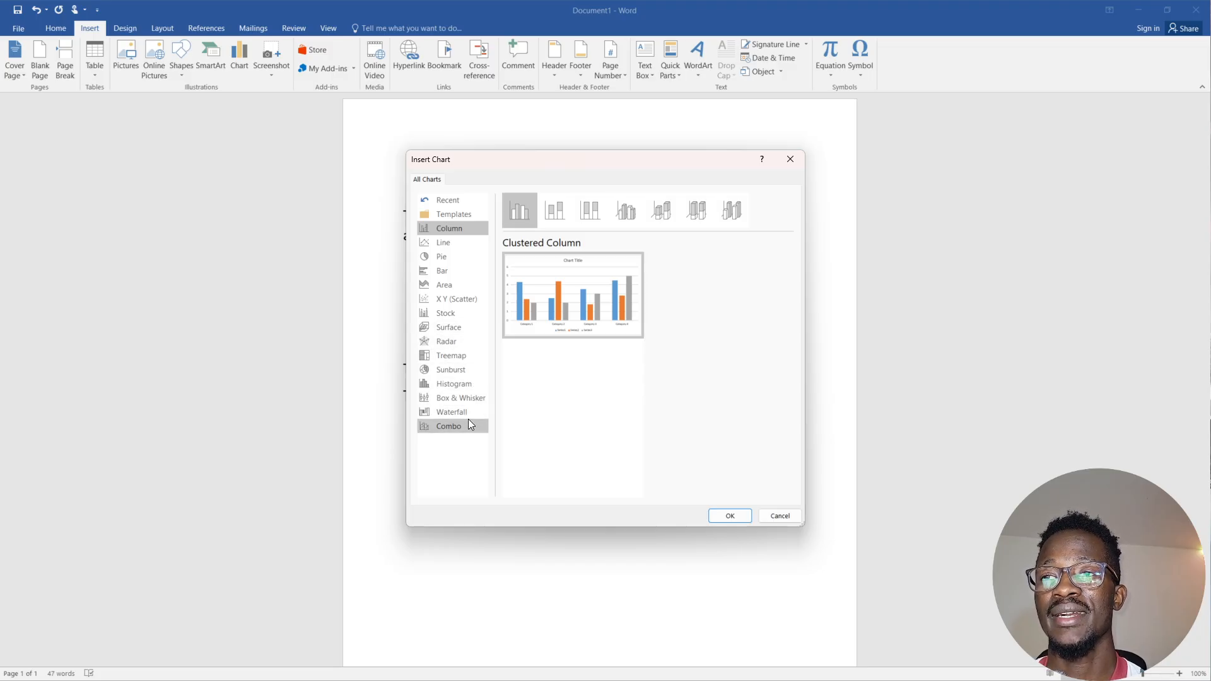
{"action": "left_click", "coordinate": [790, 159]}
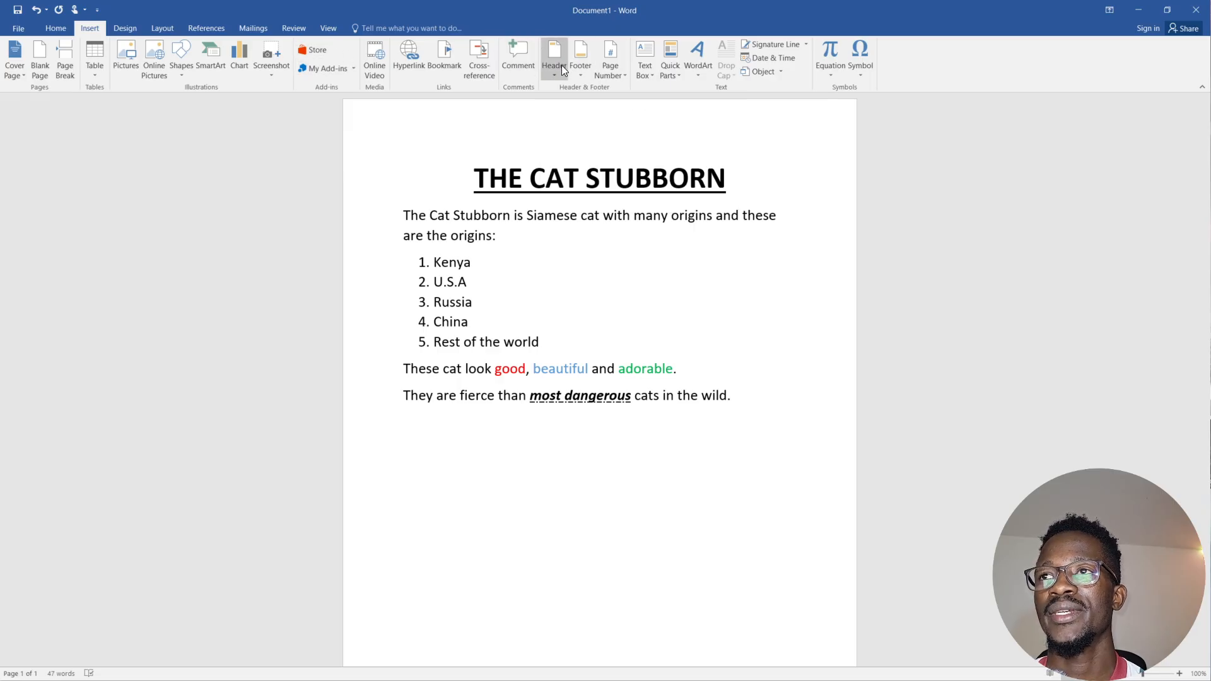
Look through the page number options for the page margins and the top of the page.
{"action": "left_click", "coordinate": [610, 74]}
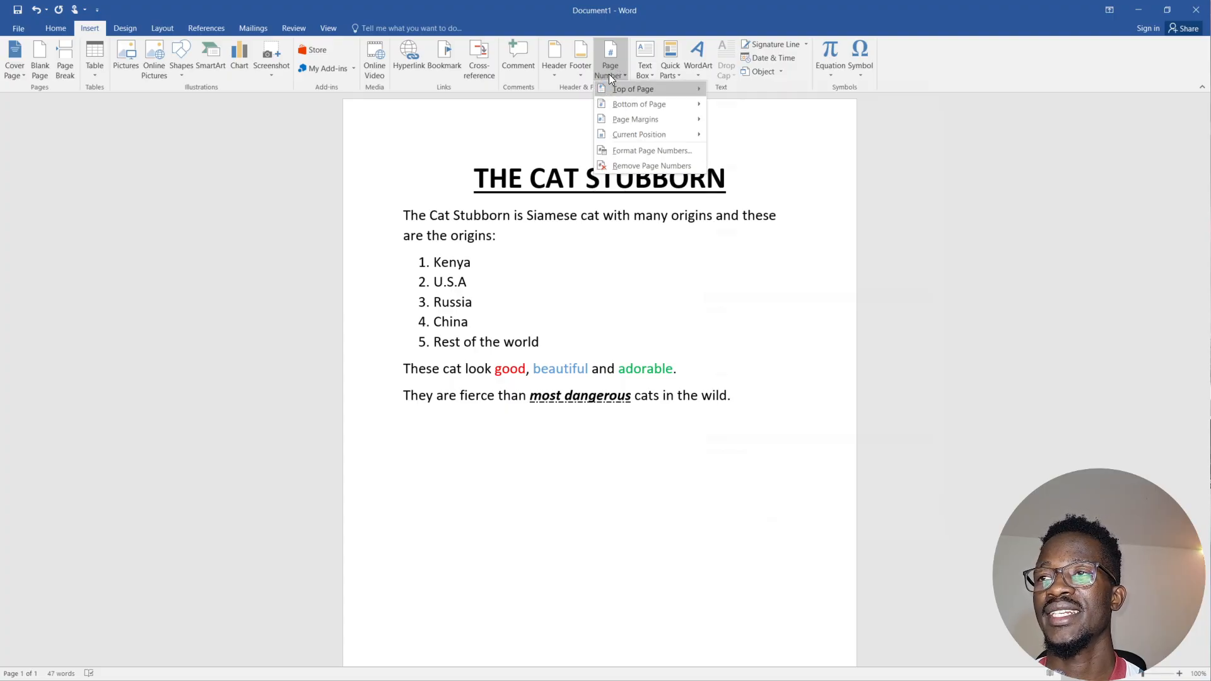
{"action": "mouse_move", "coordinate": [648, 119]}
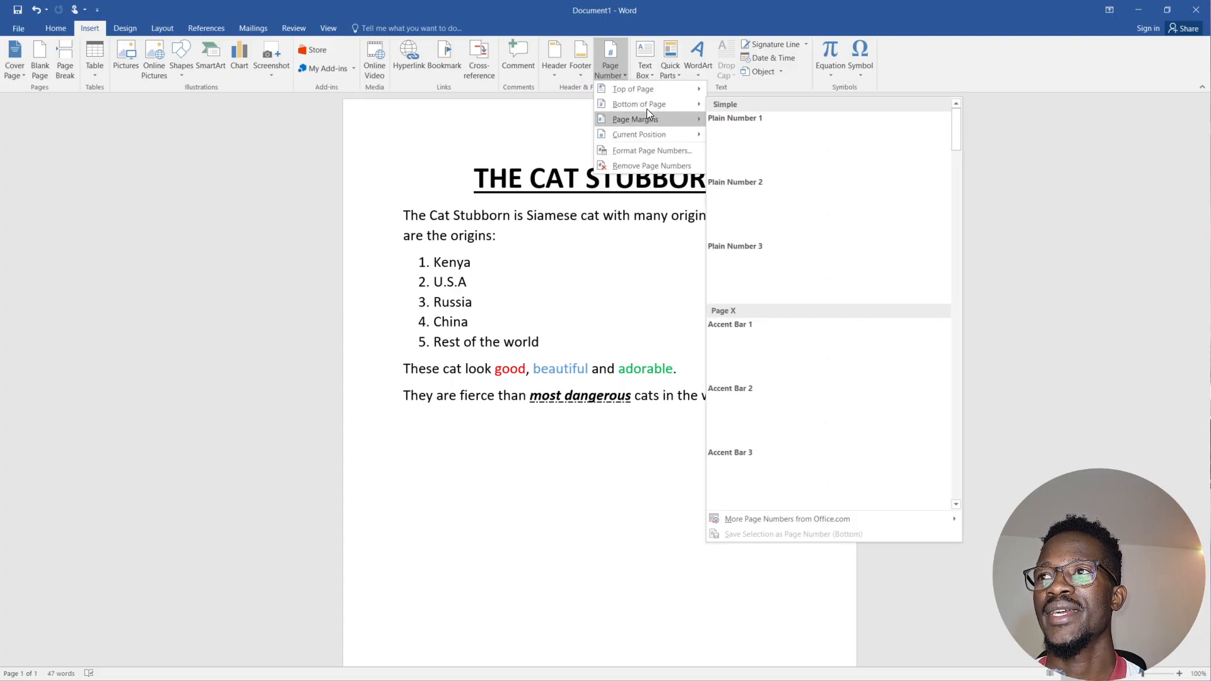
{"action": "mouse_move", "coordinate": [646, 94]}
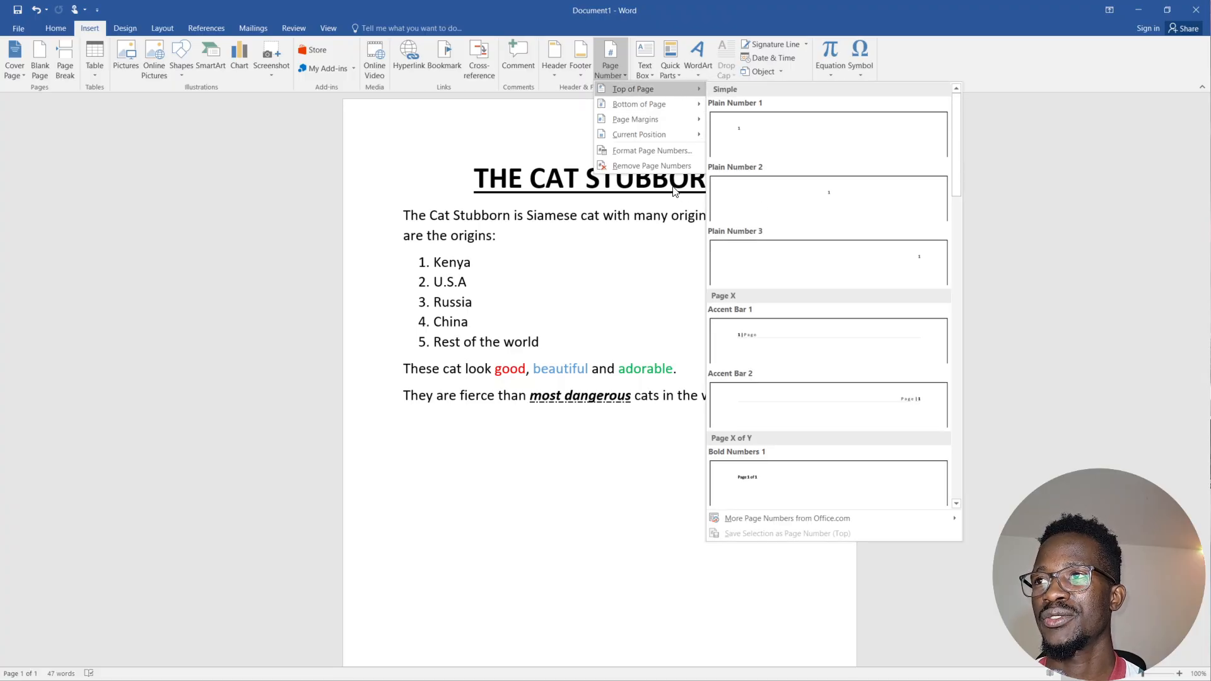
Insert the built-in Banded Sidebar text box into the document, then undo the insertion.
{"action": "left_click", "coordinate": [646, 67]}
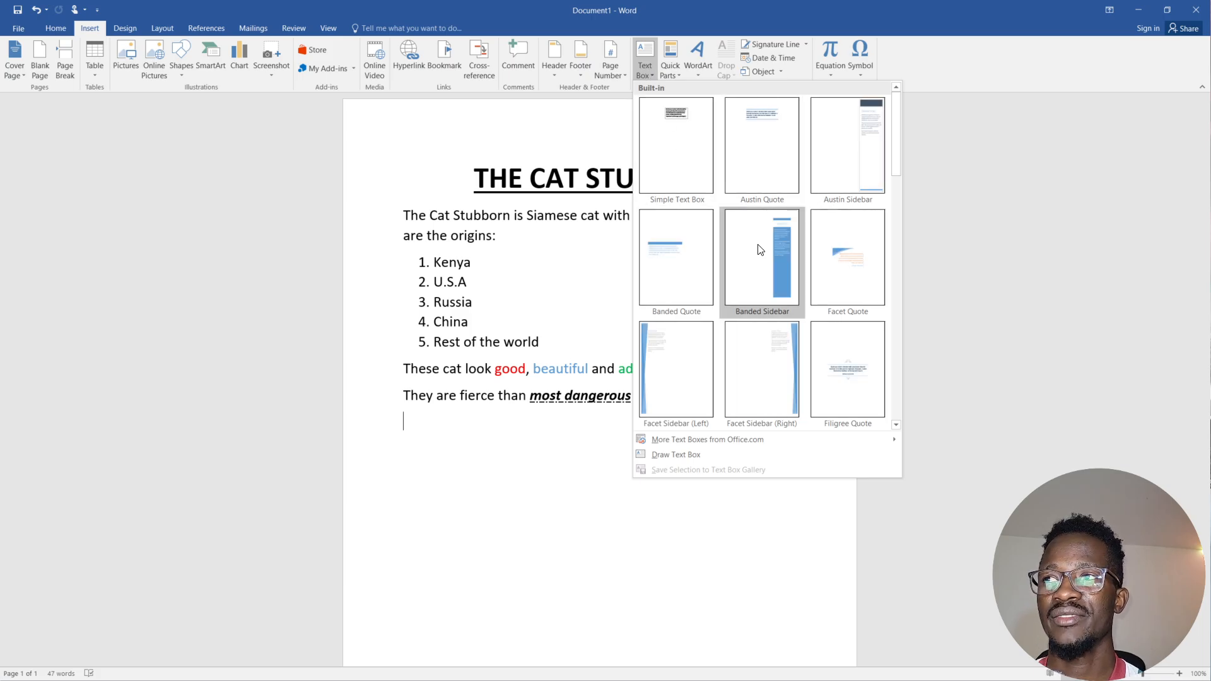
{"action": "left_click", "coordinate": [788, 264]}
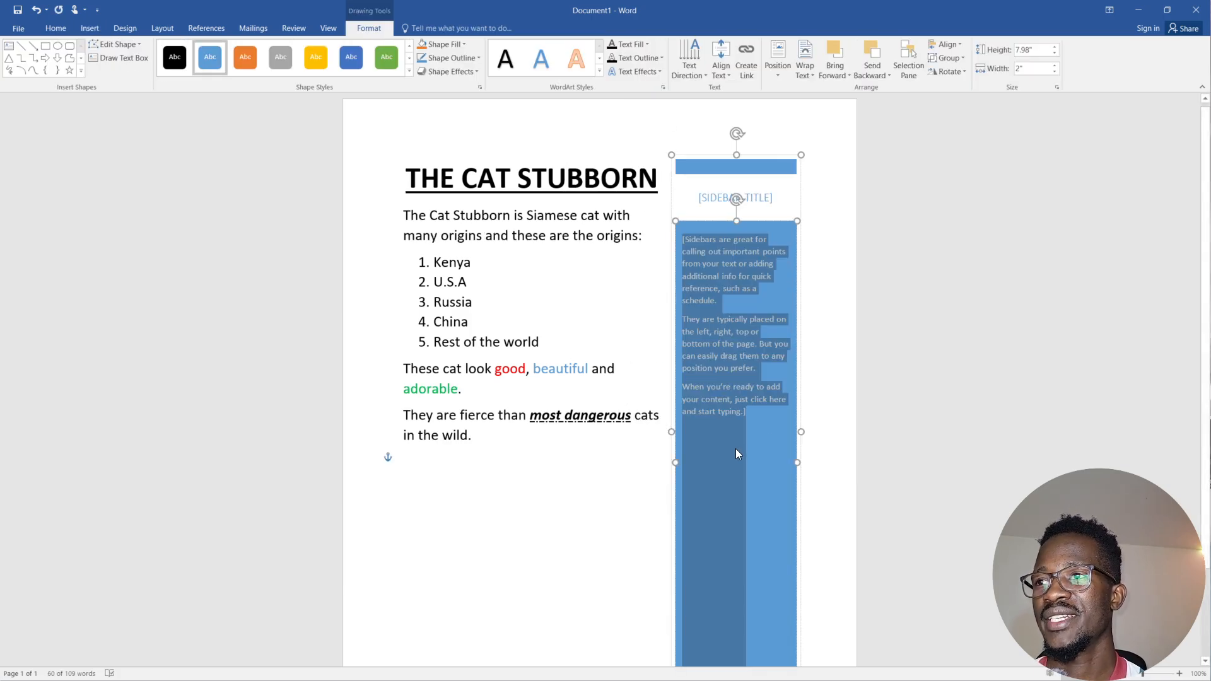
{"action": "left_click", "coordinate": [995, 351]}
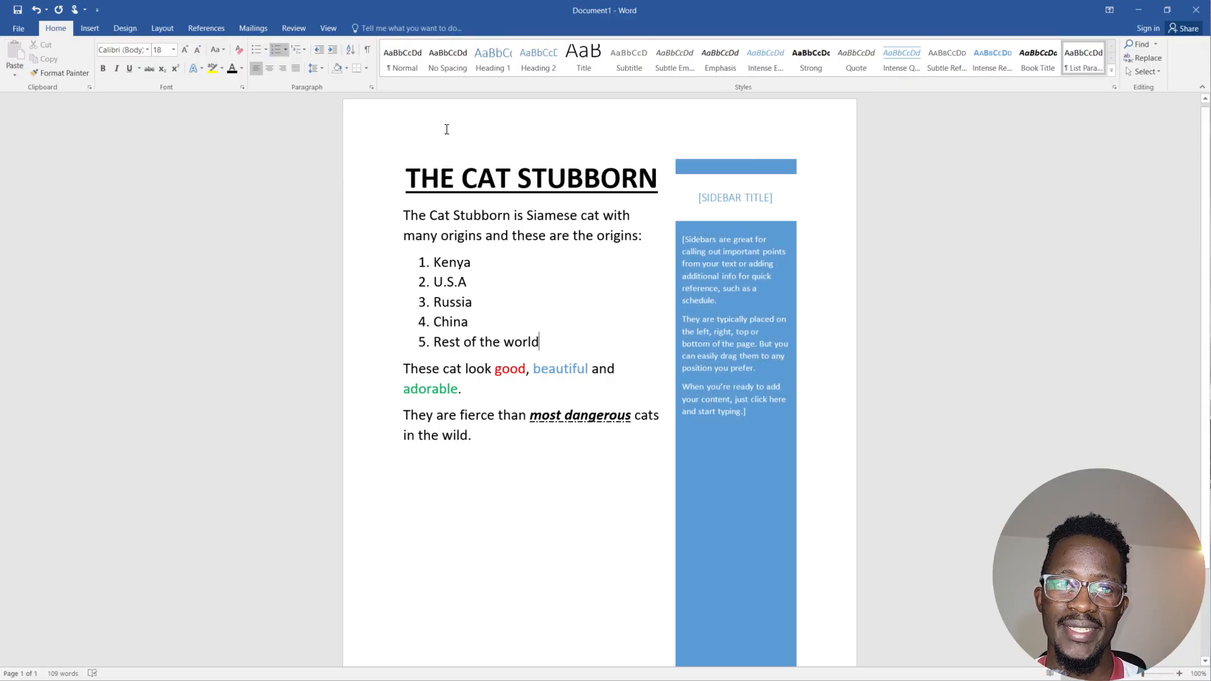
{"action": "key", "text": "ctrl+z"}
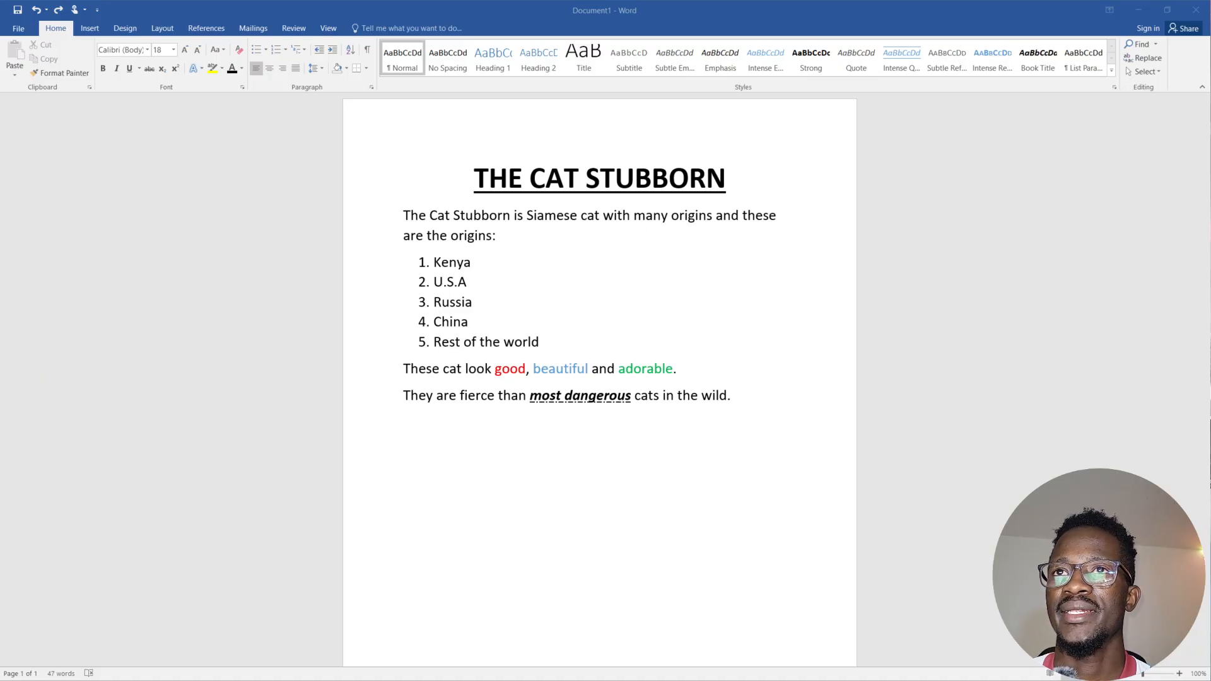
Insert the picture siamese.jpg from the Downloads folder below the last sentence.
{"action": "left_click", "coordinate": [90, 33]}
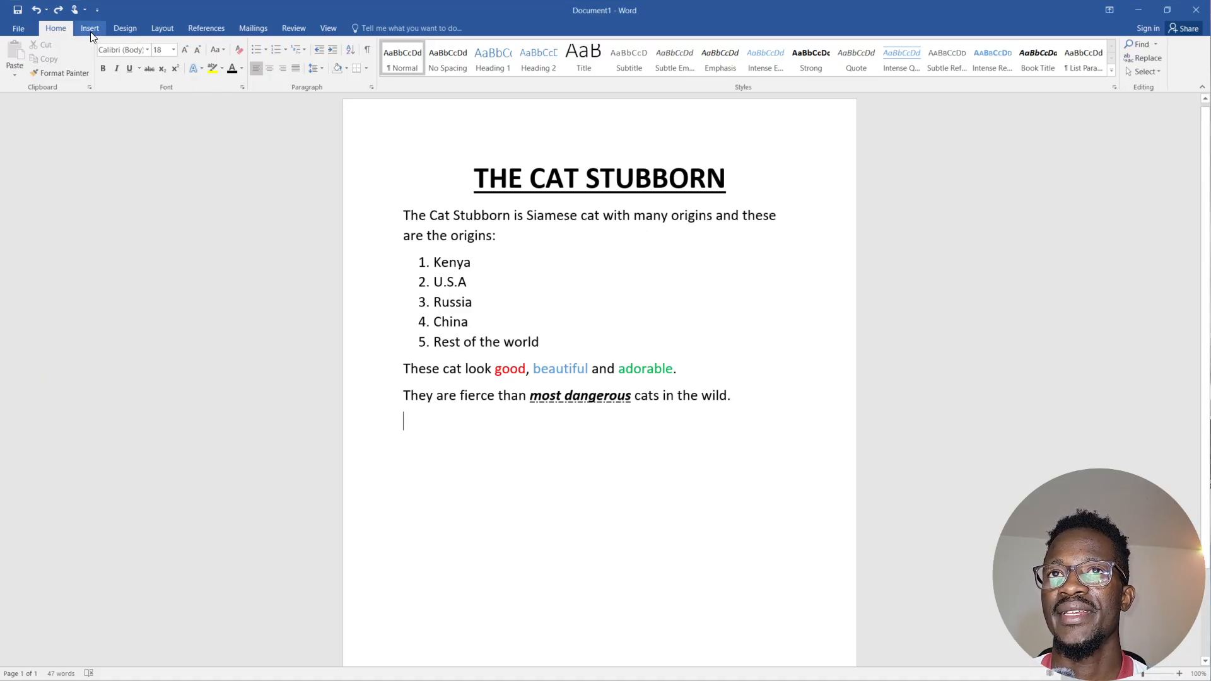
{"action": "left_click", "coordinate": [91, 29]}
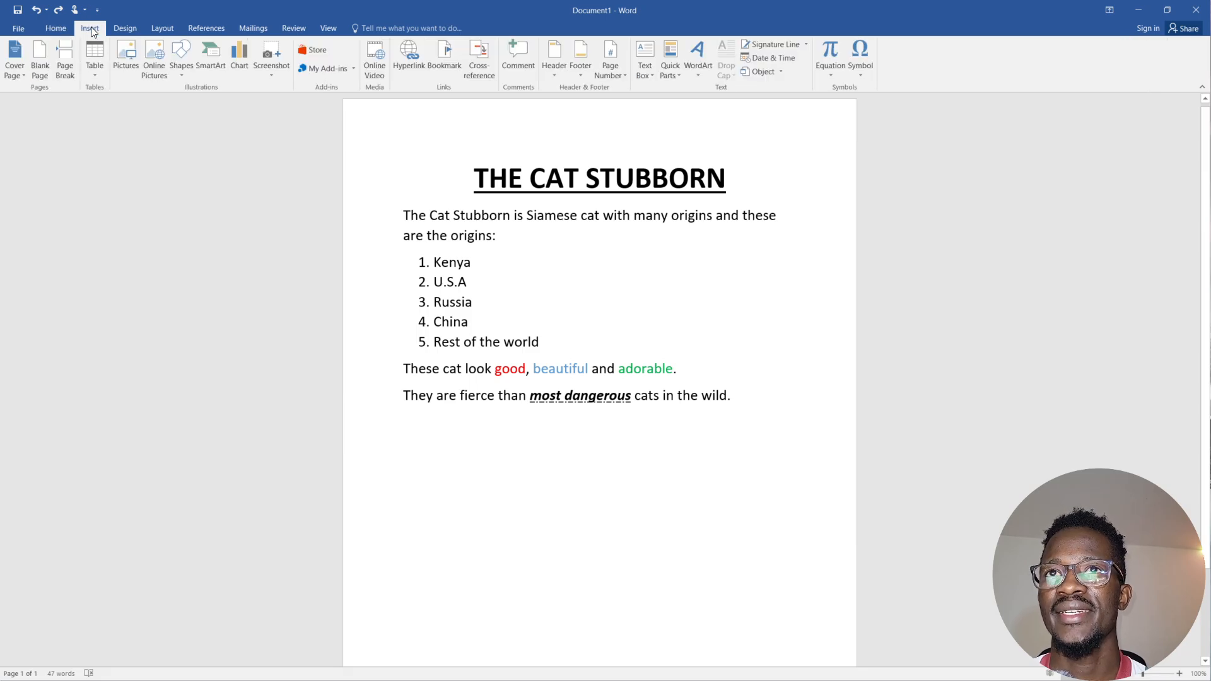
{"action": "left_click", "coordinate": [135, 72]}
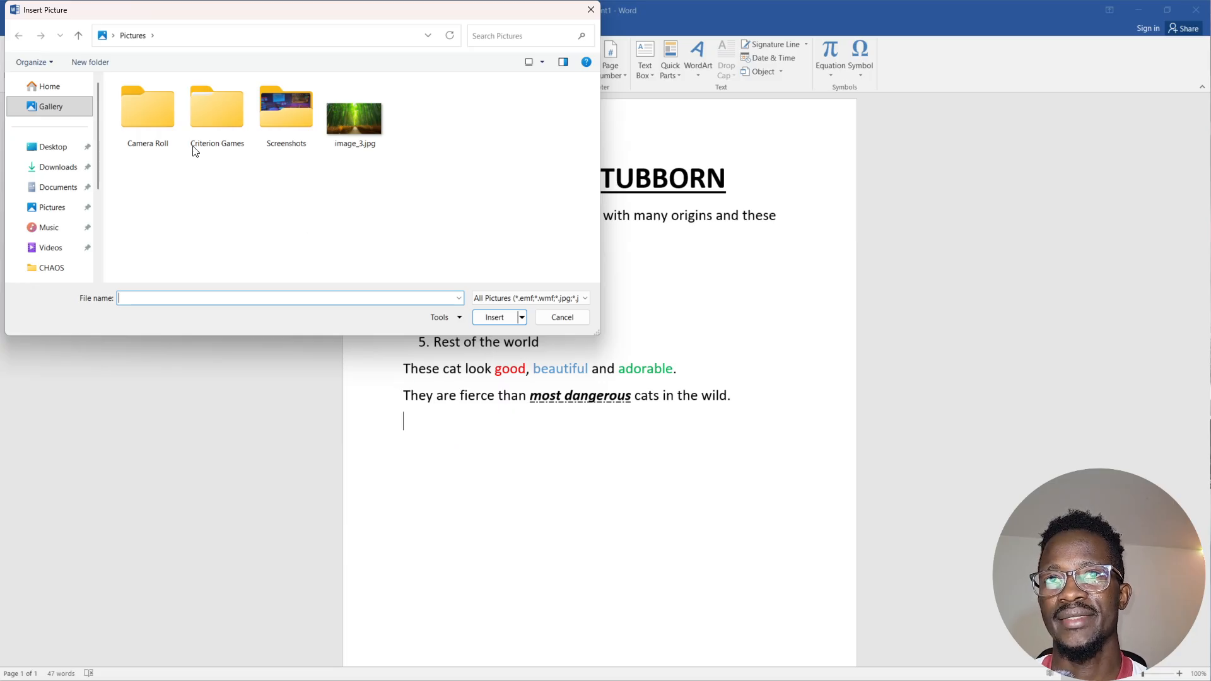
{"action": "left_click", "coordinate": [64, 172]}
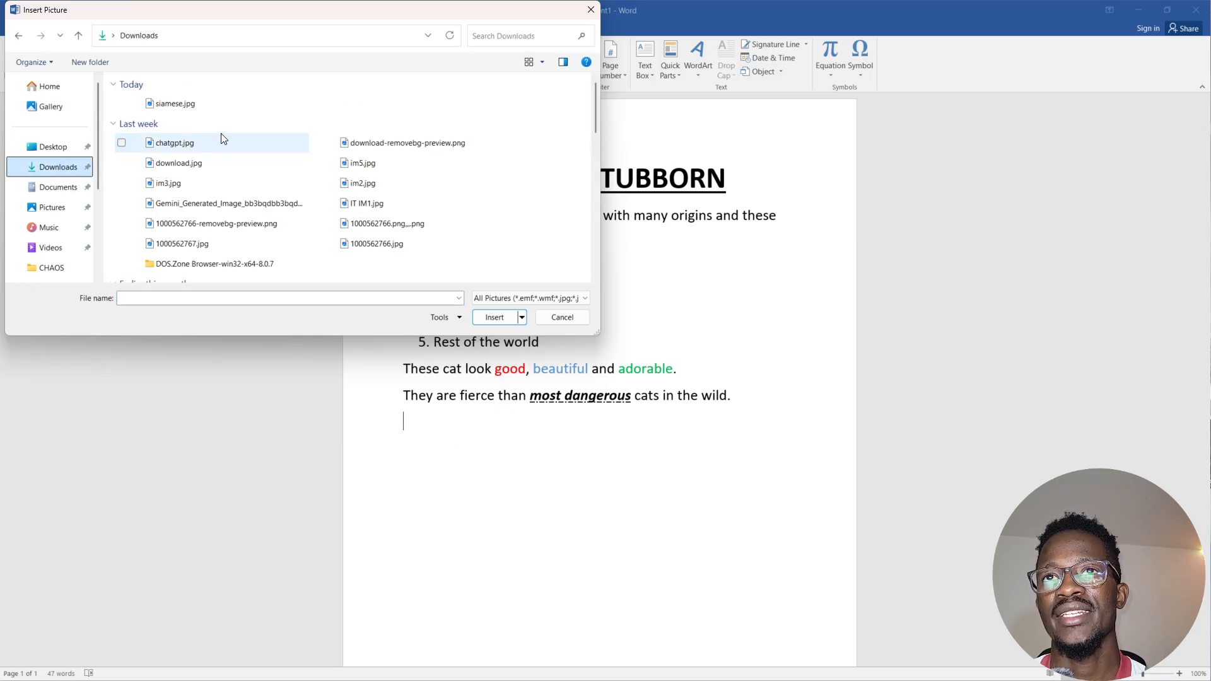
{"action": "left_click", "coordinate": [220, 106]}
{"action": "left_click", "coordinate": [496, 318]}
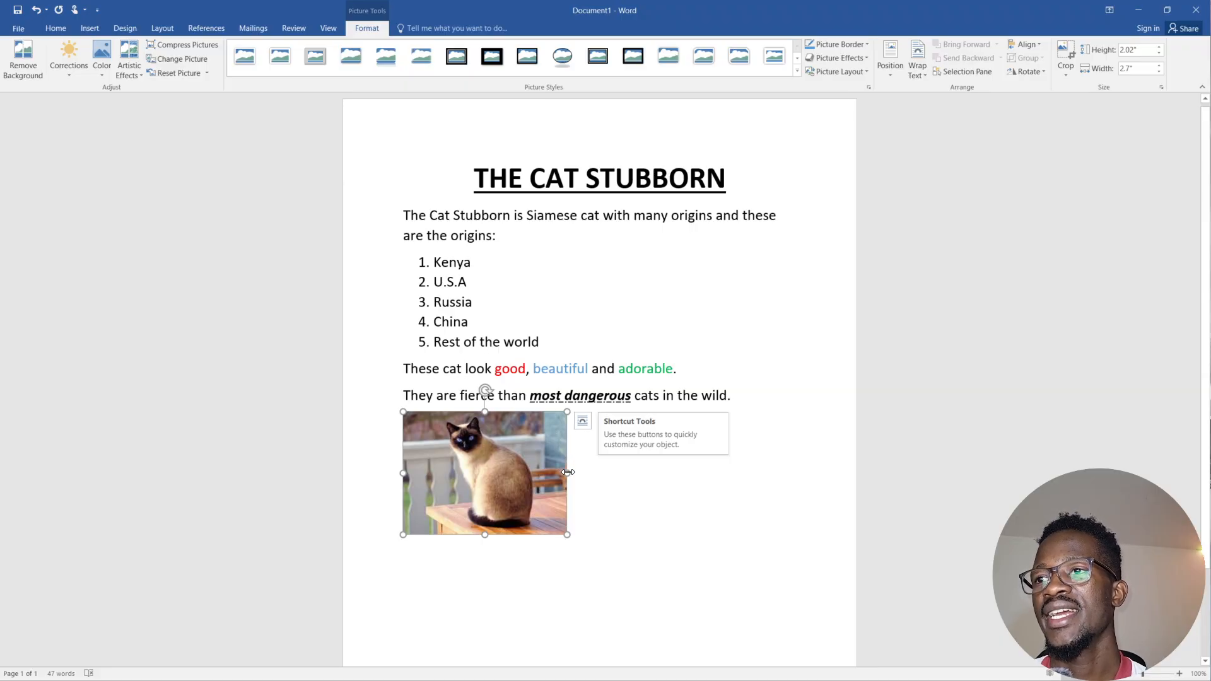
Enlarge the cat picture to about 3.52" high and 4.51" wide.
{"action": "left_click_drag", "start_coordinate": [568, 472], "coordinate": [676, 481]}
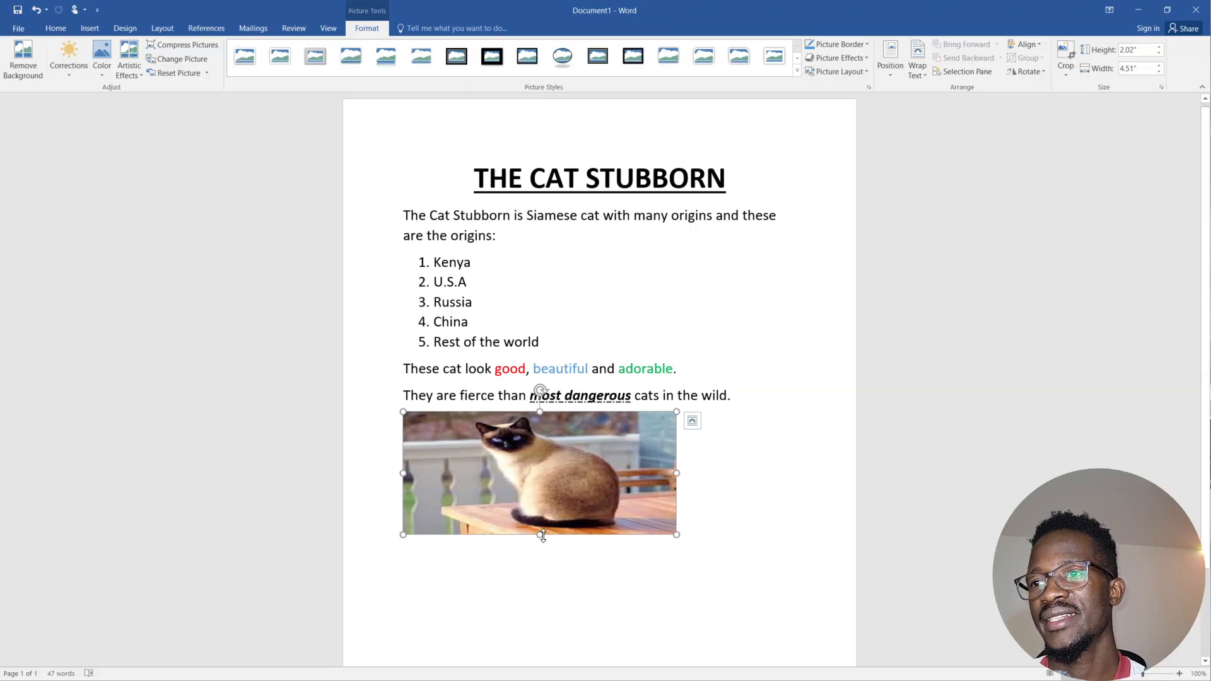
{"action": "left_click_drag", "start_coordinate": [540, 535], "coordinate": [559, 624]}
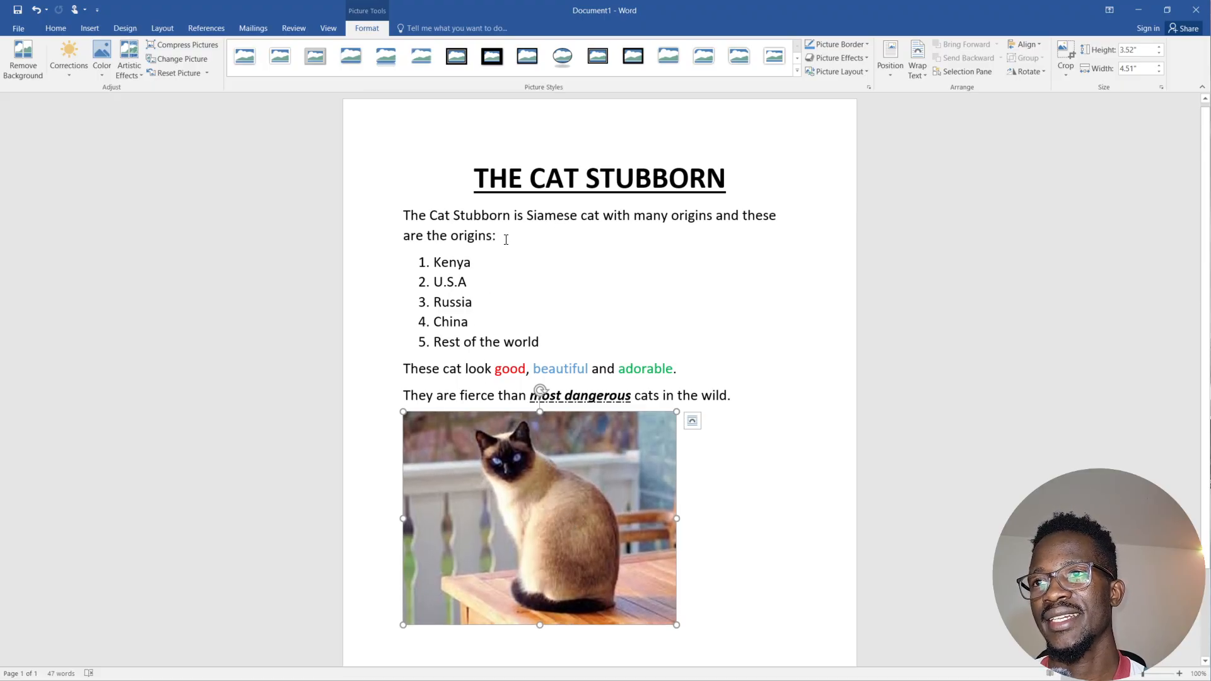
{"action": "left_click", "coordinate": [507, 238]}
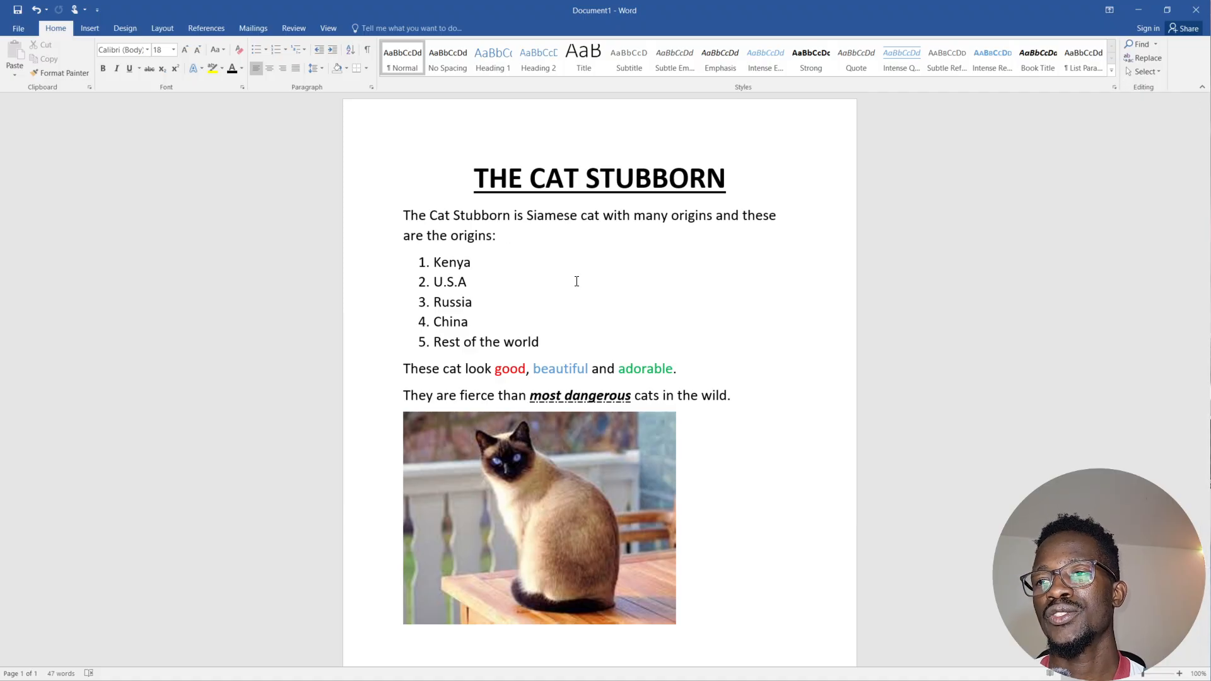
Insert a table with two columns and five rows on a new line below the cat picture.
{"action": "scroll", "coordinate": [713, 442], "scroll_direction": "down", "scroll_amount": 3}
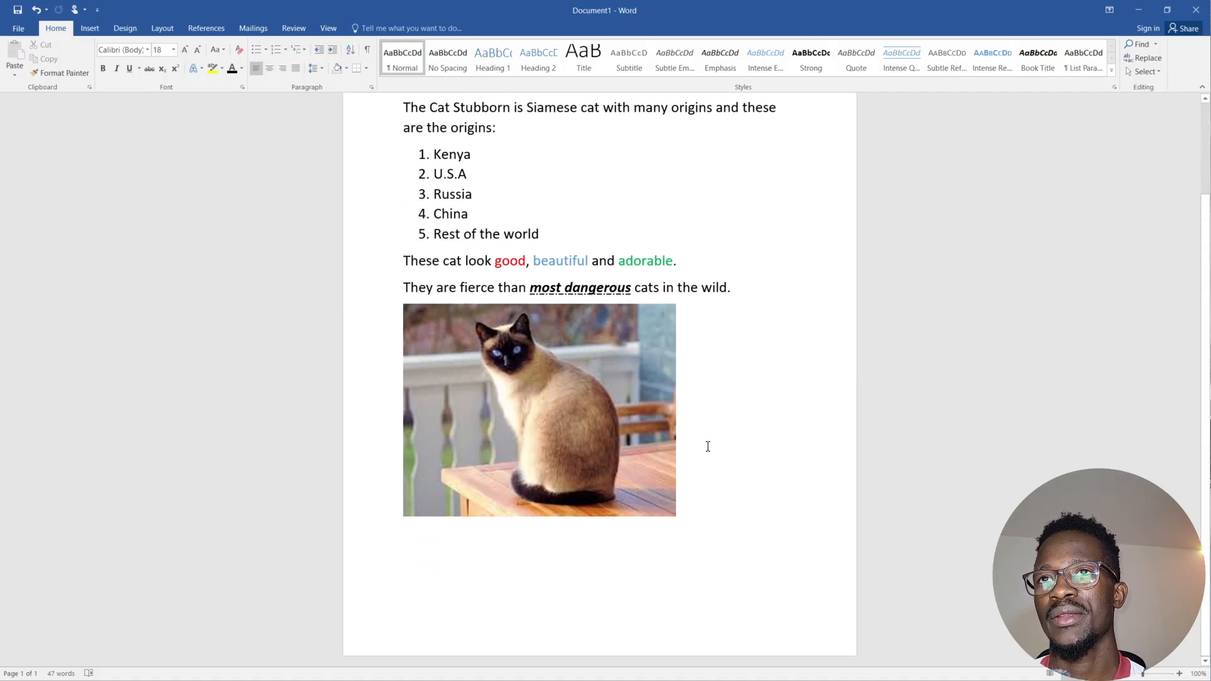
{"action": "left_click", "coordinate": [510, 566]}
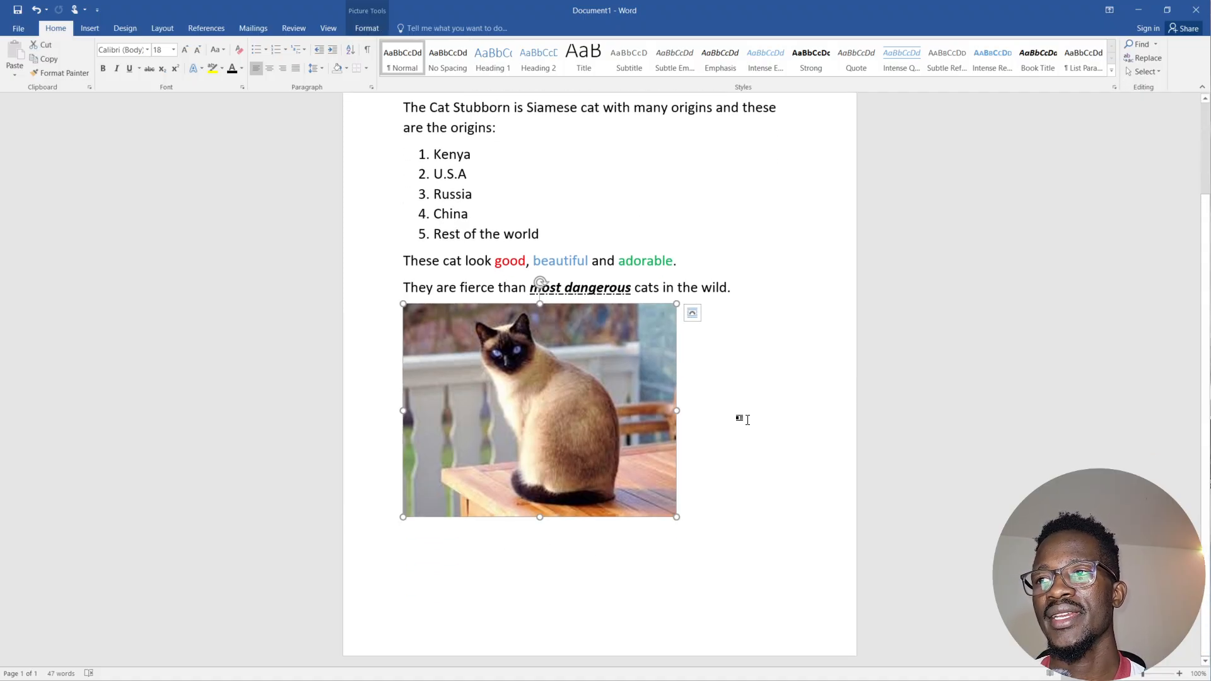
{"action": "left_click", "coordinate": [725, 422]}
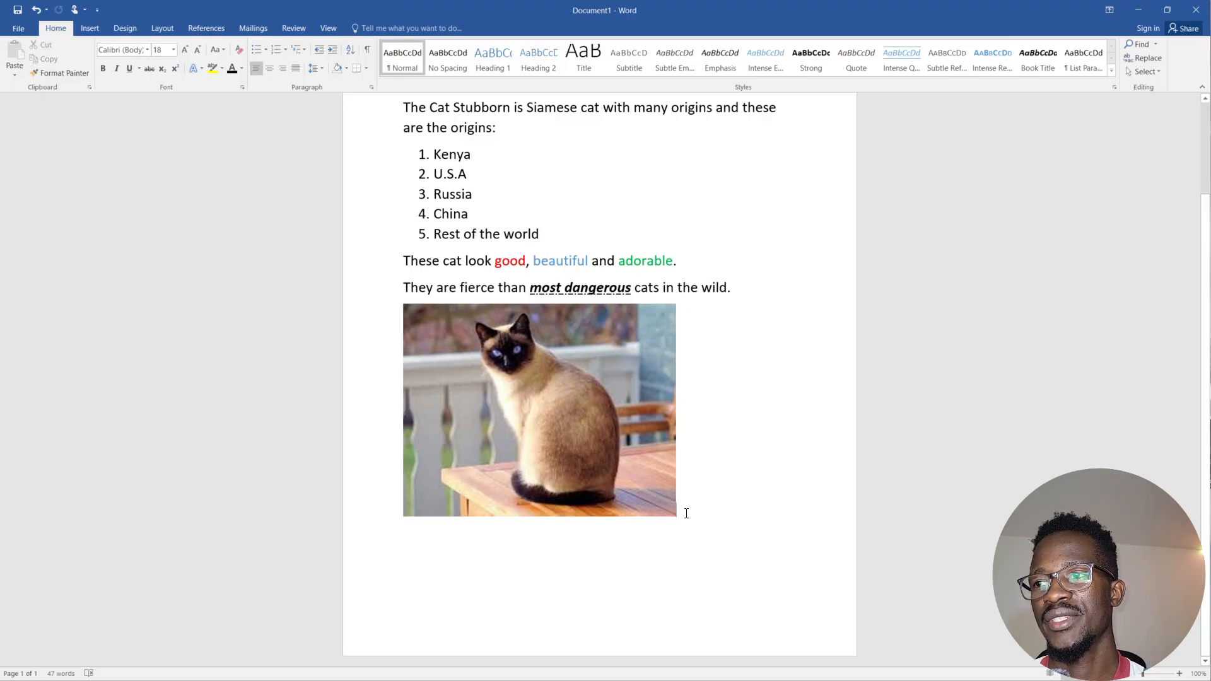
{"action": "key", "text": "Return"}
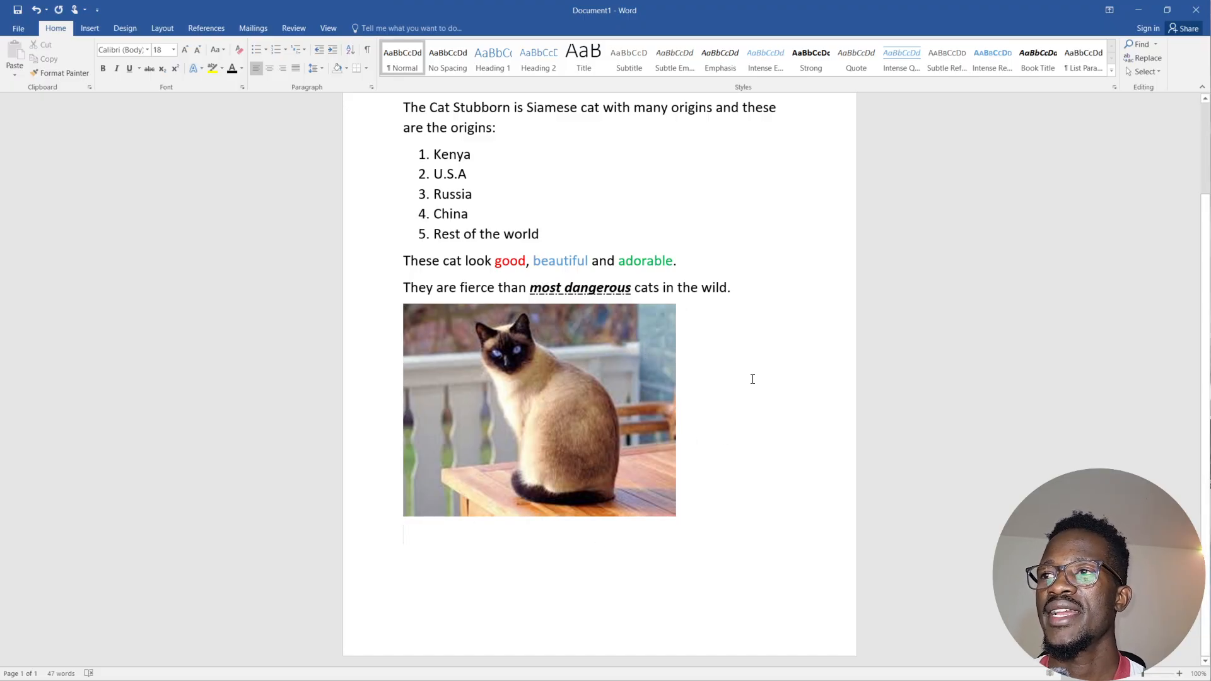
{"action": "left_click", "coordinate": [85, 30]}
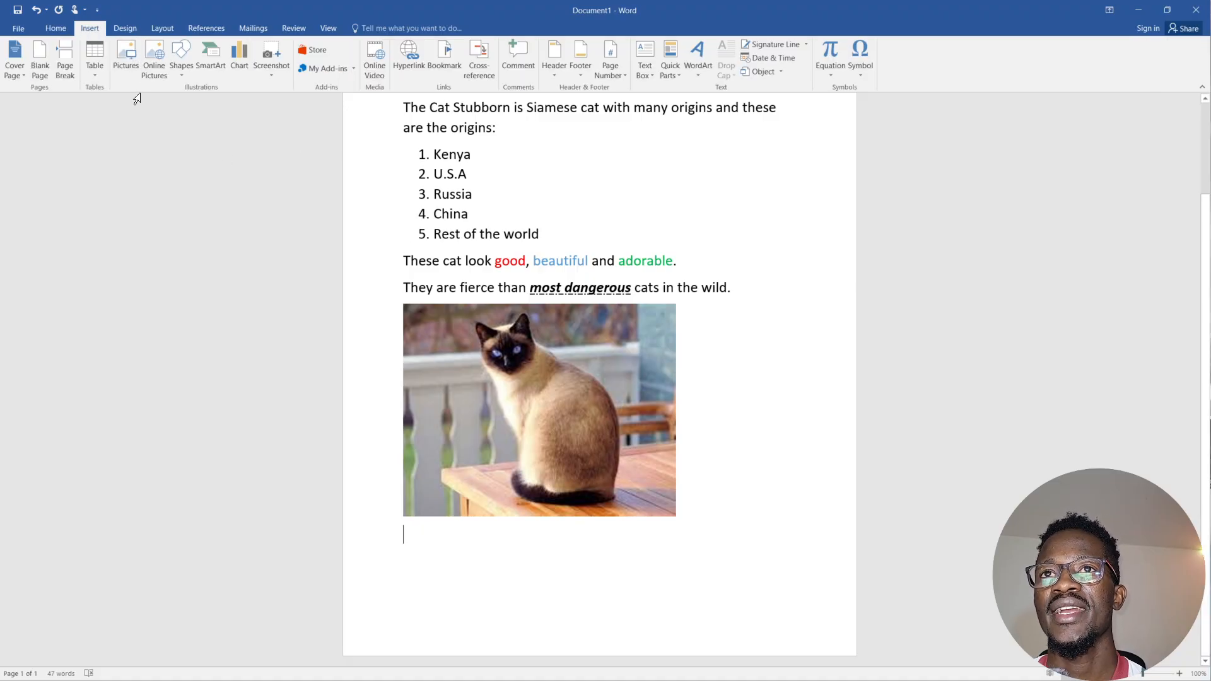
{"action": "left_click", "coordinate": [96, 65]}
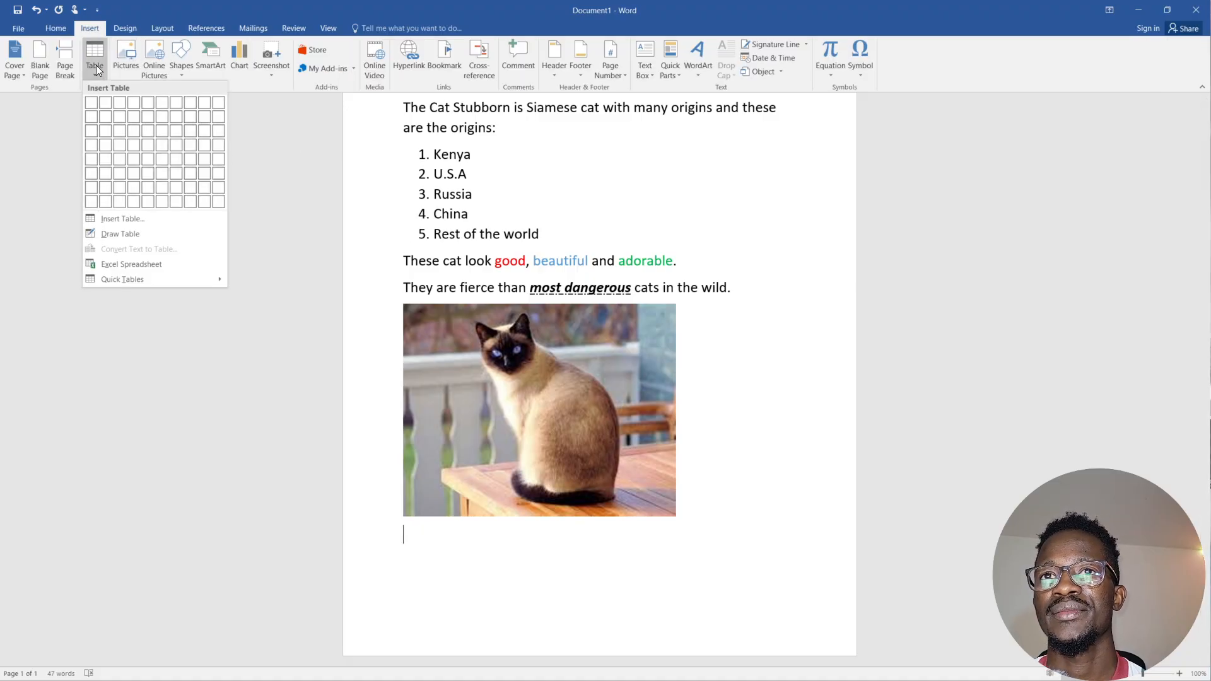
{"action": "left_click", "coordinate": [106, 168]}
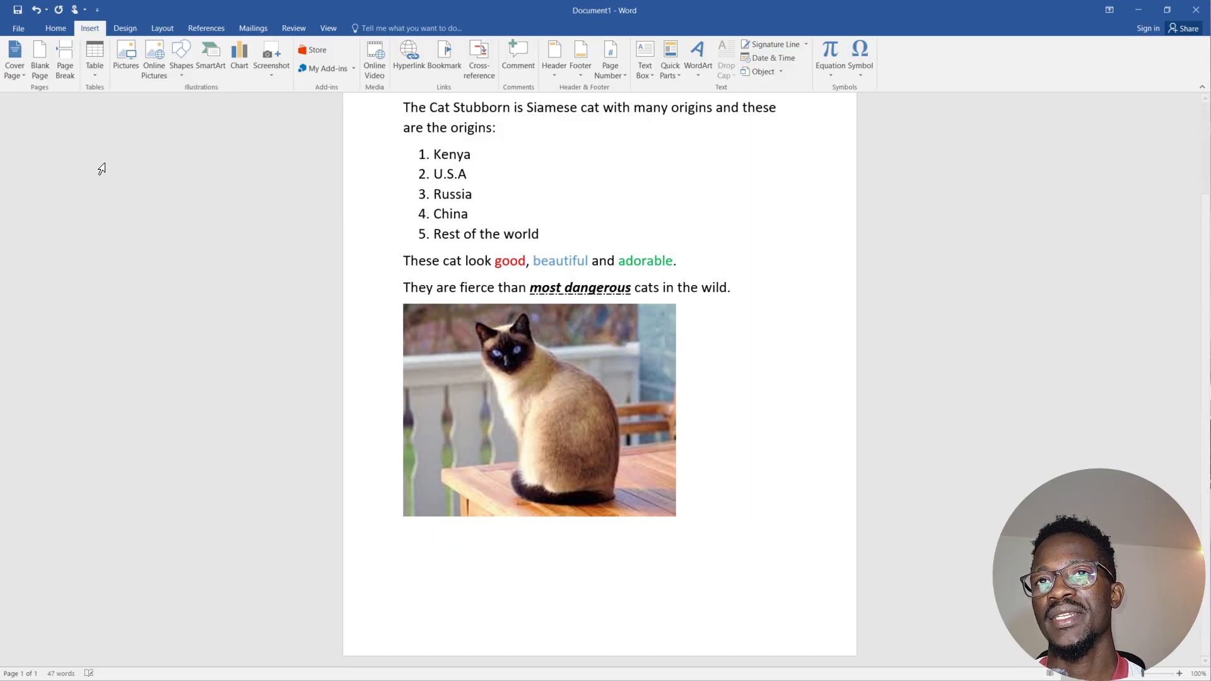
{"action": "scroll", "coordinate": [682, 401], "scroll_direction": "down", "scroll_amount": 5}
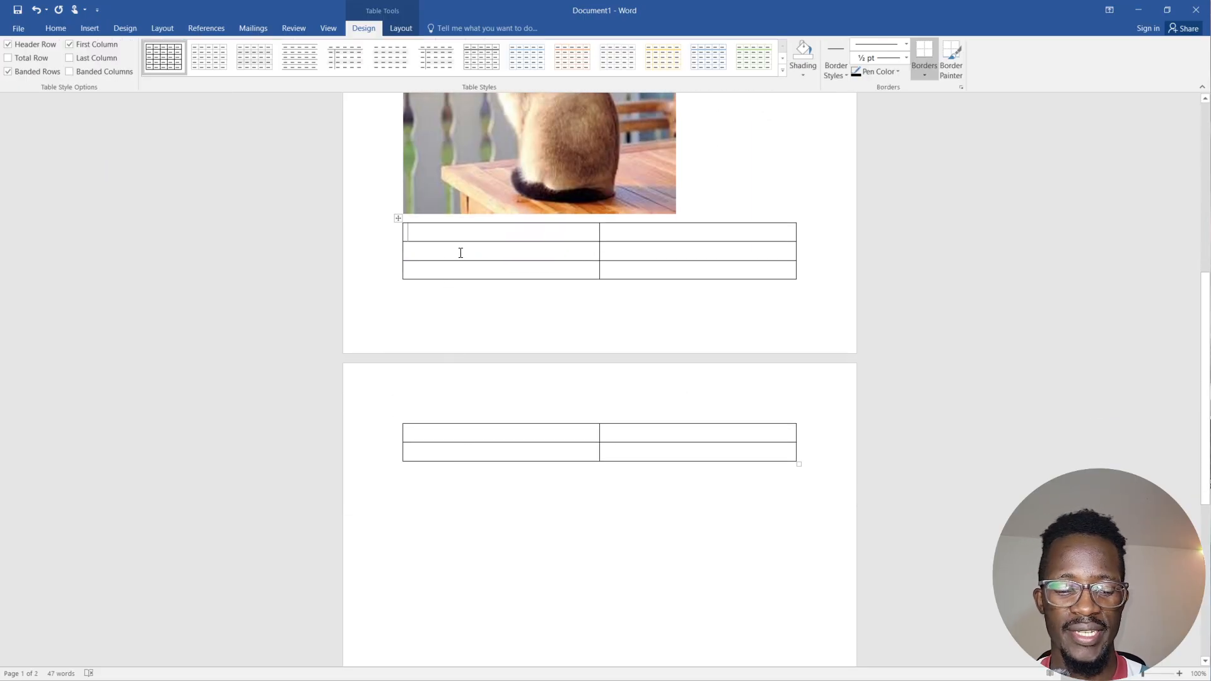
Enter "siamese" in the table's first cell and apply the light green bordered table style.
{"action": "type", "text": "si"}
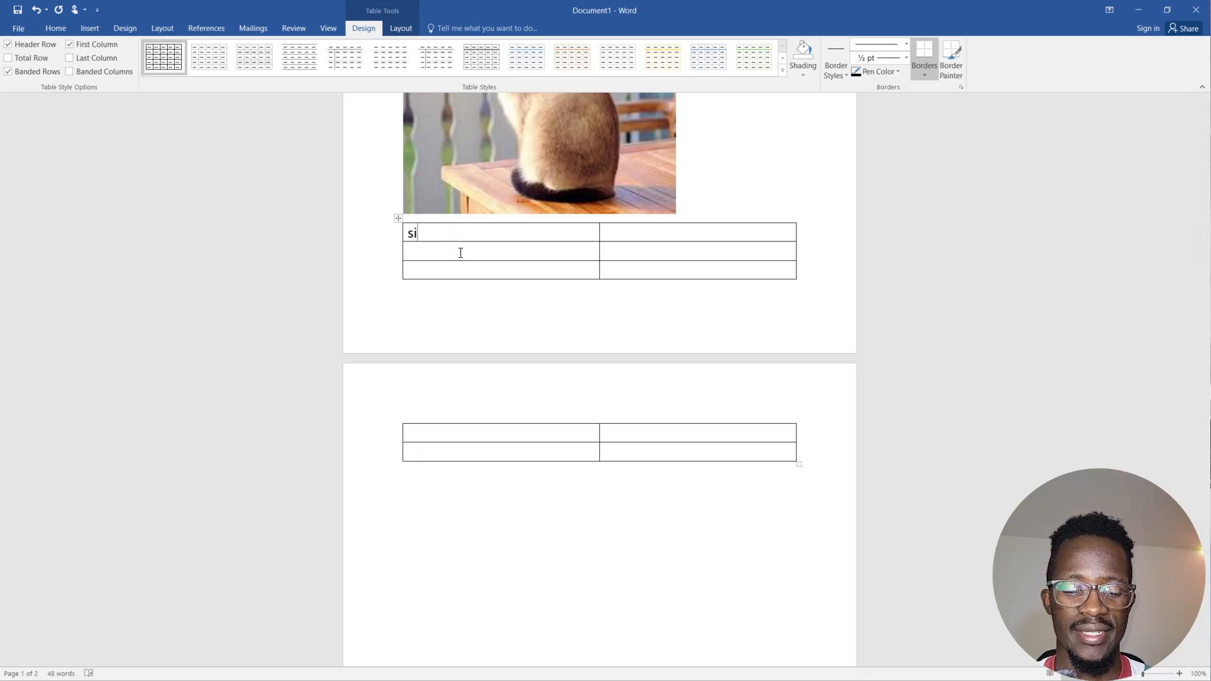
{"action": "type", "text": "amese"}
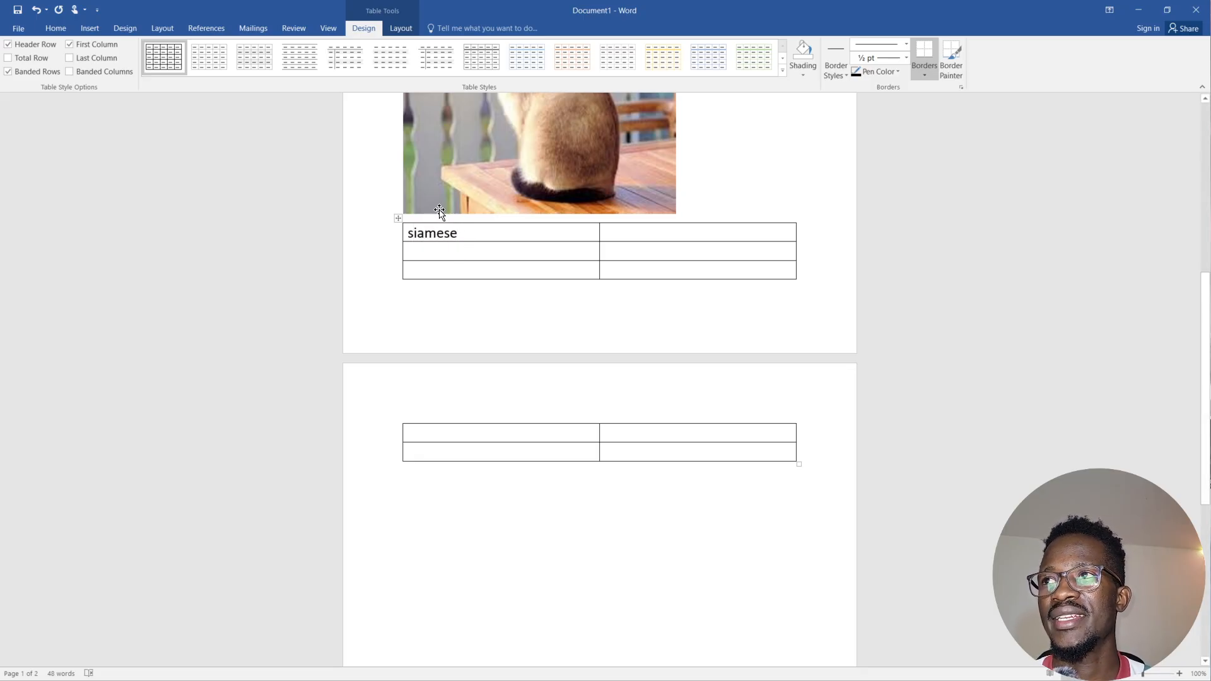
{"action": "left_click", "coordinate": [572, 56]}
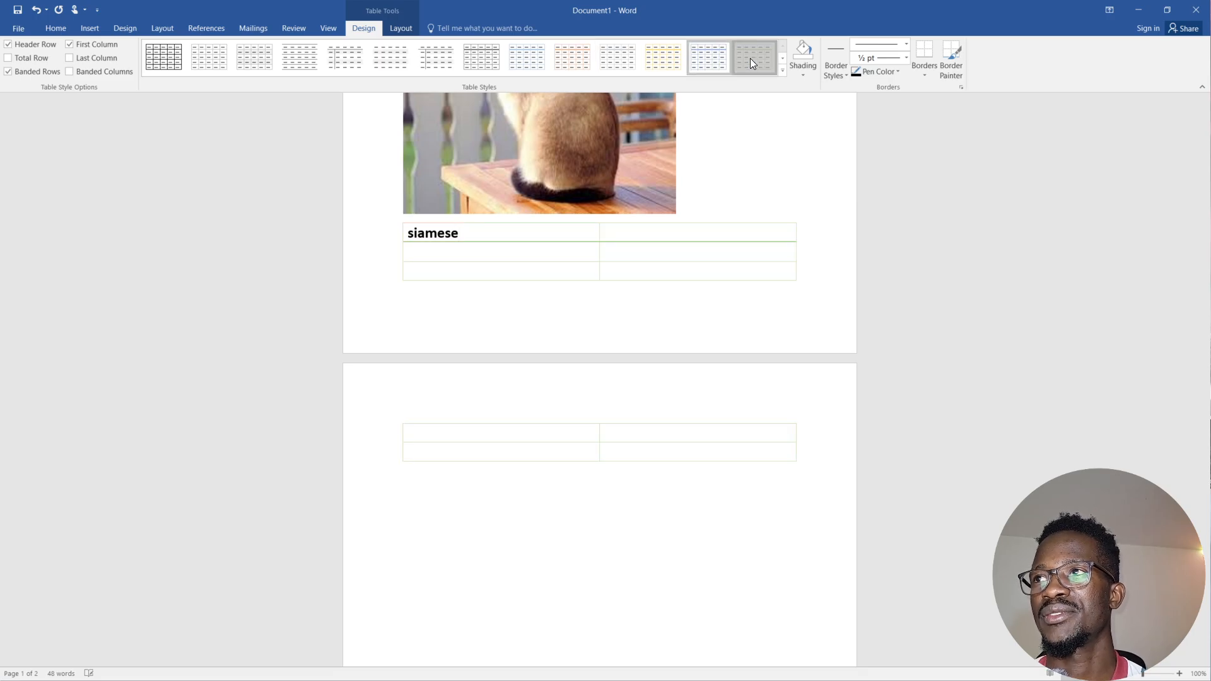
{"action": "left_click", "coordinate": [751, 58]}
Shade the first three cells of the table's first column light gold.
{"action": "left_click", "coordinate": [812, 74]}
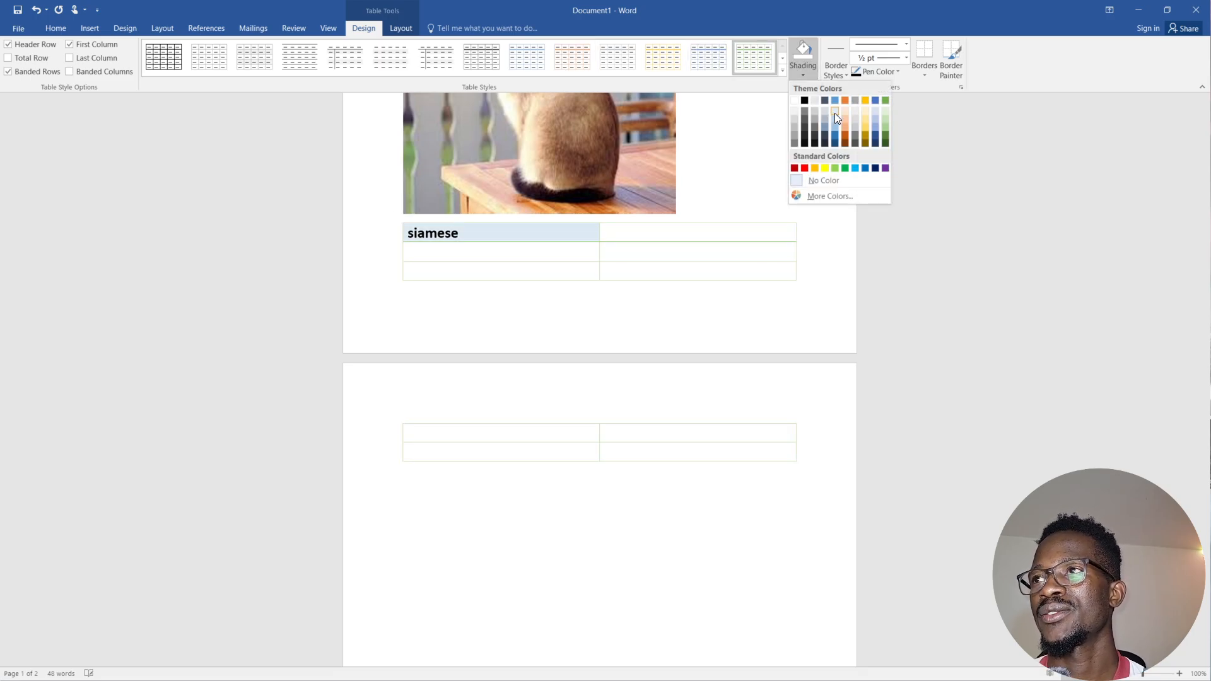
{"action": "left_click", "coordinate": [864, 131]}
{"action": "left_click", "coordinate": [637, 234]}
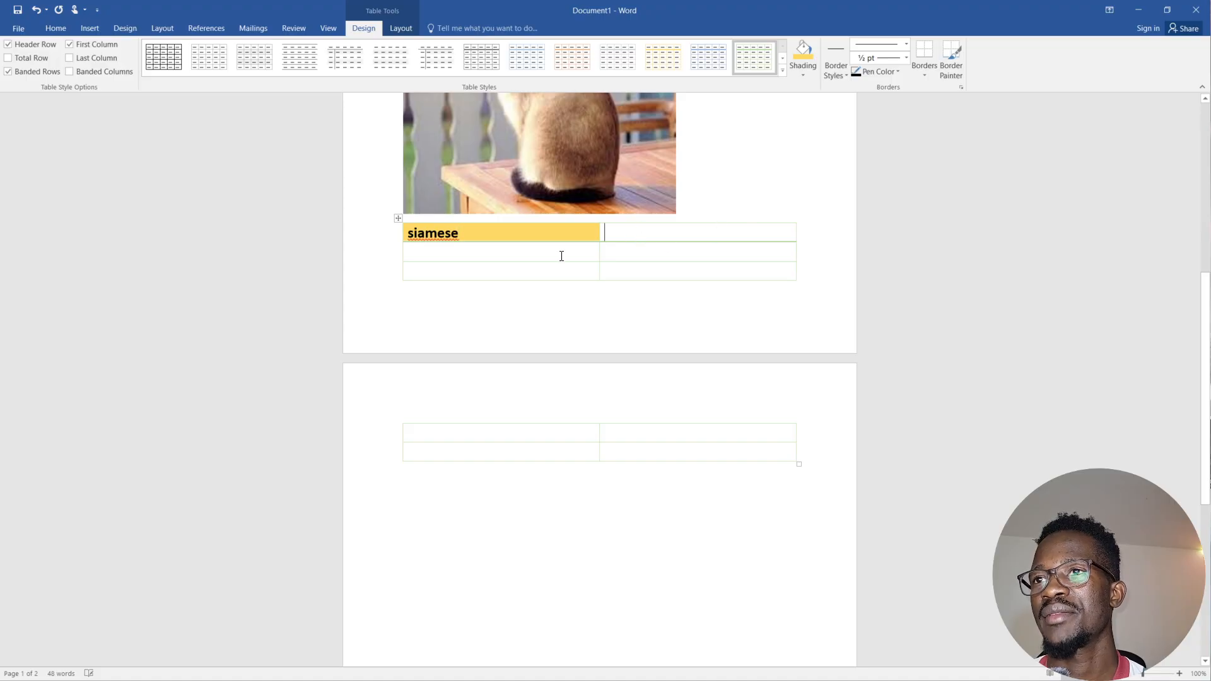
{"action": "left_click", "coordinate": [478, 258]}
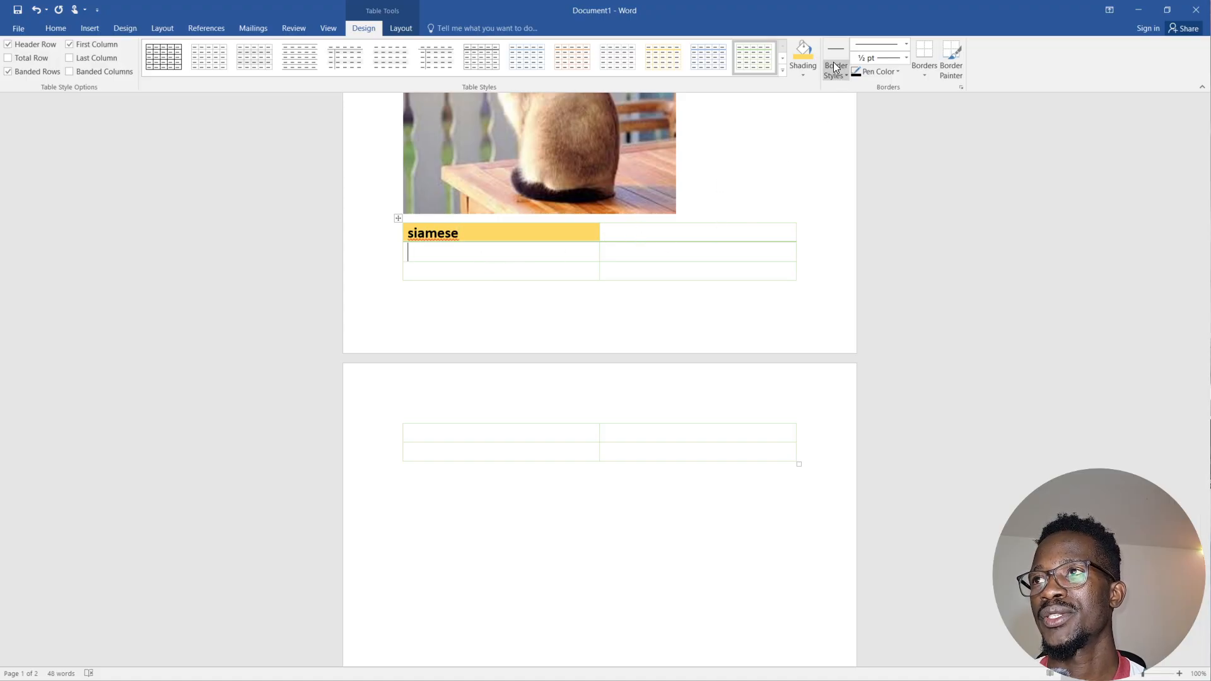
{"action": "left_click", "coordinate": [803, 51]}
{"action": "left_click", "coordinate": [464, 265]}
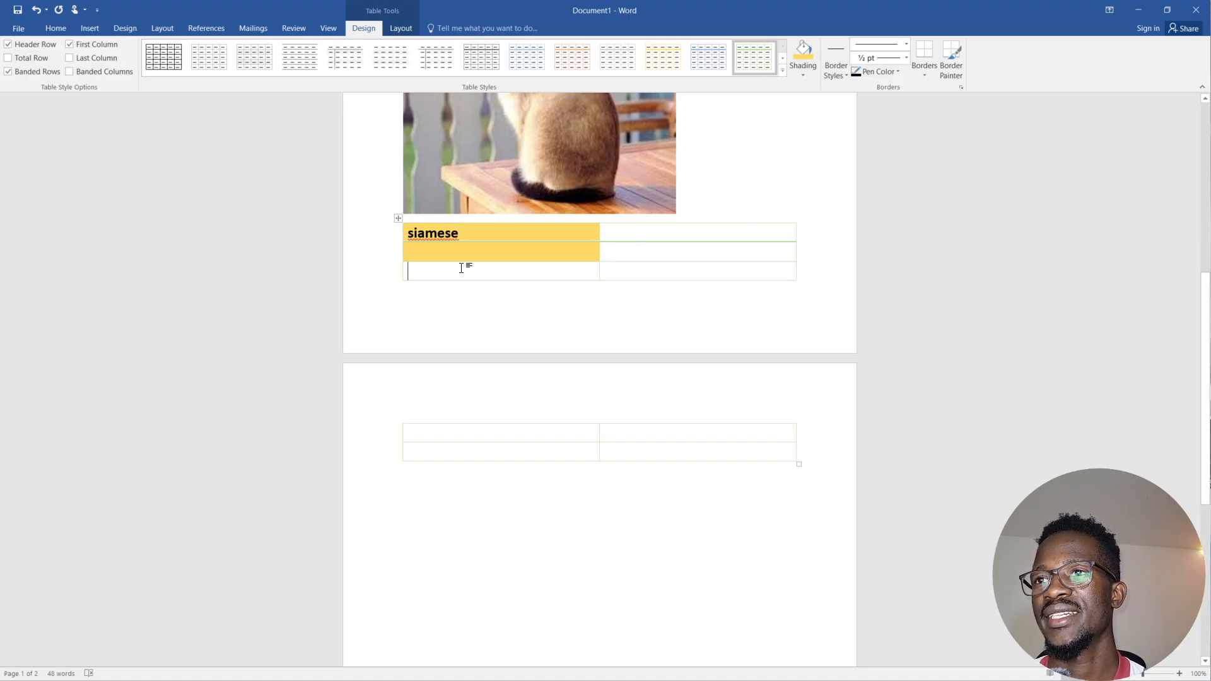
{"action": "left_click", "coordinate": [803, 53]}
{"action": "left_click", "coordinate": [807, 72]}
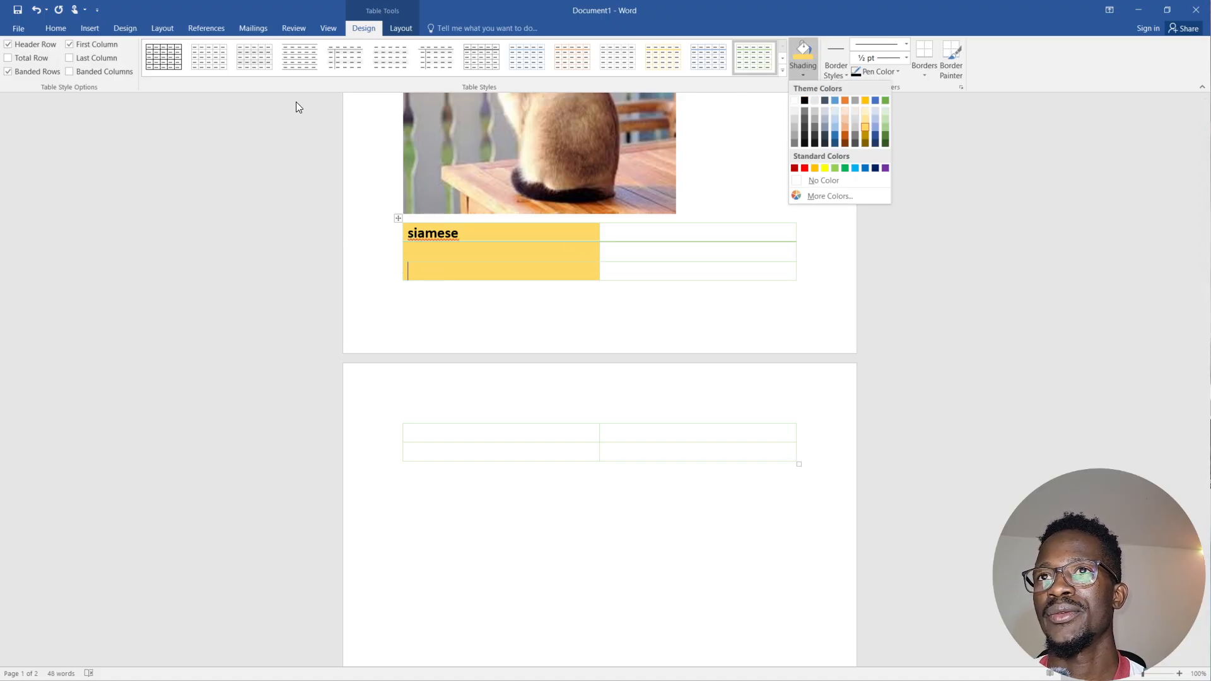
{"action": "left_click", "coordinate": [356, 265]}
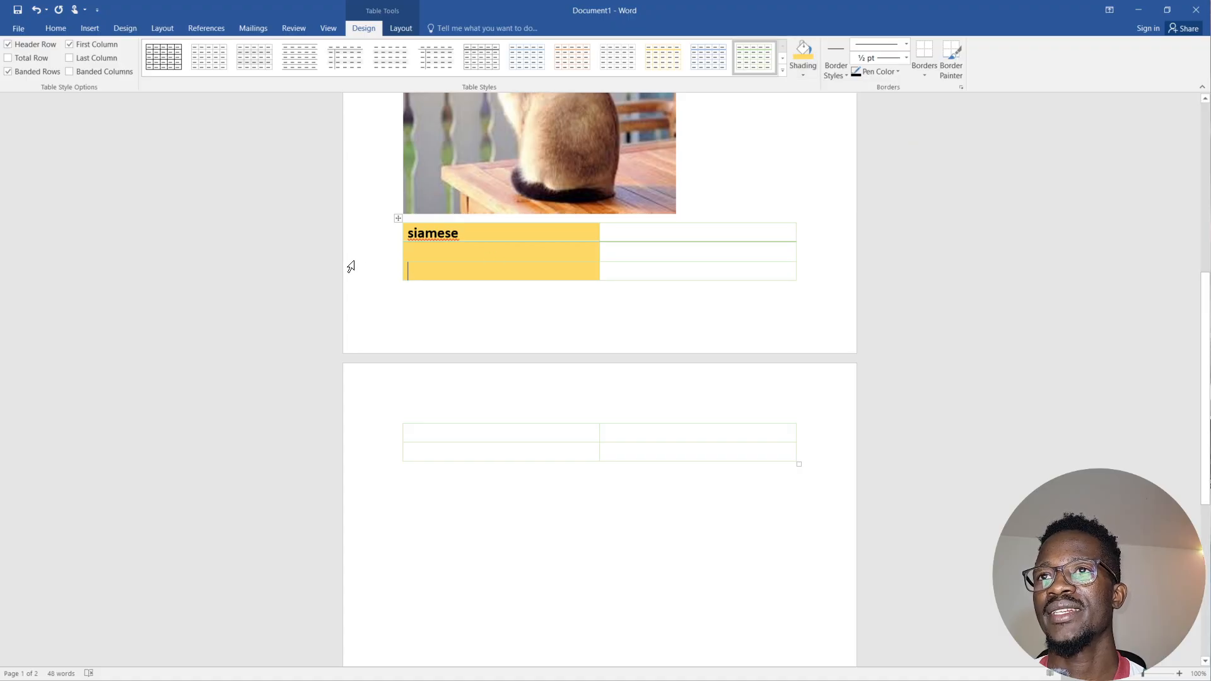
{"action": "left_click", "coordinate": [360, 257]}
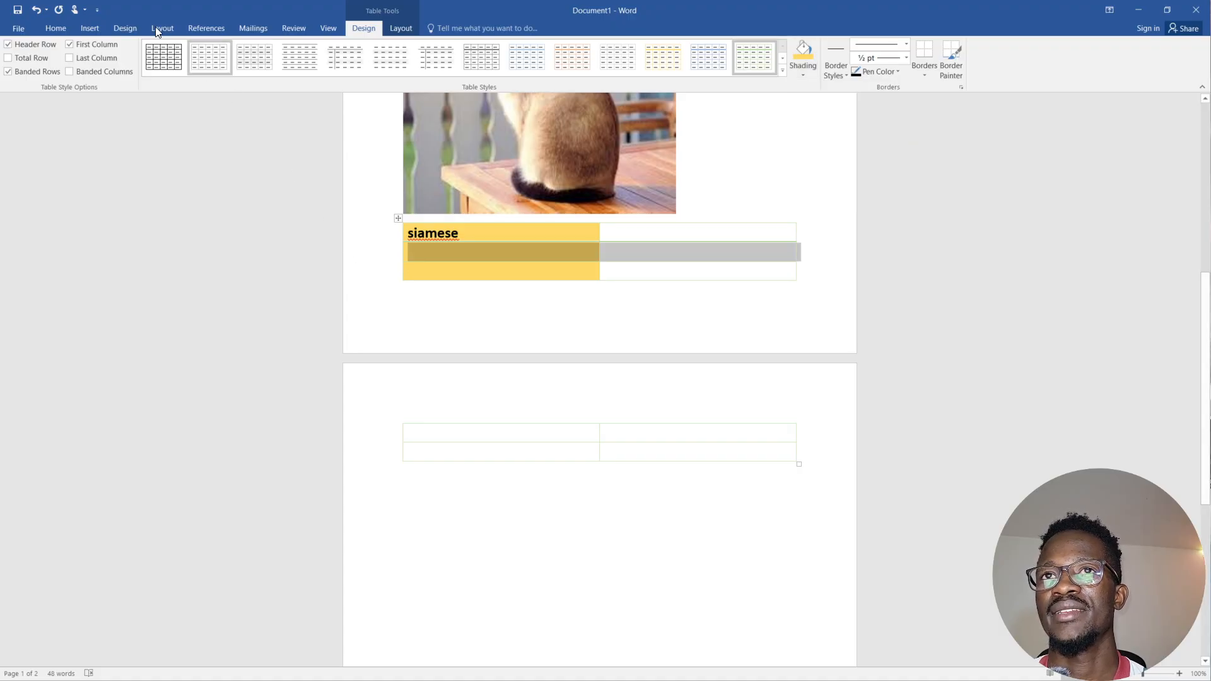
{"action": "left_click", "coordinate": [89, 29]}
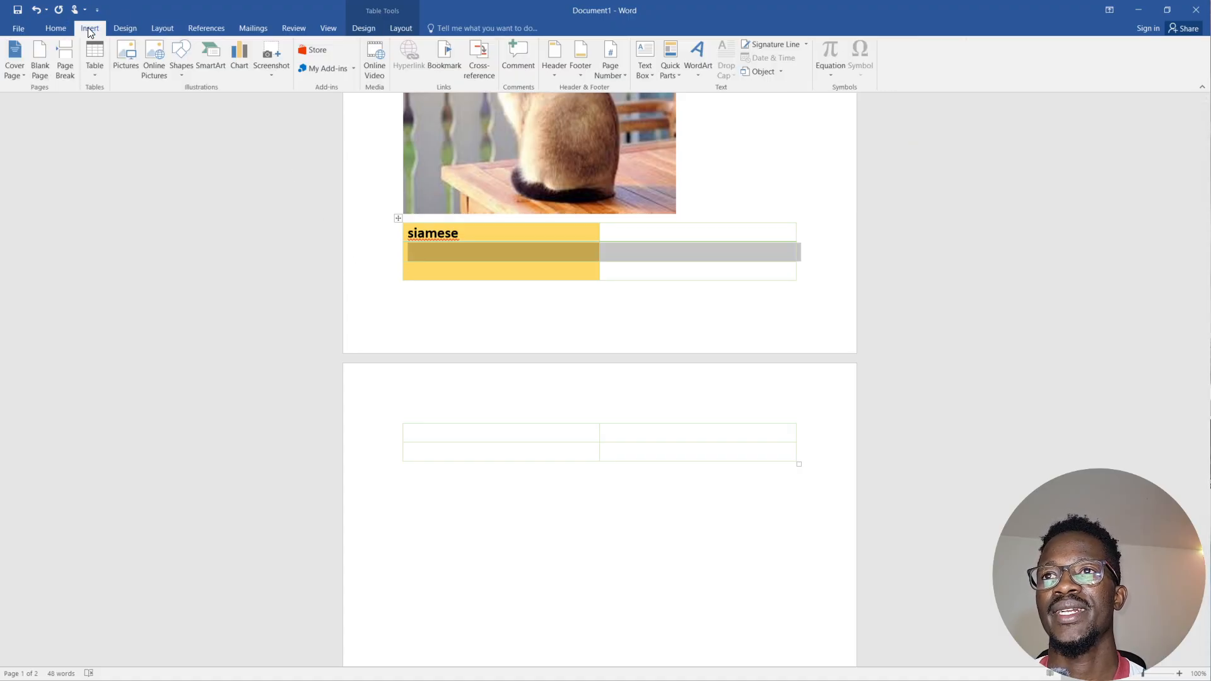
{"action": "left_click", "coordinate": [511, 272]}
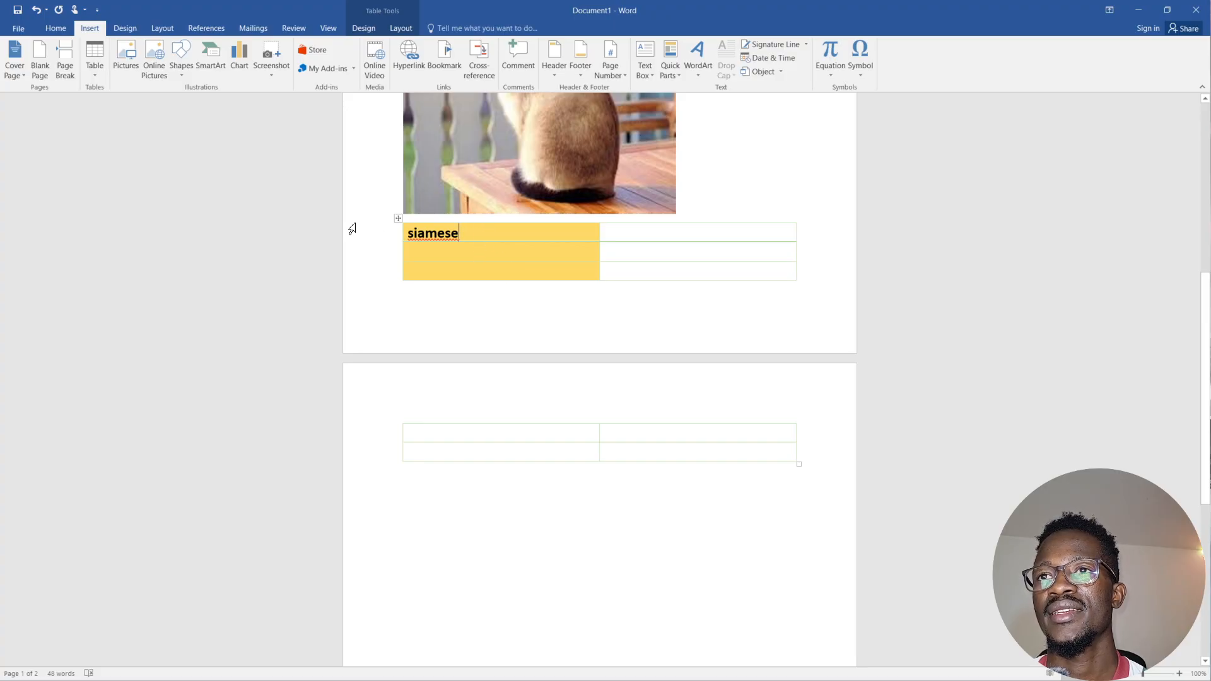
{"action": "left_click", "coordinate": [398, 219]}
{"action": "left_click", "coordinate": [431, 256]}
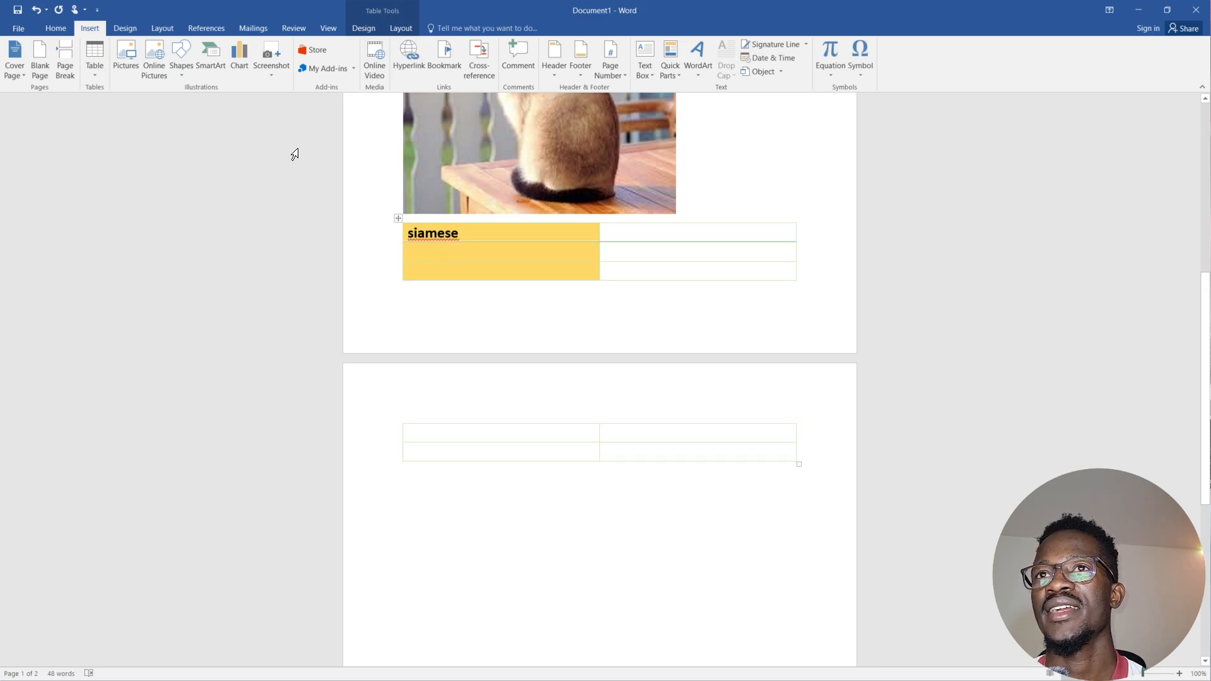
{"action": "left_click", "coordinate": [135, 28]}
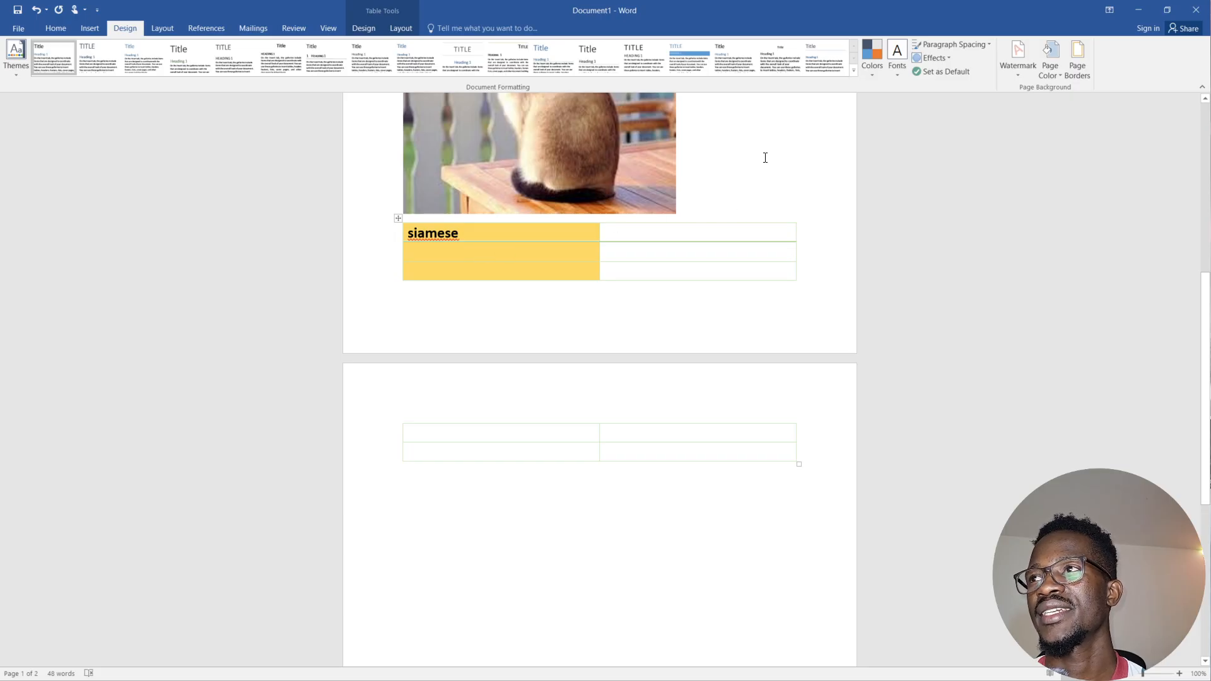
{"action": "left_click", "coordinate": [496, 233]}
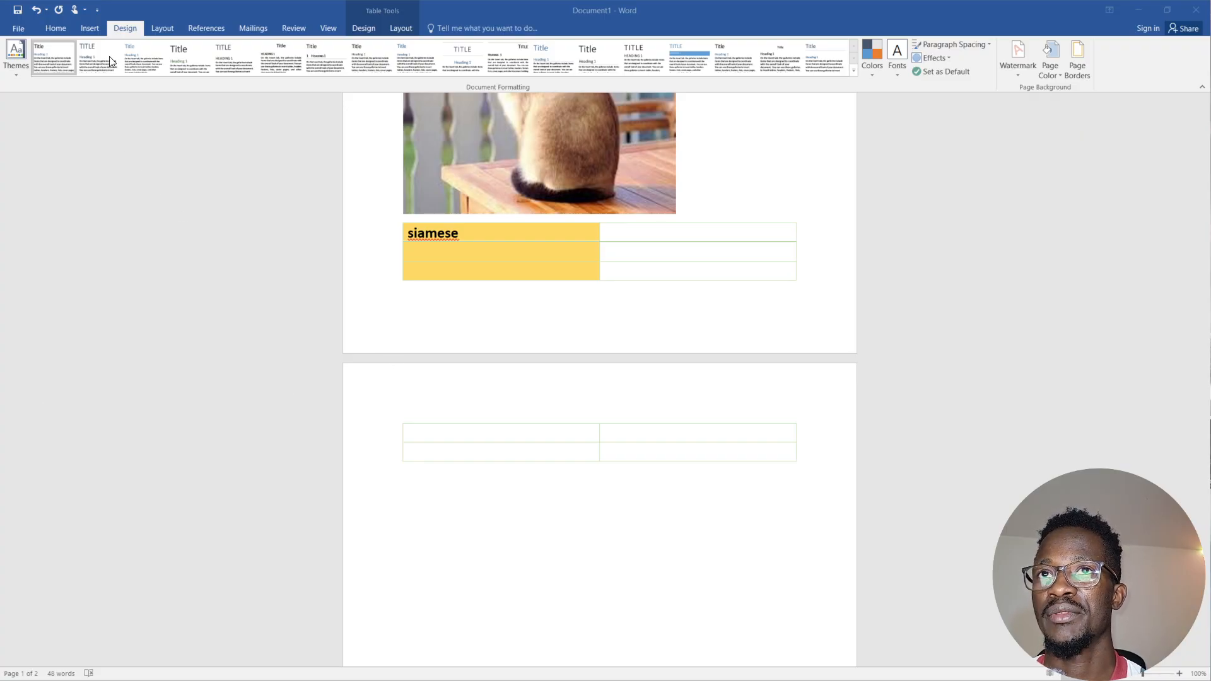
Draw a pentagon block arrow about 1.55" high and 4.39" wide below the table on the second page.
{"action": "left_click", "coordinate": [90, 27]}
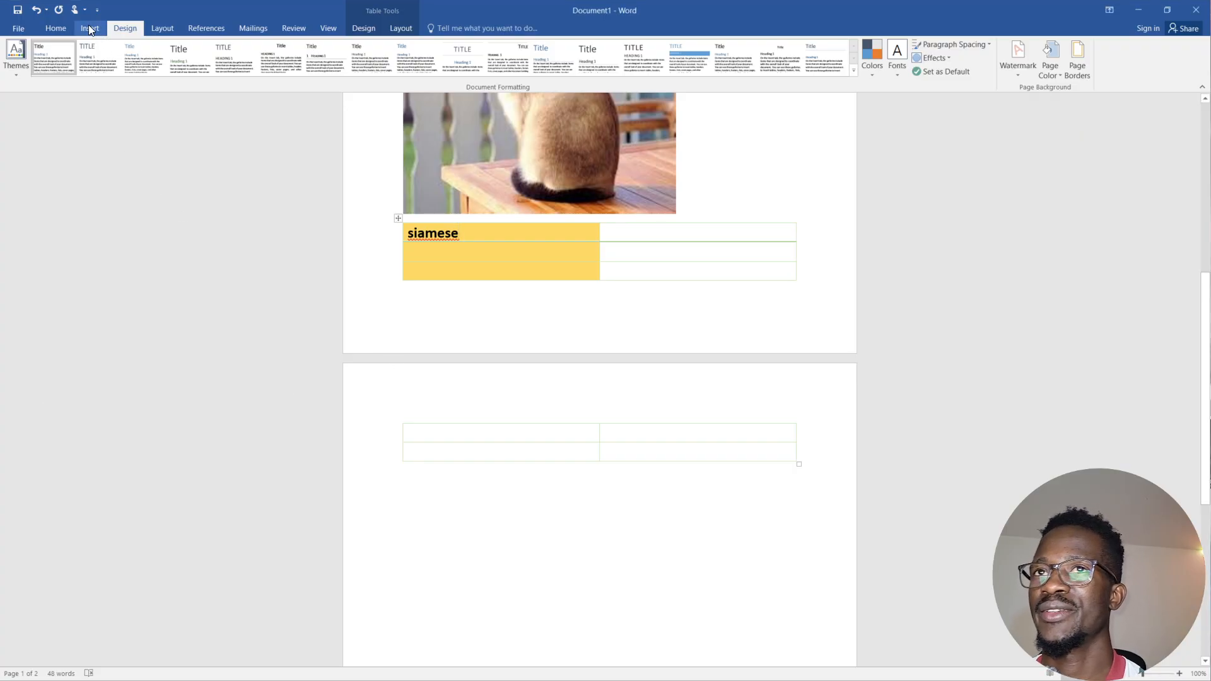
{"action": "left_click", "coordinate": [90, 29]}
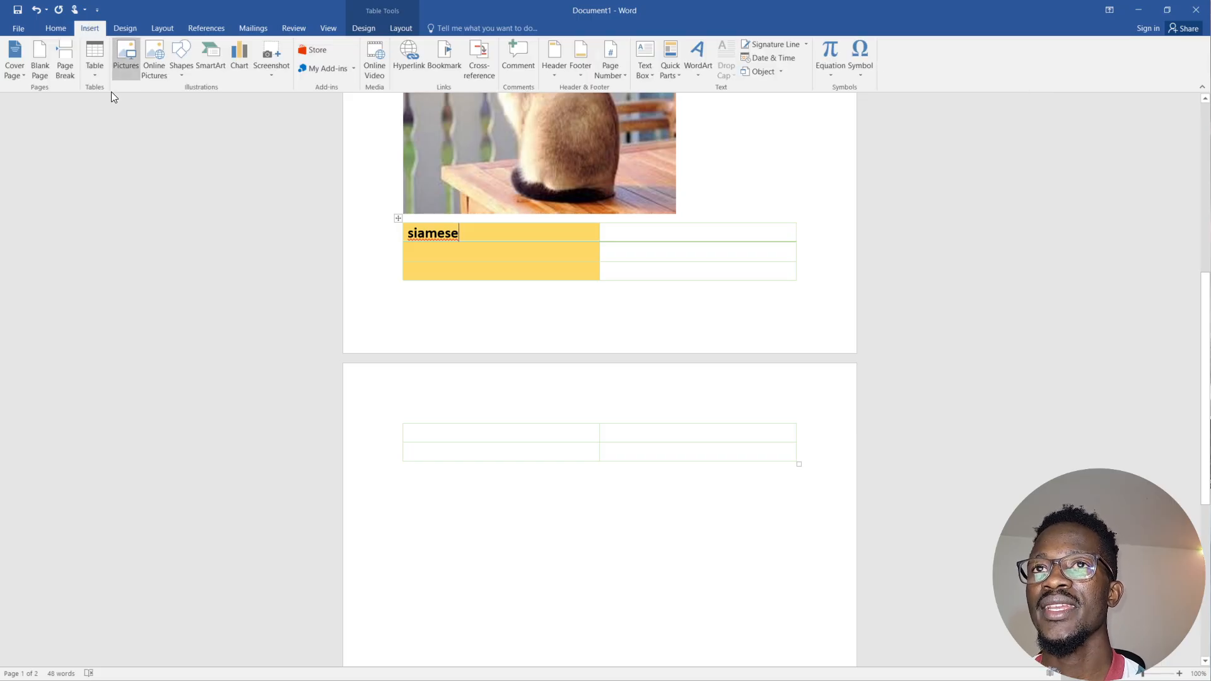
{"action": "left_click", "coordinate": [187, 52]}
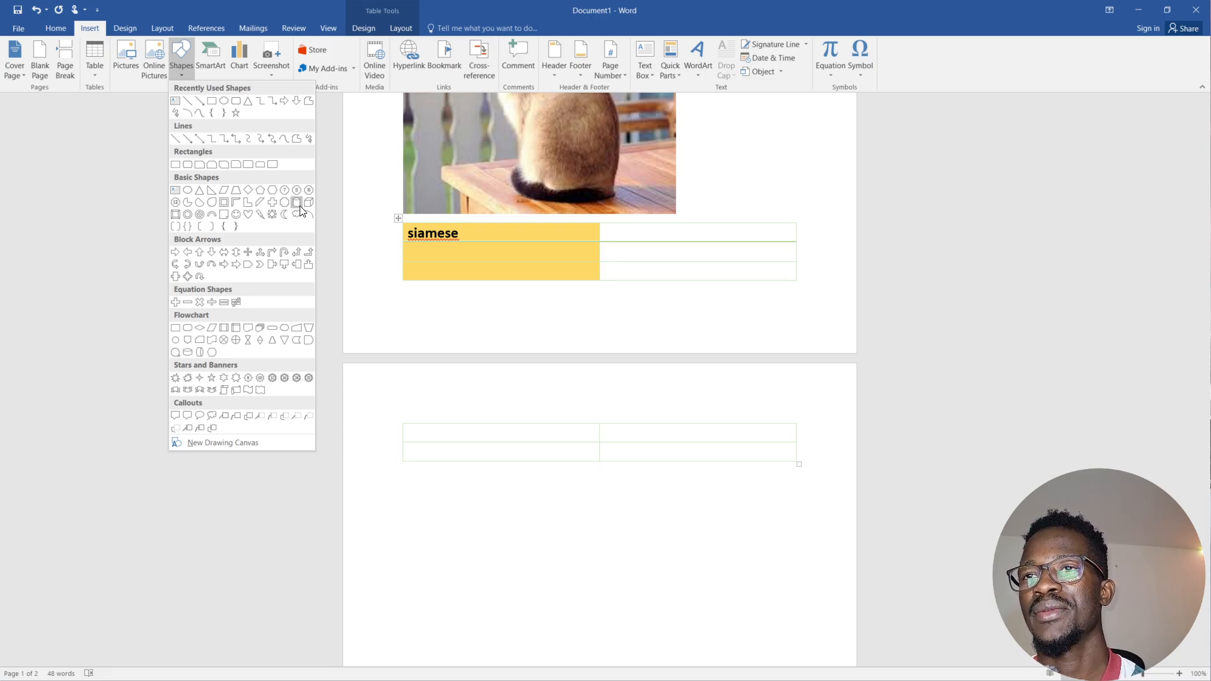
{"action": "left_click", "coordinate": [237, 265]}
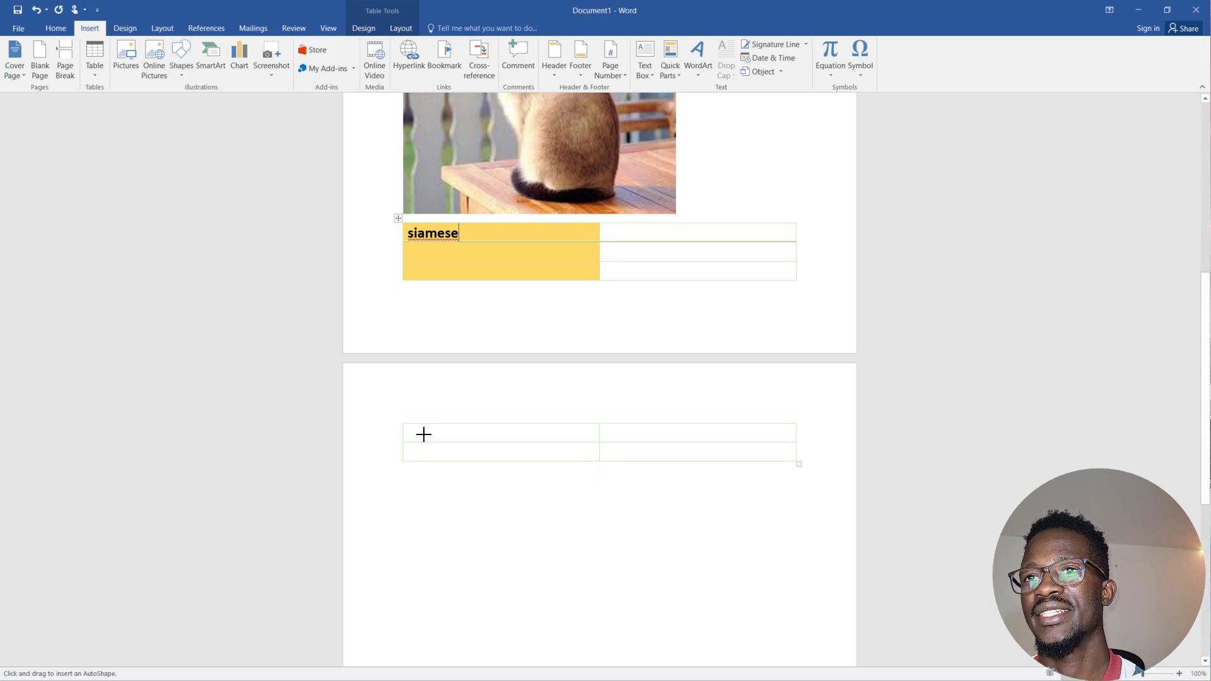
{"action": "mouse_move", "coordinate": [413, 514]}
{"action": "left_mouse_down"}
{"action": "mouse_move", "coordinate": [516, 608]}
{"action": "mouse_move", "coordinate": [679, 610]}
{"action": "left_mouse_up"}
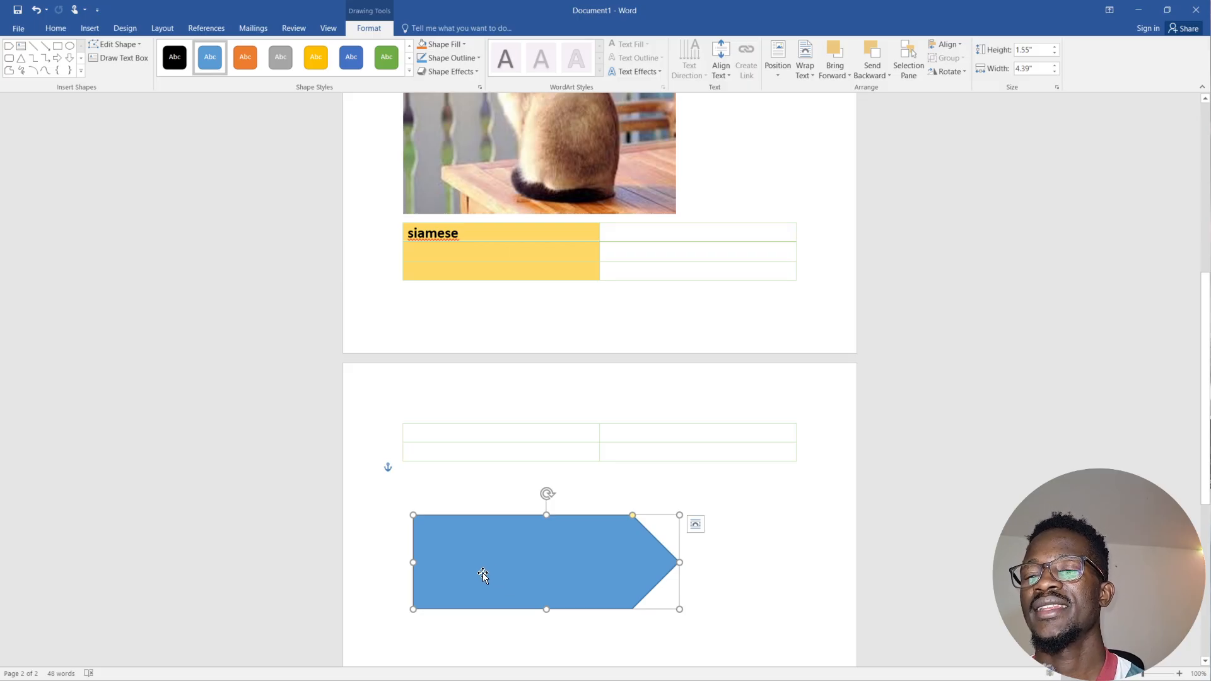
Apply the solid gold shape style to the pentagon block arrow.
{"action": "left_click", "coordinate": [304, 55]}
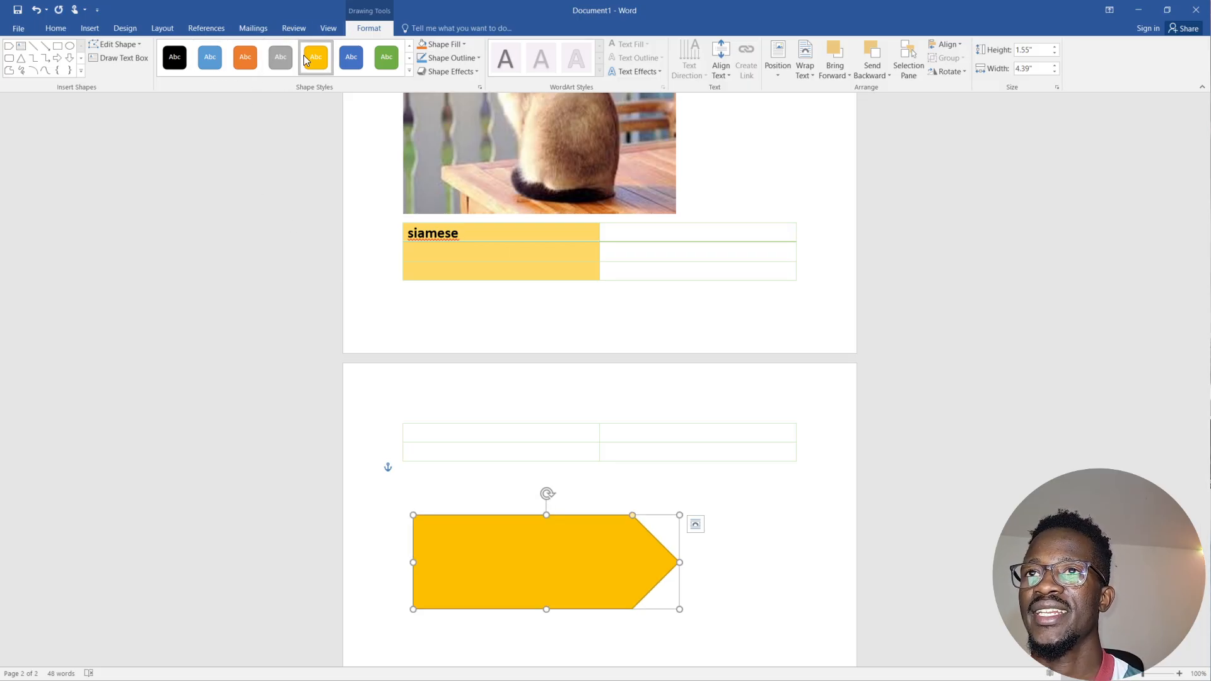
Preview the fill colours, outline colours and shape effects such as glow on the block arrow.
{"action": "left_click", "coordinate": [445, 42]}
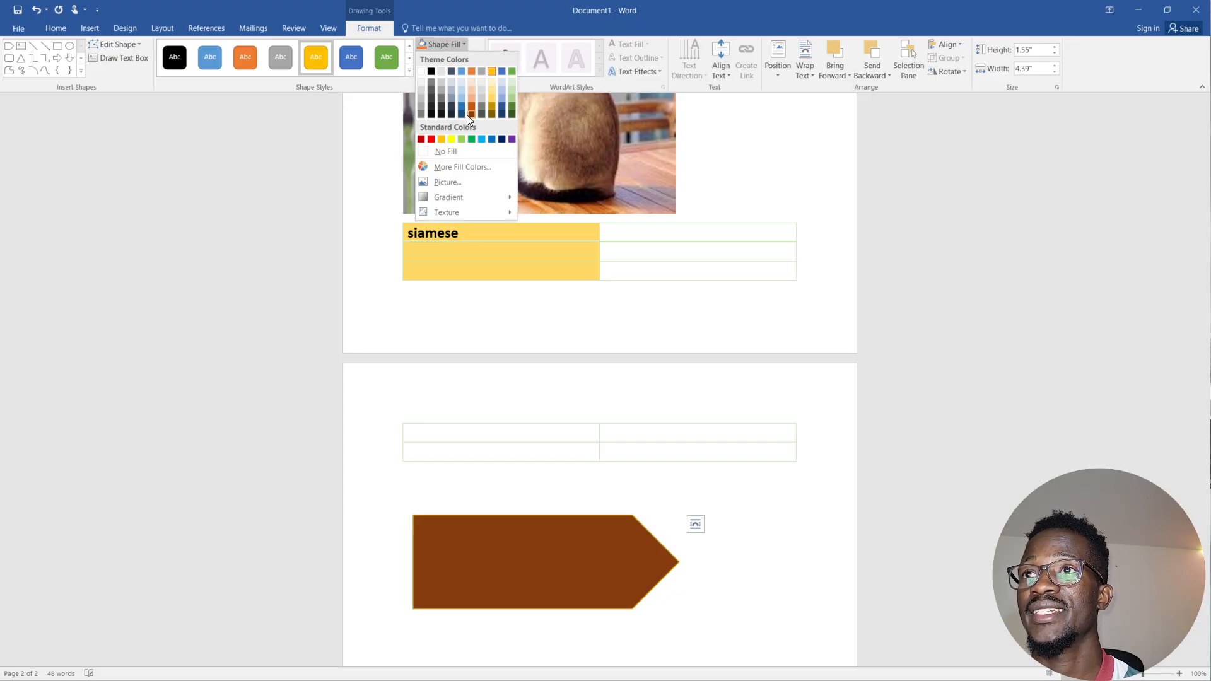
{"action": "left_click", "coordinate": [371, 79]}
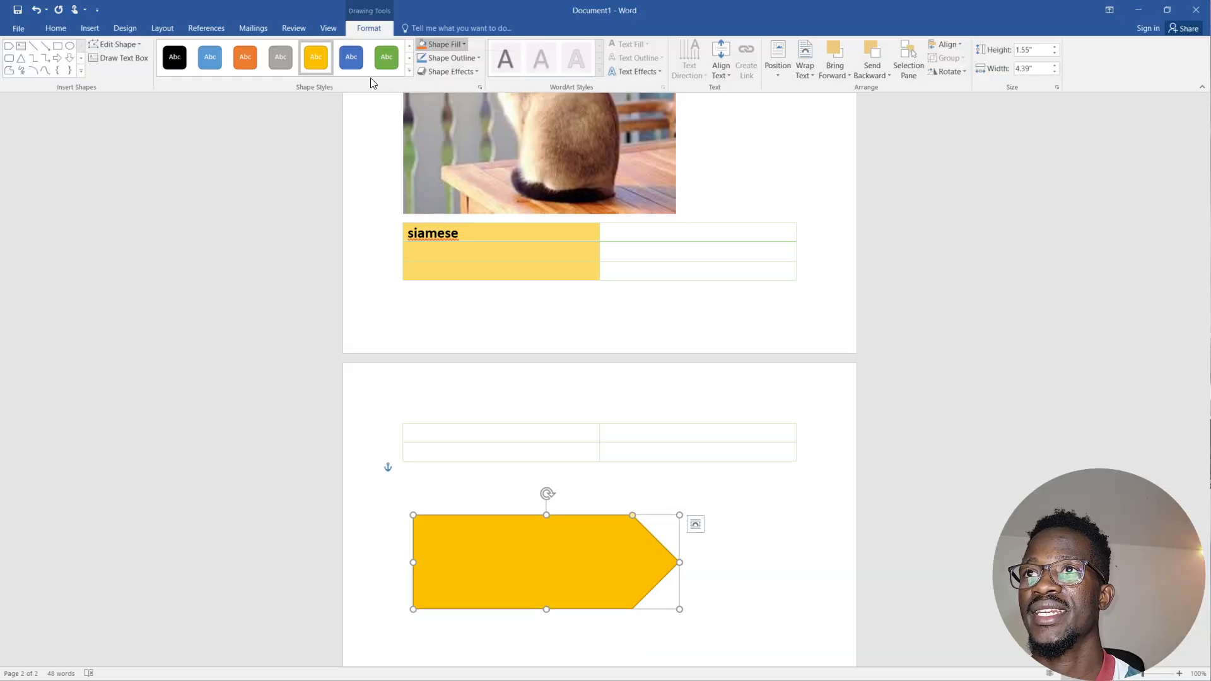
{"action": "left_click", "coordinate": [449, 58]}
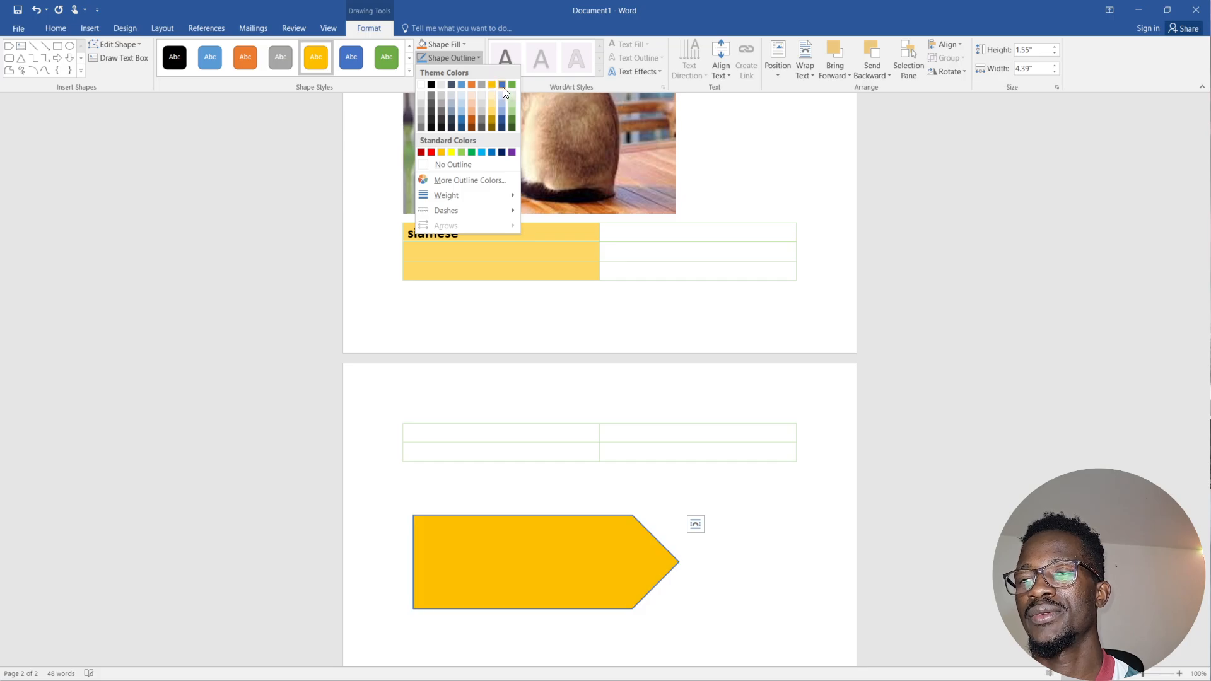
{"action": "left_click", "coordinate": [364, 175]}
{"action": "left_click", "coordinate": [456, 71]}
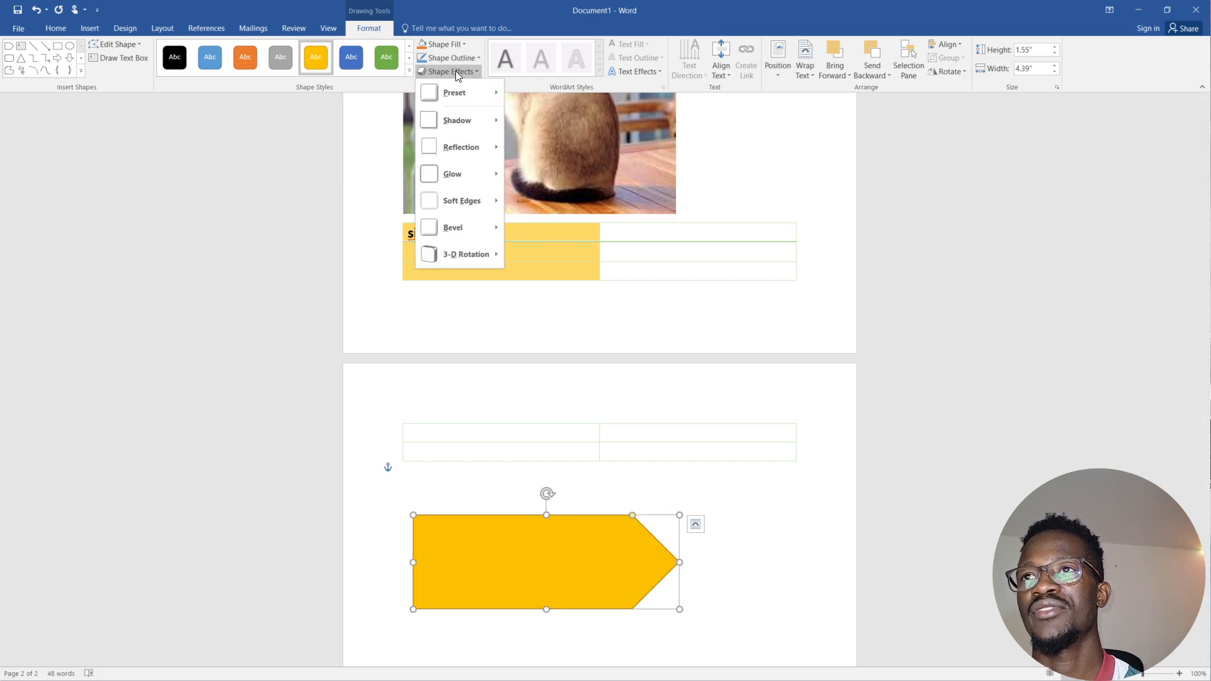
{"action": "mouse_move", "coordinate": [459, 91]}
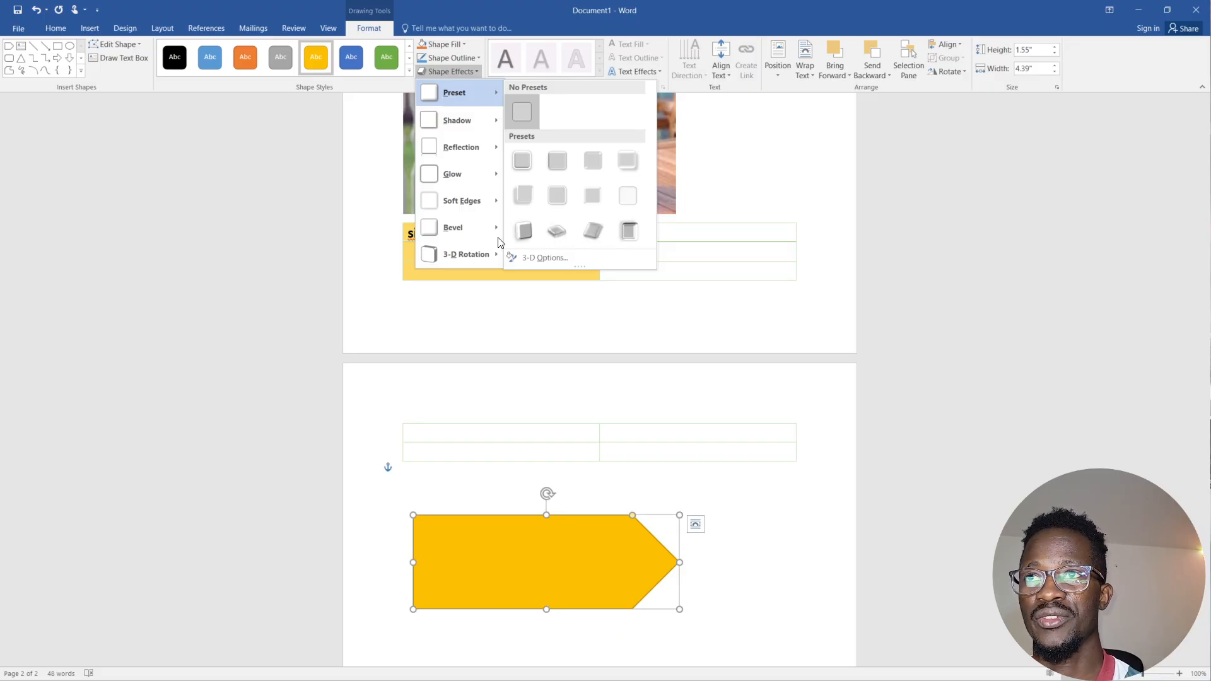
{"action": "mouse_move", "coordinate": [439, 179]}
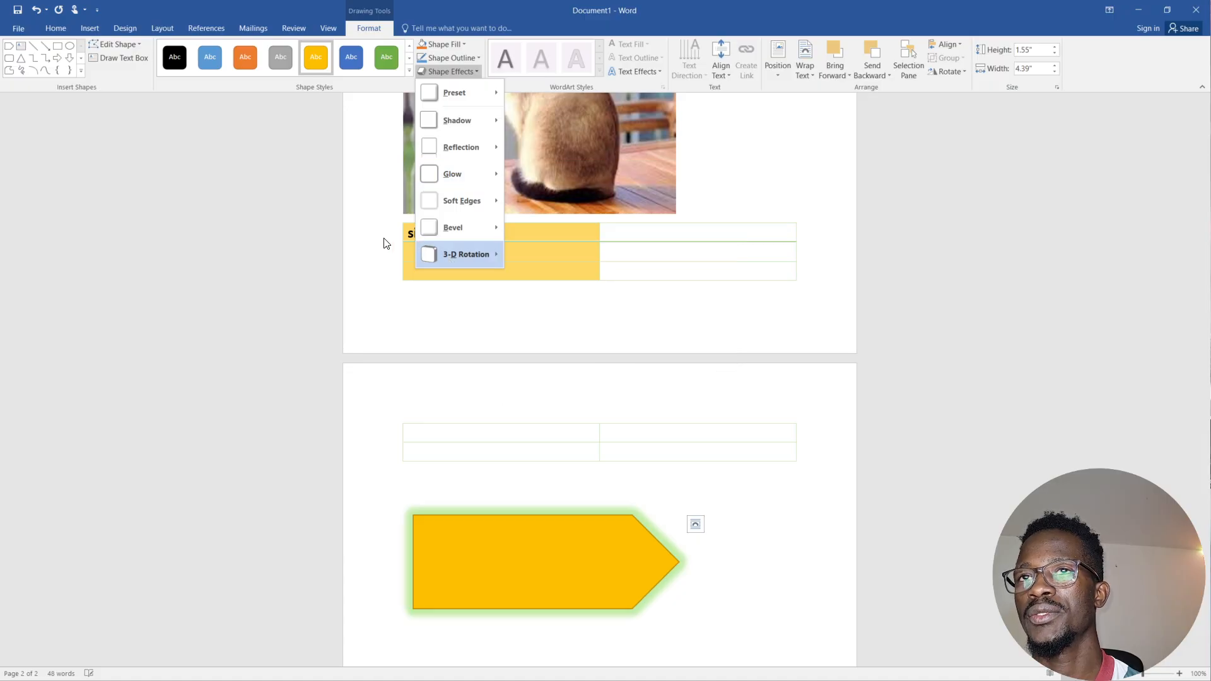
{"action": "left_click", "coordinate": [241, 232]}
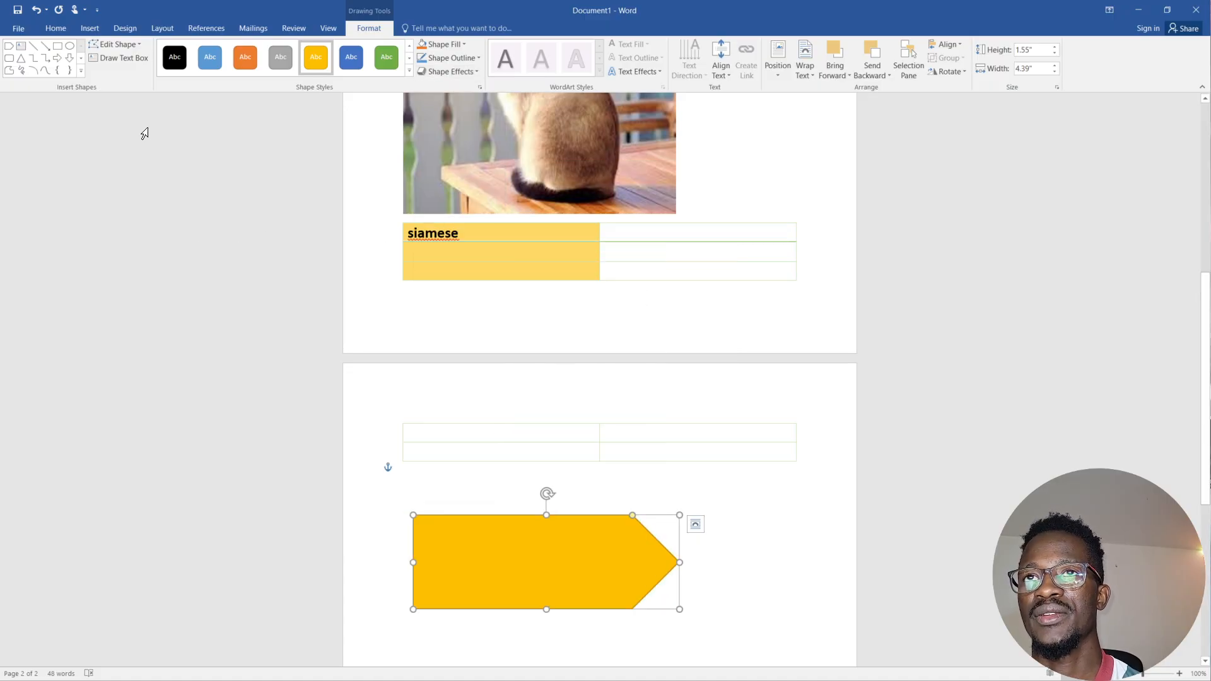
Switch the document's page orientation to landscape and check how the content is laid out.
{"action": "left_click", "coordinate": [123, 30]}
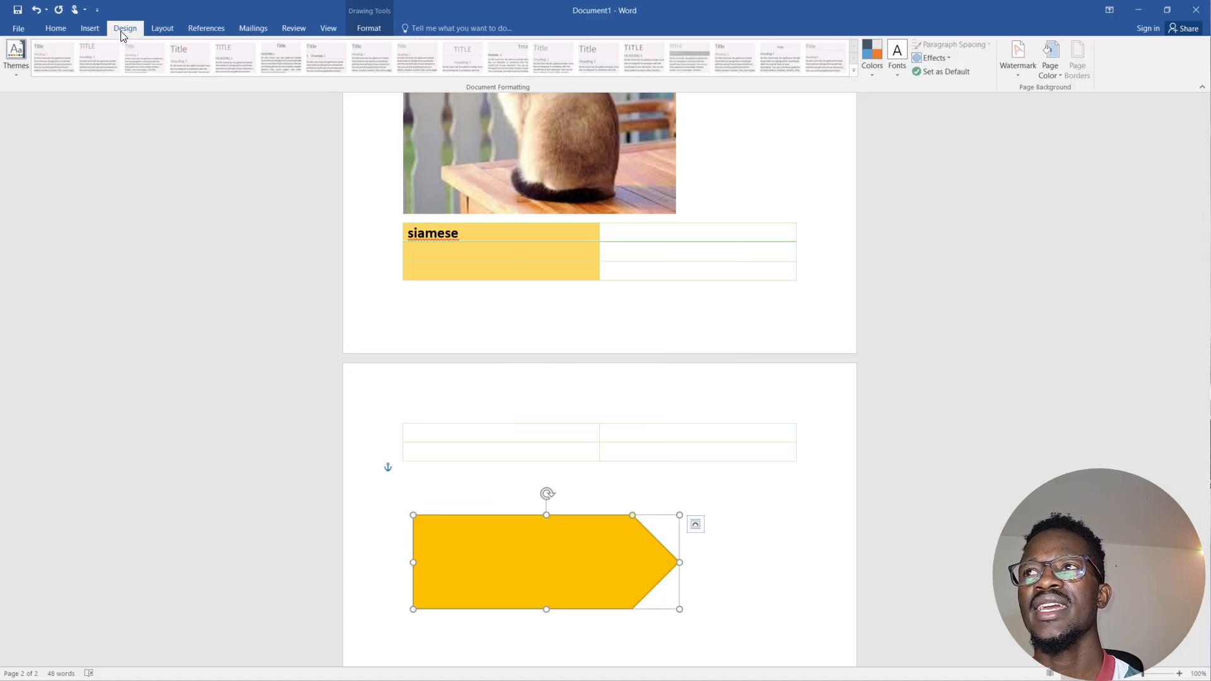
{"action": "left_click", "coordinate": [156, 28]}
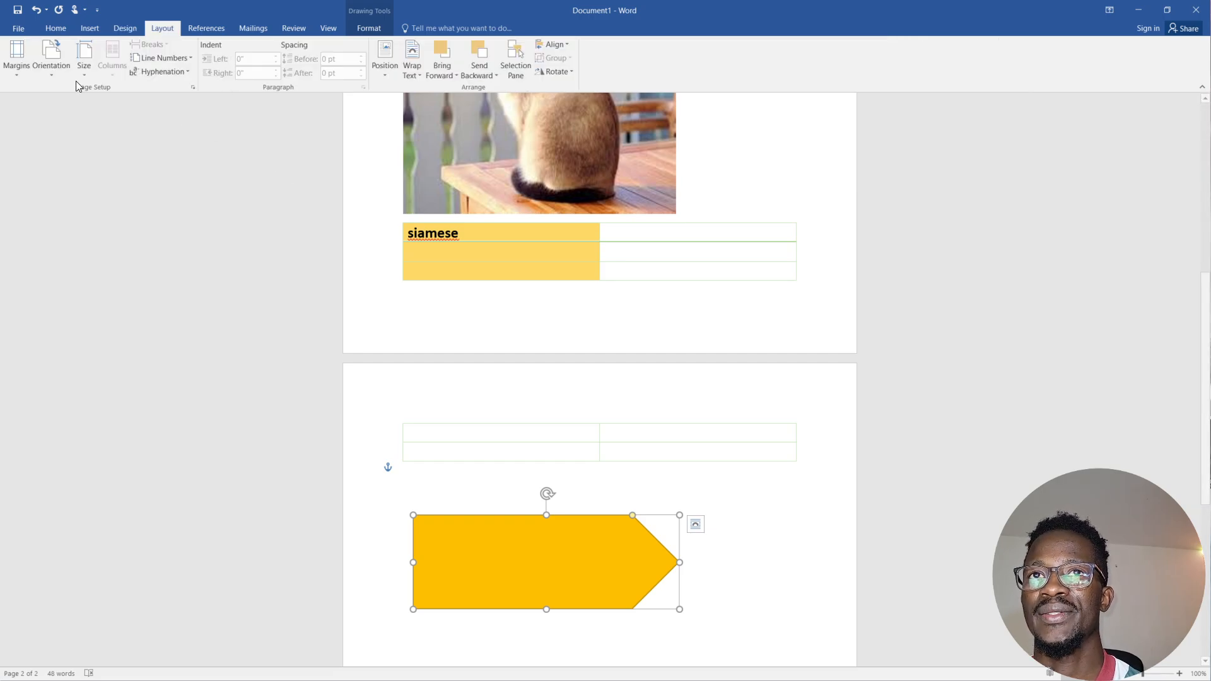
{"action": "left_click", "coordinate": [55, 75]}
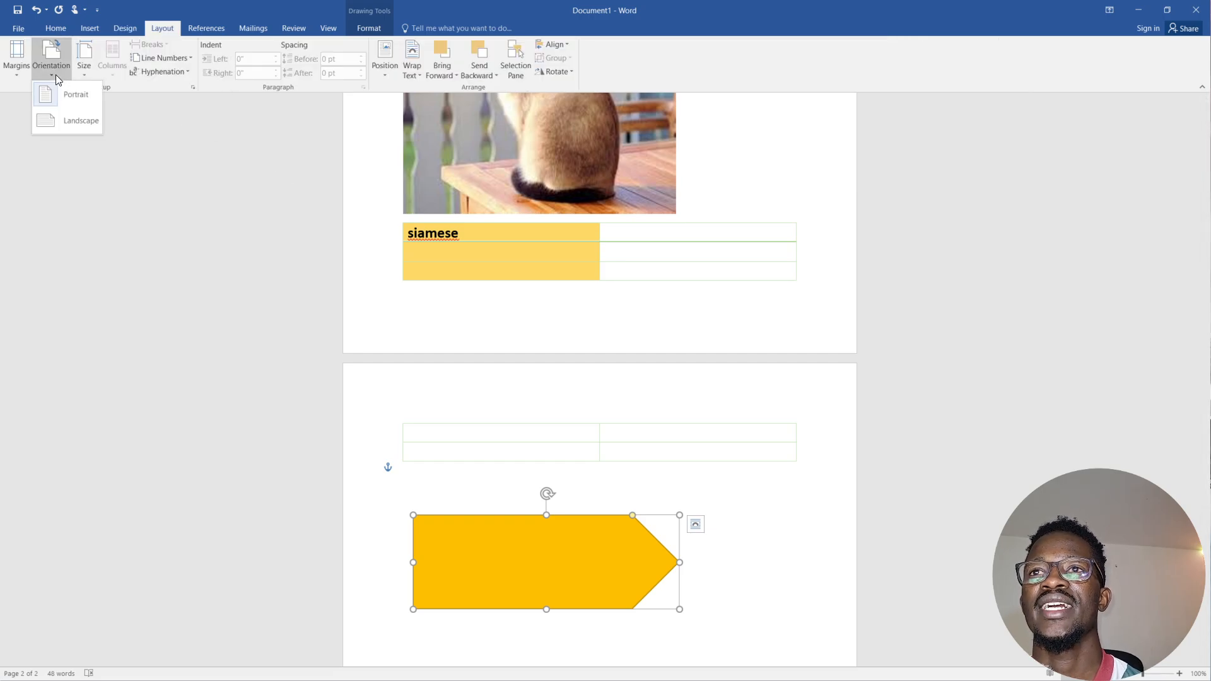
{"action": "left_click", "coordinate": [84, 117]}
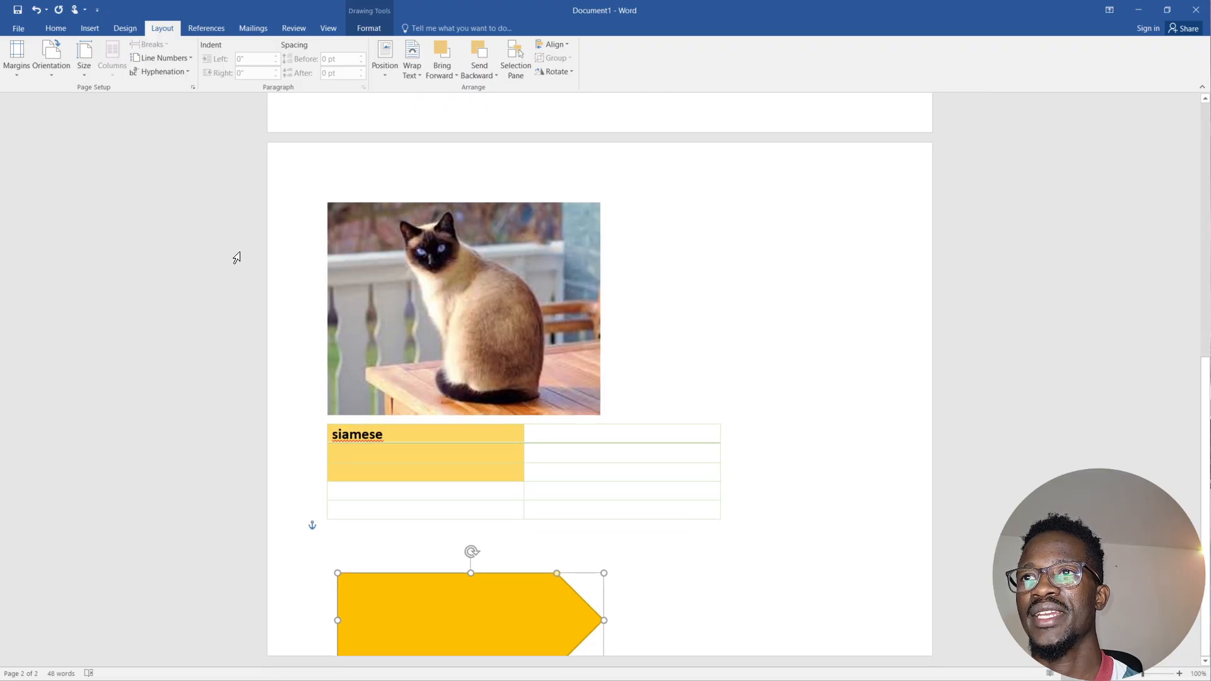
{"action": "scroll", "coordinate": [236, 258], "scroll_direction": "up", "scroll_amount": 10}
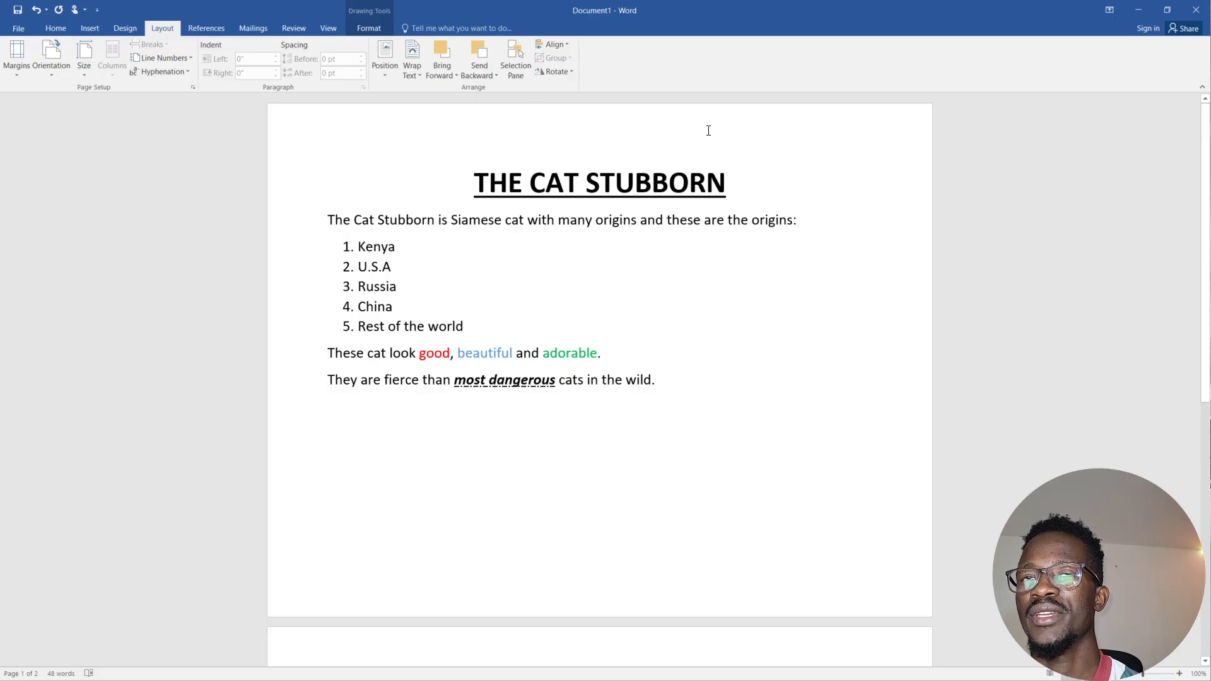
Set the document's page orientation back to portrait.
{"action": "left_click", "coordinate": [51, 76]}
{"action": "left_click", "coordinate": [61, 88]}
{"action": "scroll", "coordinate": [440, 303], "scroll_direction": "up", "scroll_amount": 5}
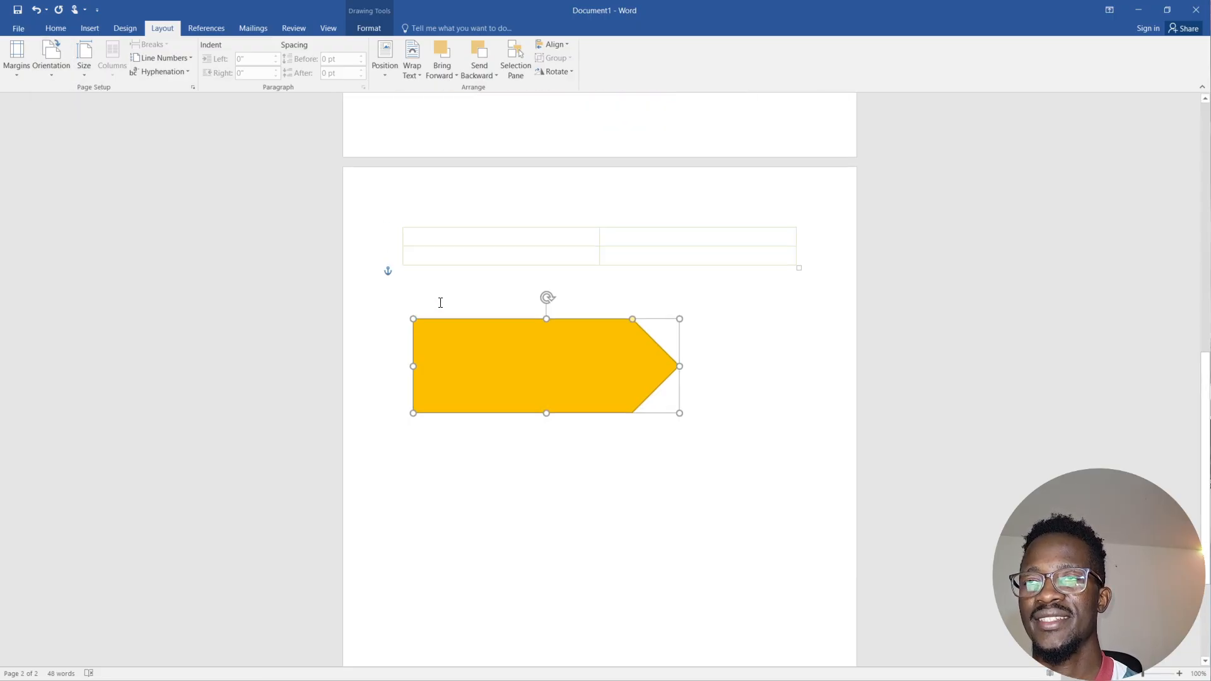
{"action": "scroll", "coordinate": [440, 303], "scroll_direction": "up", "scroll_amount": 1}
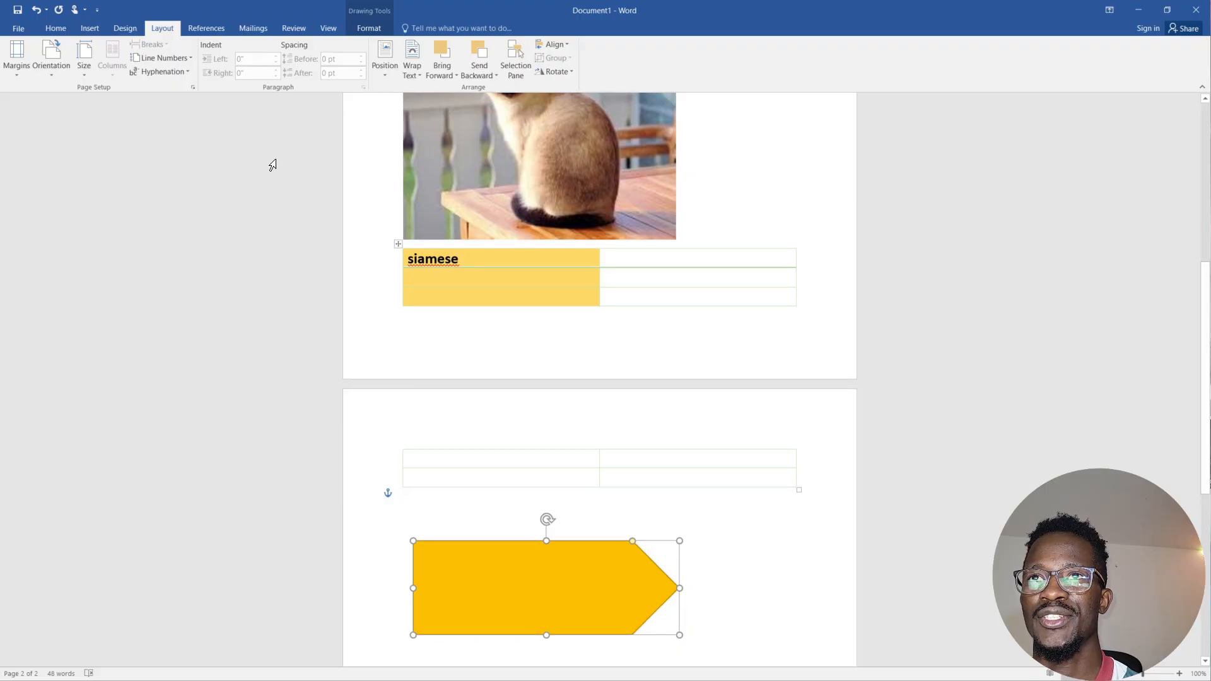
Insert an Automatic Table 1 table of contents below the table on the second page.
{"action": "left_click", "coordinate": [206, 28]}
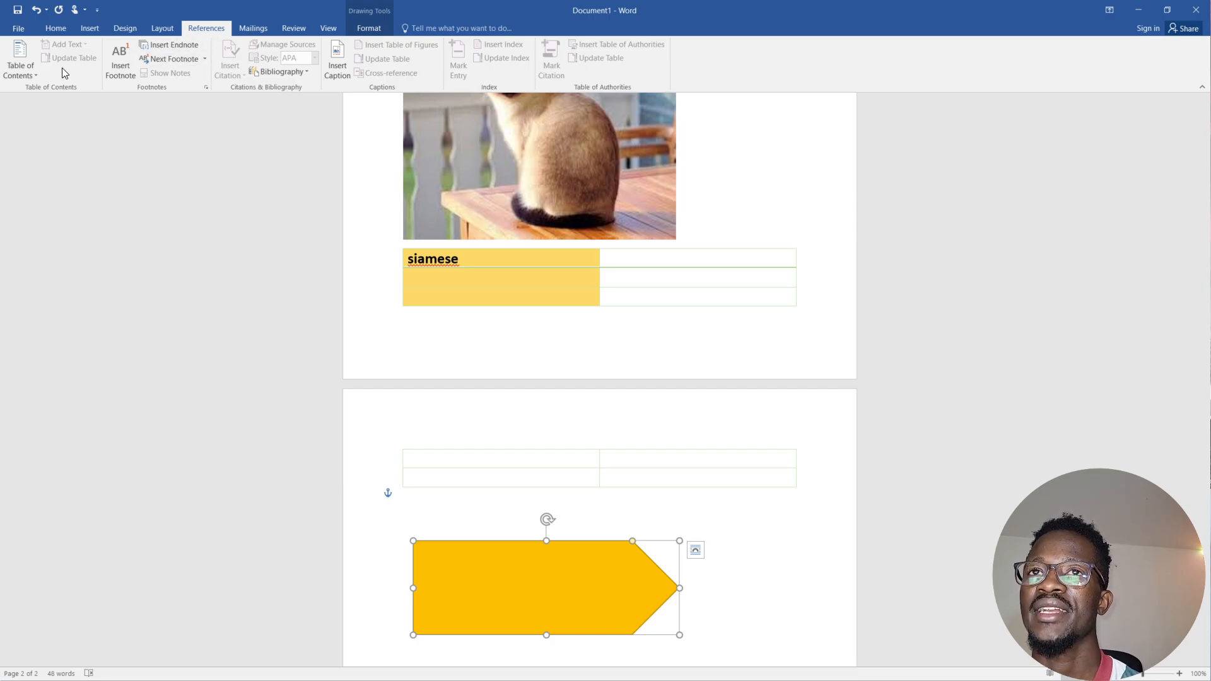
{"action": "left_click", "coordinate": [28, 74]}
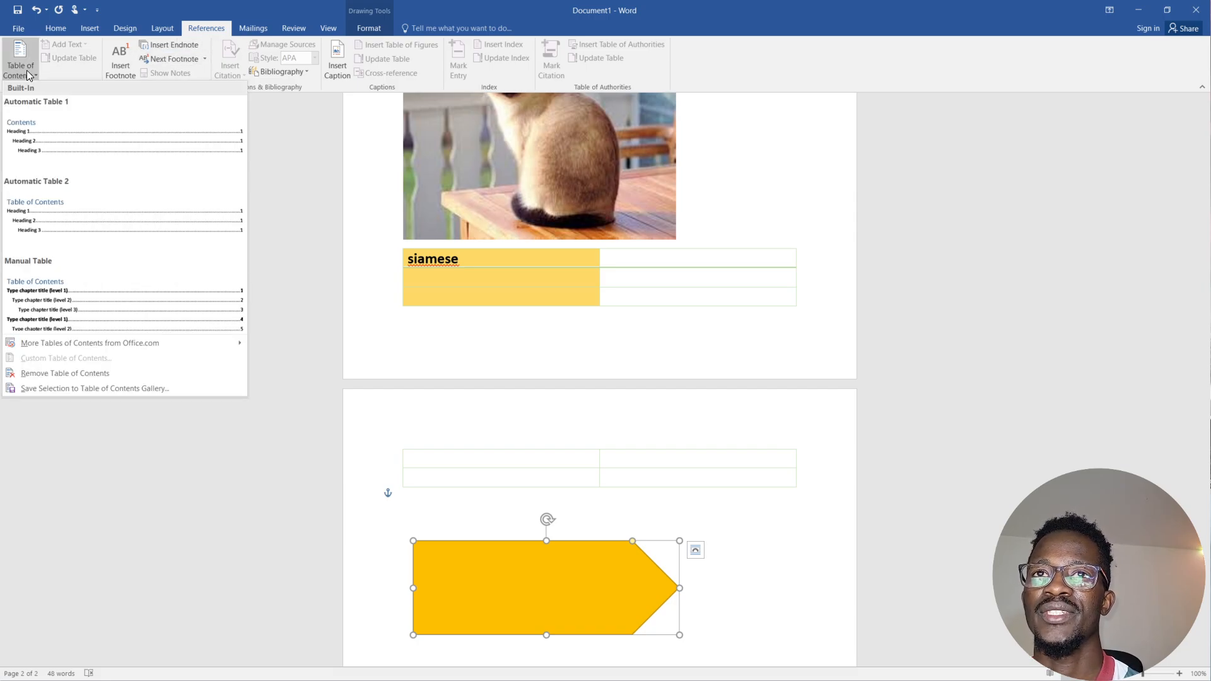
{"action": "left_click", "coordinate": [97, 162]}
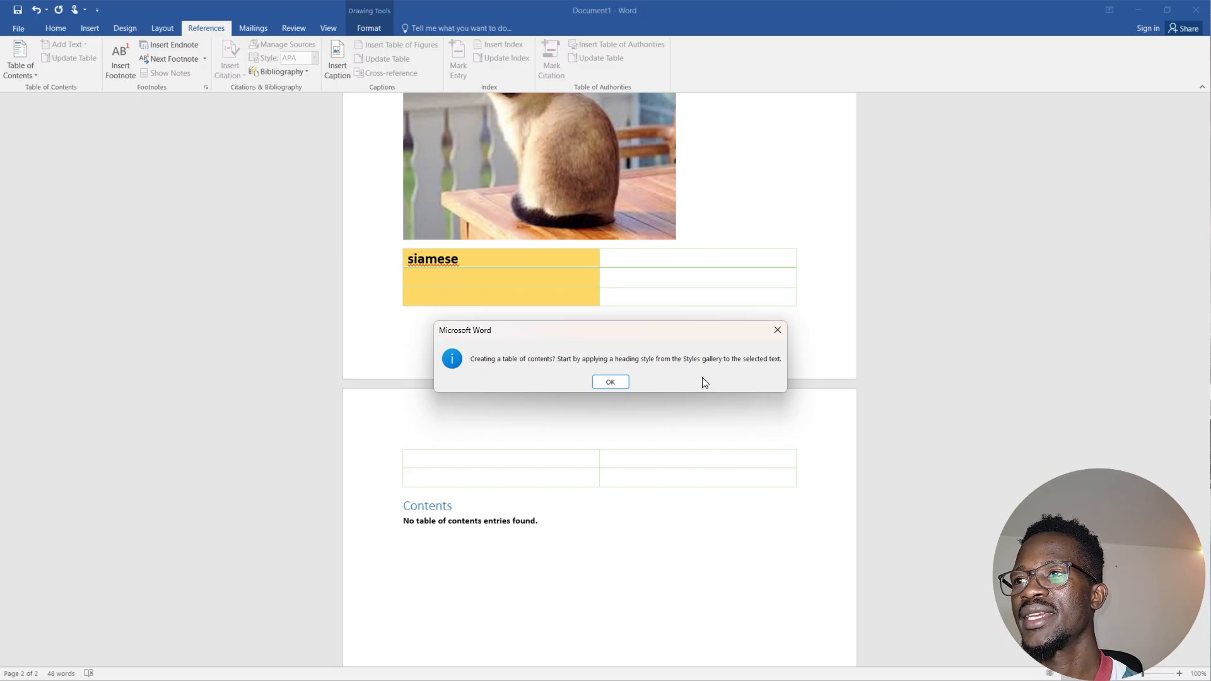
{"action": "left_click", "coordinate": [608, 382]}
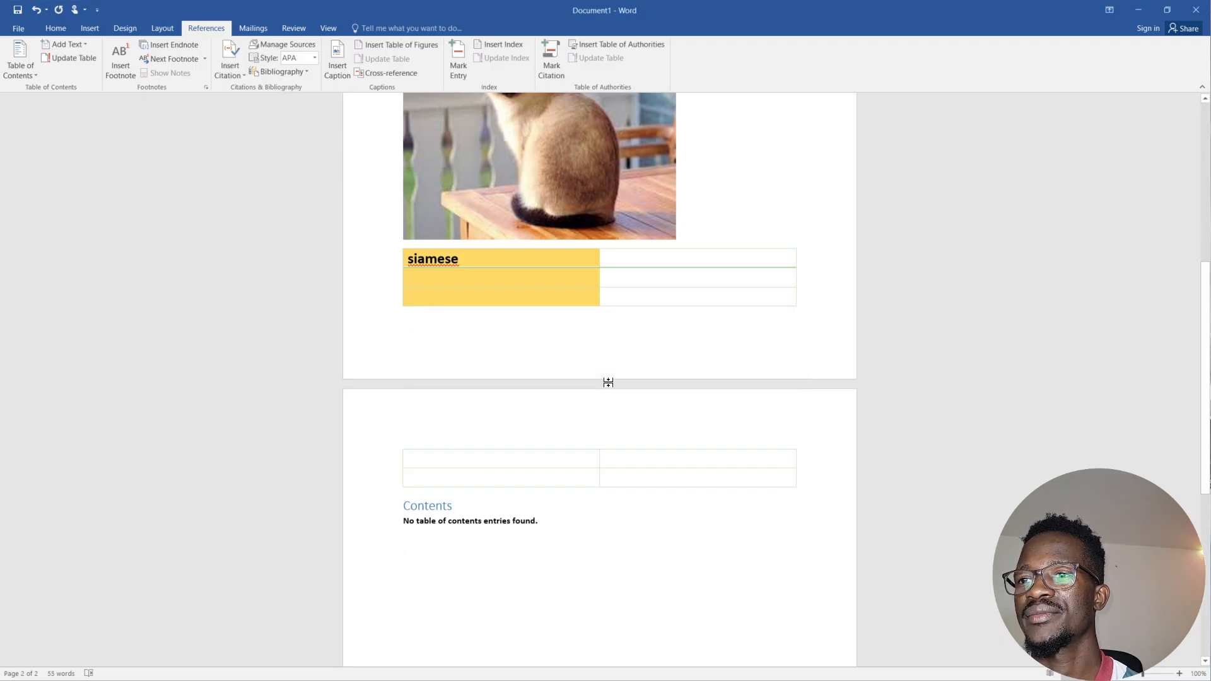
Try to update the table of contents on the second page.
{"action": "scroll", "coordinate": [555, 480], "scroll_direction": "down", "scroll_amount": 2}
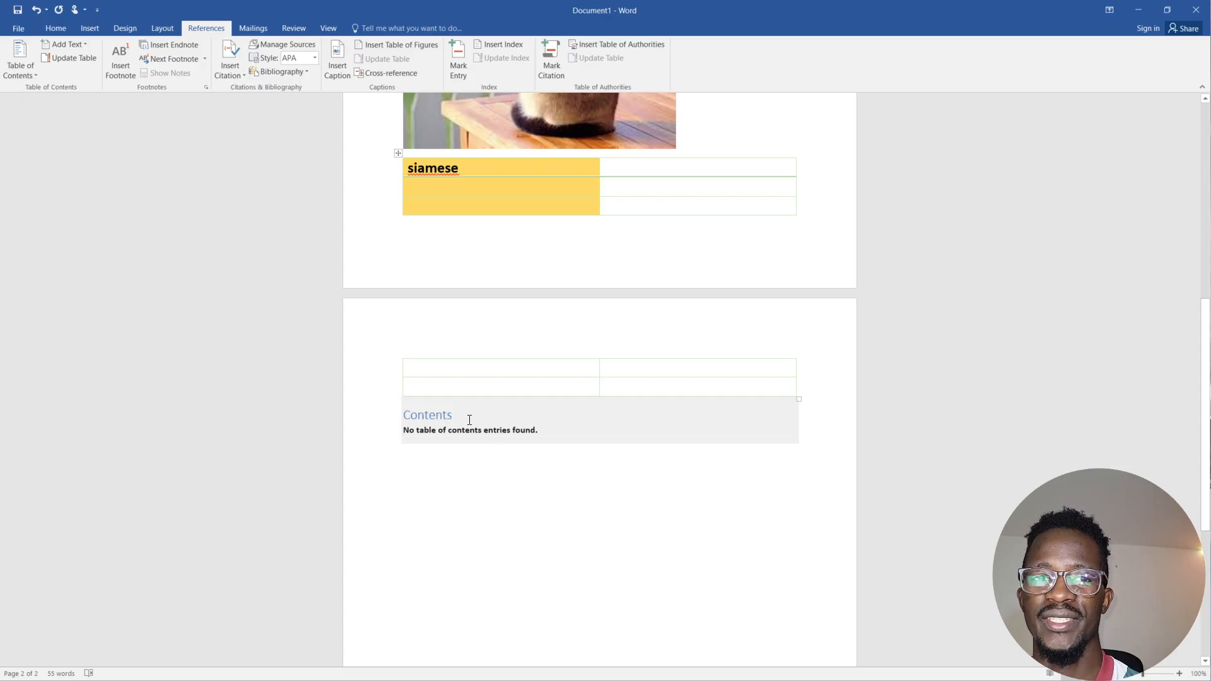
{"action": "left_click", "coordinate": [457, 428]}
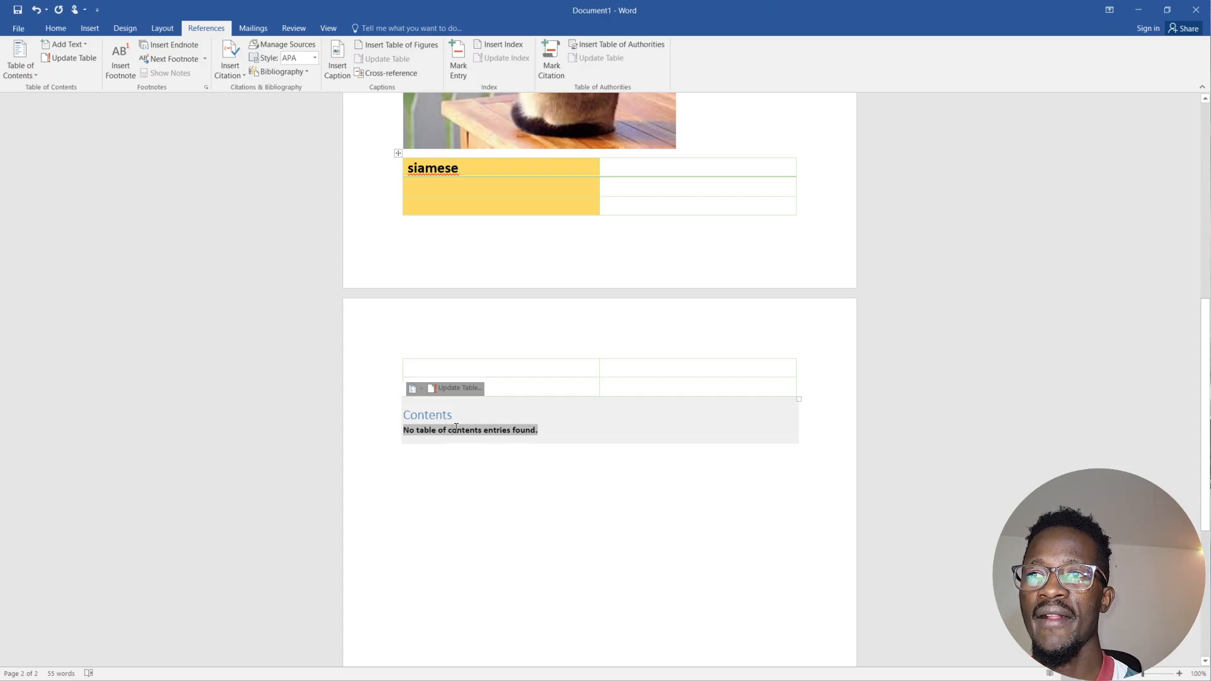
{"action": "left_click", "coordinate": [449, 388]}
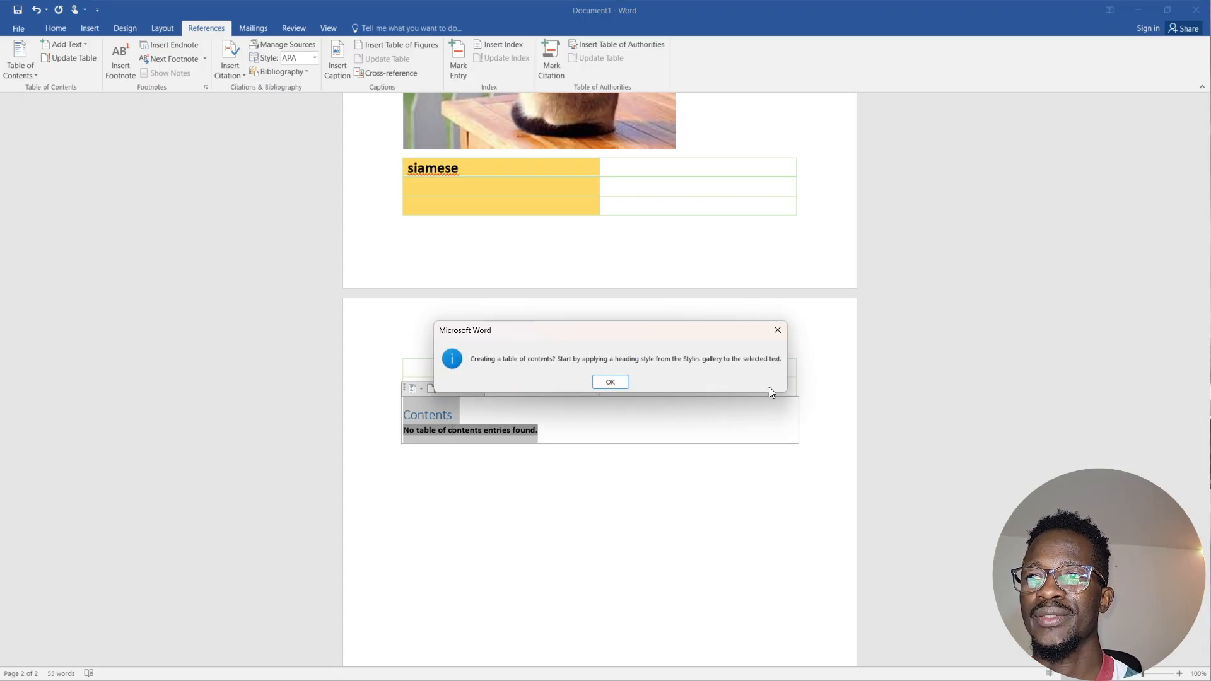
{"action": "left_click", "coordinate": [598, 381]}
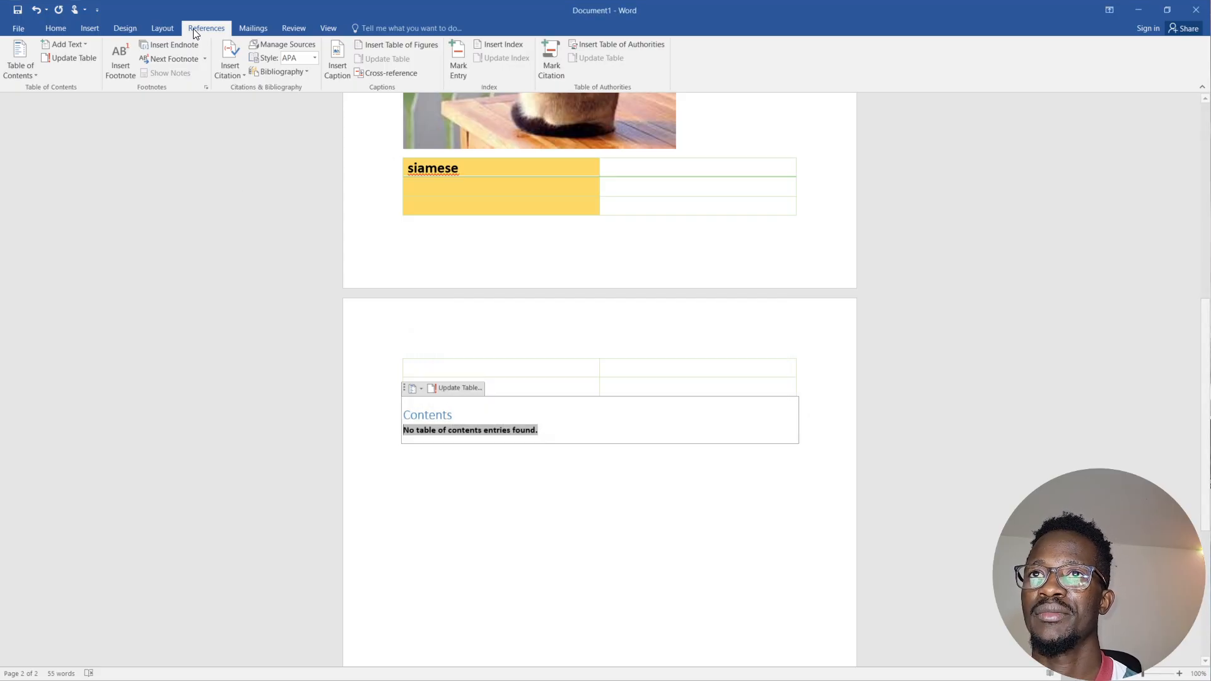
Run the spelling and grammar check and replace every "siamese" with the suggestion "Siamese".
{"action": "left_click", "coordinate": [246, 28]}
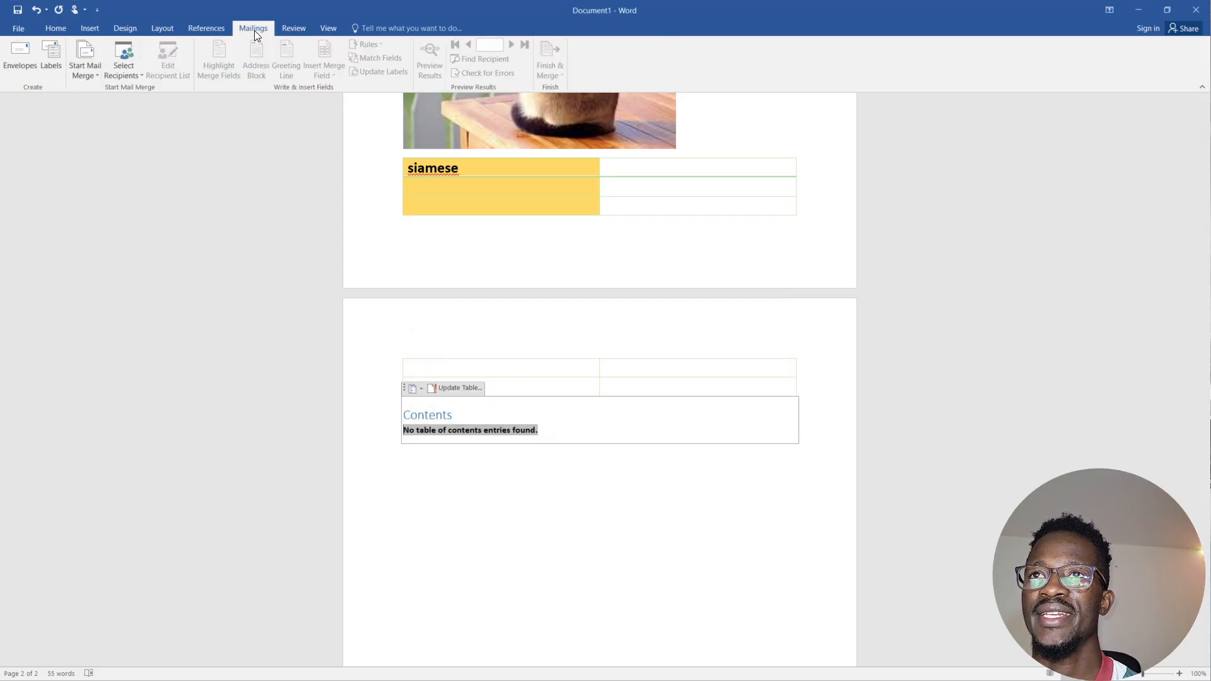
{"action": "left_click", "coordinate": [296, 28]}
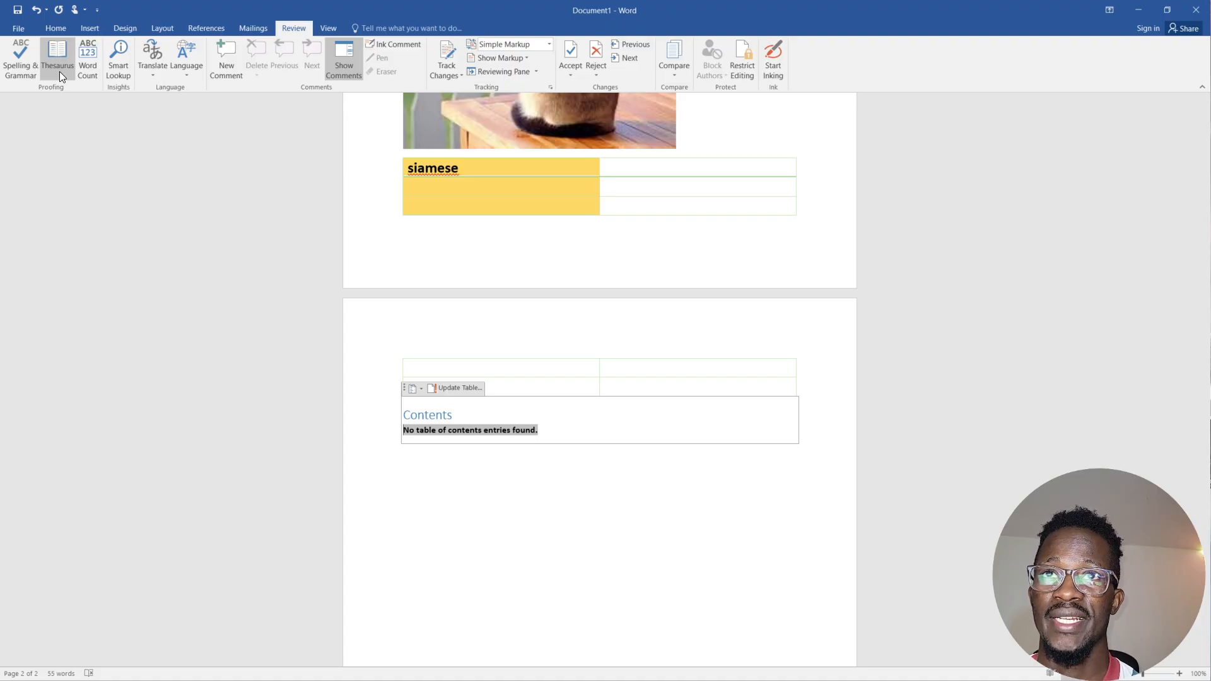
{"action": "left_click", "coordinate": [18, 74]}
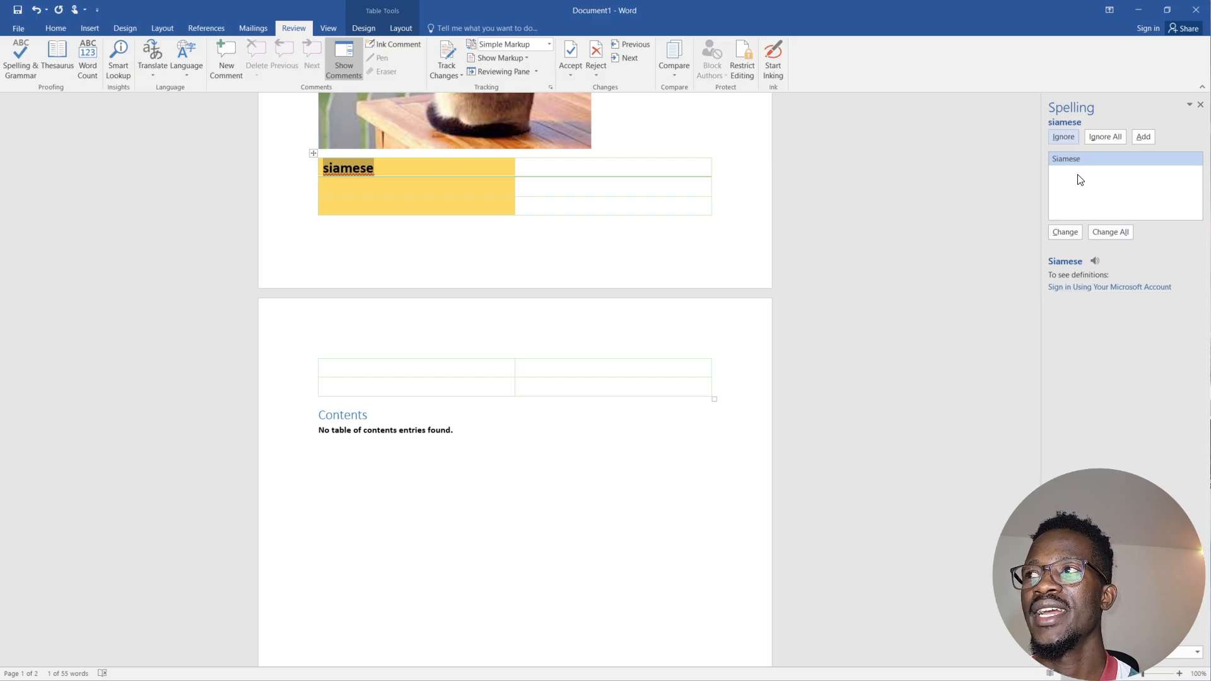
{"action": "left_click", "coordinate": [1111, 235]}
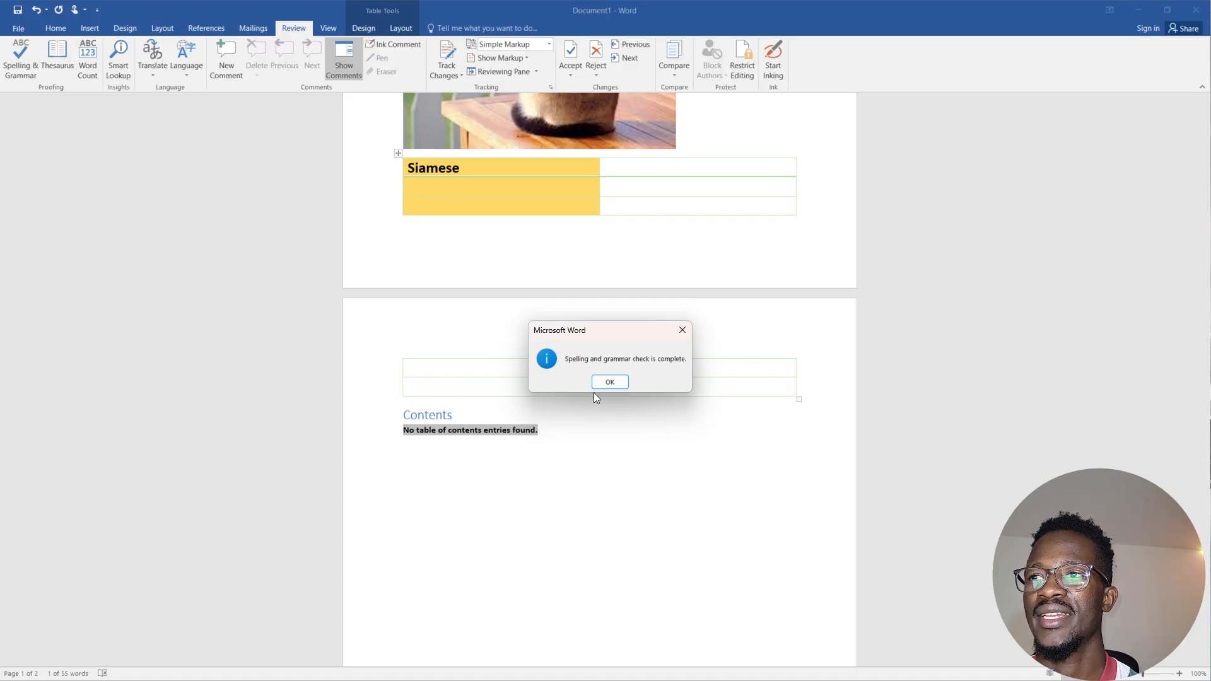
{"action": "left_click", "coordinate": [607, 382]}
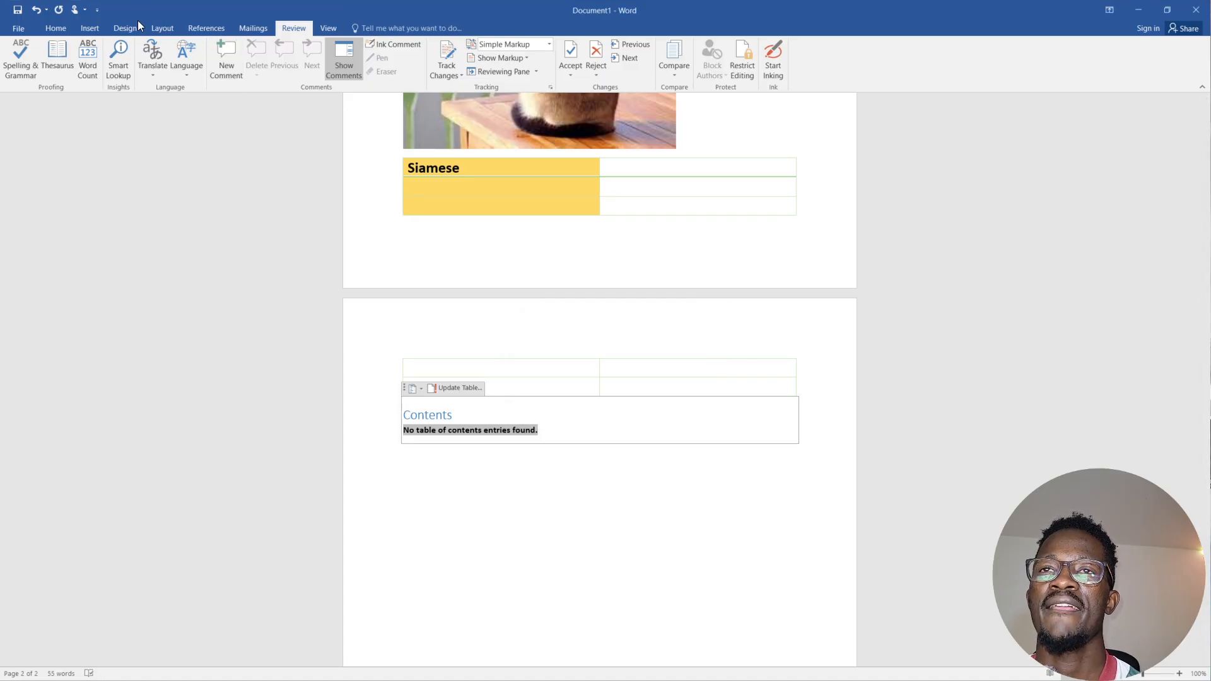
Look at the translation options and check the document's word count statistics.
{"action": "left_click", "coordinate": [152, 70]}
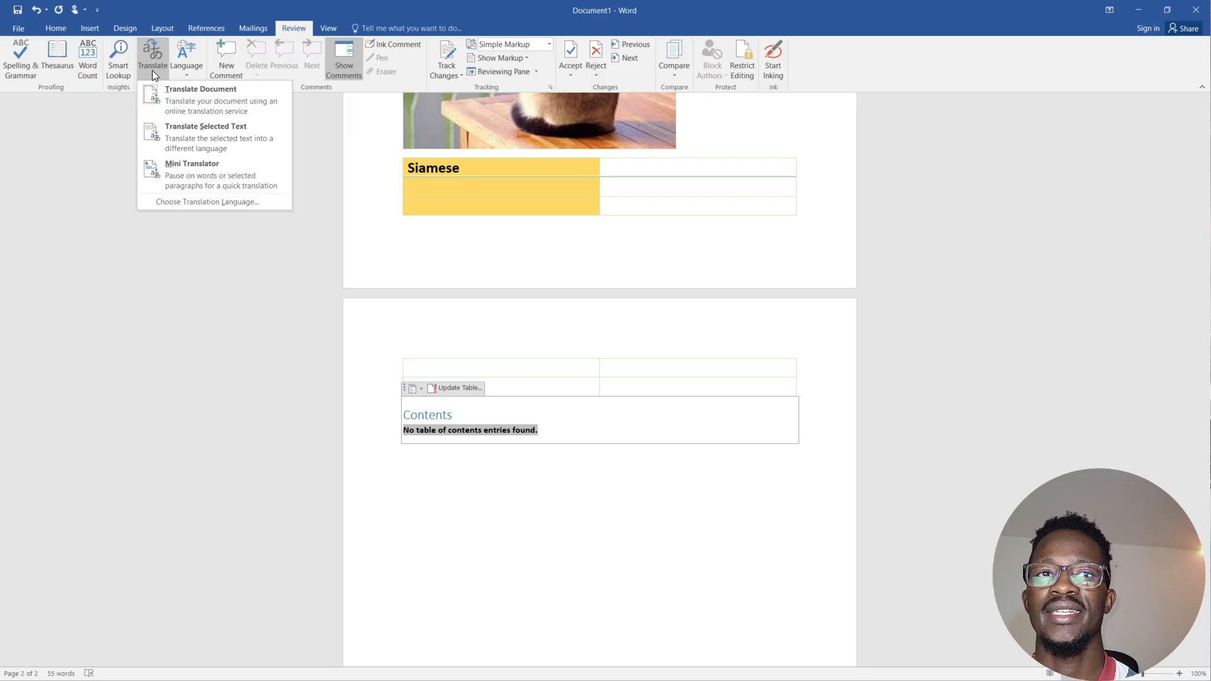
{"action": "left_click", "coordinate": [82, 74]}
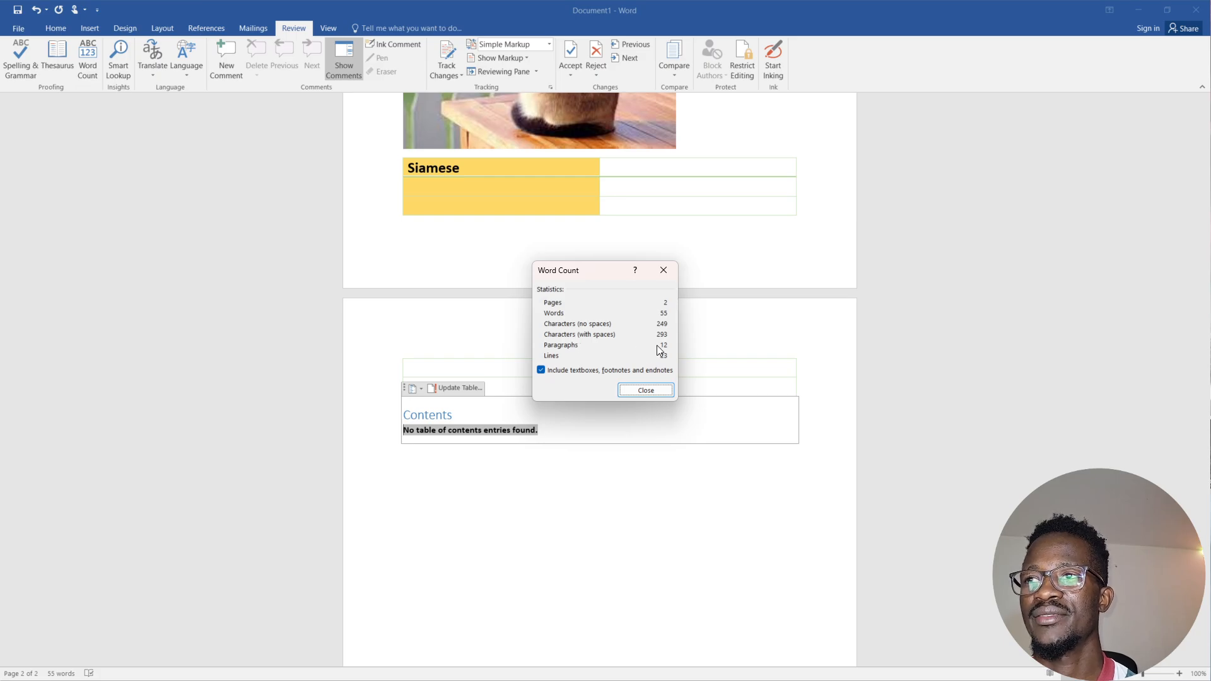
{"action": "left_click", "coordinate": [644, 391]}
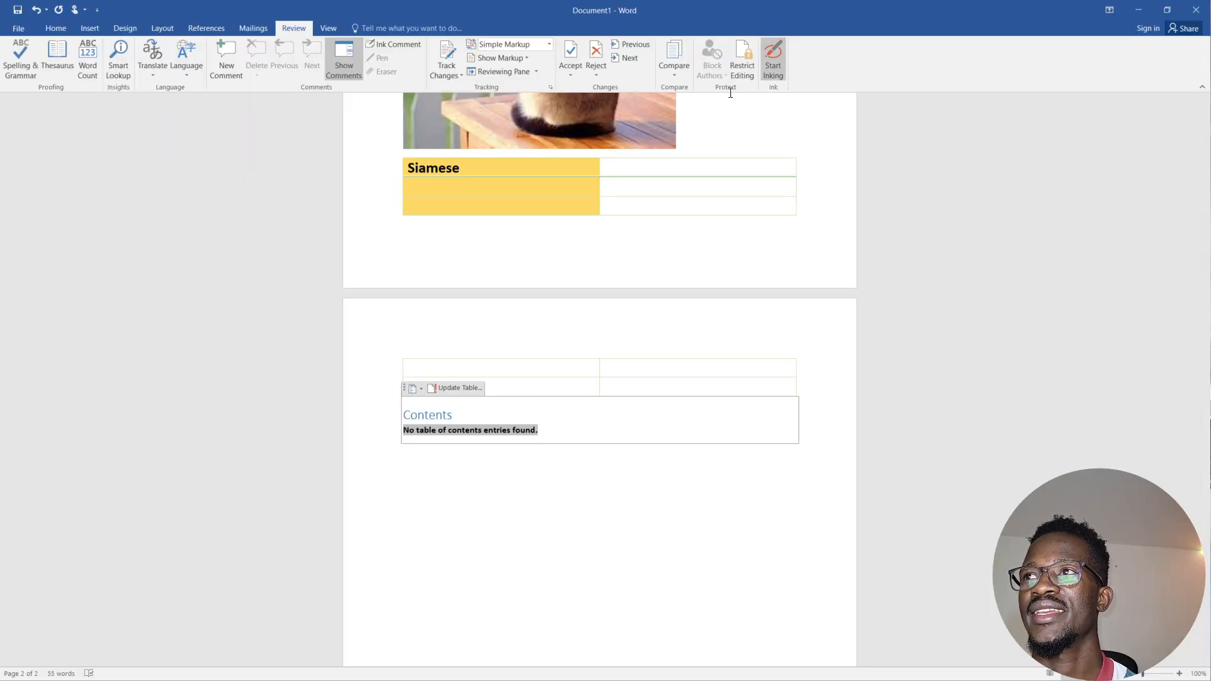
Go back to the start of the document and look at the list of available fonts.
{"action": "scroll", "coordinate": [479, 195], "scroll_direction": "up", "scroll_amount": 8}
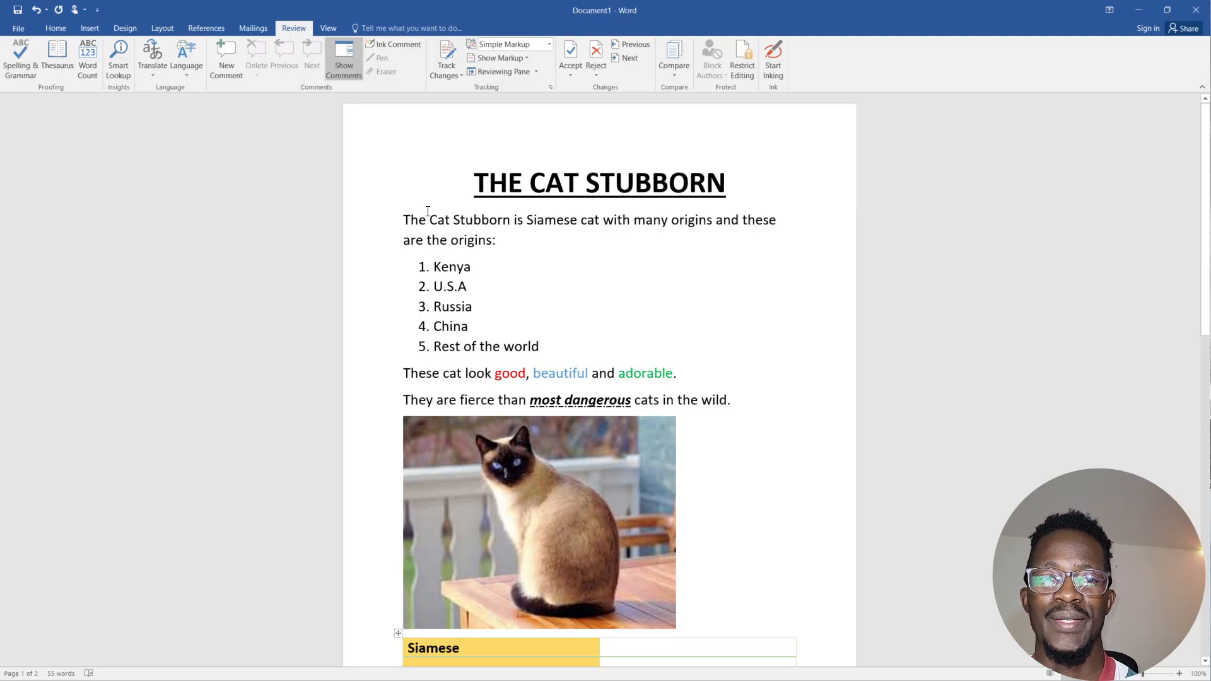
{"action": "left_click", "coordinate": [56, 27]}
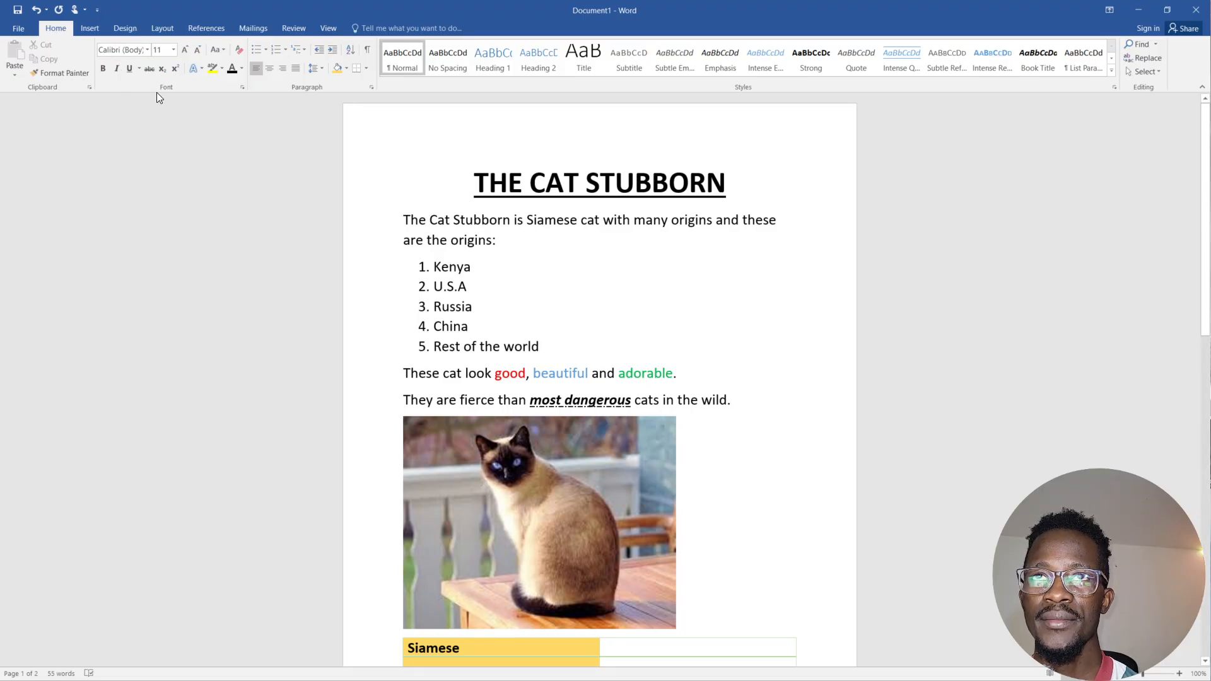
{"action": "left_click", "coordinate": [147, 50]}
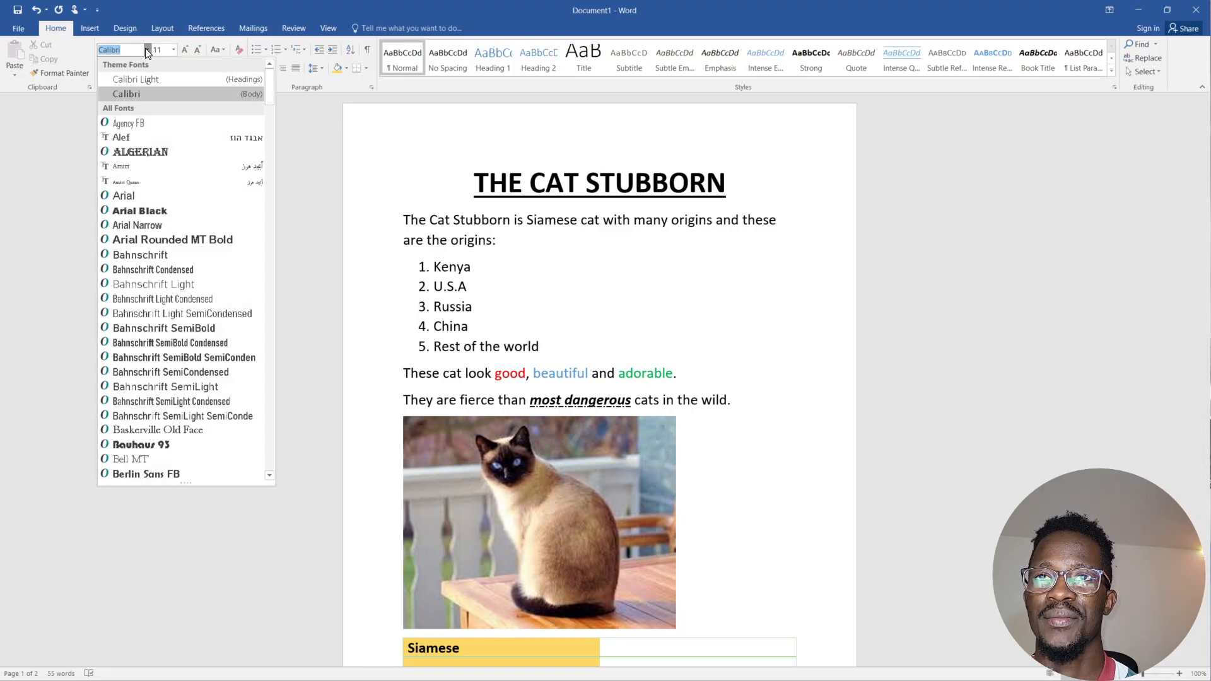
{"action": "scroll", "coordinate": [142, 183], "scroll_direction": "down", "scroll_amount": 5}
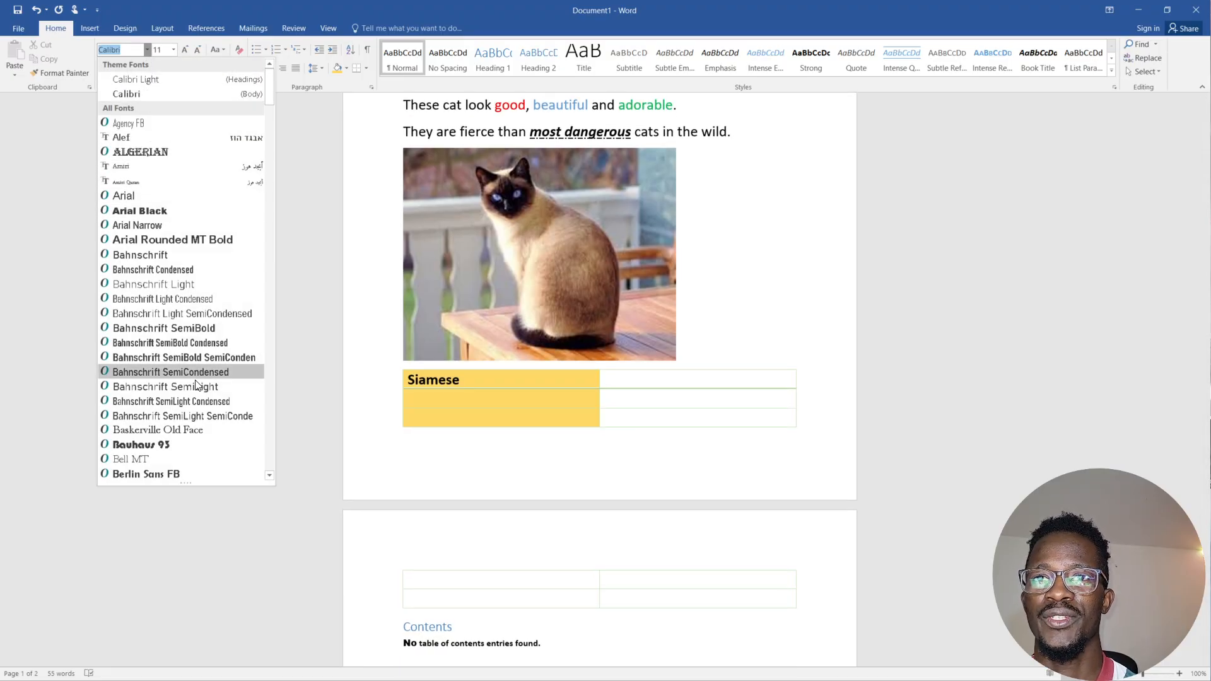
Look through the available fonts from Bahnschrift down to the Lucida families.
{"action": "scroll", "coordinate": [194, 398], "scroll_direction": "down", "scroll_amount": 9}
{"action": "scroll", "coordinate": [194, 403], "scroll_direction": "down", "scroll_amount": 15}
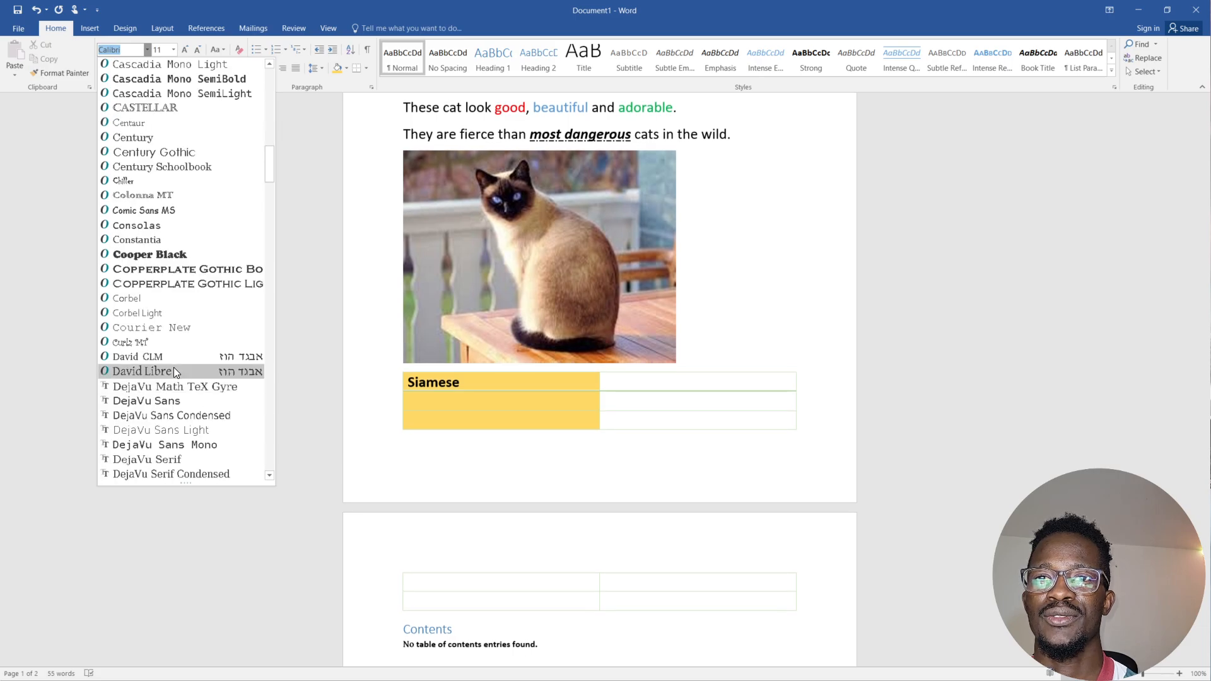
{"action": "scroll", "coordinate": [169, 364], "scroll_direction": "down", "scroll_amount": 7}
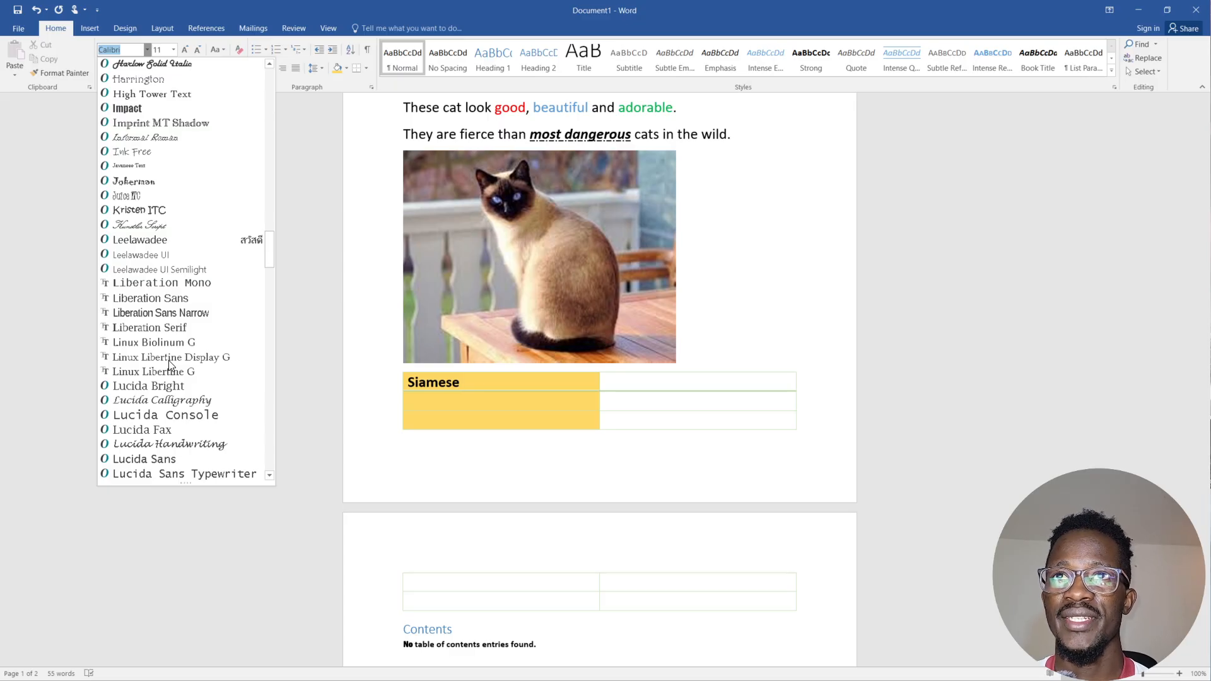
Look at the available font sizes, then select the list item "Kenya" and check the size choices for it without changing anything.
{"action": "left_click", "coordinate": [174, 50]}
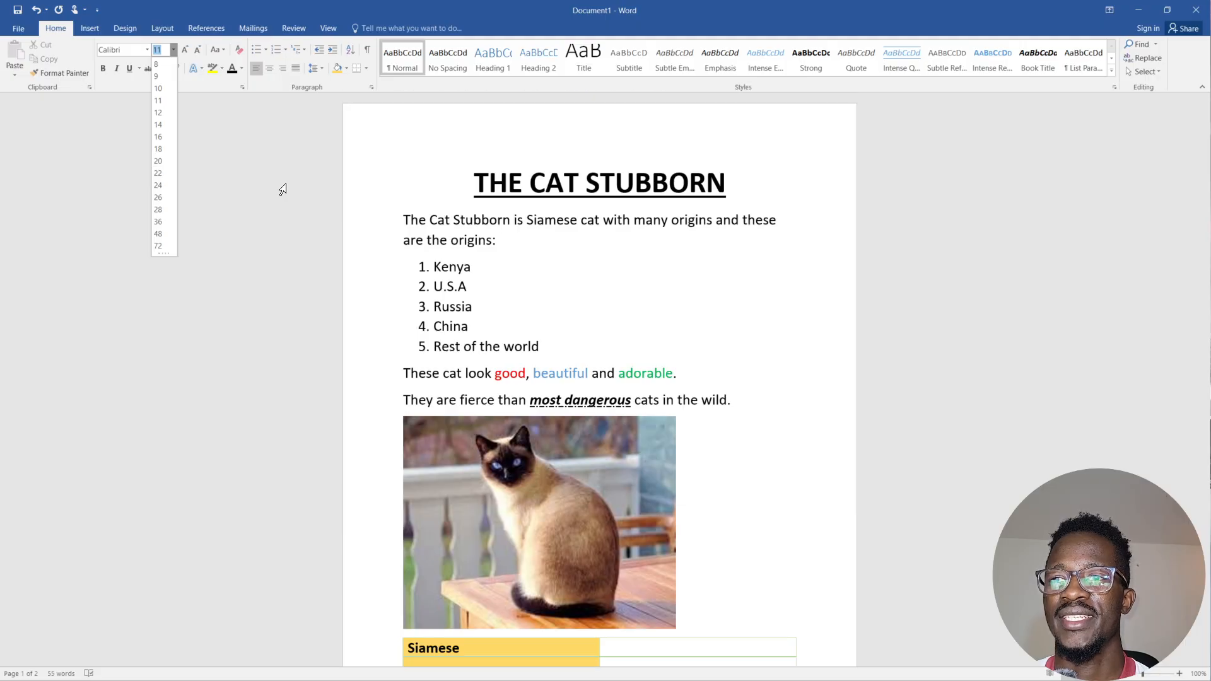
{"action": "left_click", "coordinate": [476, 183]}
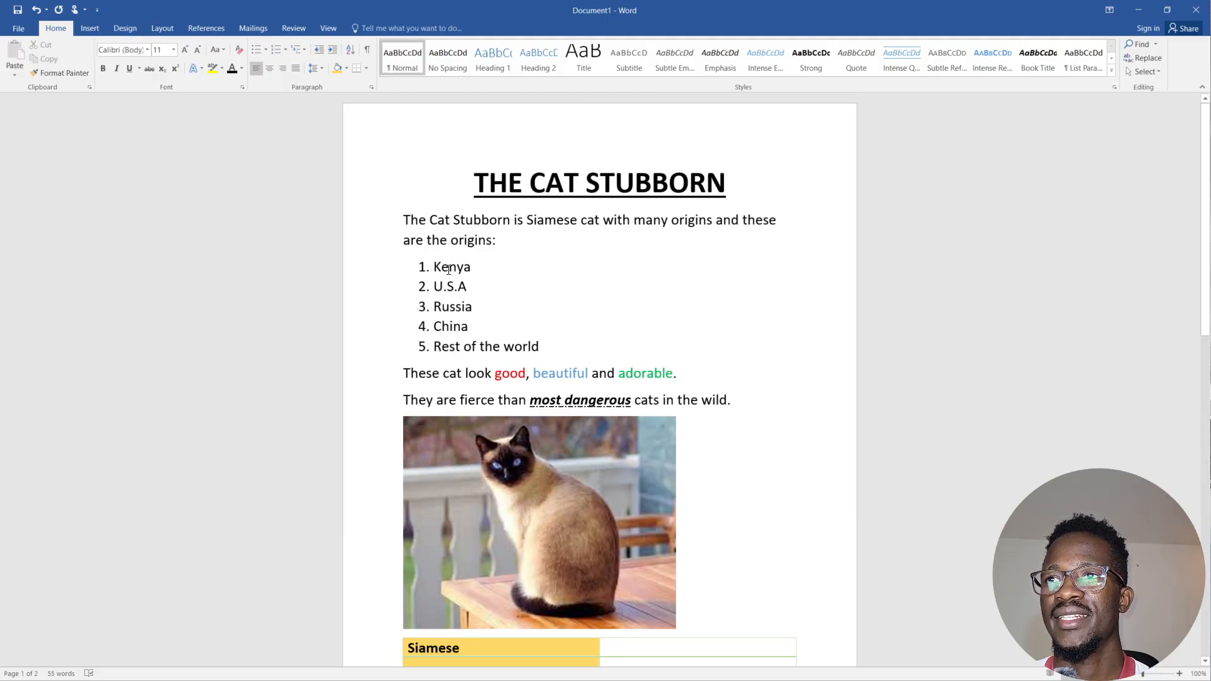
{"action": "left_click_drag", "start_coordinate": [477, 270], "coordinate": [411, 268]}
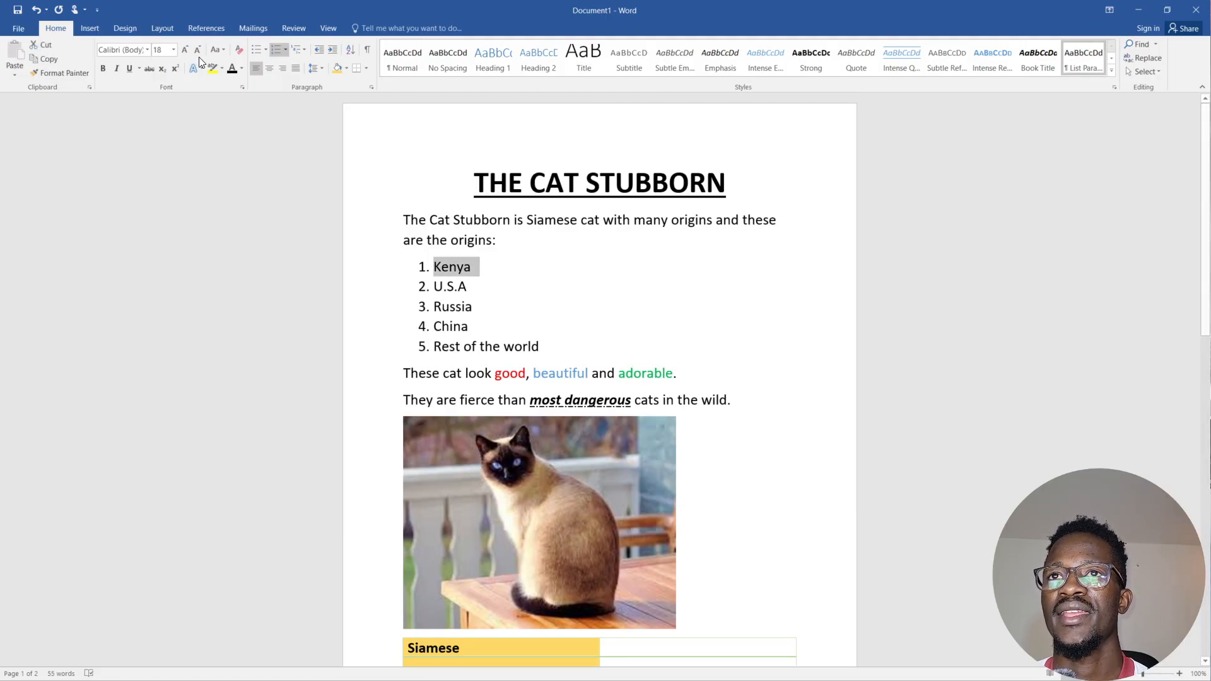
{"action": "left_click", "coordinate": [174, 51]}
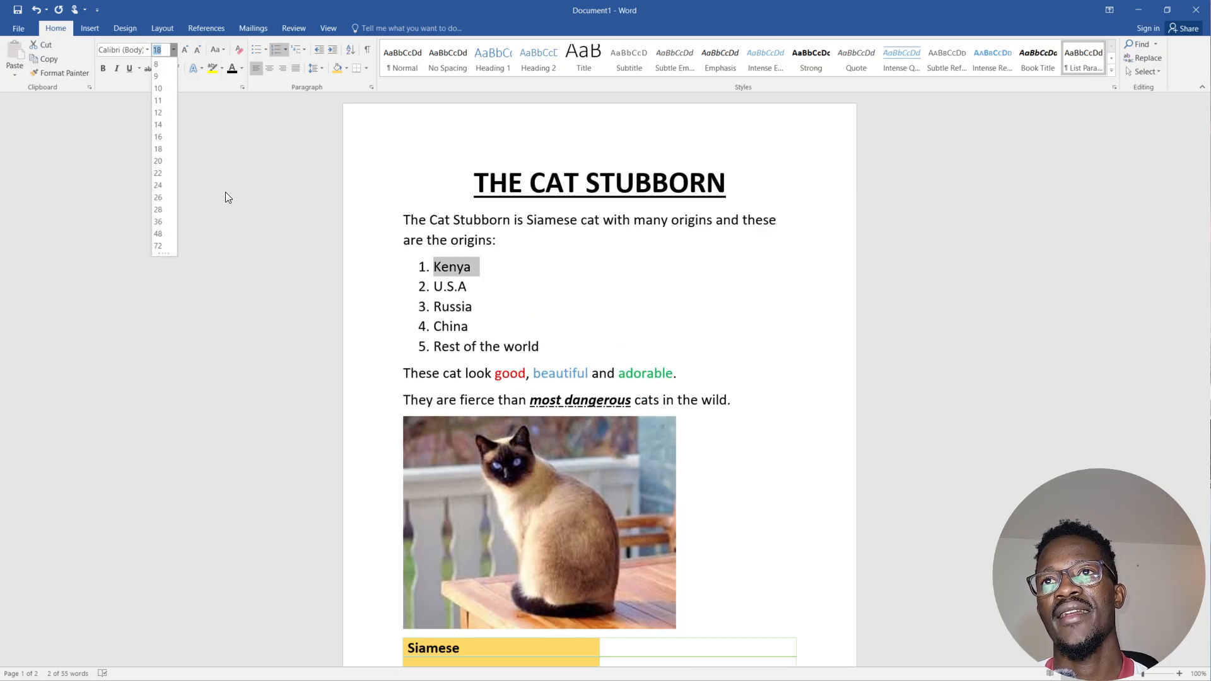
{"action": "left_click", "coordinate": [229, 170]}
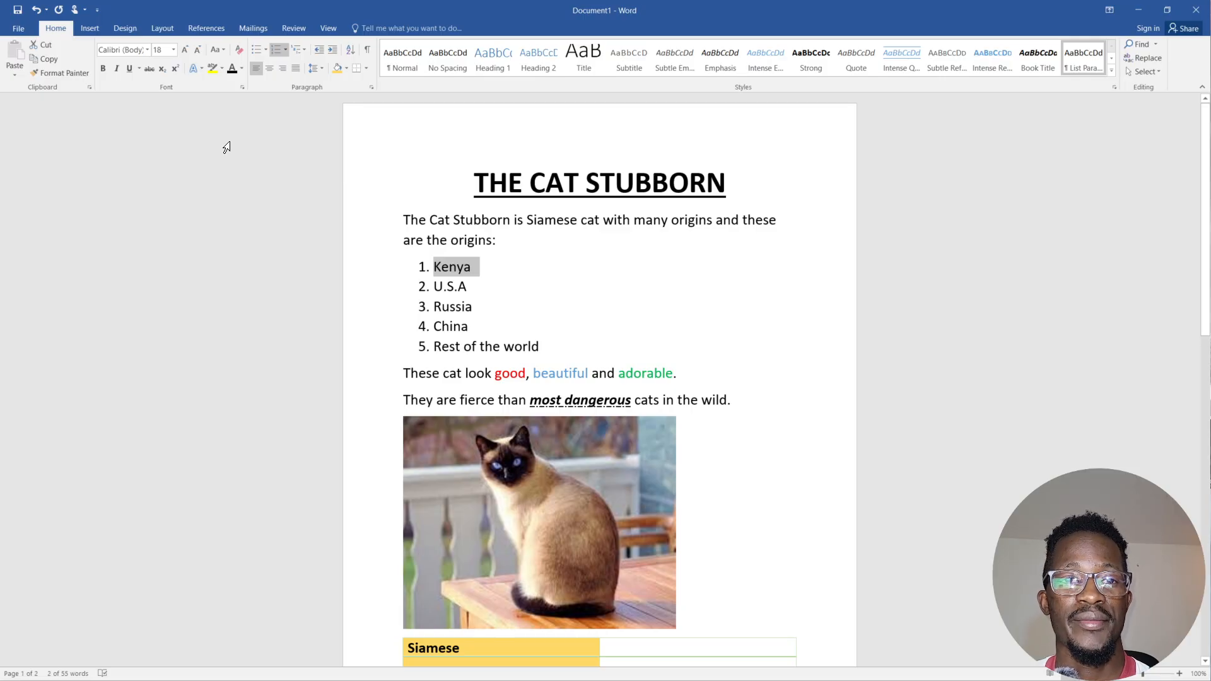